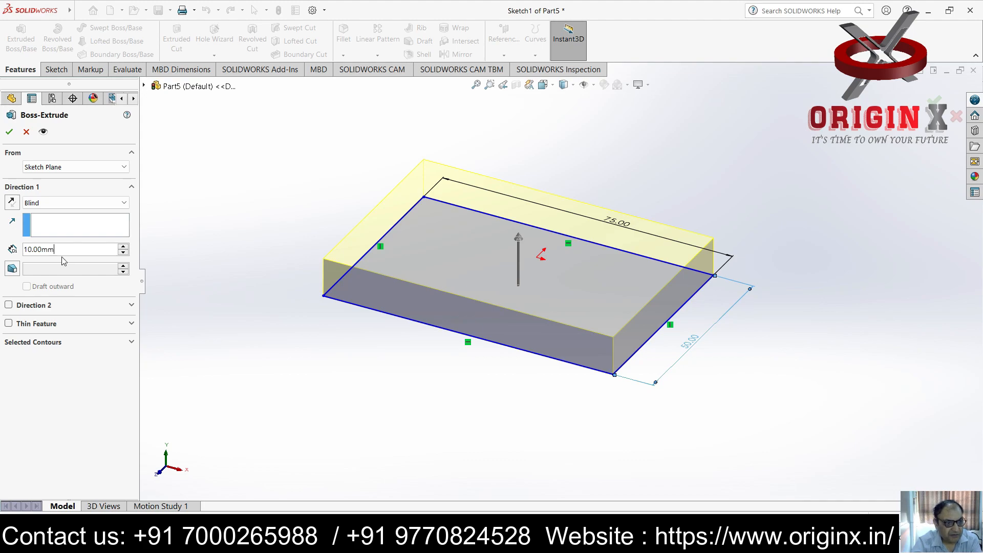
Step: Extrude the 75 by 50 mm base rectangle with a blind depth of 12 mm
type("12")
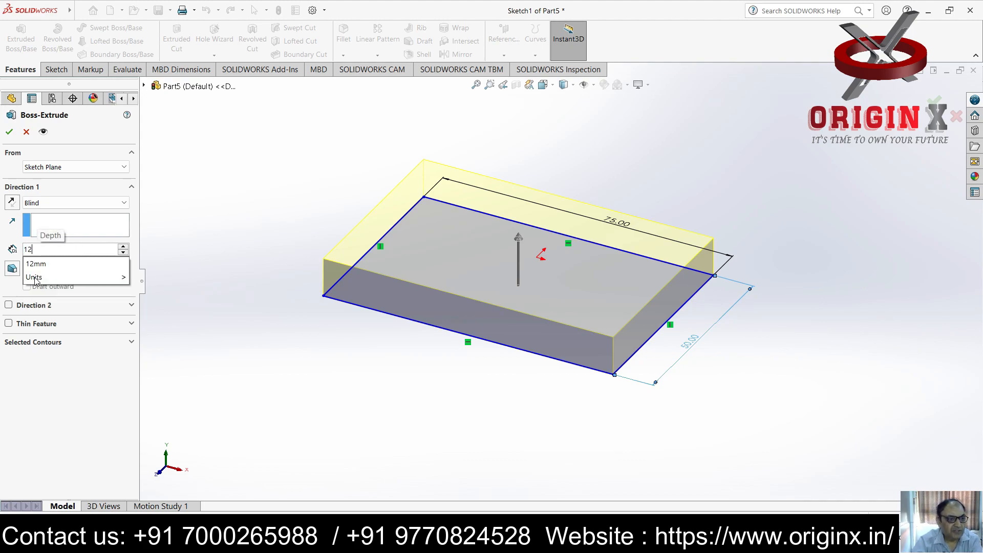
key("Return")
left_click(11, 132)
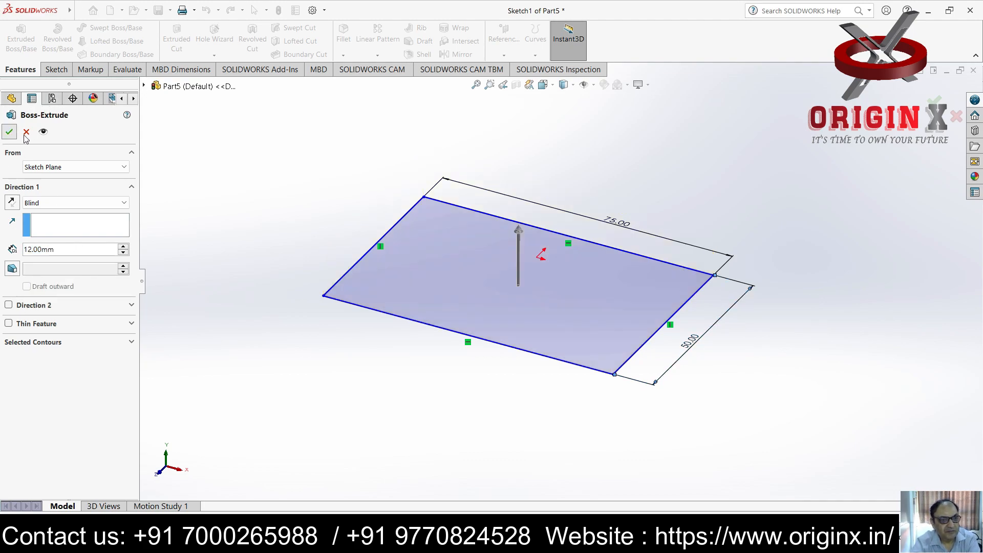
Step: Sketch a corner rectangle in the middle of the block's front face, spanning from its top edge to its bottom edge
middle_click_drag(649, 430, 684, 434)
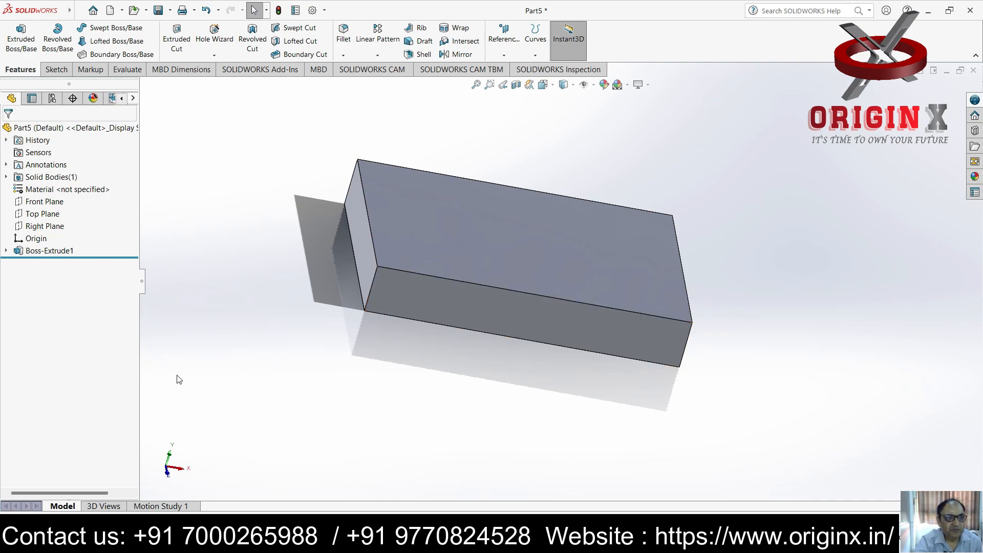
left_click(514, 315)
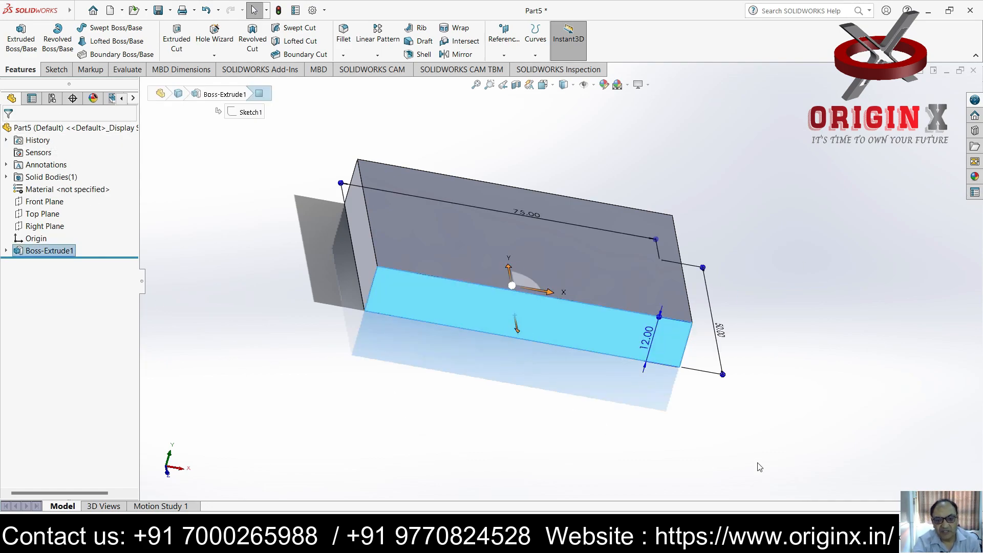
key("ctrl+8")
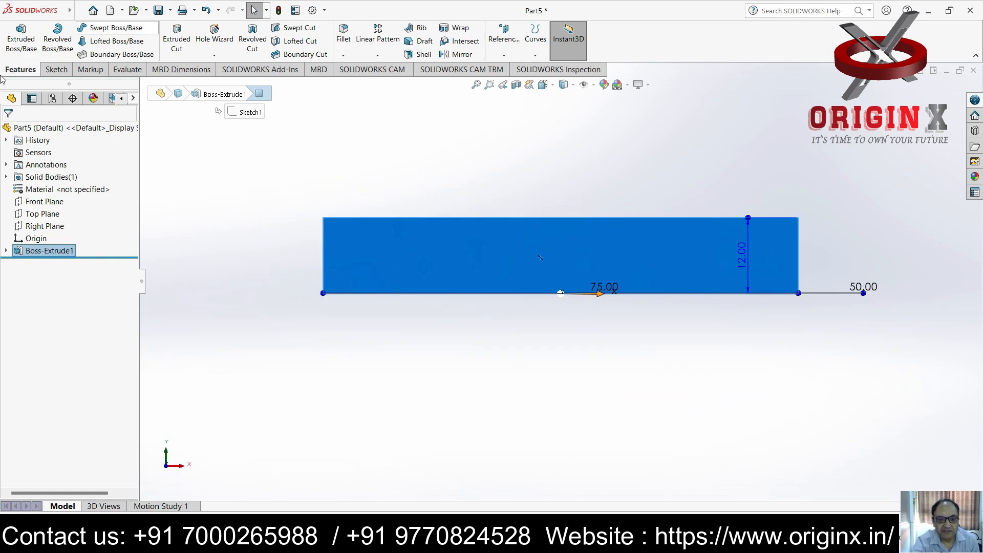
left_click(57, 70)
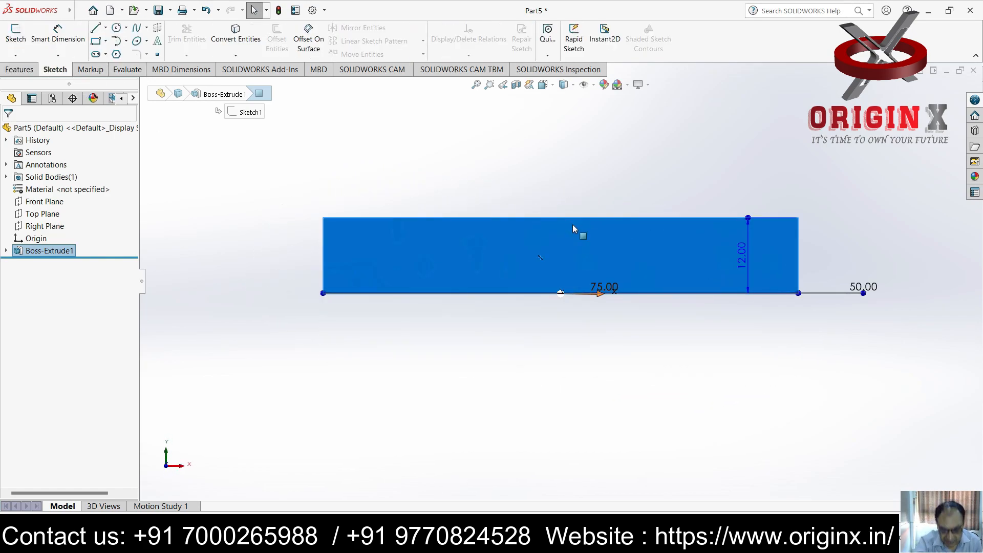
left_click(96, 42)
left_click(492, 244)
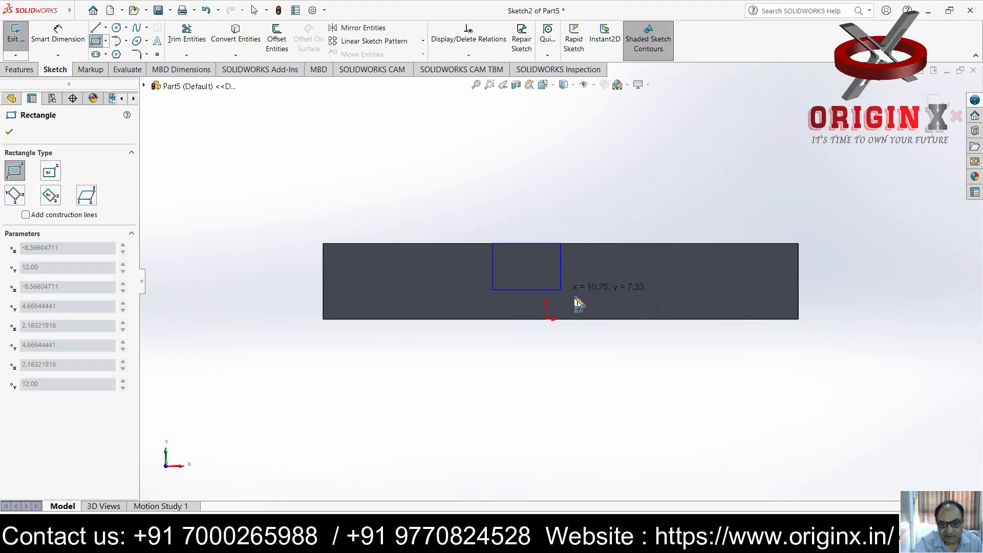
left_click(626, 319)
key("Escape")
Step: Dimension the rectangle's left edge 25 mm from the block's left edge
left_click(58, 35)
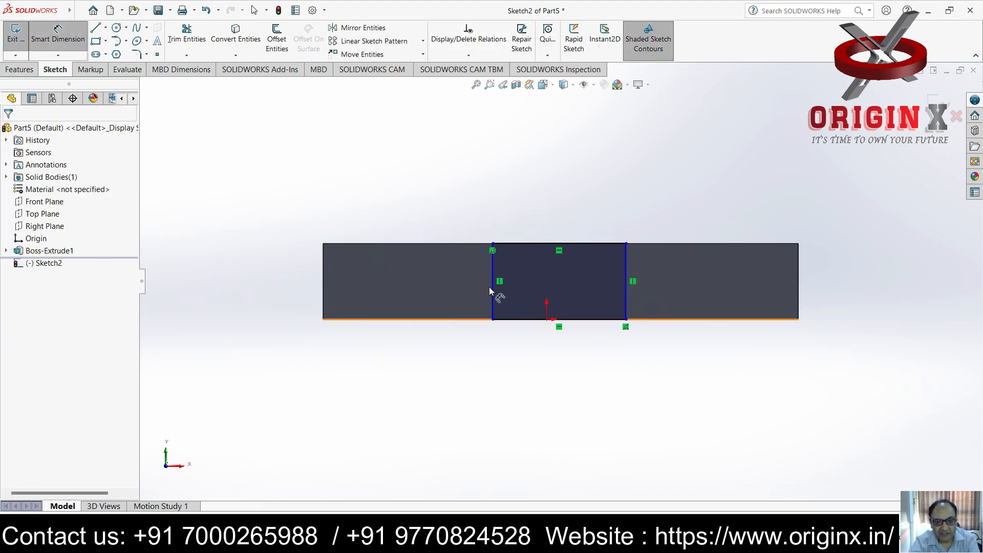
left_click(492, 288)
left_click(325, 287)
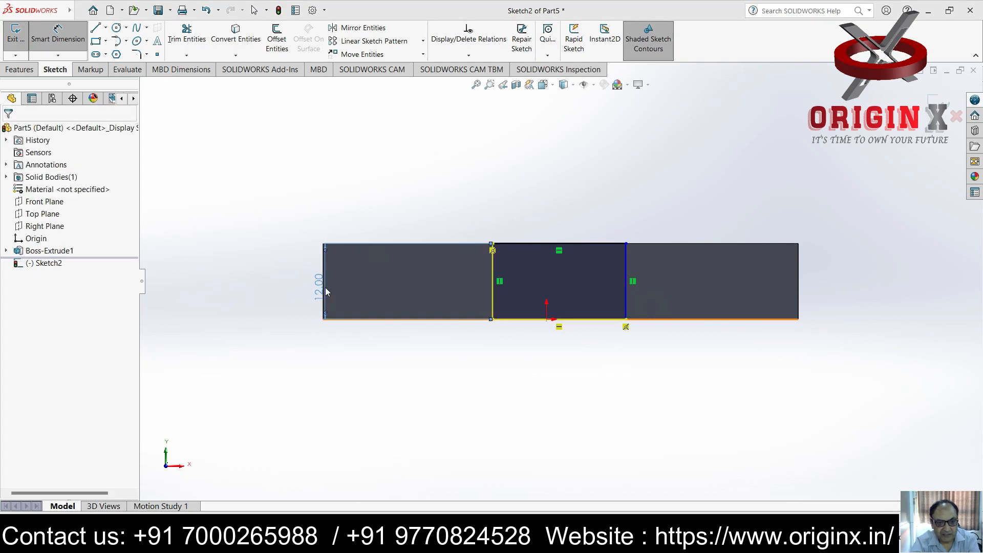
left_click(574, 210)
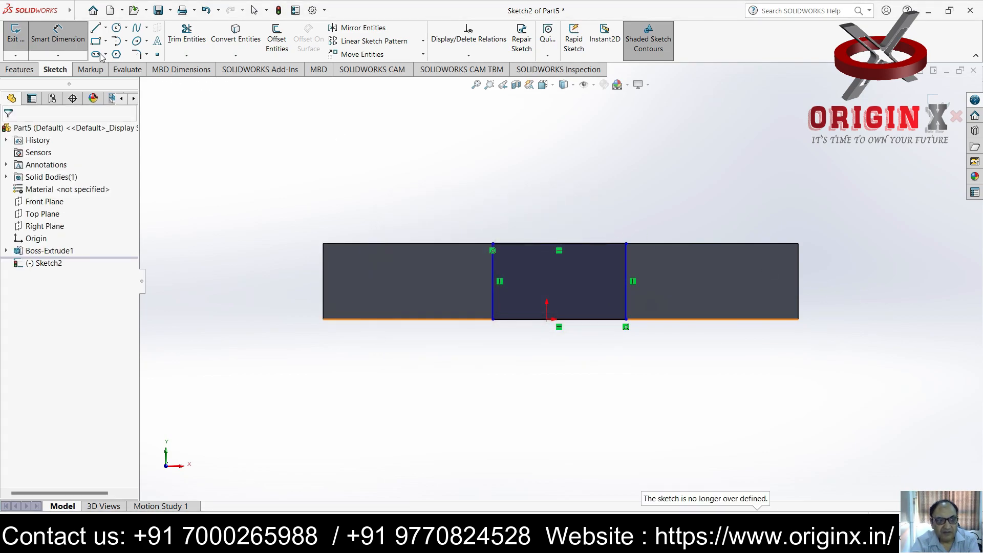
left_click(493, 271)
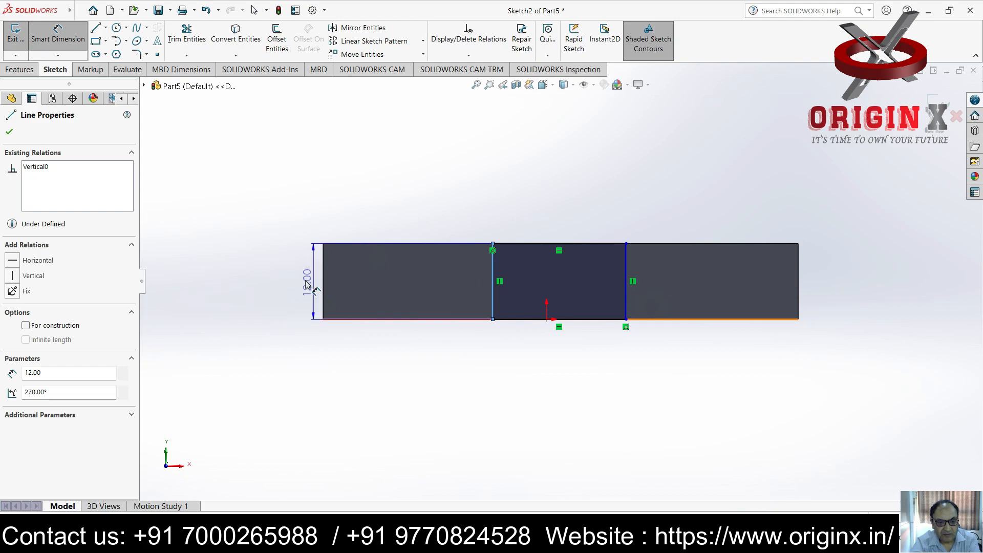
left_click(324, 283)
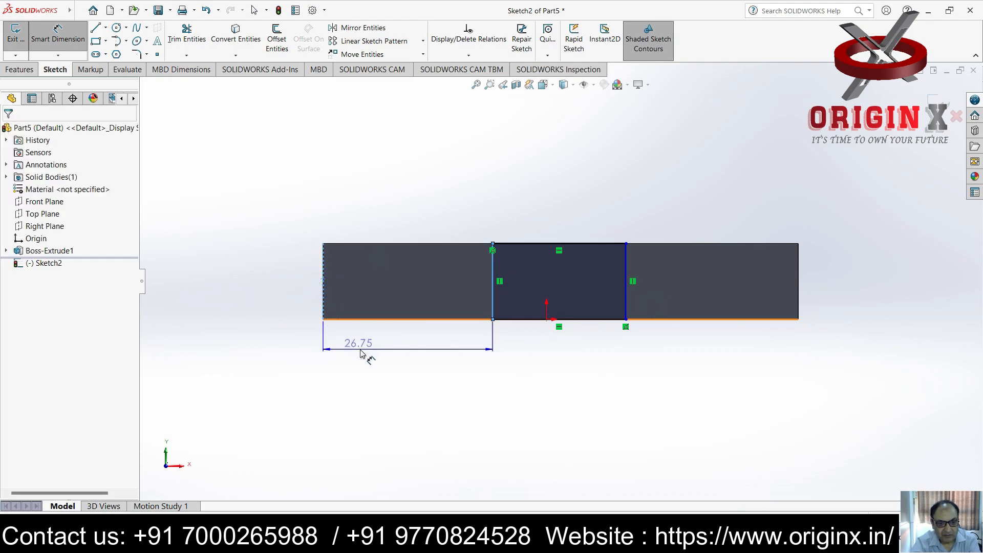
left_click(374, 353)
type("25")
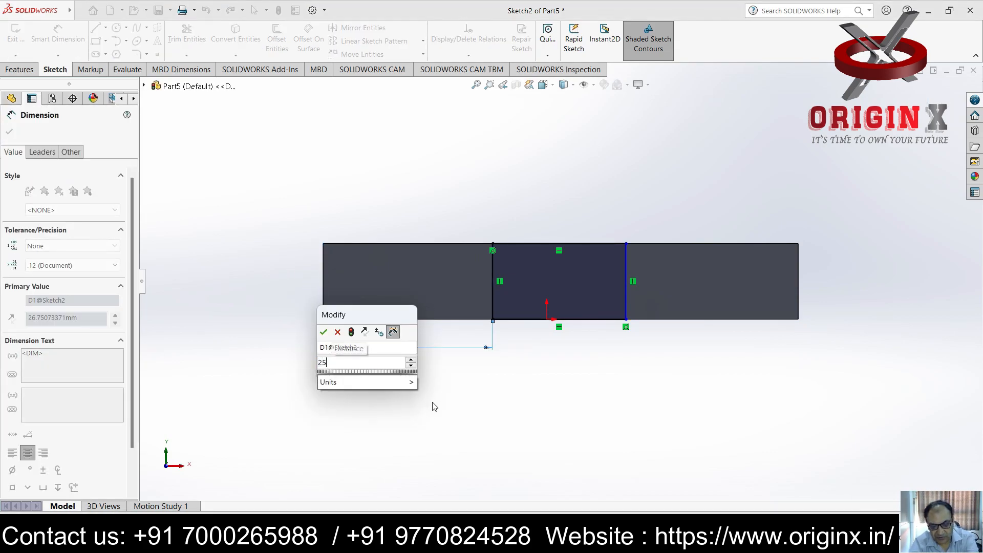
key("Return")
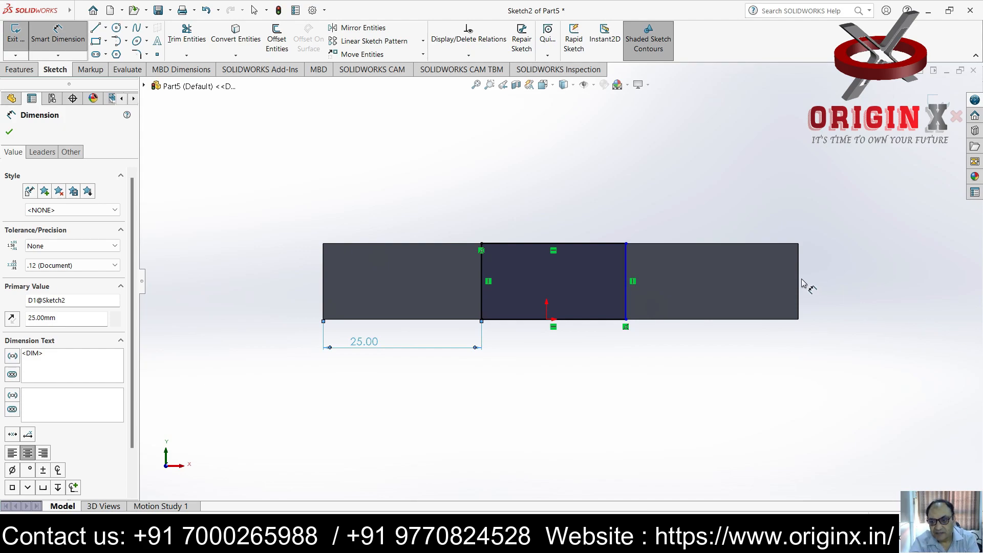
Step: Dimension the rectangle's right edge 25 mm from the block's right edge
left_click(628, 280)
left_click(697, 351)
type("25")
key("Return")
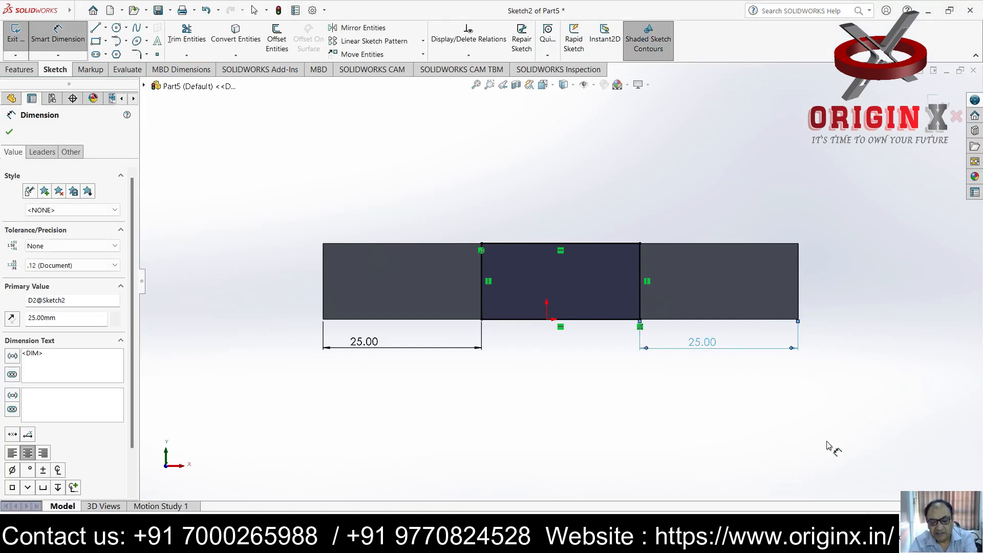
left_click(594, 320)
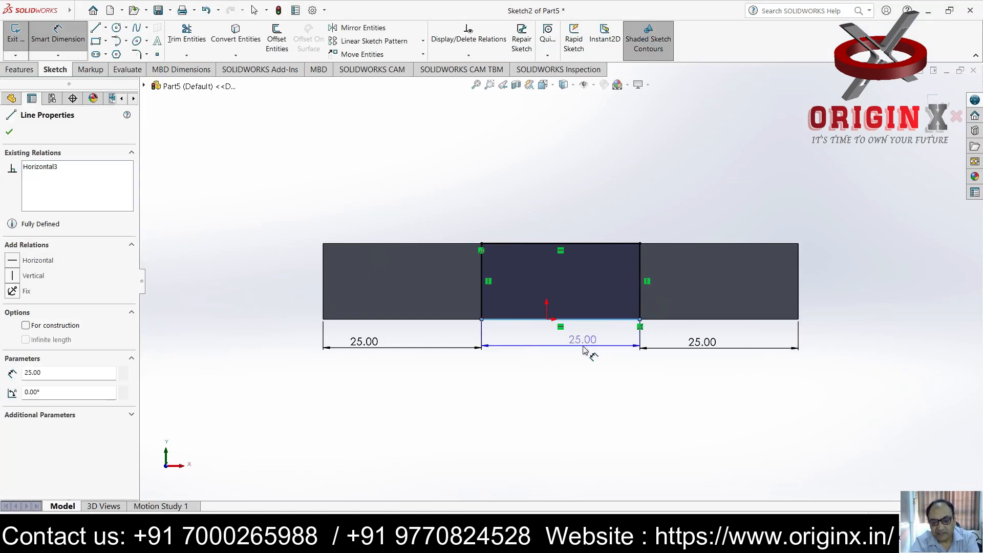
key("Escape")
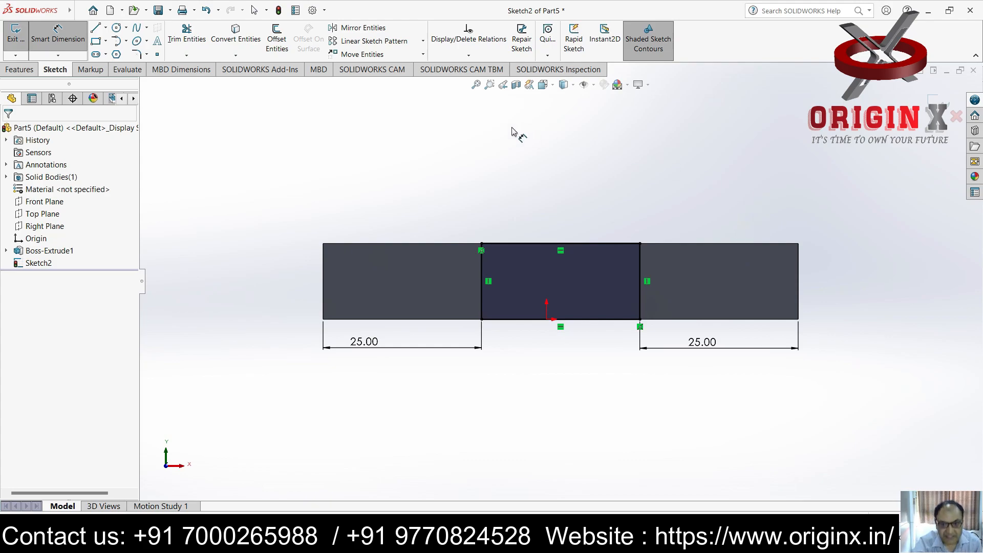
Step: Cut-extrude the rectangle 12 mm blind into the block to form a notch in its front side
left_click(20, 69)
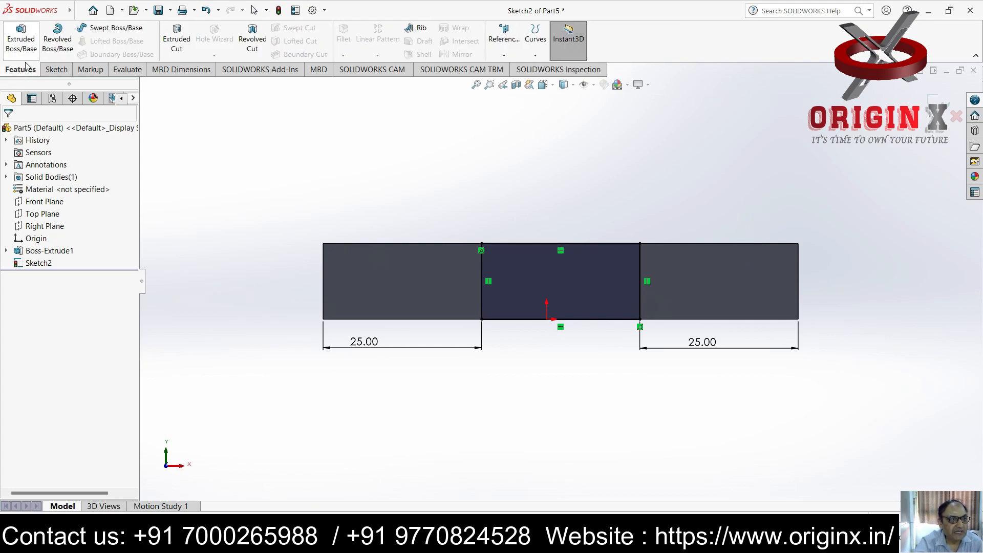
left_click(184, 45)
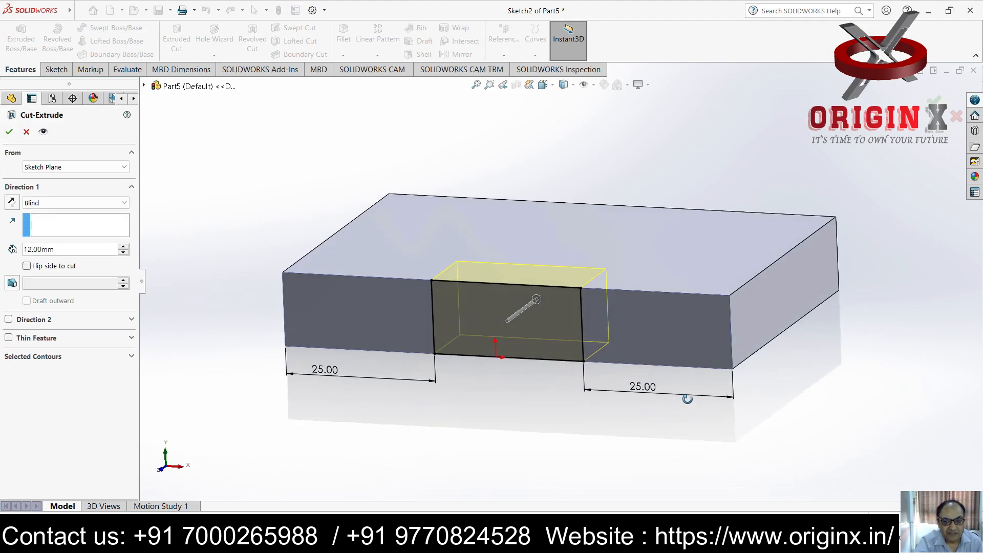
left_click(9, 133)
left_click(587, 428)
mouse_move(587, 428)
middle_mouse_down()
mouse_move(610, 433)
mouse_move(638, 417)
mouse_move(638, 430)
mouse_move(631, 410)
mouse_move(608, 416)
mouse_move(619, 430)
mouse_move(583, 425)
middle_mouse_up()
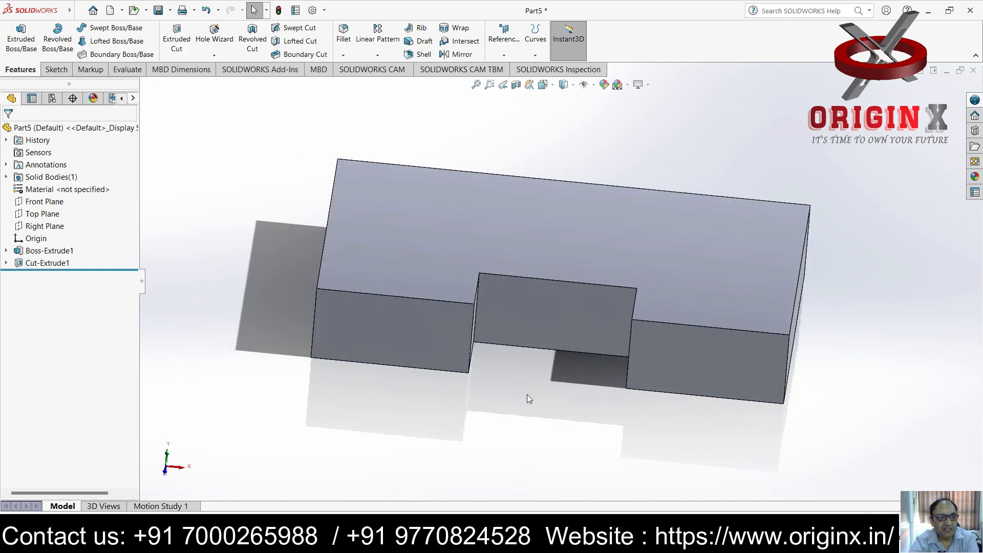
Step: Create a reference plane offset 50 mm from the front face to the right of the notch, with the offset flipped toward the back
left_click(505, 56)
left_click(512, 127)
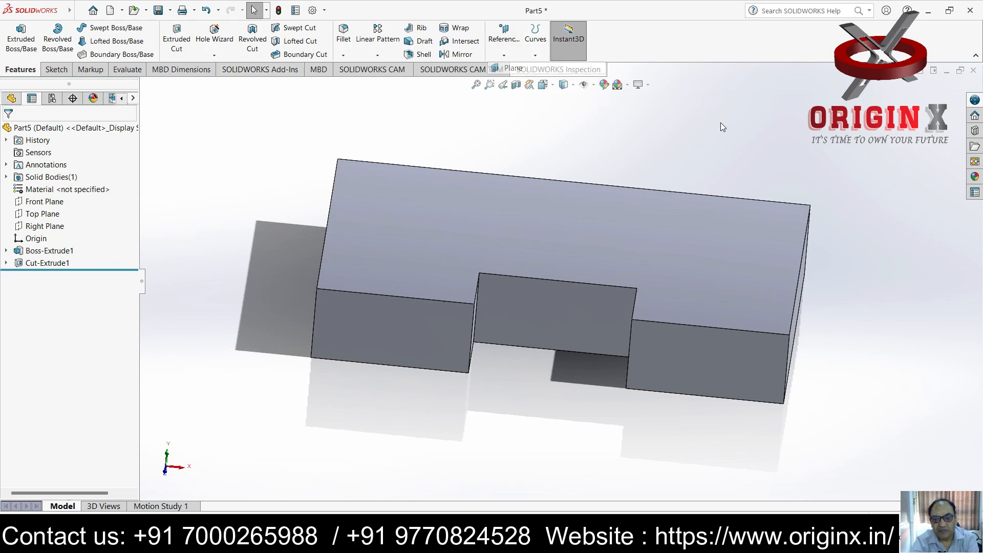
left_click(722, 375)
left_click(27, 310)
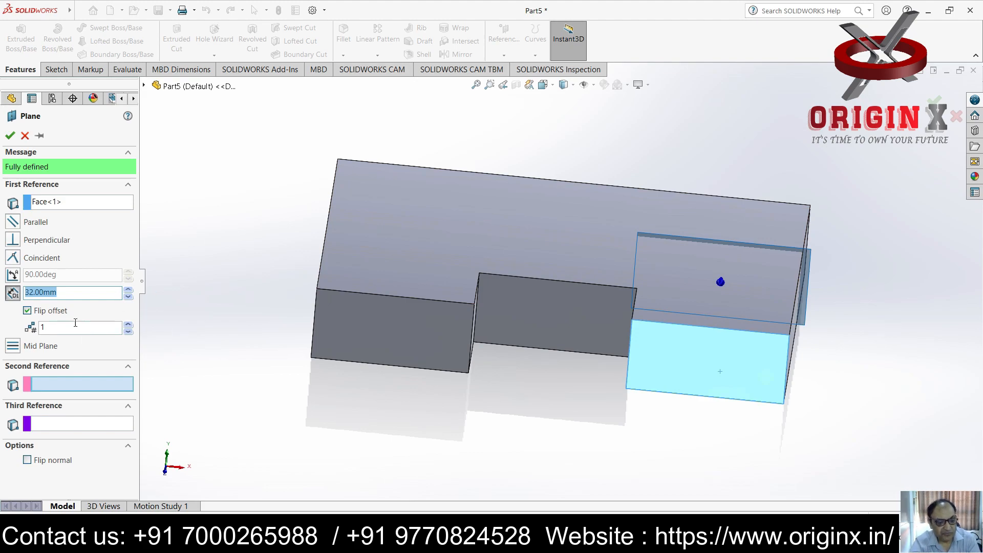
type("50")
key("Return")
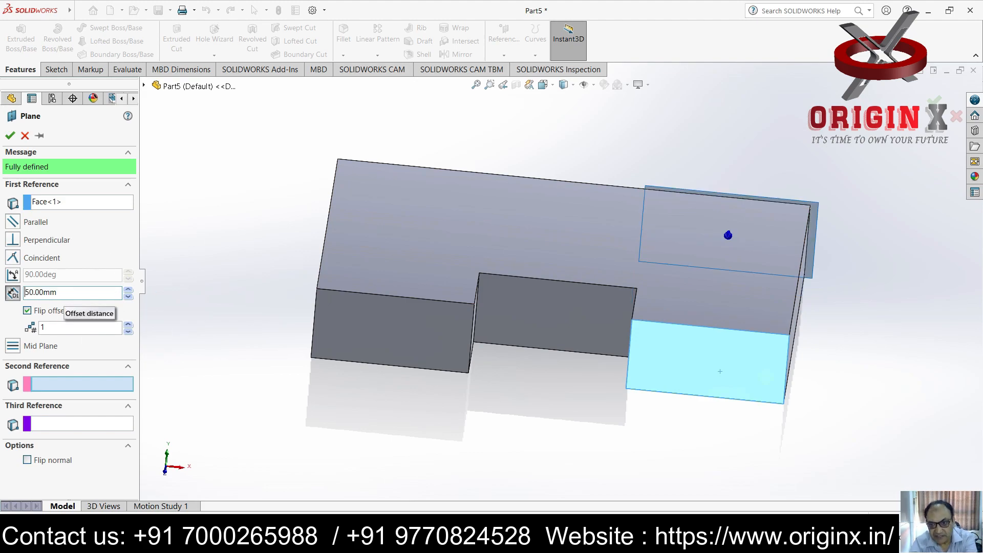
left_click(10, 136)
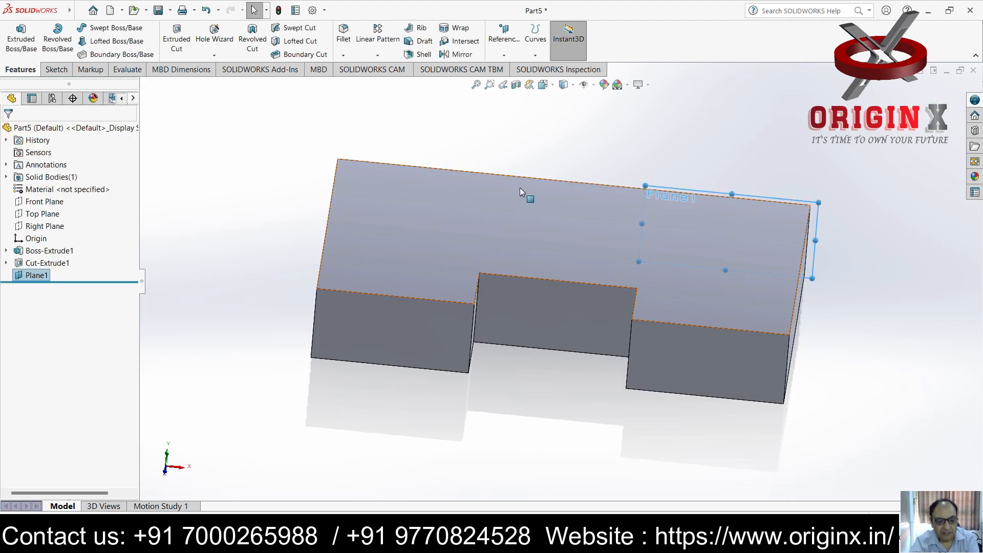
Step: Sketch a closed four-sided profile on the new plane above the block, with a vertical right side, a top edge about 16 mm long and a sloping left side
key("Up")
key("Up")
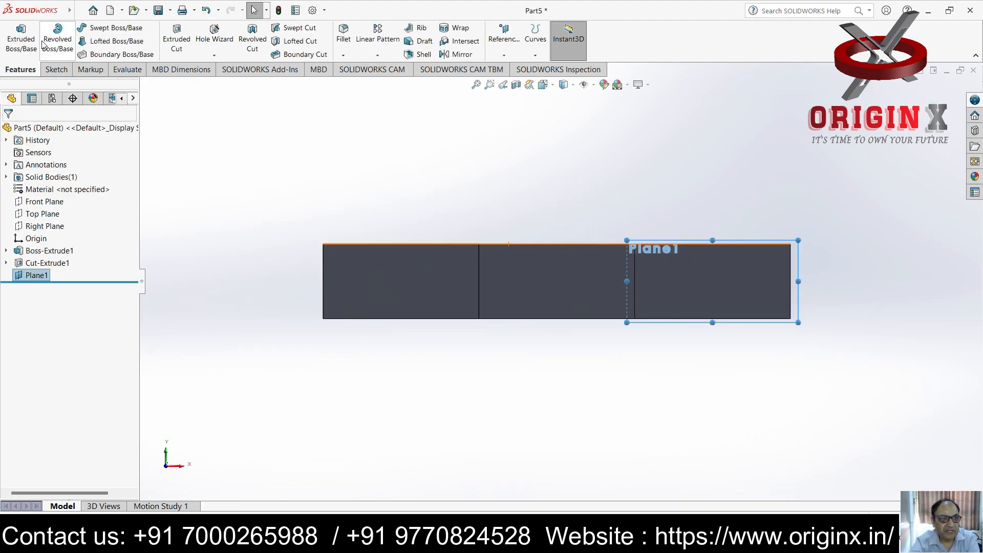
left_click(57, 70)
left_click(95, 28)
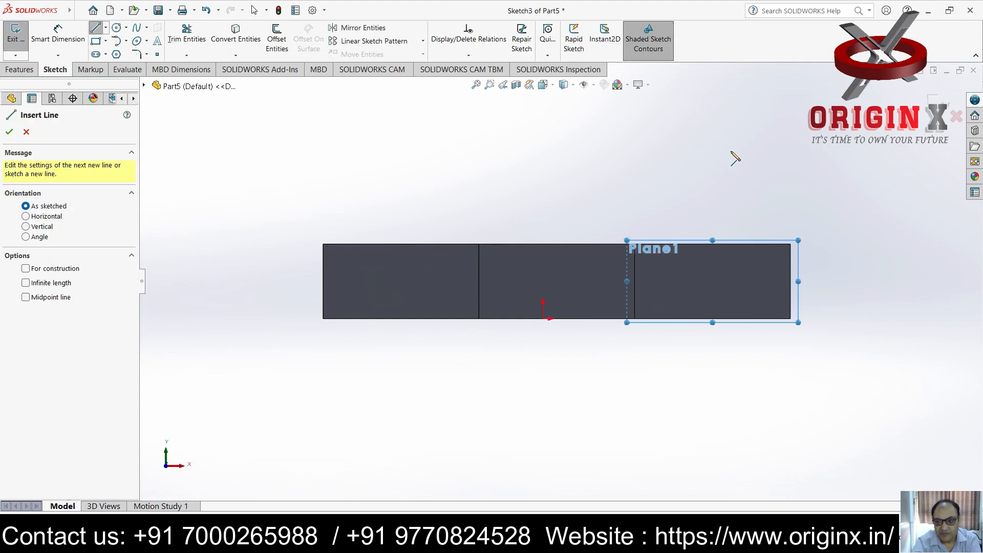
left_click(791, 241)
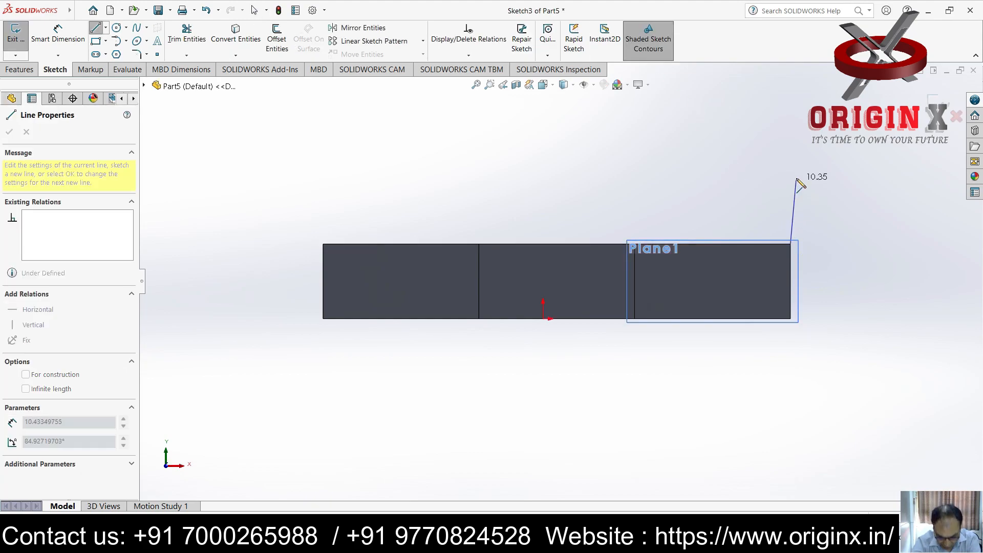
left_click(791, 148)
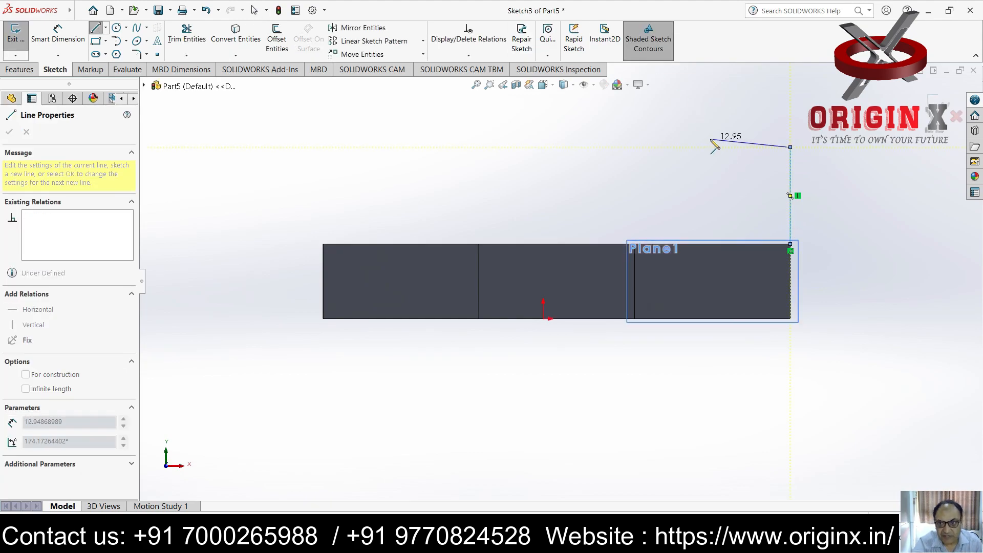
left_click(694, 148)
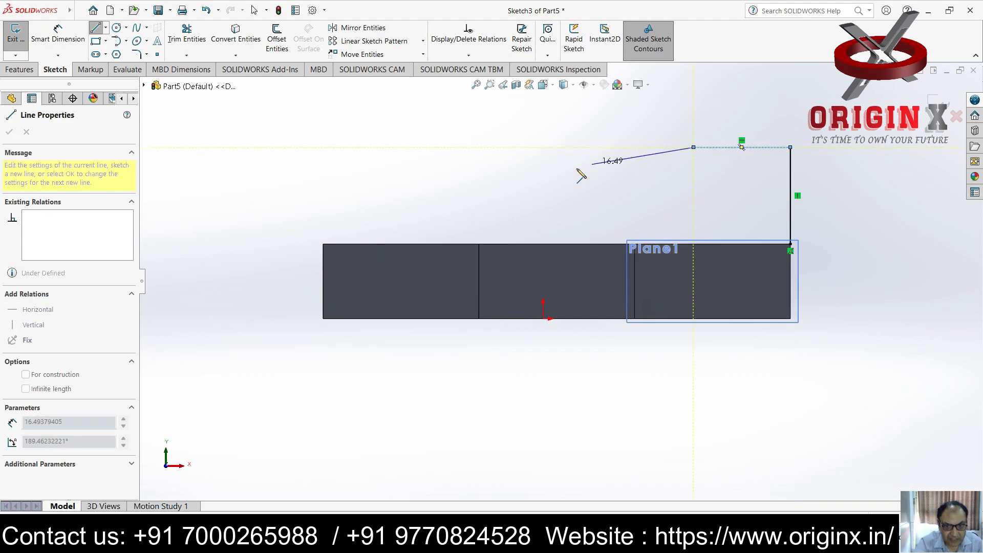
left_click(452, 244)
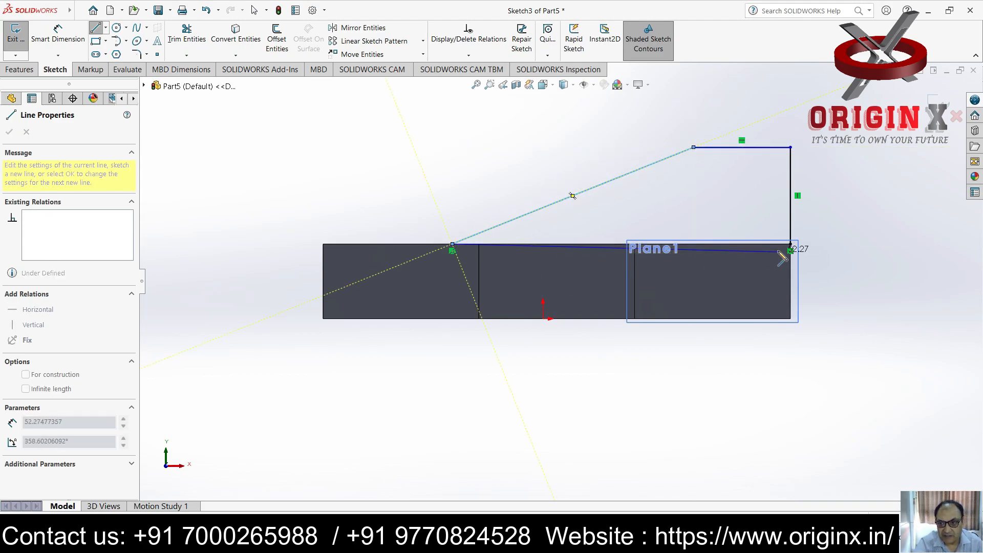
left_click(791, 244)
key("Escape")
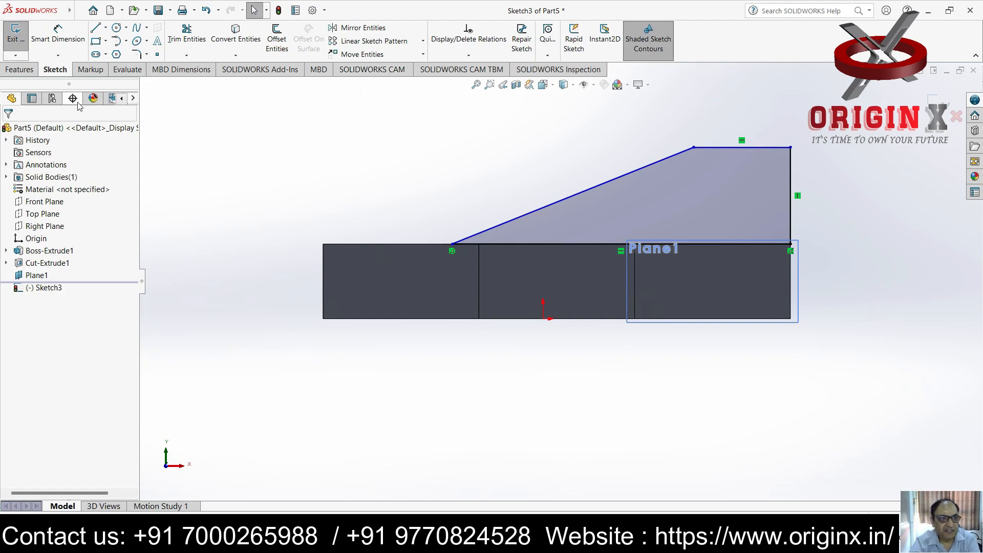
Step: Dimension the profile's vertical right edge to 25 mm
left_click(49, 42)
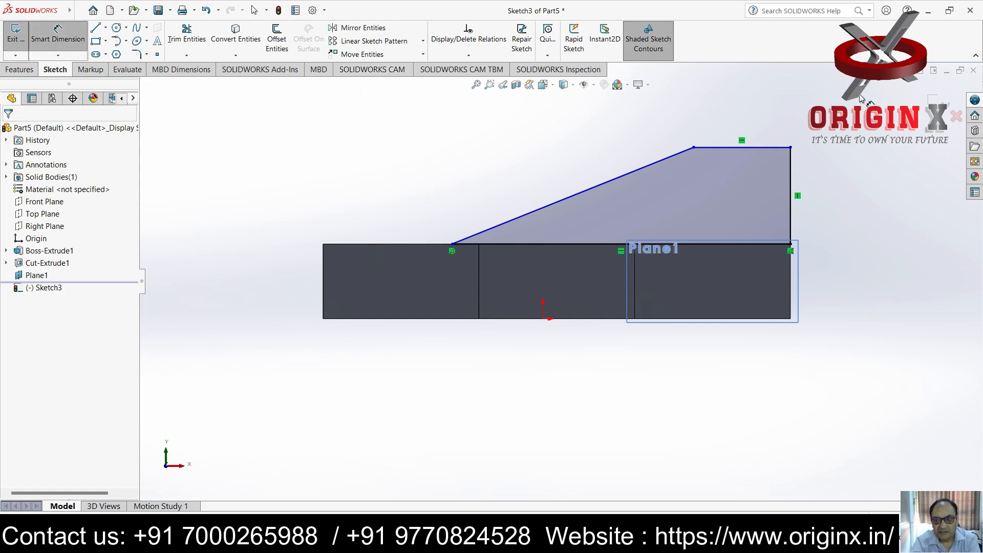
left_click(791, 175)
left_click(837, 185)
type("25")
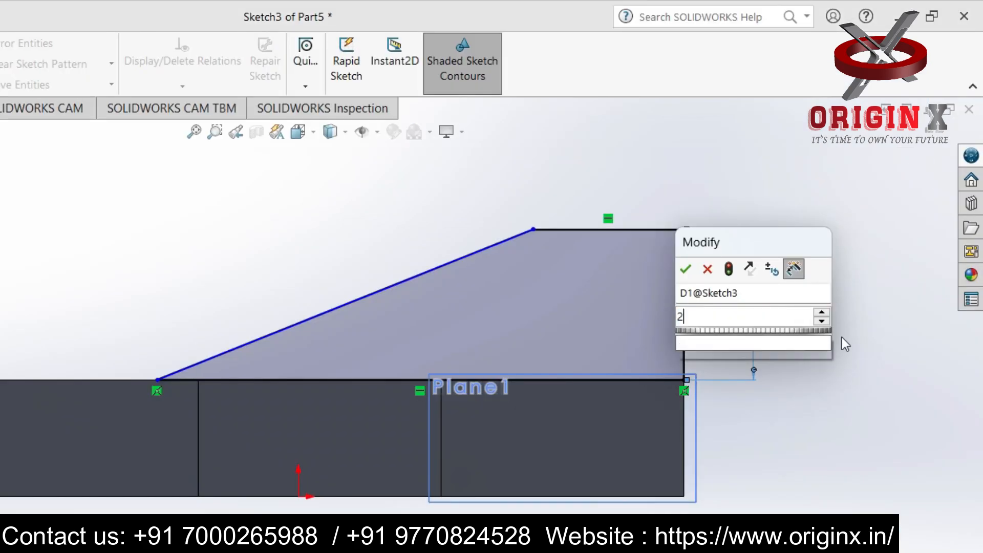
key("Return")
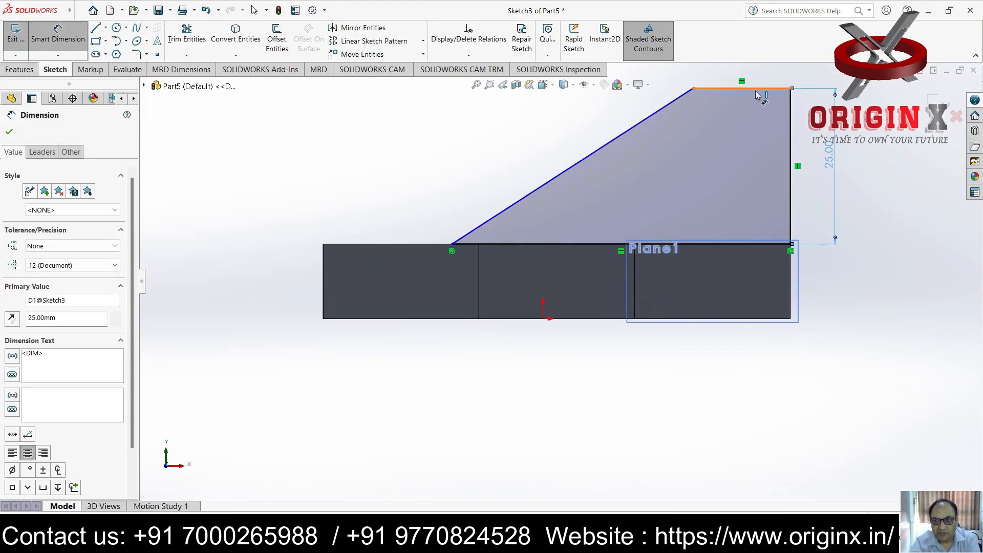
Step: Dimension the sloped profile's top edge to 20 mm
left_click(756, 91)
left_click(755, 90)
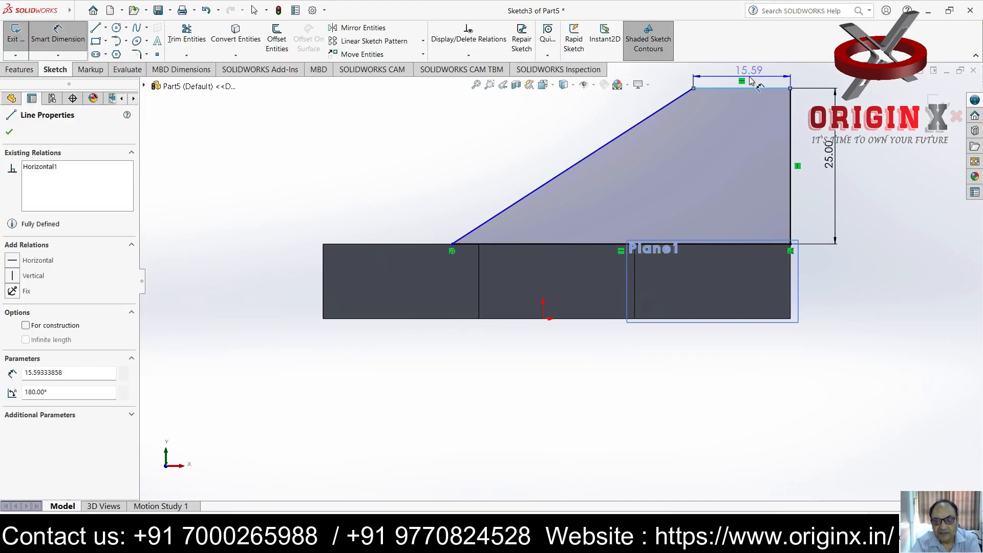
left_click(750, 79)
type("20")
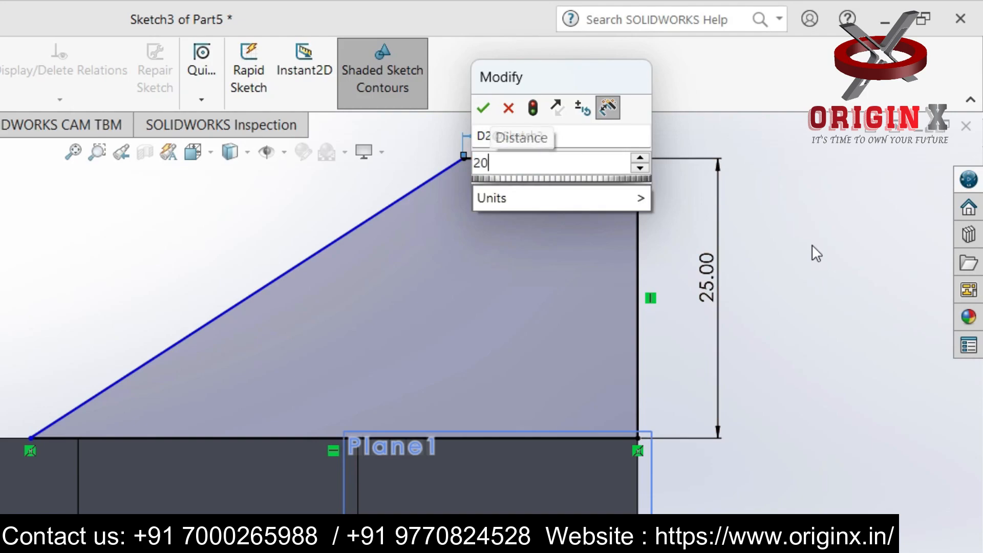
key("Return")
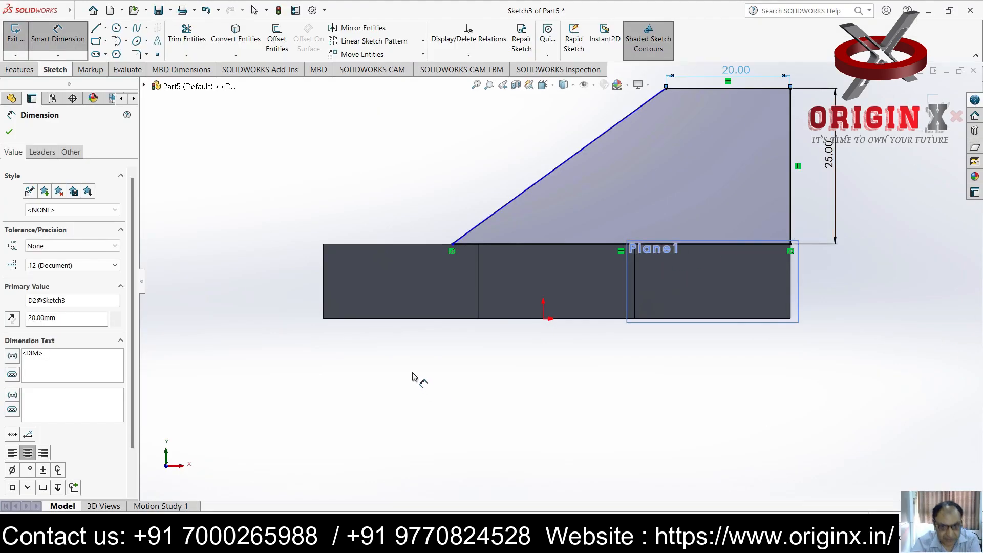
Step: Dimension the distance from the block's left edge to the profile's lower-left corner as 20 mm
left_click(324, 295)
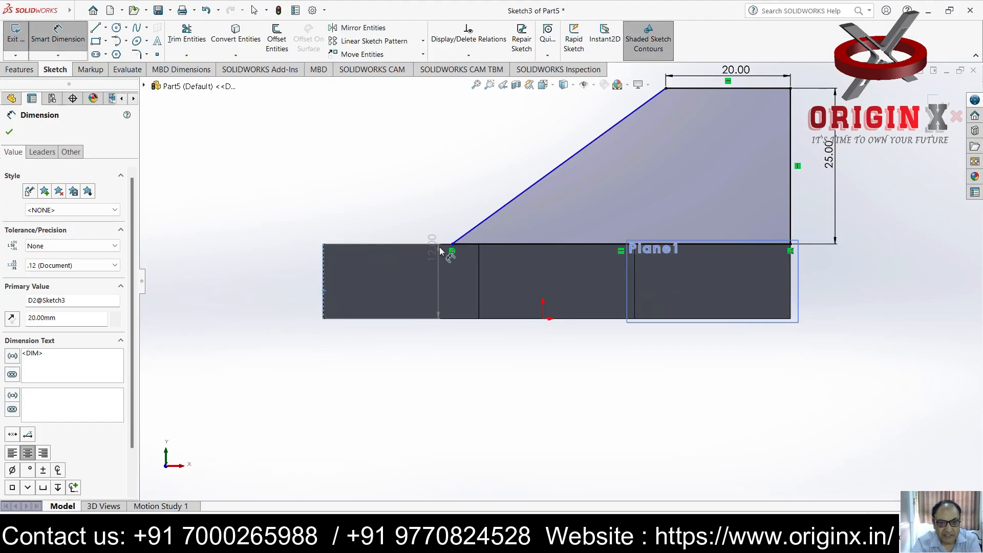
left_click(452, 245)
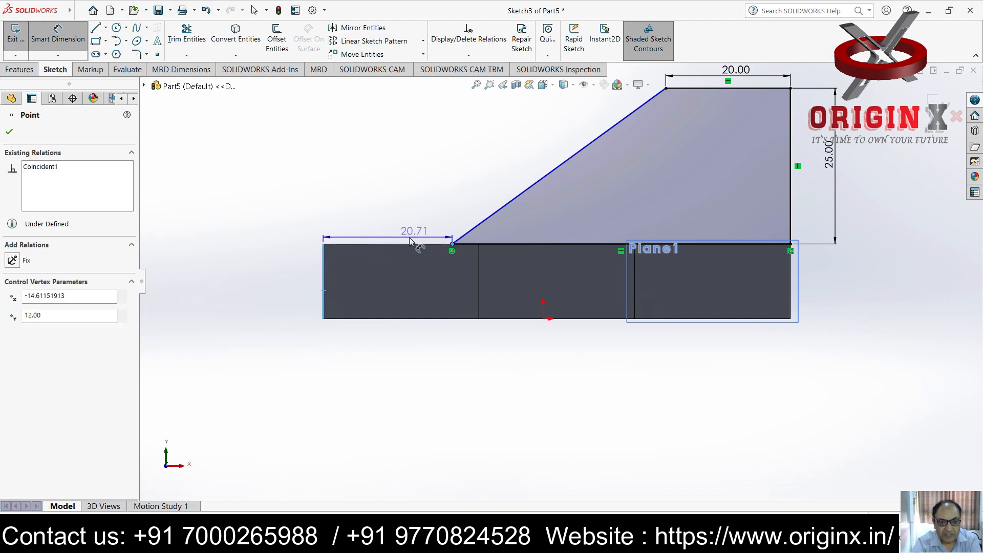
left_click(385, 226)
type("20")
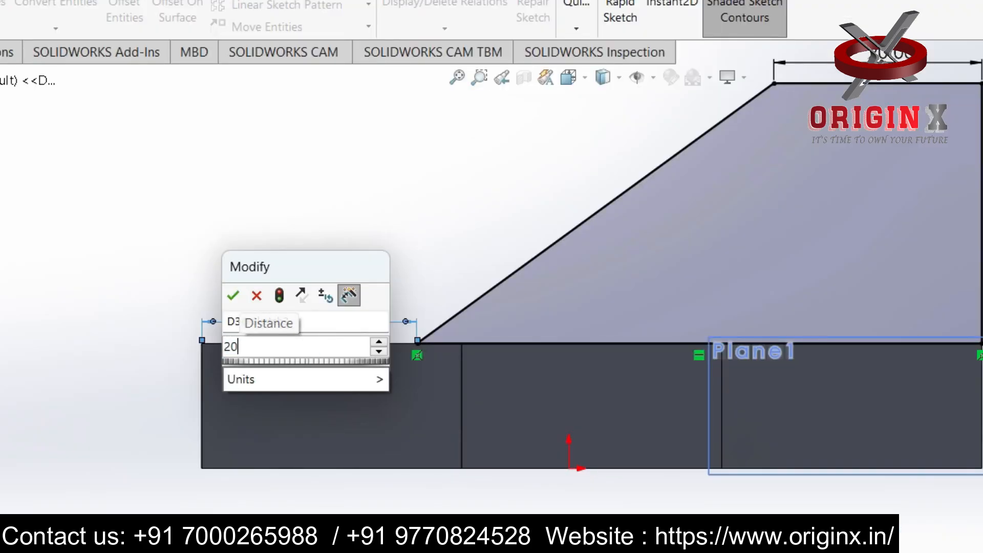
key("Return")
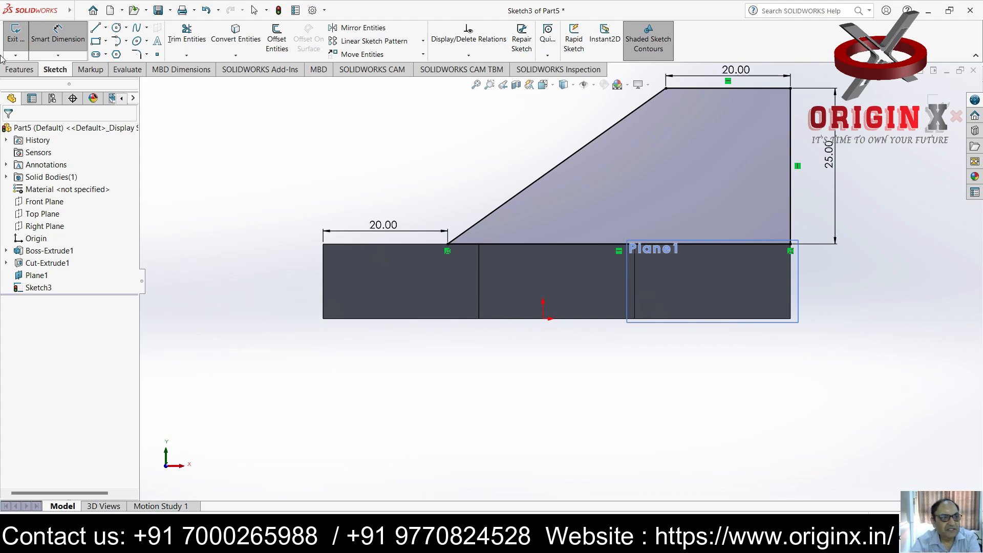
Step: Extrude the sloped profile 20 mm blind toward the notch side, merged with the base block
left_click(19, 69)
left_click(21, 38)
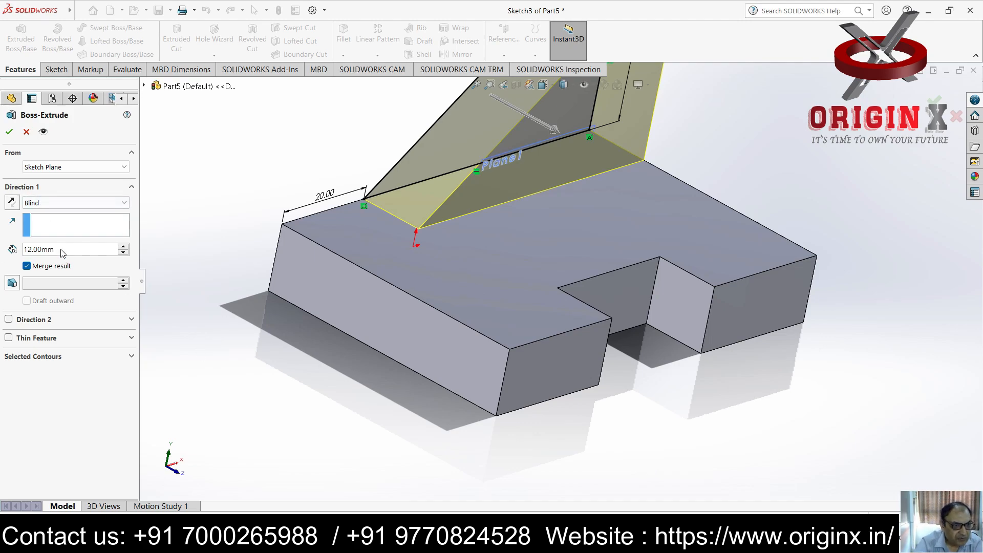
left_click_drag(62, 249, 3, 257)
type("20")
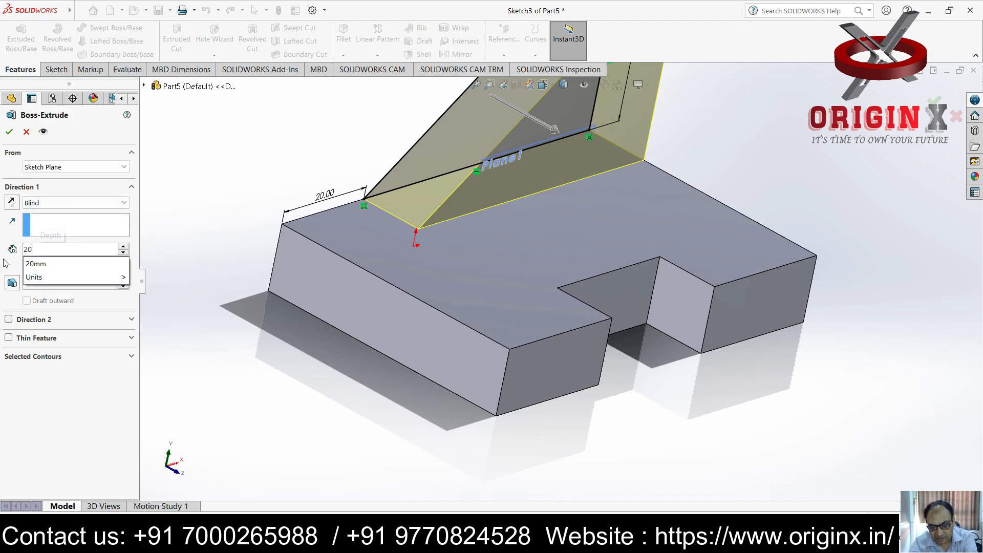
key("Return")
left_click(7, 132)
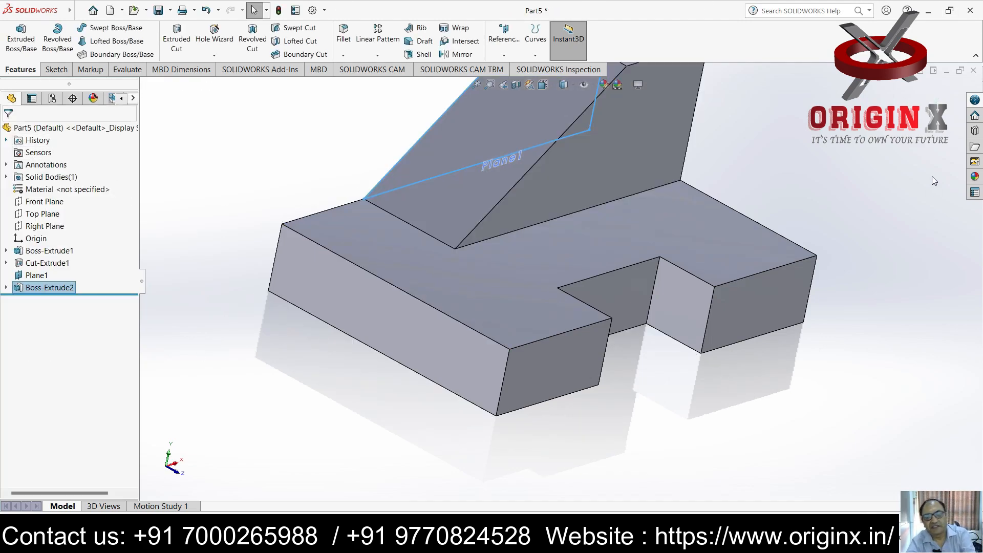
left_click(825, 167)
Step: Examine the finished part from the front, side and above
scroll(788, 168, "up", 5)
scroll(653, 195, "down", 3)
middle_click_drag(605, 245, 553, 246)
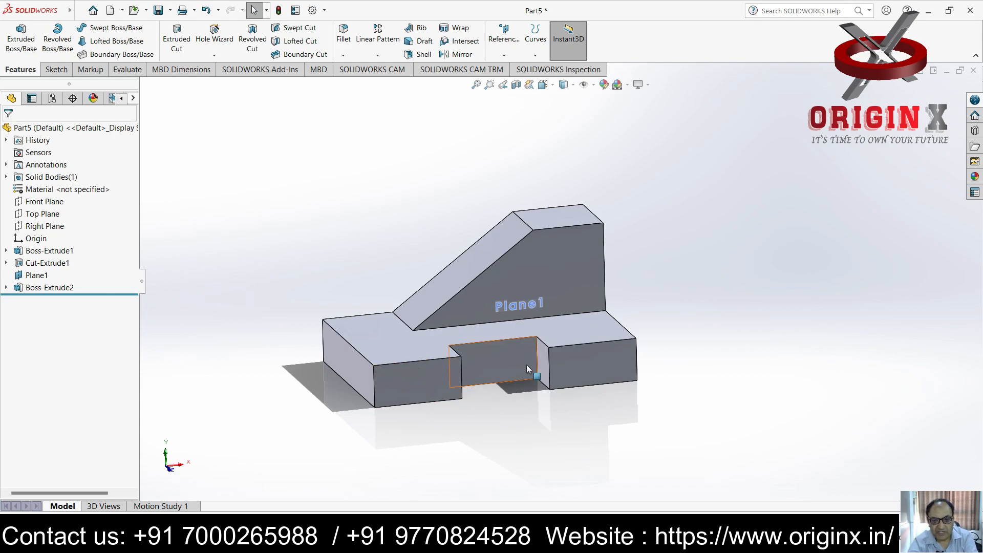
middle_click_drag(550, 310, 461, 353)
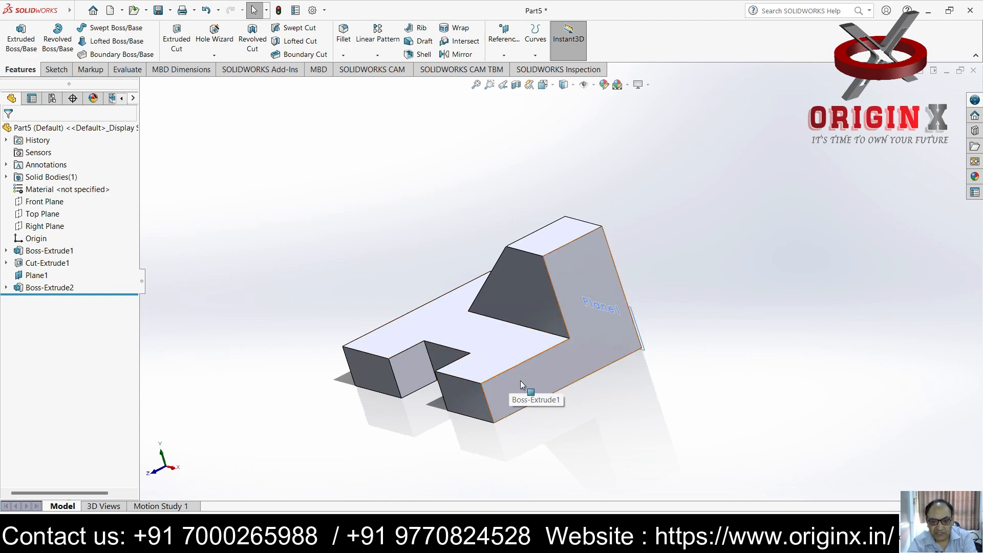
middle_click_drag(599, 363, 665, 269)
middle_click_drag(681, 501, 670, 501)
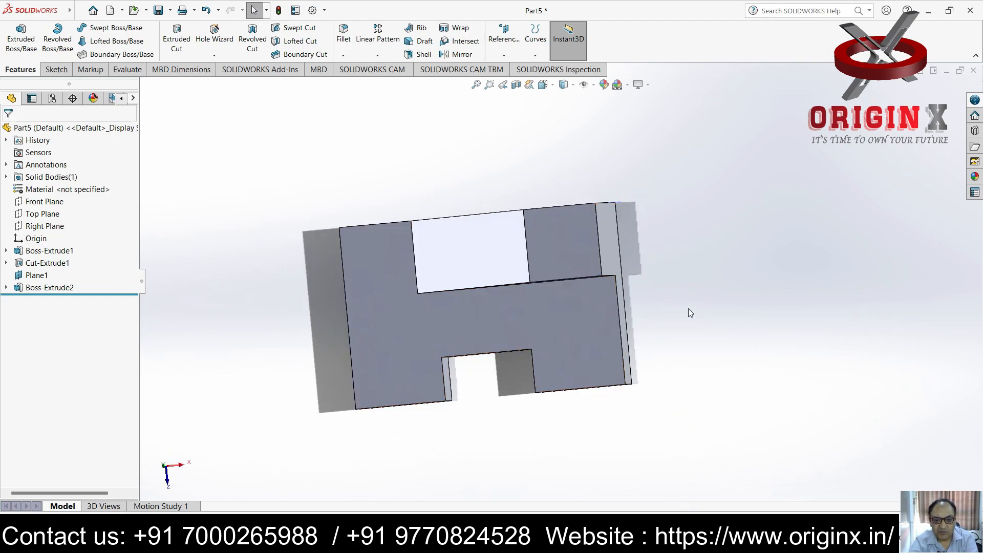
middle_click_drag(606, 325, 609, 187)
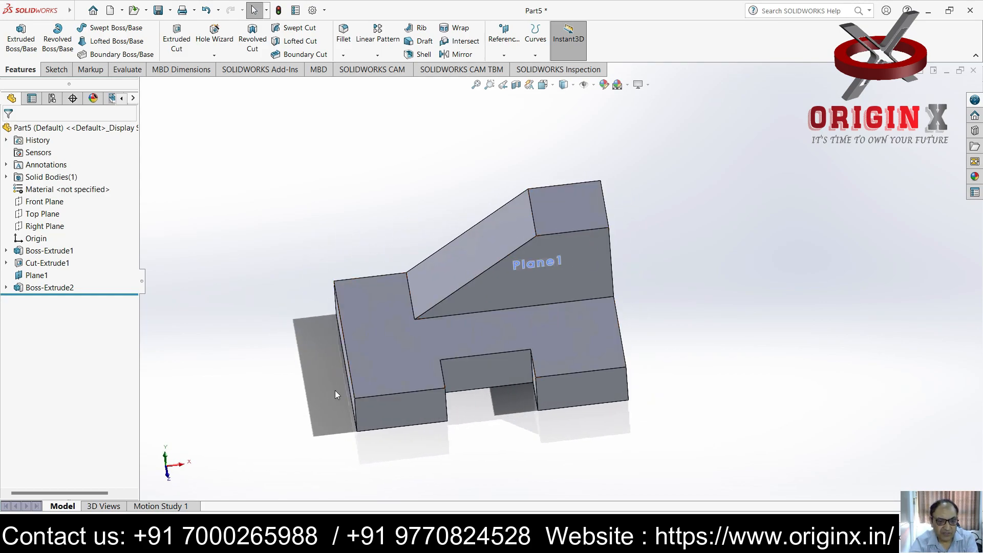
middle_click_drag(548, 315, 614, 476)
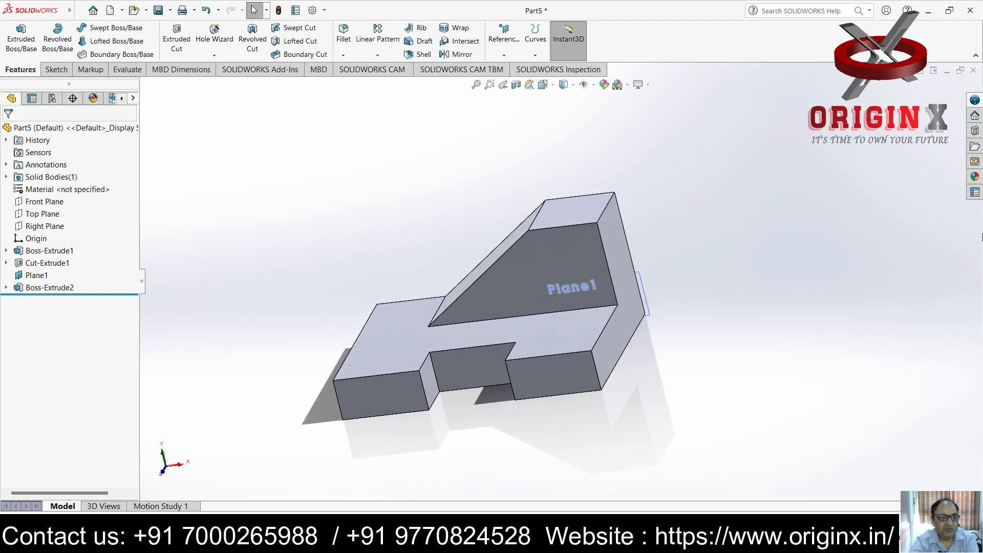
Step: Save the part under the file name 10 and close it
left_click(80, 11)
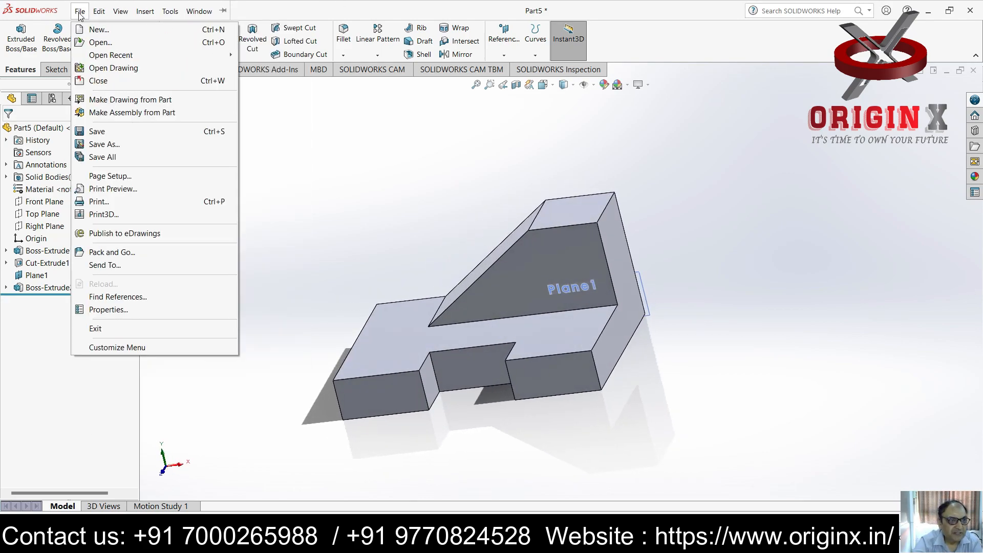
left_click(121, 145)
type("10")
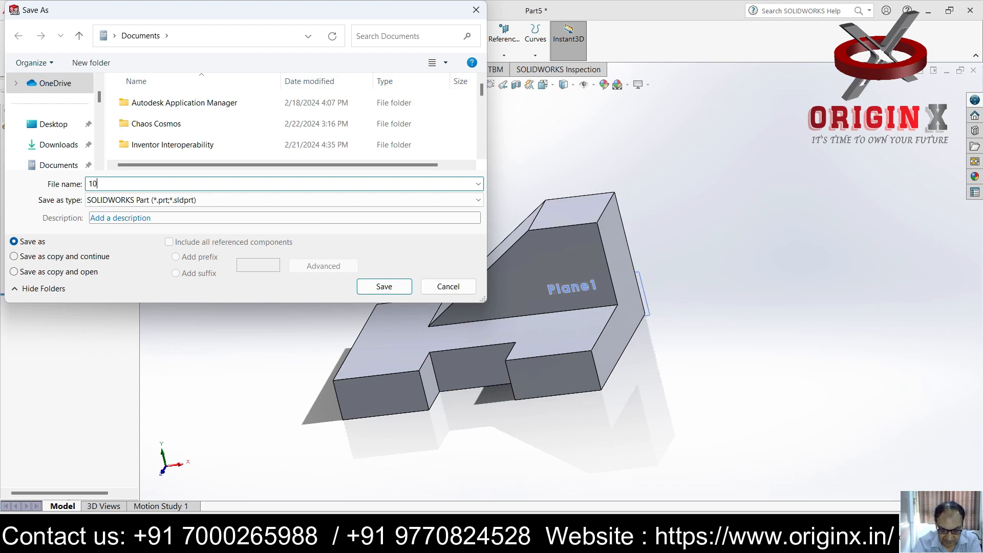
key("Return")
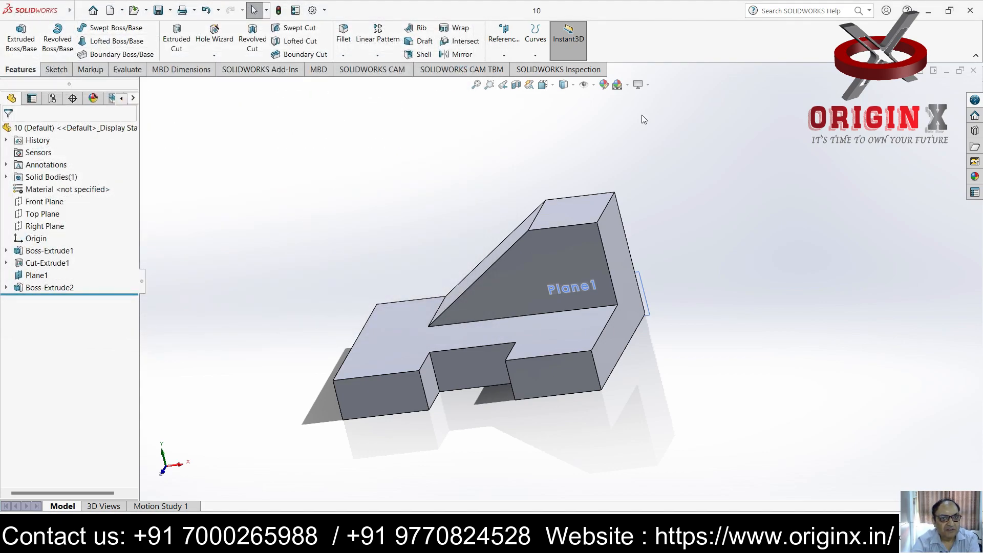
left_click(972, 71)
Step: Create a new part document
left_click(80, 10)
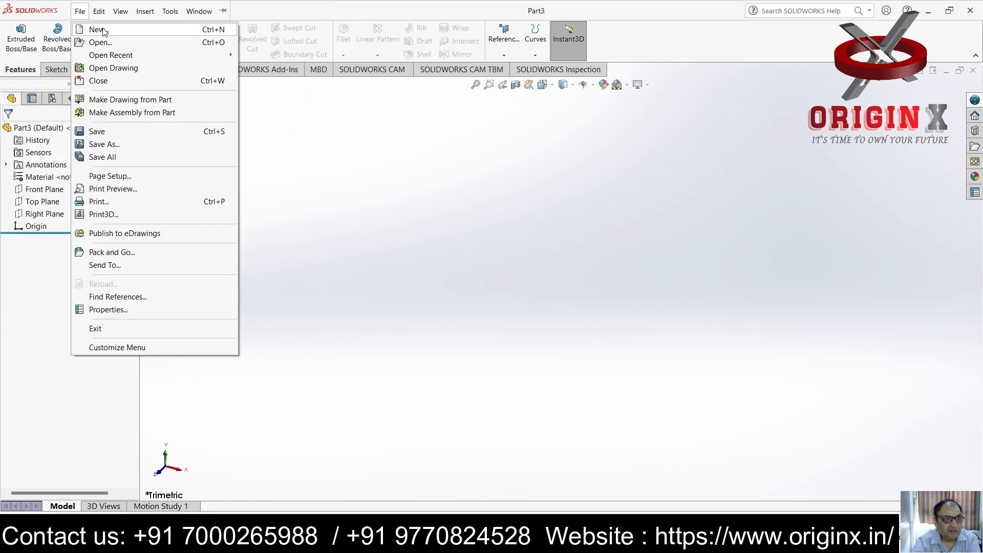
left_click(102, 28)
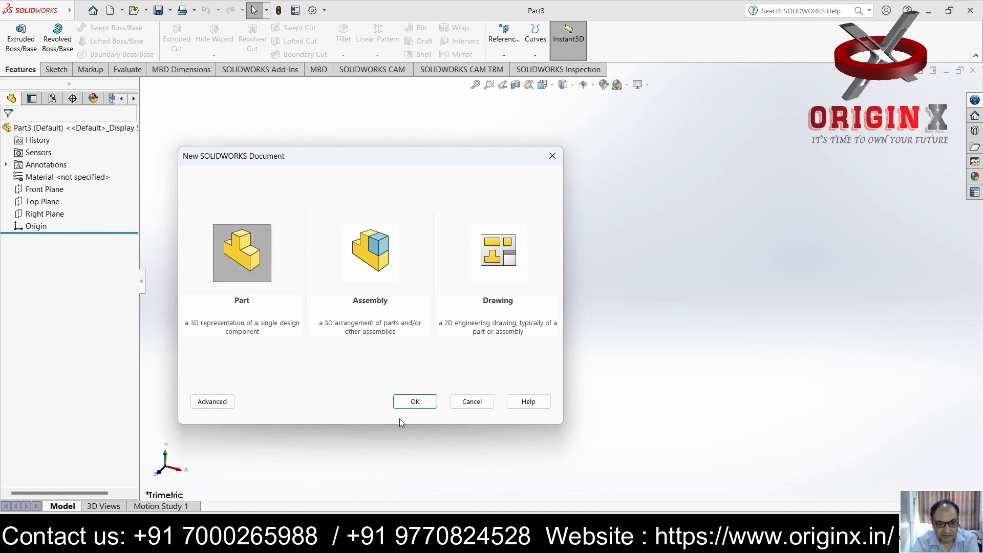
left_click(413, 402)
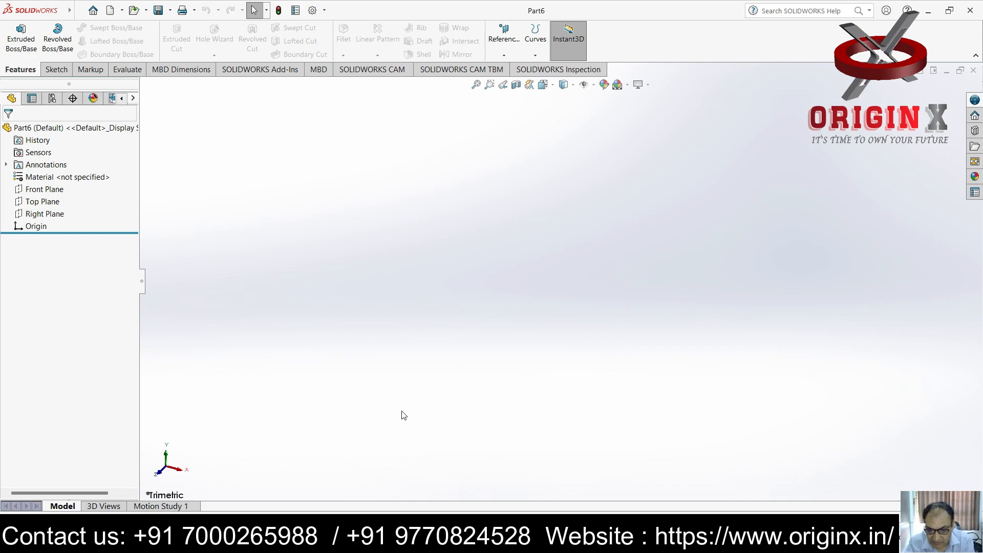
key("alt+w")
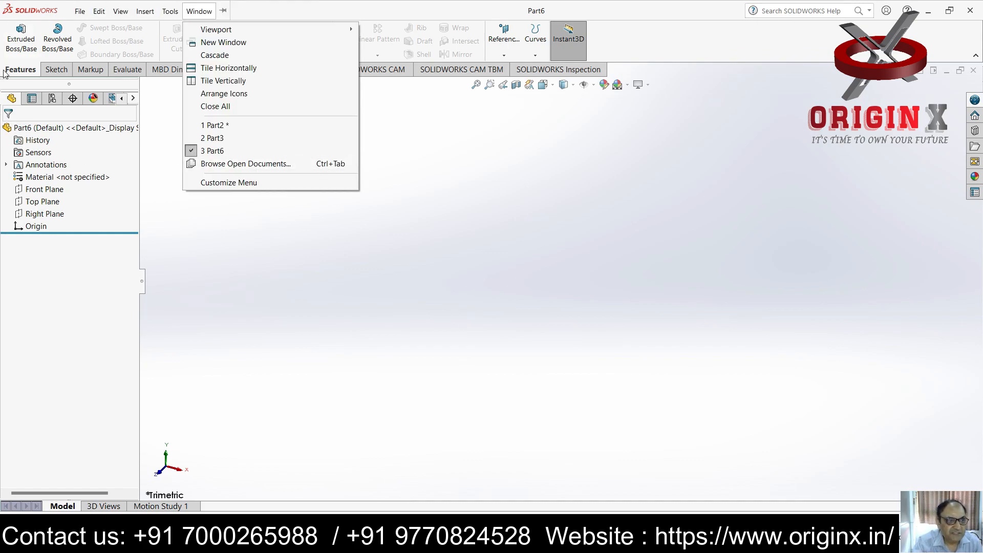
Step: Sketch a stepped outline on the Right Plane with lines about 20 mm up, across, 41 mm up, 39 mm across and 59 mm down
left_click(58, 69)
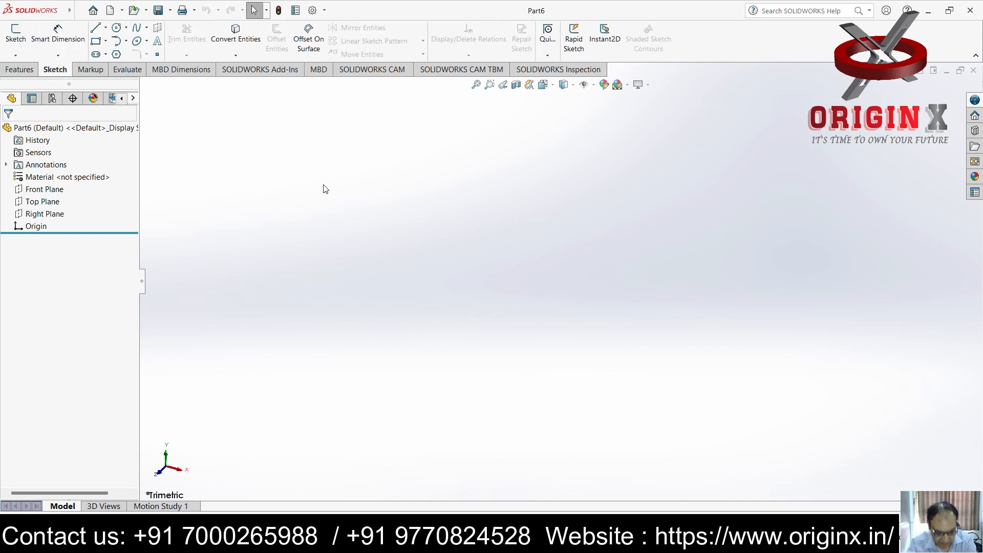
left_click(45, 214)
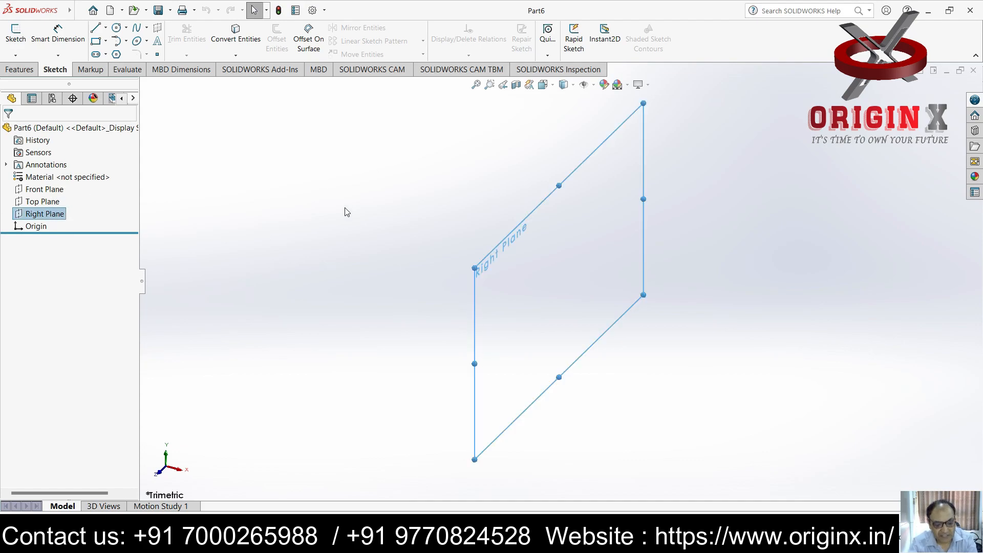
key("ctrl+4")
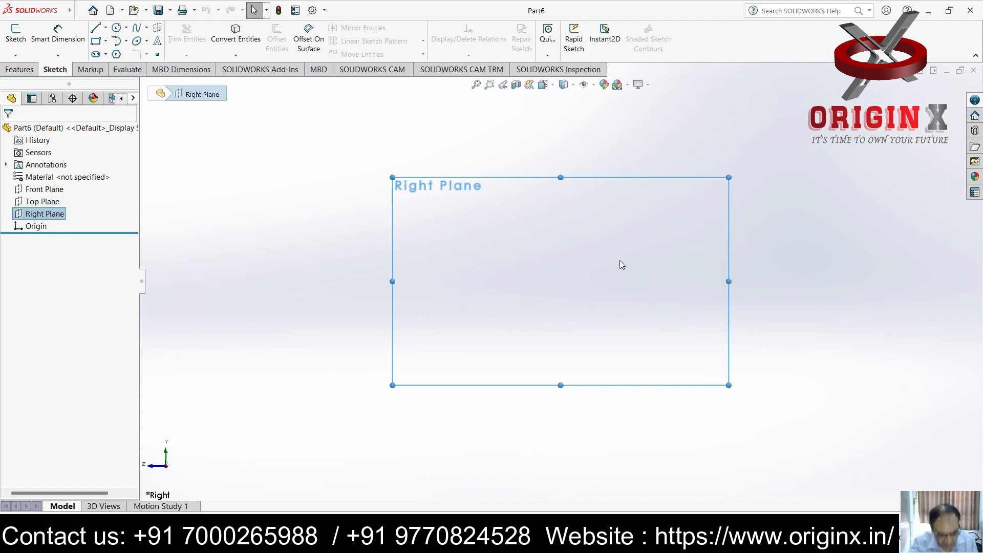
key("l")
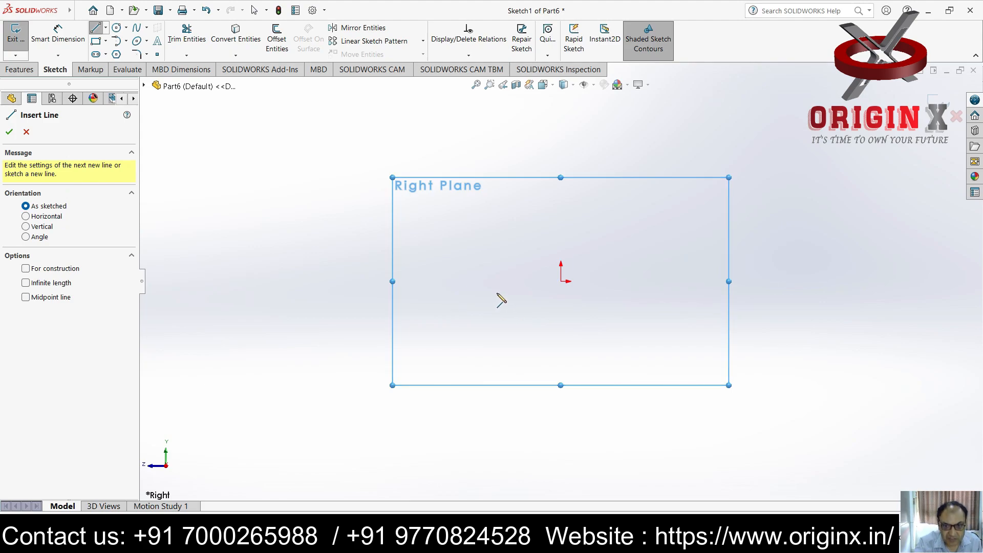
left_click(490, 281)
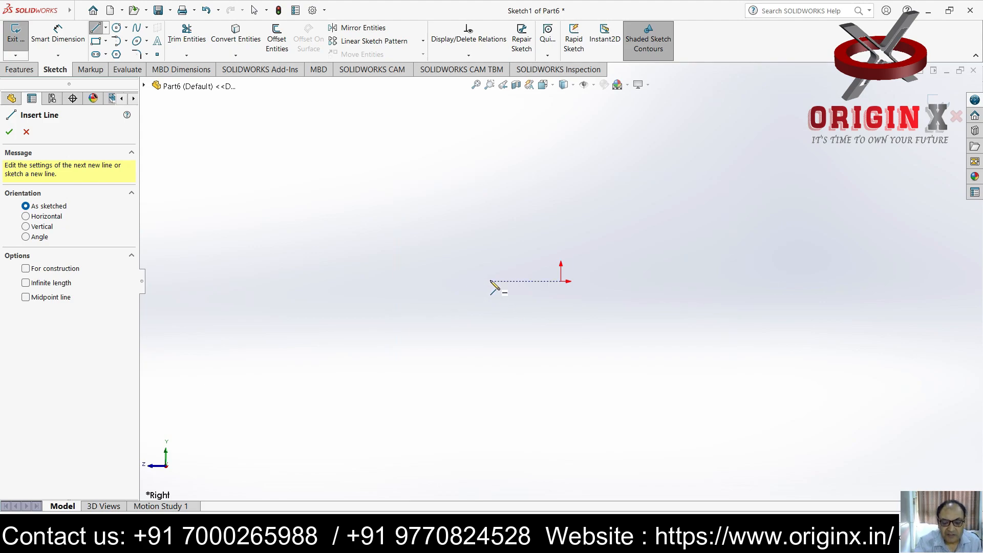
left_click(490, 243)
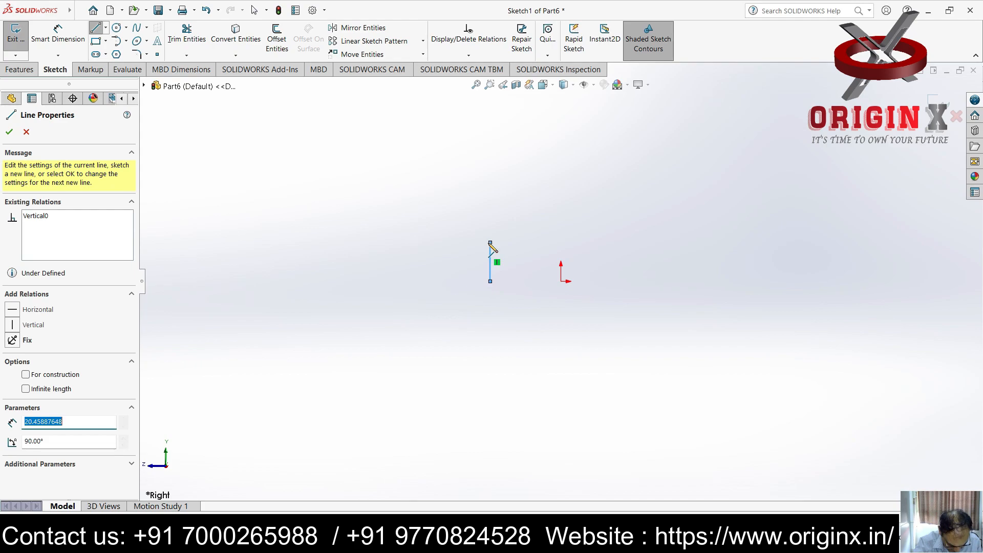
left_click(541, 243)
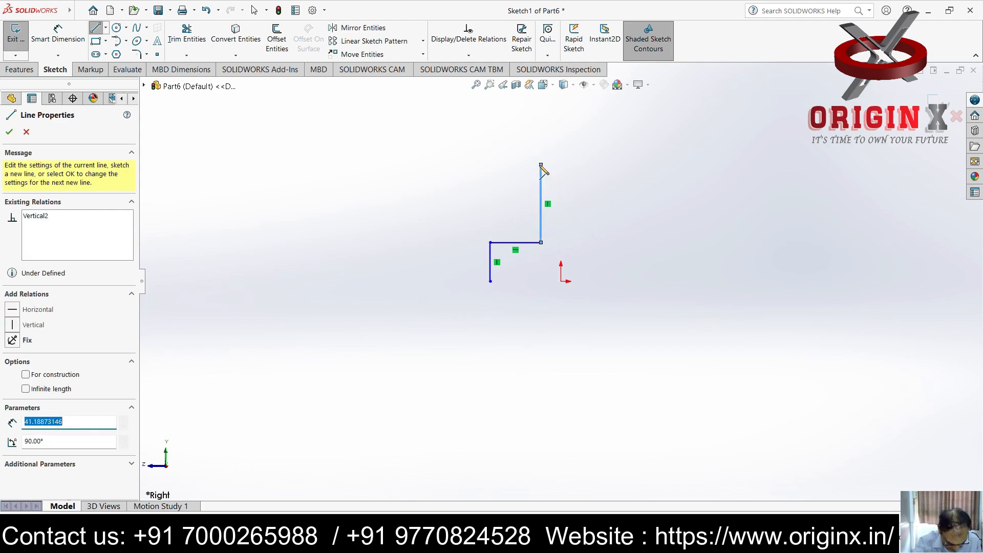
left_click(541, 165)
left_click(614, 165)
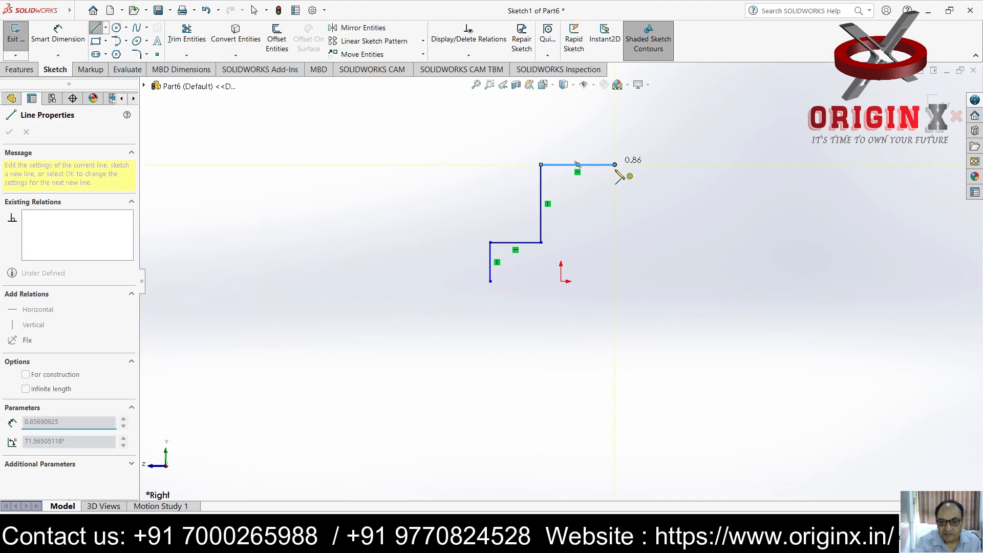
left_click(614, 277)
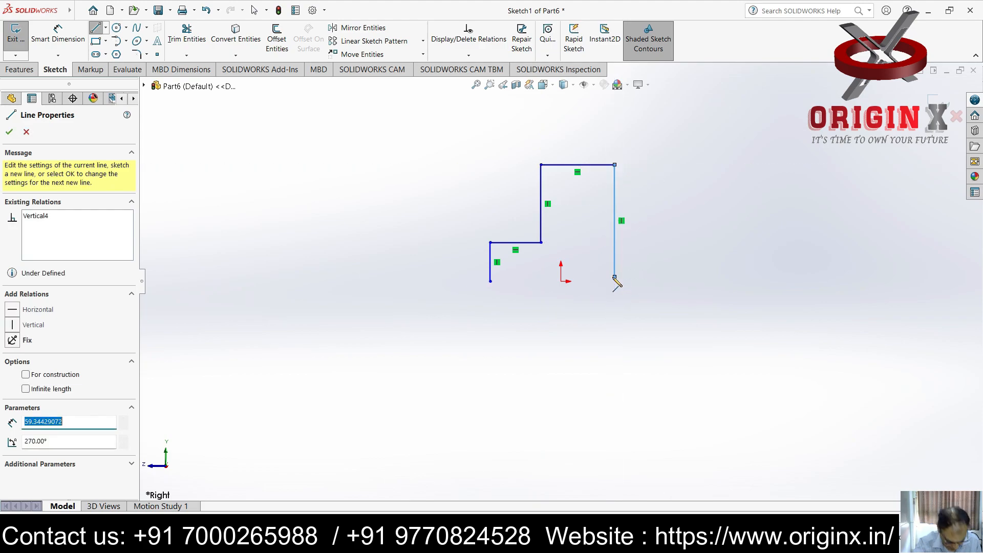
Step: Close the stepped profile along its underside with two feet and a rectangular recess, about 8 mm high at the right and 10 mm at the left
left_click(585, 277)
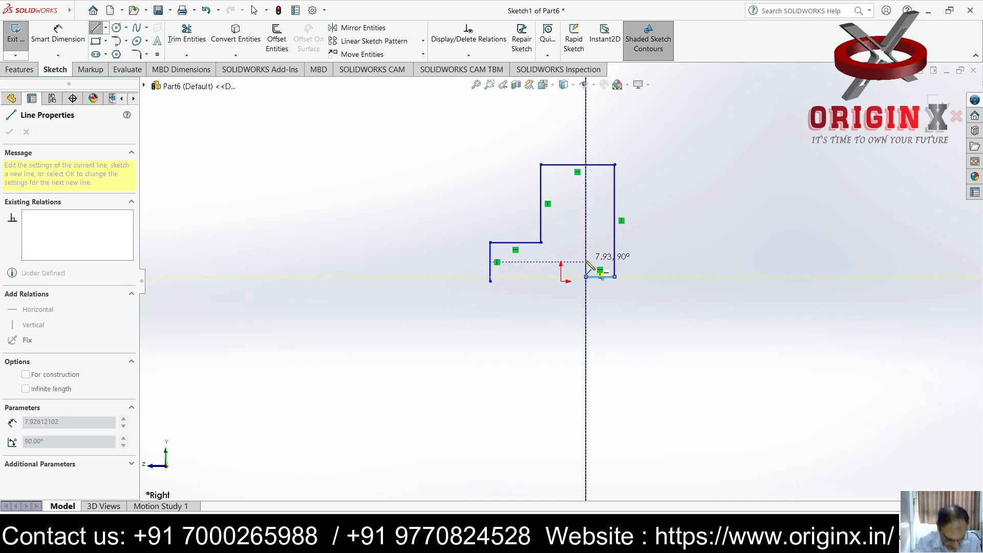
left_click(585, 261)
left_click(512, 262)
left_click(512, 282)
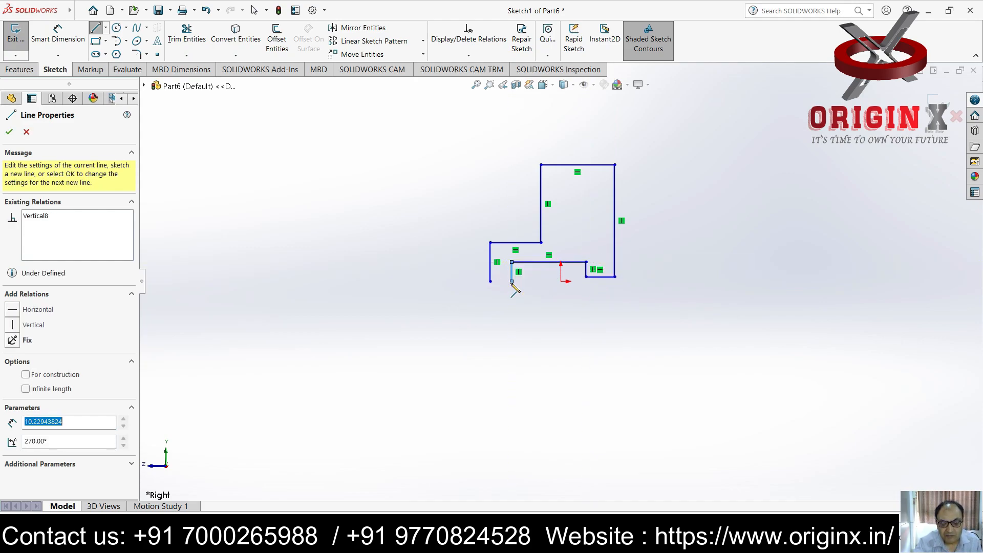
left_click(490, 281)
key("Escape")
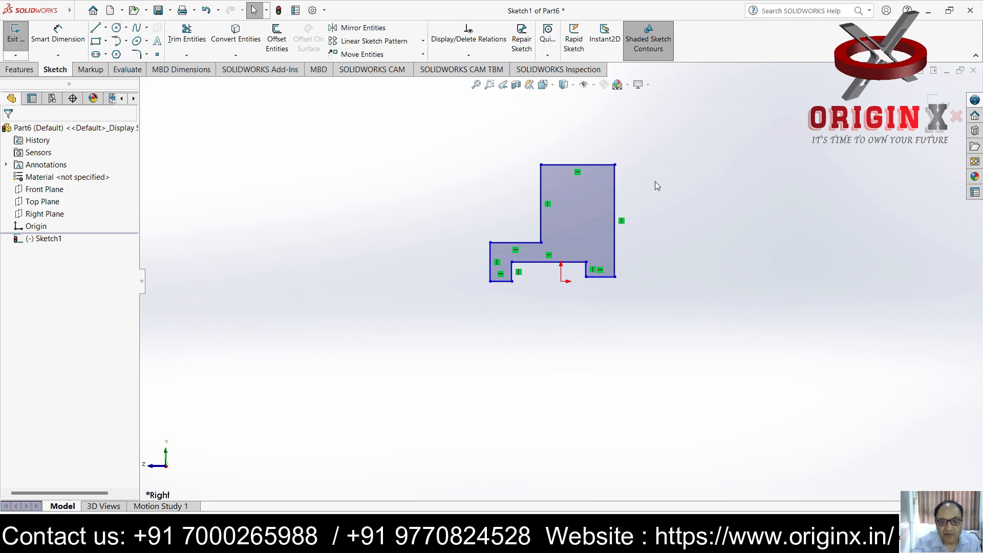
Step: Dimension the profile's top edge to 40 mm and its tall right edge to 75 mm
left_click(588, 164)
left_click(58, 34)
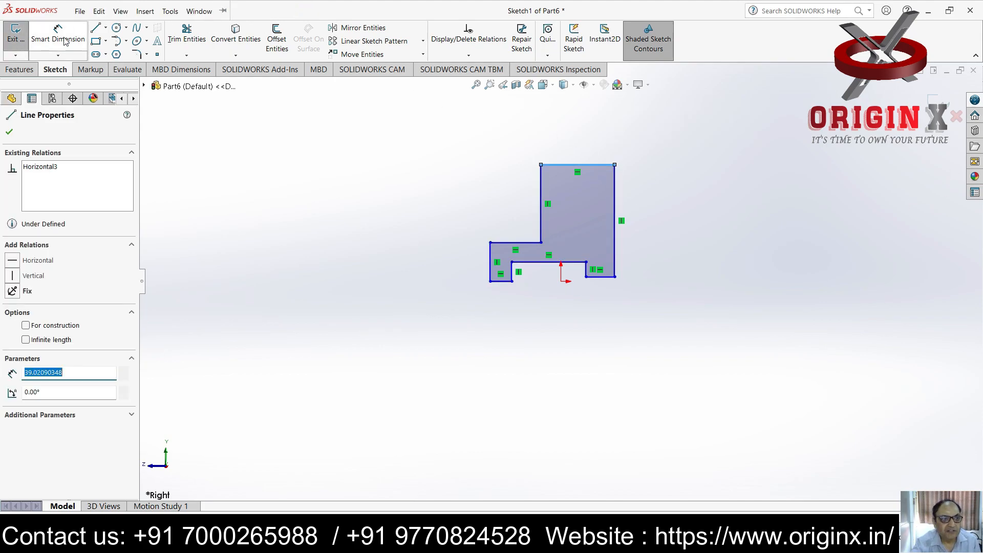
left_click(584, 164)
left_click(583, 154)
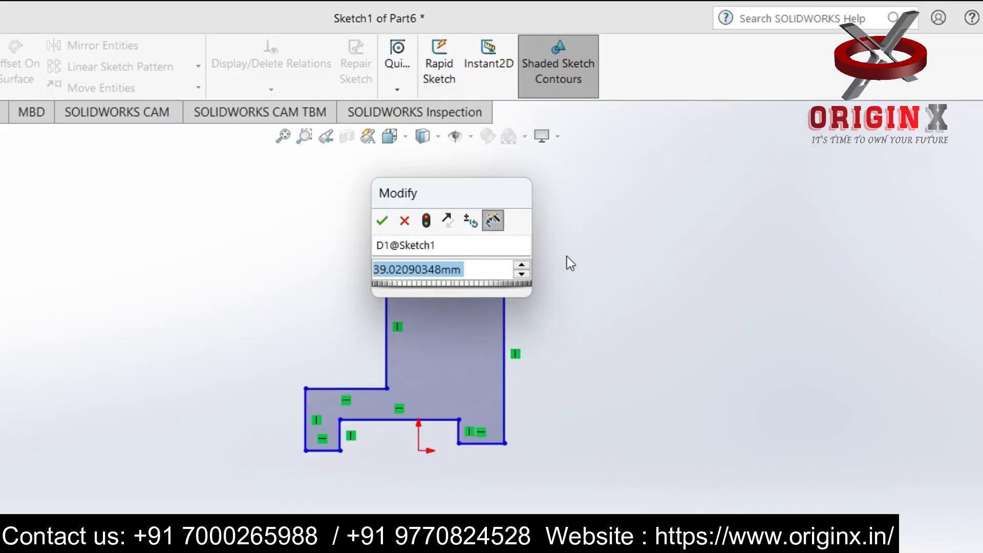
type("40")
key("Return")
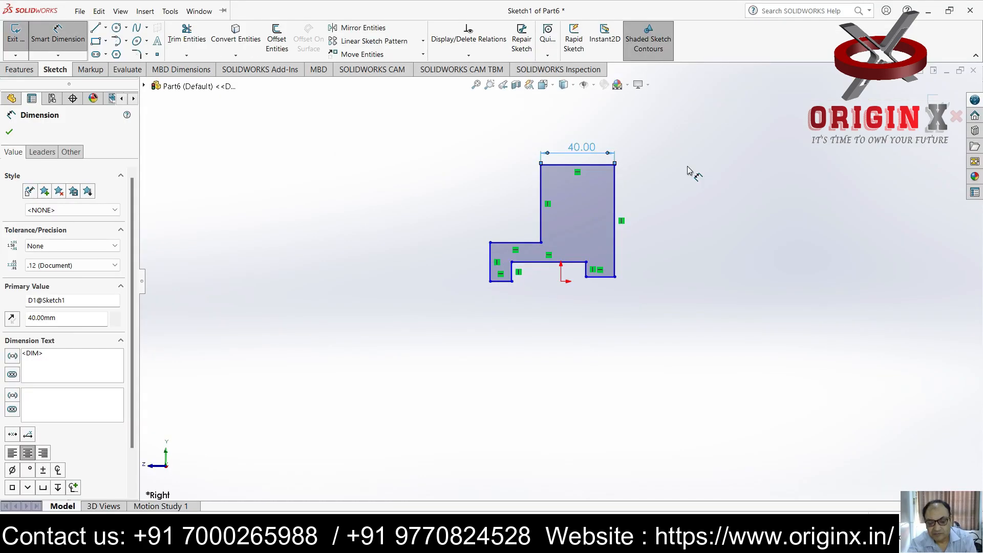
left_click(614, 222)
left_click(690, 234)
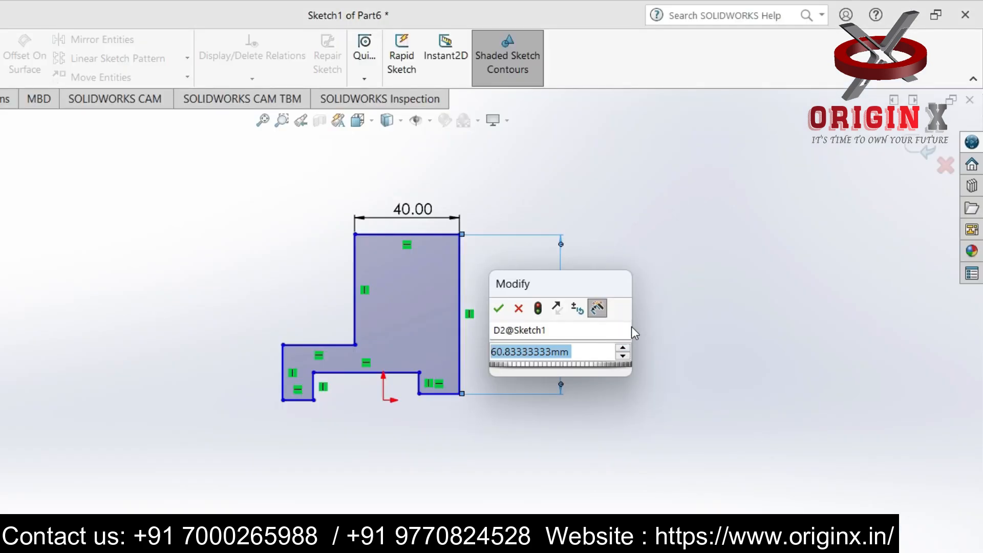
type("75")
key("Return")
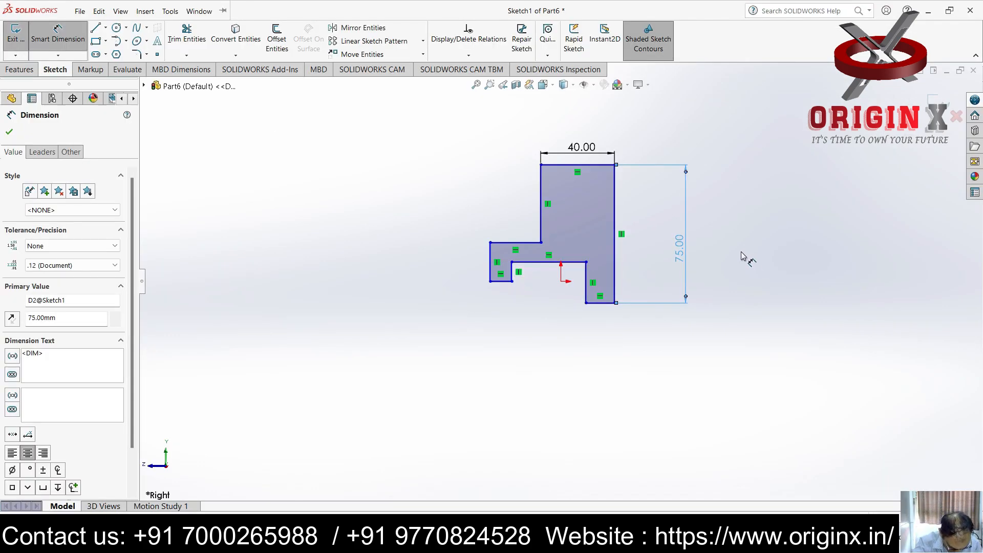
Step: Dimension the right foot of the profile to 12 mm wide and its inner edge to 10 mm high
left_click(600, 303)
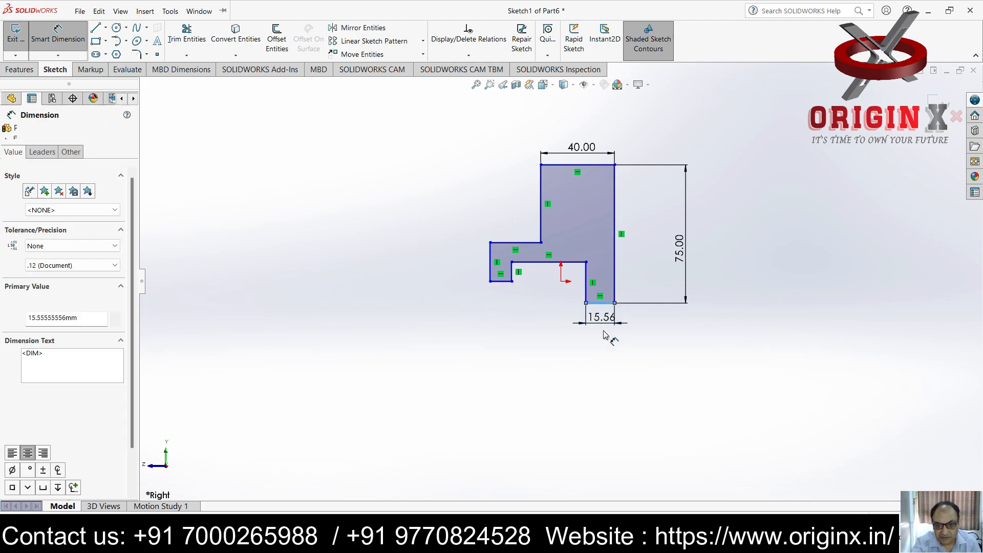
left_click(604, 332)
type("12")
key("Return")
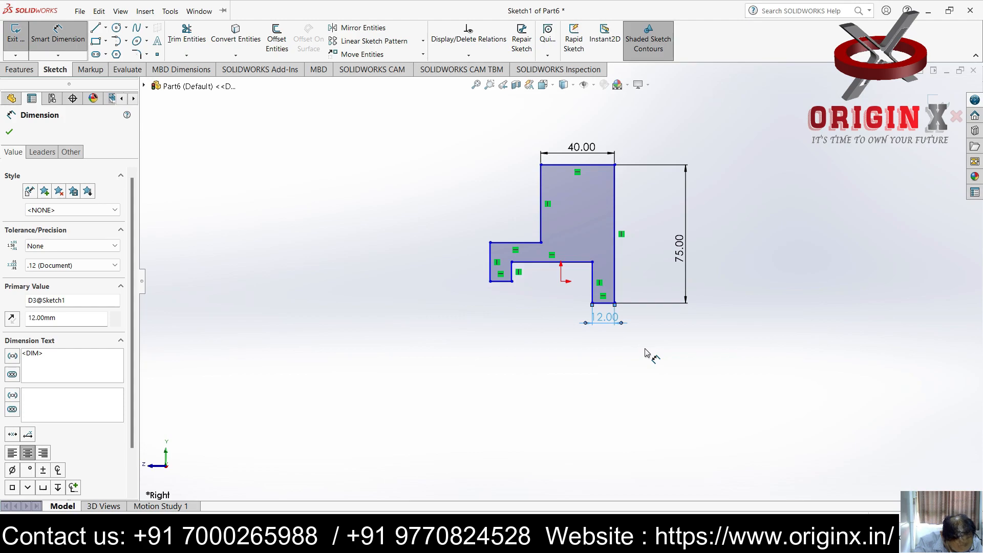
left_click(593, 287)
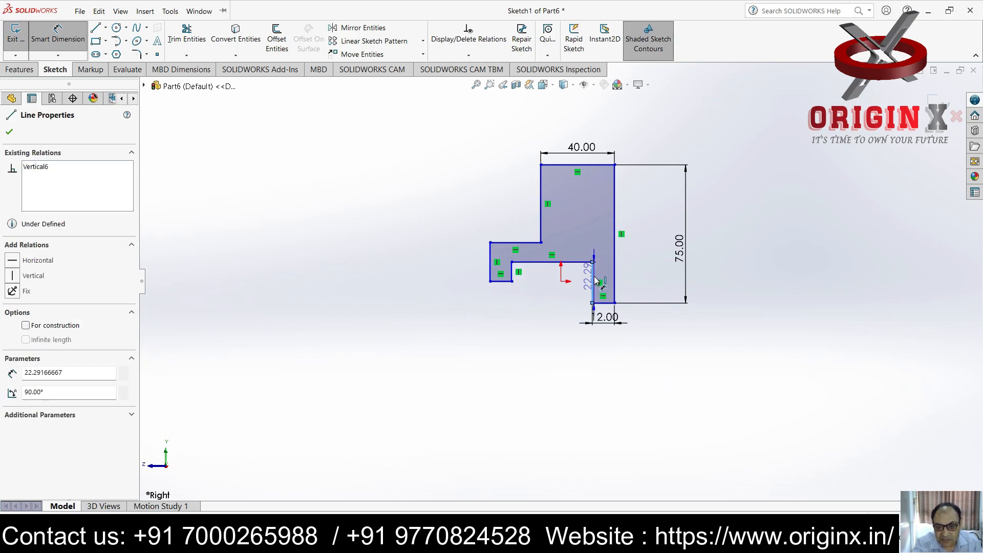
left_click(584, 290)
type("10")
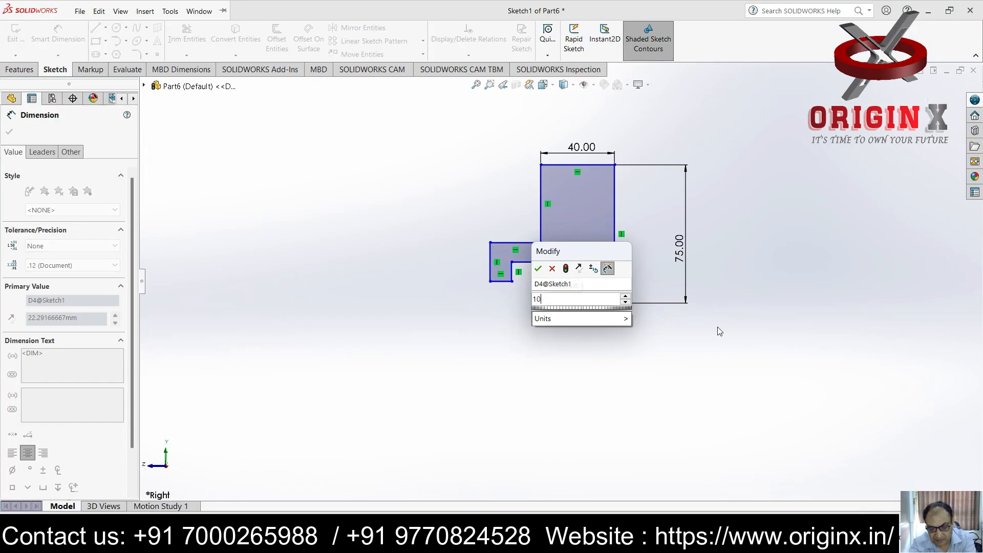
key("Return")
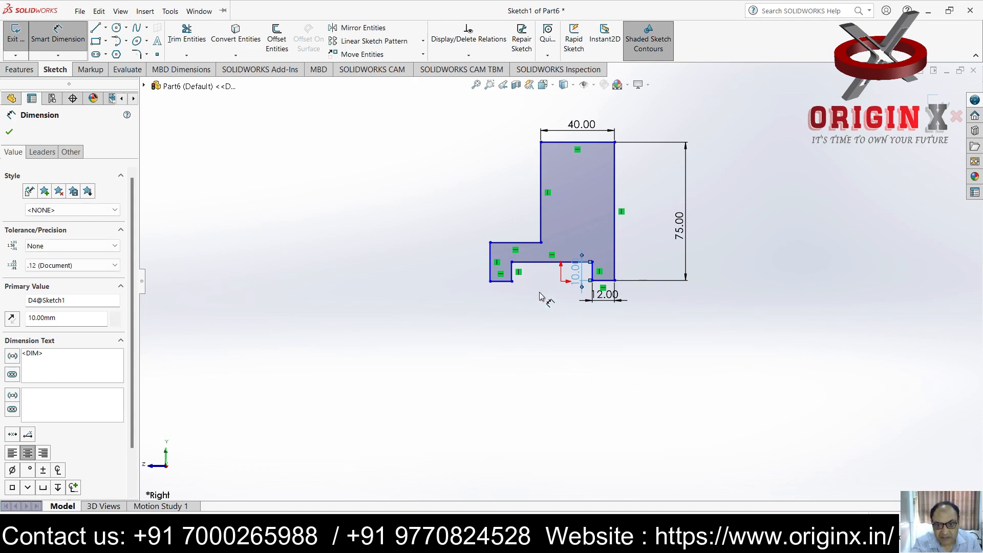
Step: Dimension the width of the recess between the two feet to 65 mm
left_click(550, 263)
left_click(547, 276)
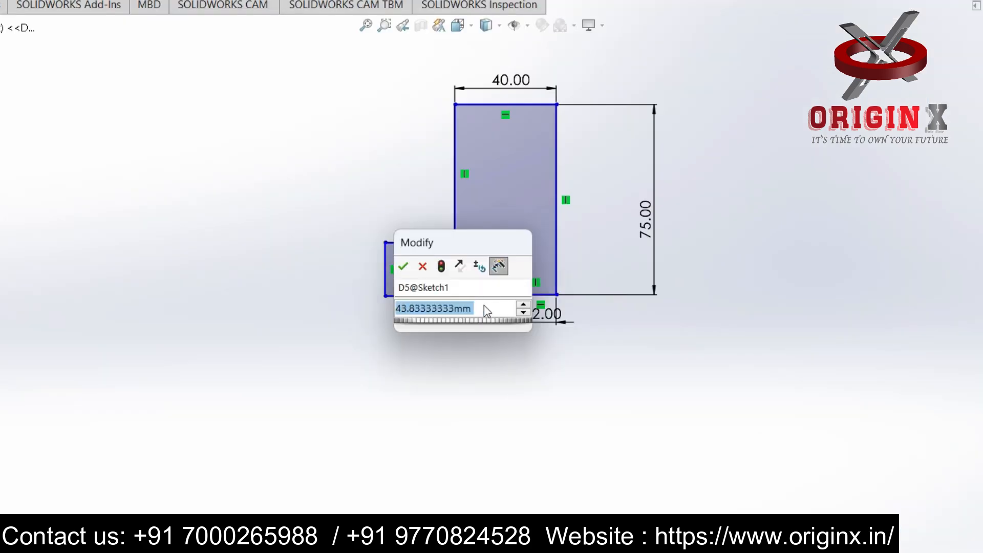
type("66")
key("Return")
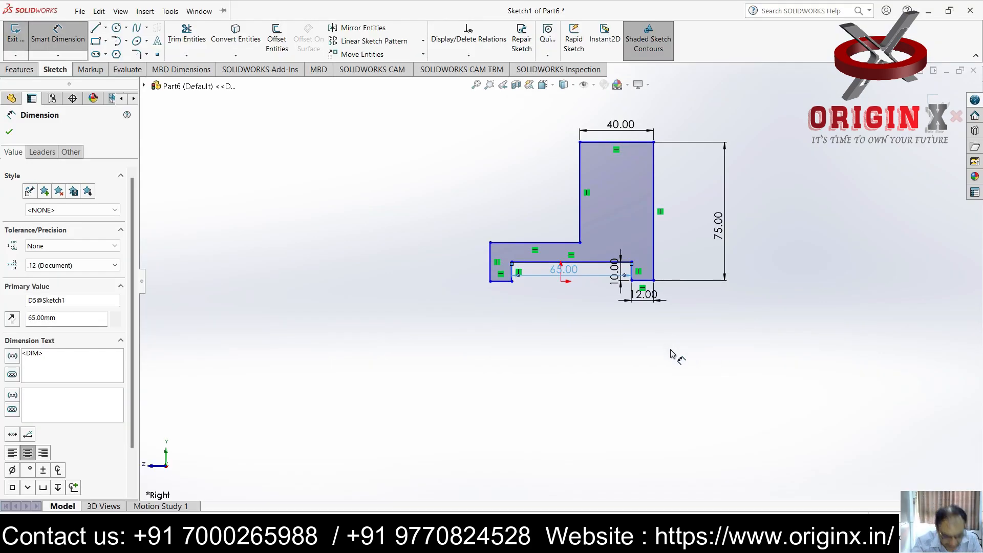
key("Escape")
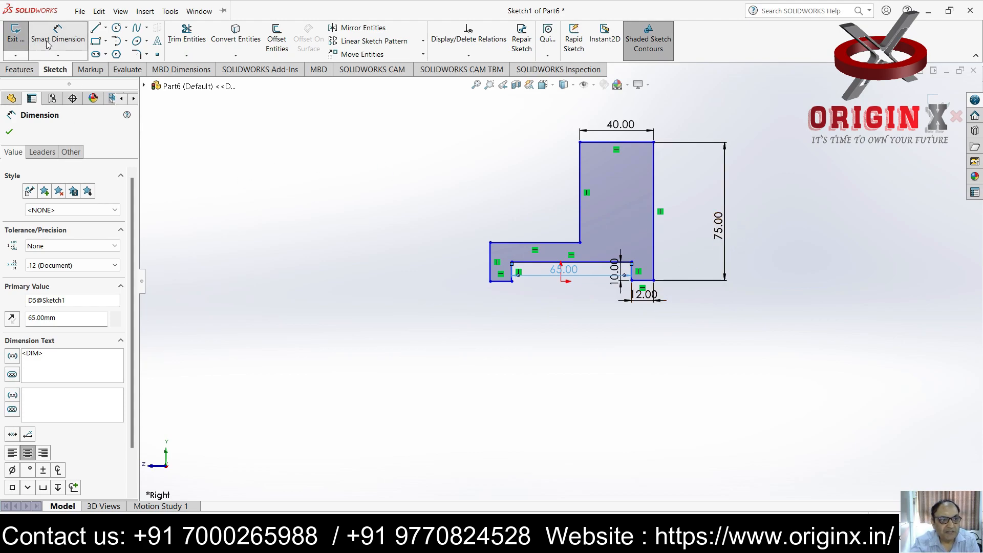
Step: Make the two vertical side lines of the underside recess equal in length
left_click(622, 279)
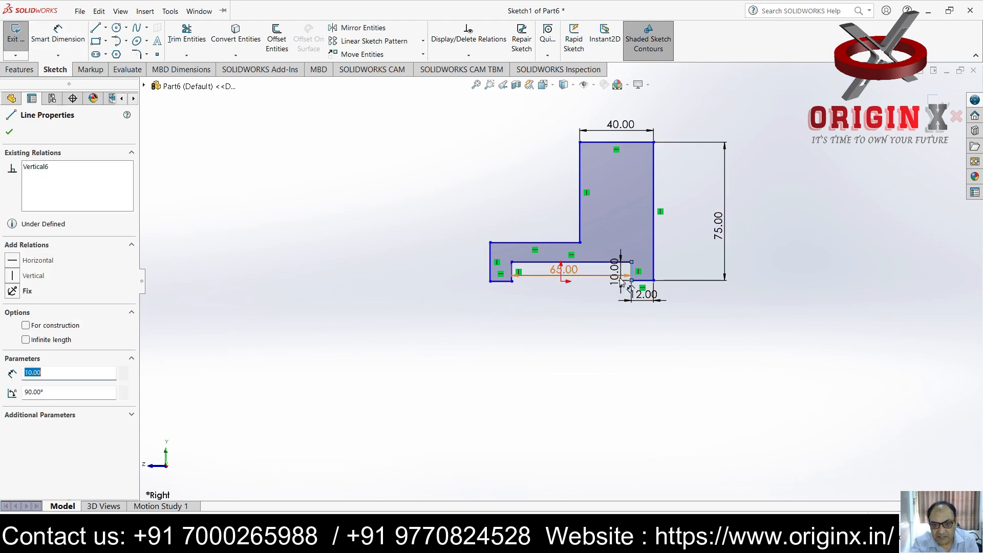
left_click(512, 273, "ctrl")
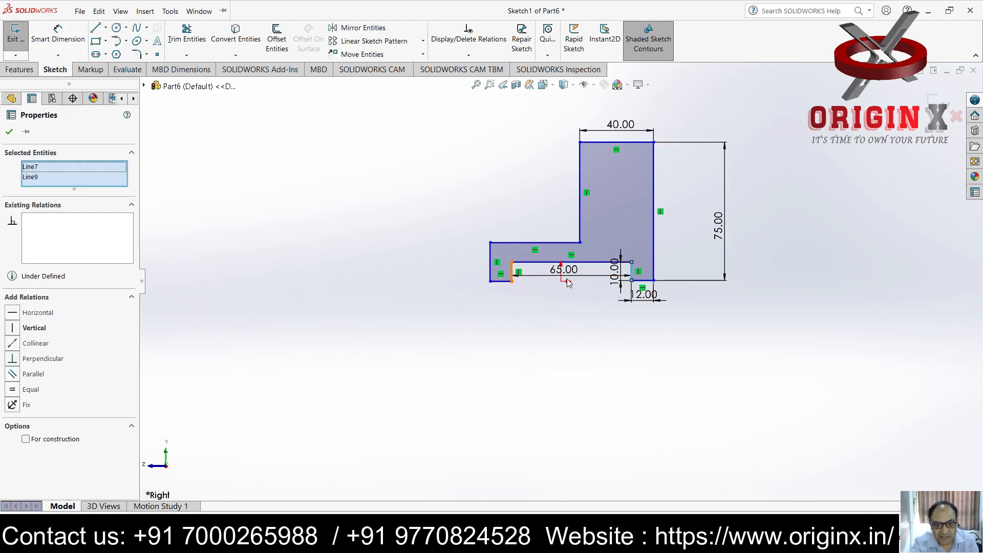
left_click(15, 390)
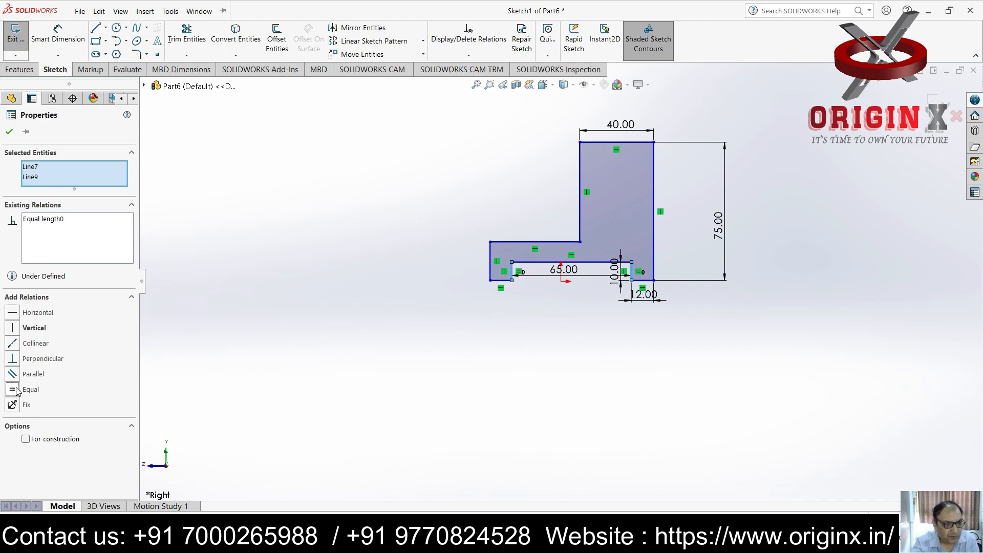
left_click(9, 132)
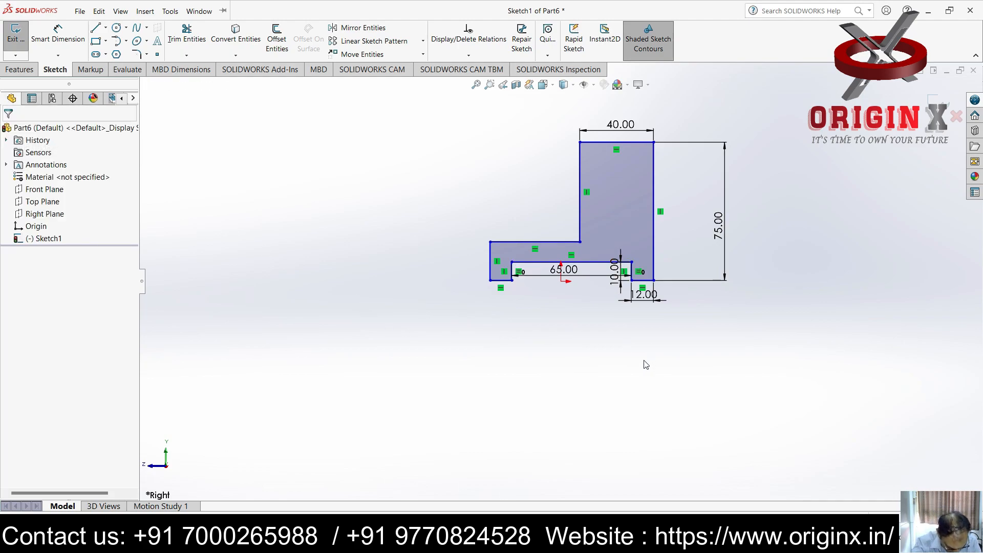
Step: Make the bottom lines of the left and right feet equal in length
left_click(642, 280)
left_click(500, 281, "ctrl")
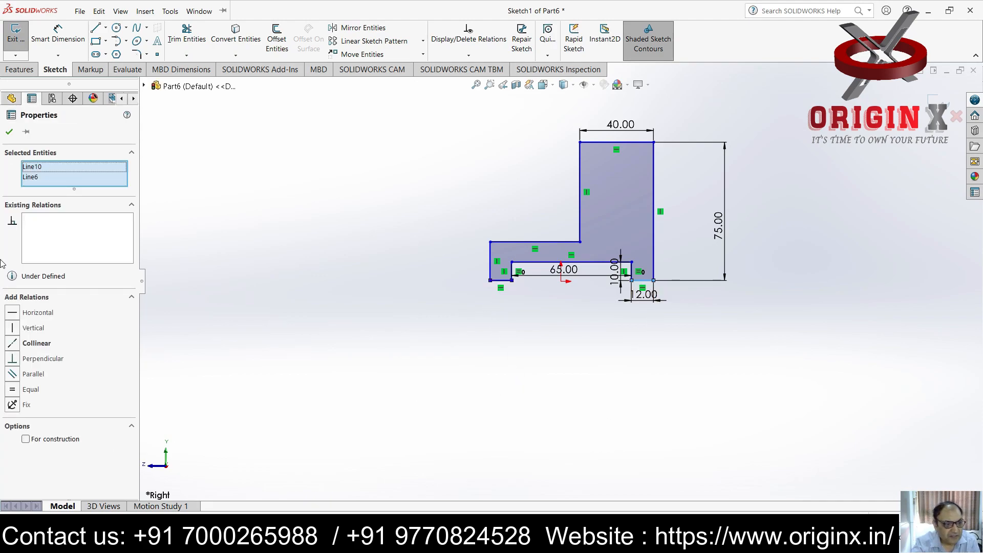
left_click(25, 392)
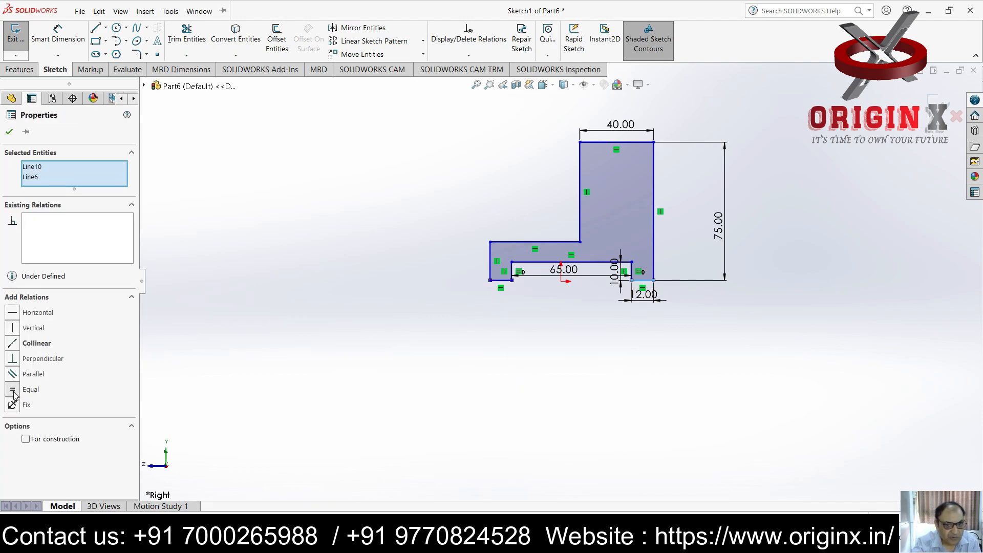
left_click(9, 133)
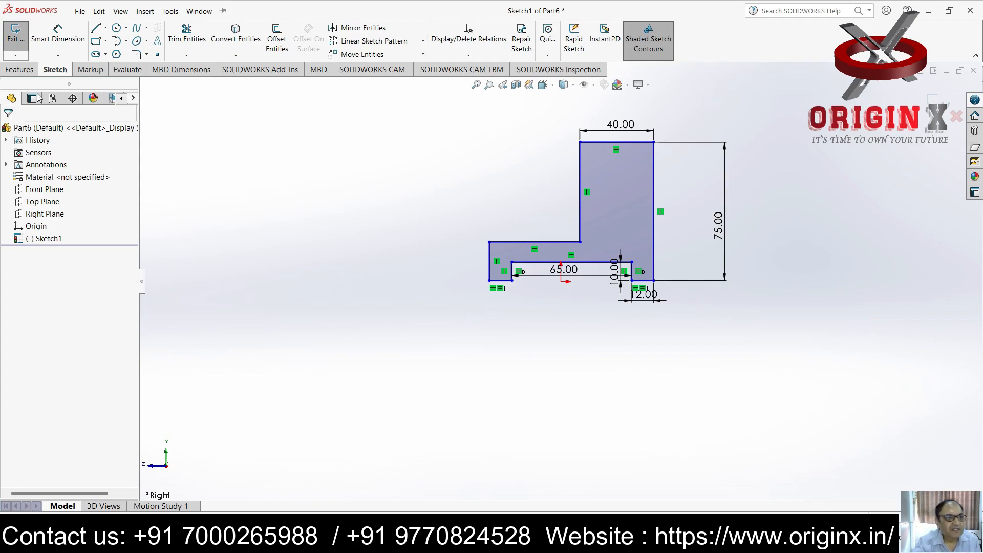
Step: Extrude the stepped profile as a blind boss 100 mm deep
left_click(16, 70)
left_click(21, 39)
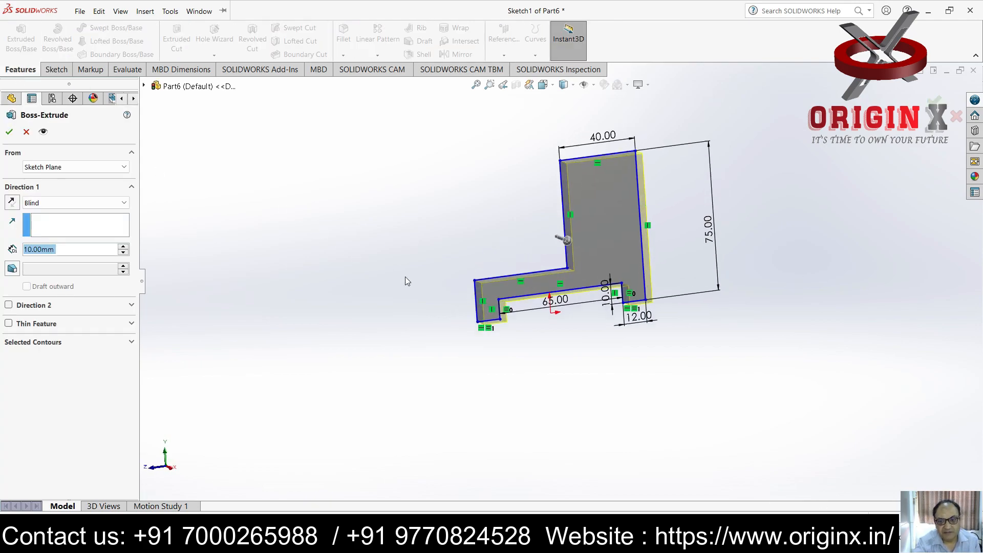
type("100")
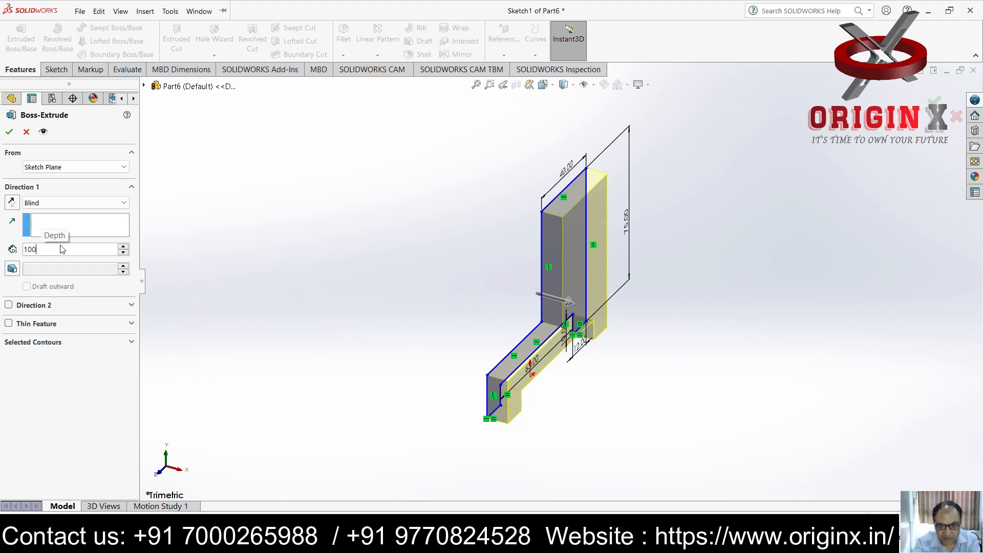
key("Return")
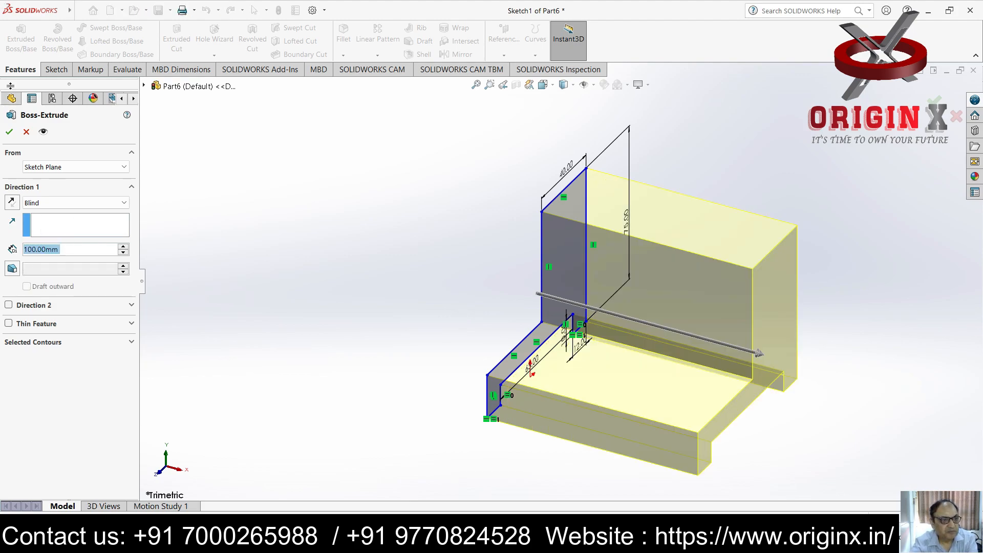
left_click(9, 132)
Step: Sketch a corner rectangle about 23 mm wide on the low step's front face, spanning from its top edge to its bottom edge
scroll(603, 321, "up", 3)
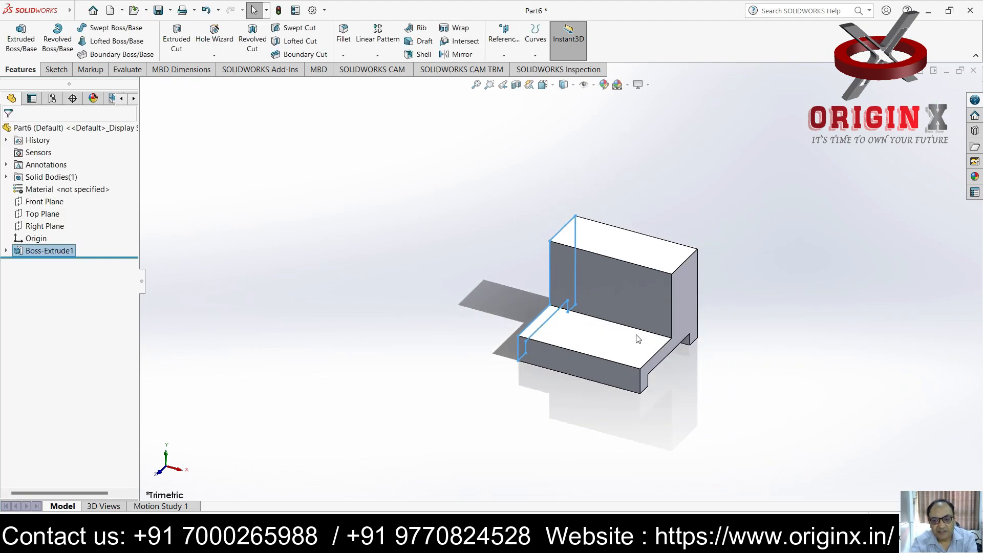
middle_click_drag(773, 356, 763, 333)
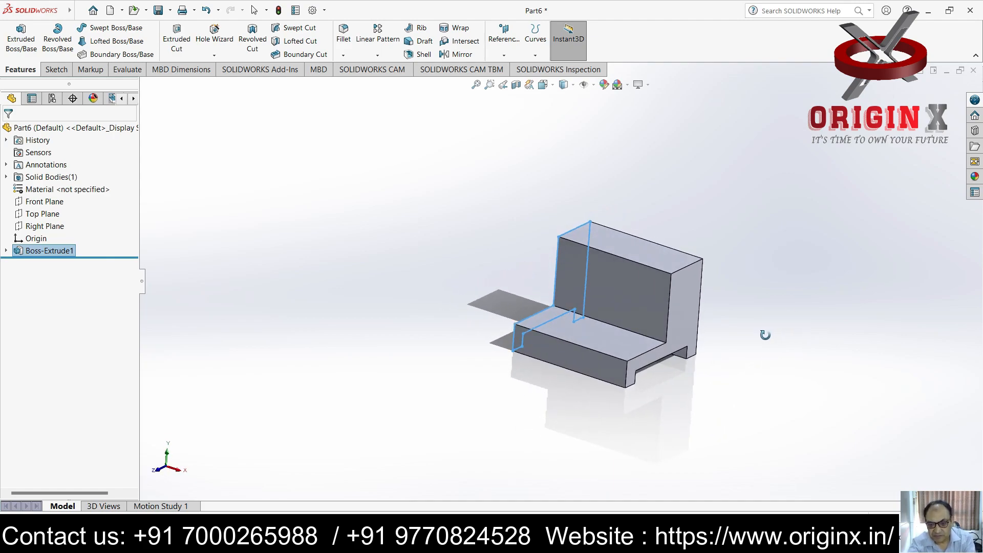
scroll(770, 348, "down", 2)
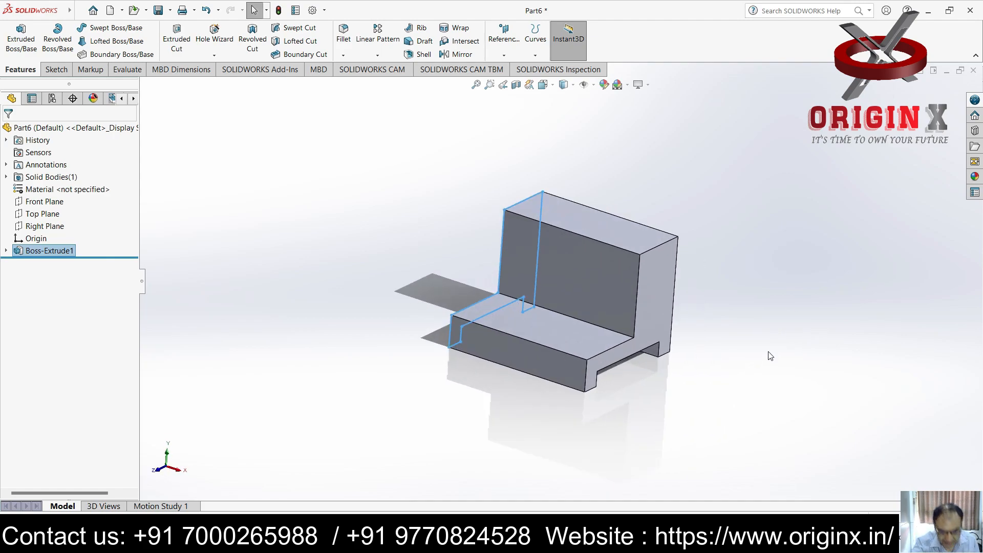
mouse_move(753, 377)
middle_mouse_down()
mouse_move(810, 357)
mouse_move(770, 379)
middle_mouse_up()
left_click(631, 463)
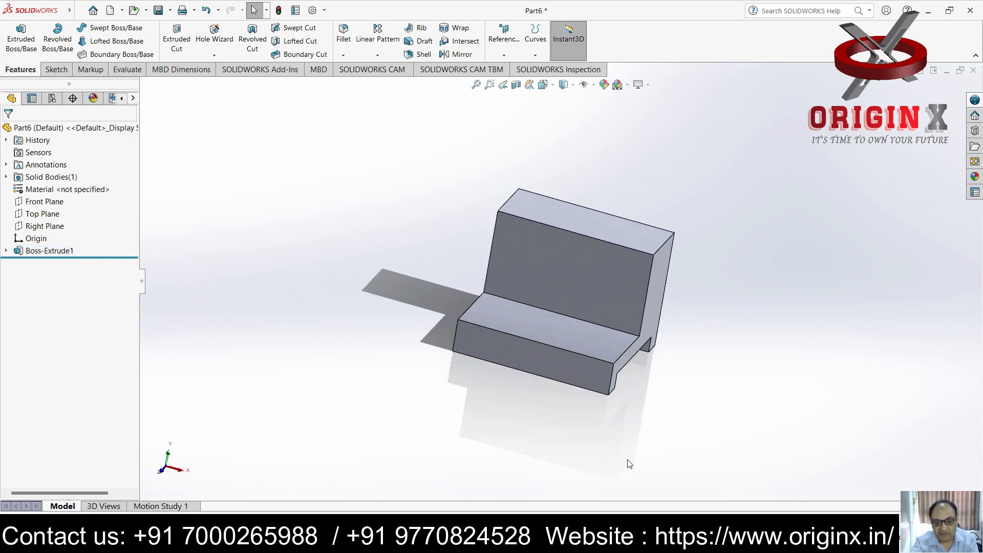
left_click(528, 348)
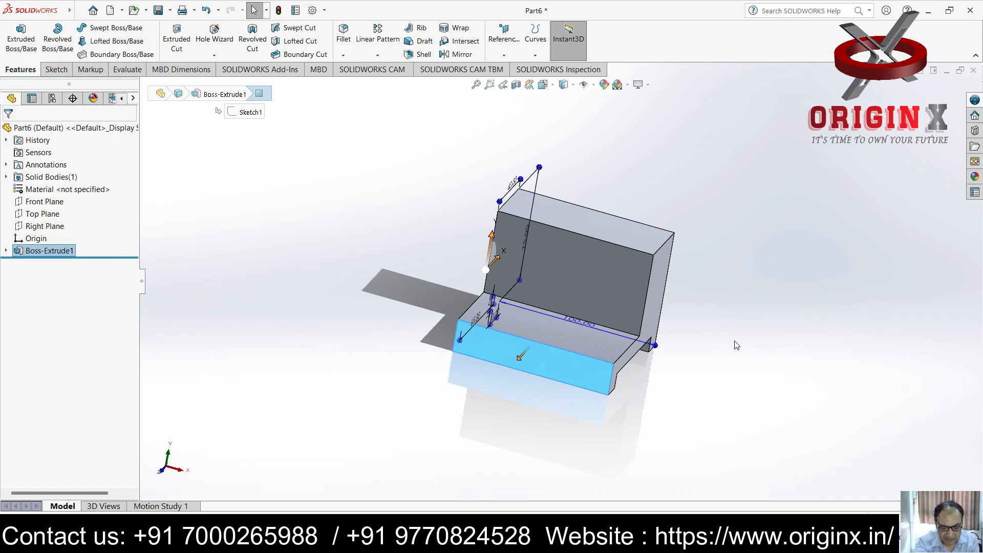
key("ctrl+8")
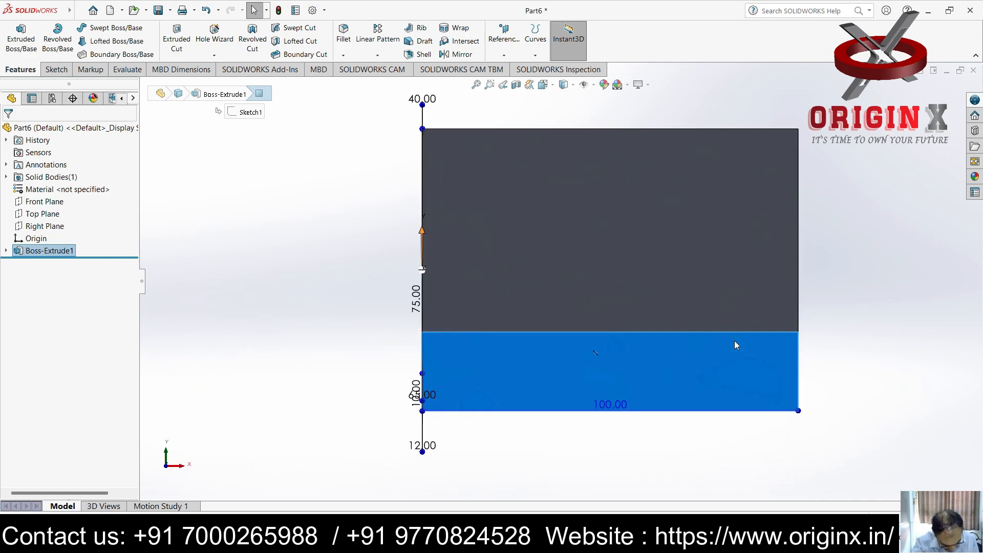
left_click(56, 70)
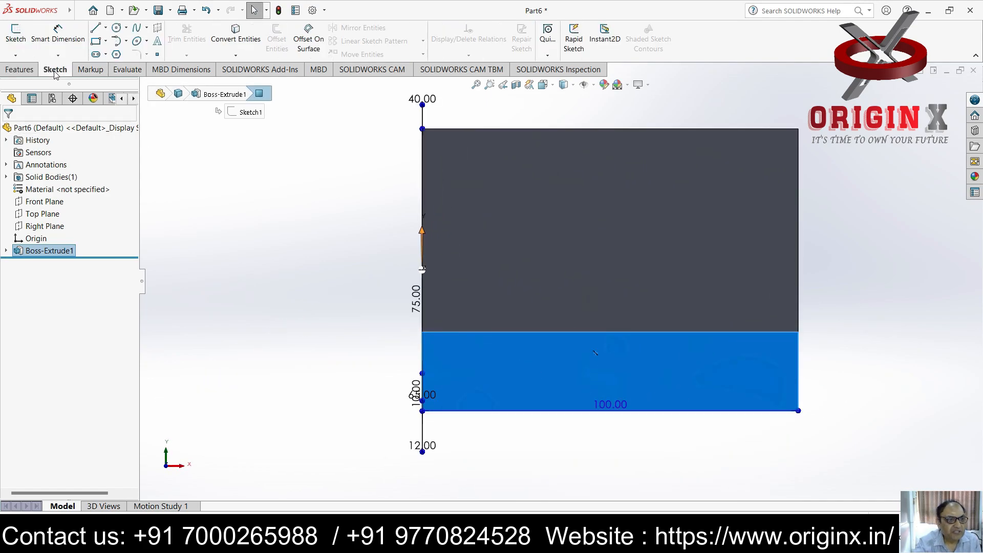
left_click(95, 41)
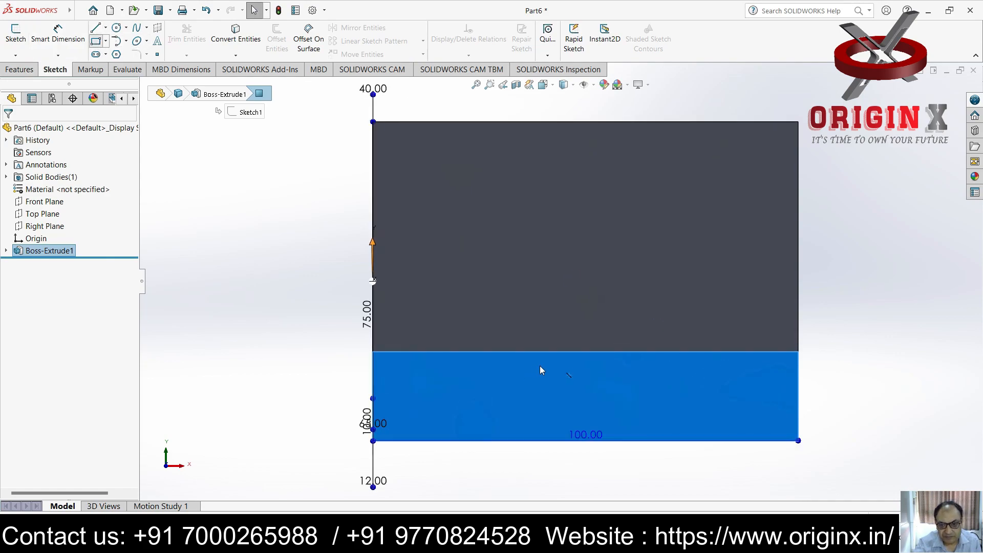
left_click(542, 351)
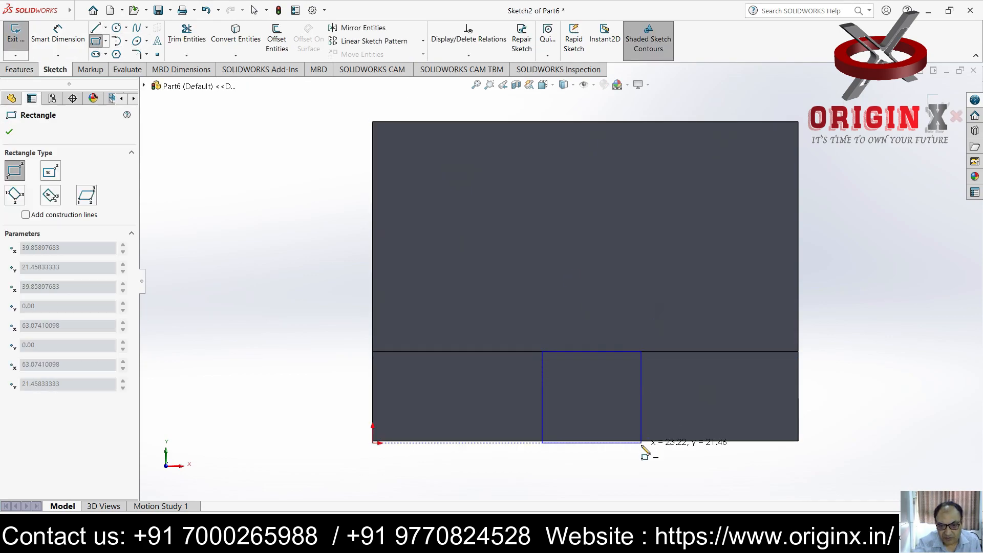
left_click(638, 441)
key("Escape")
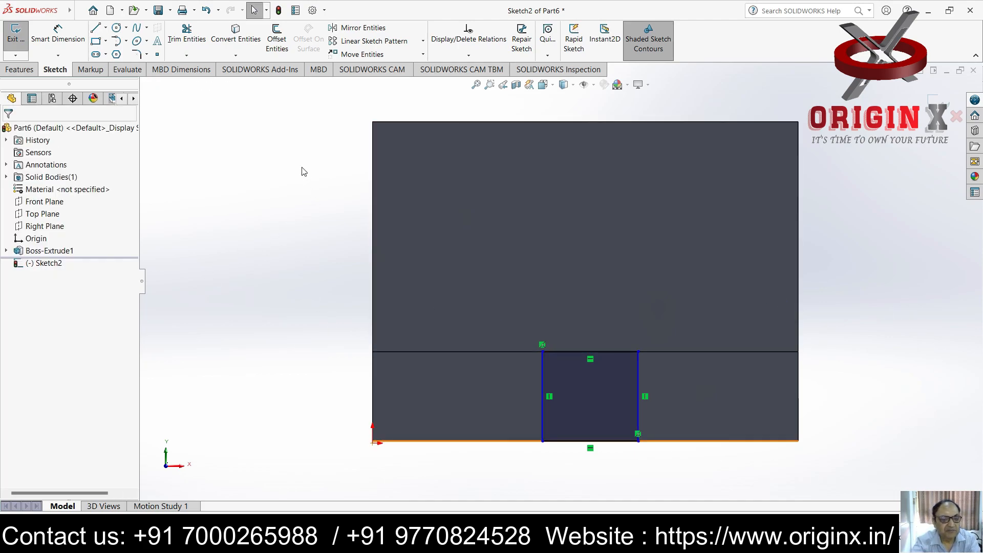
Step: Dimension the distance from the part's left edge to the rectangle's left side as 30 mm
left_click(58, 36)
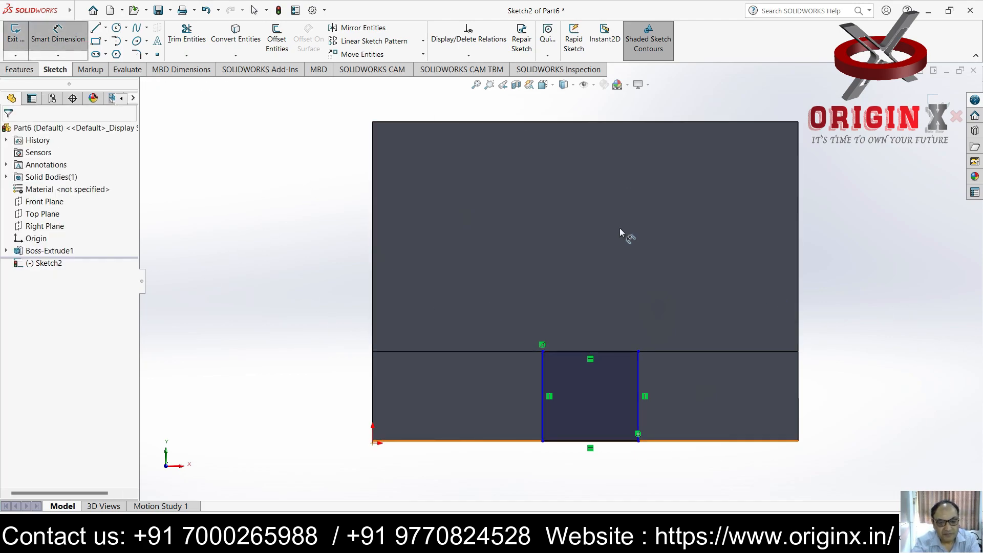
left_click(542, 387)
left_click(375, 393)
left_click(438, 404)
type("30")
key("Return")
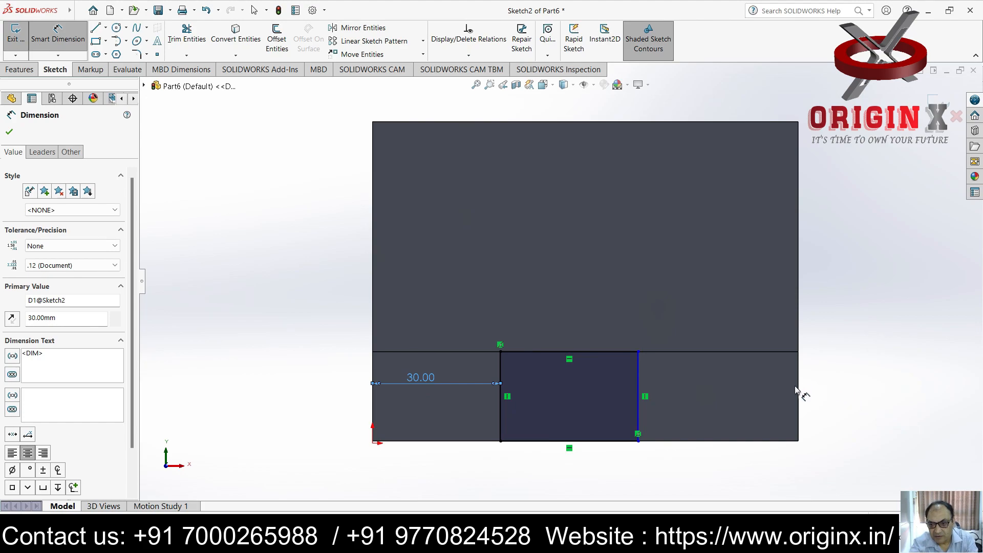
Step: Dimension the distance from the front-face rectangle's right side to the part's right edge as 30 mm
left_click(638, 386)
left_click(678, 380)
type("30")
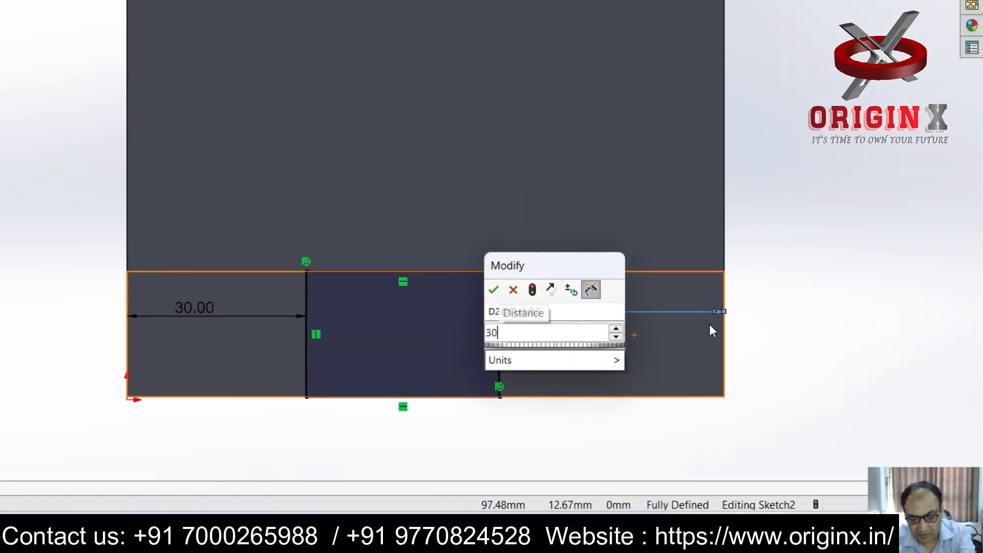
key("Return")
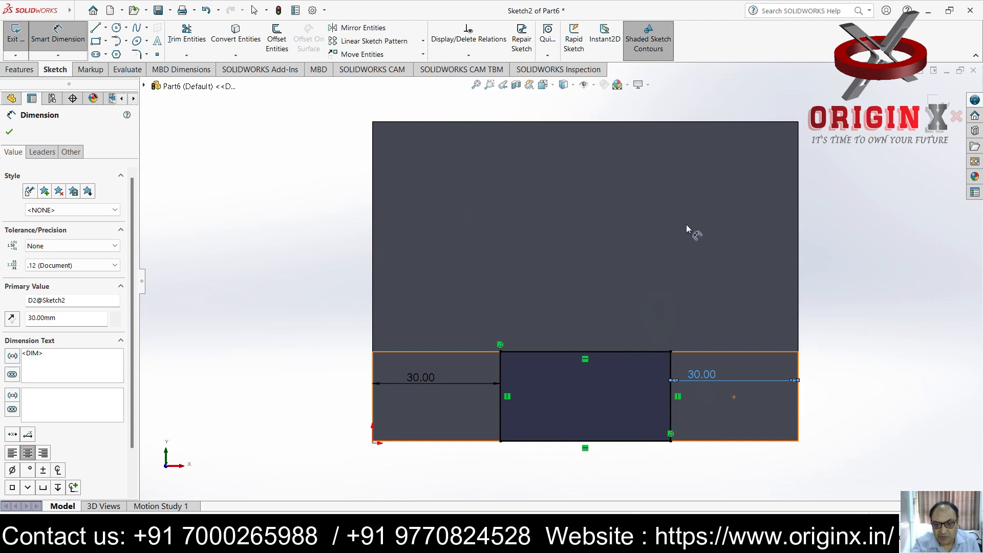
left_click(601, 352)
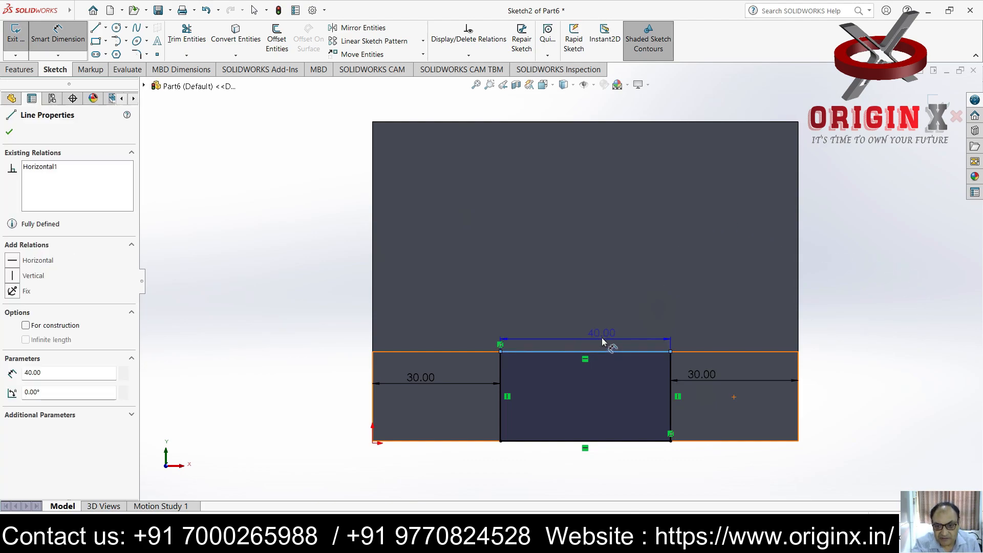
key("Escape")
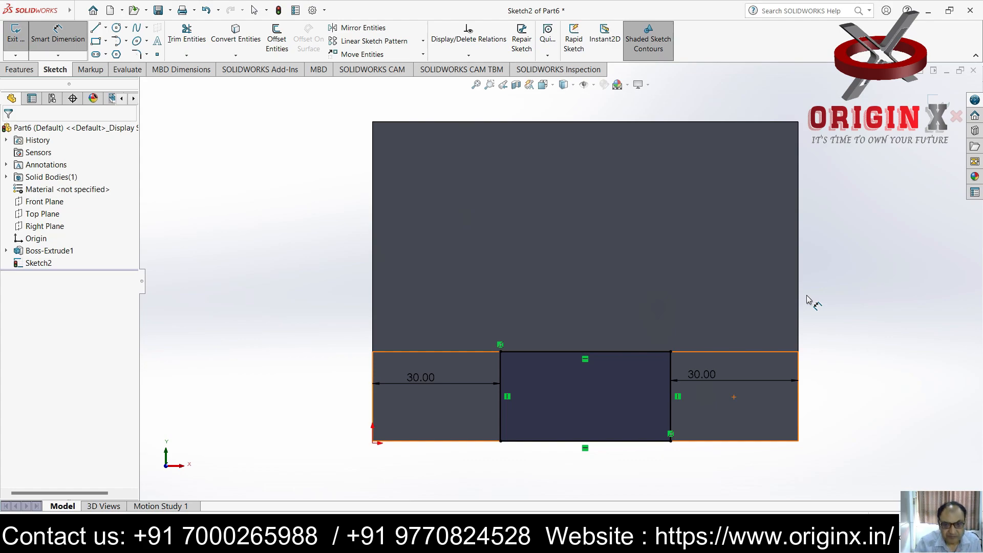
key("f")
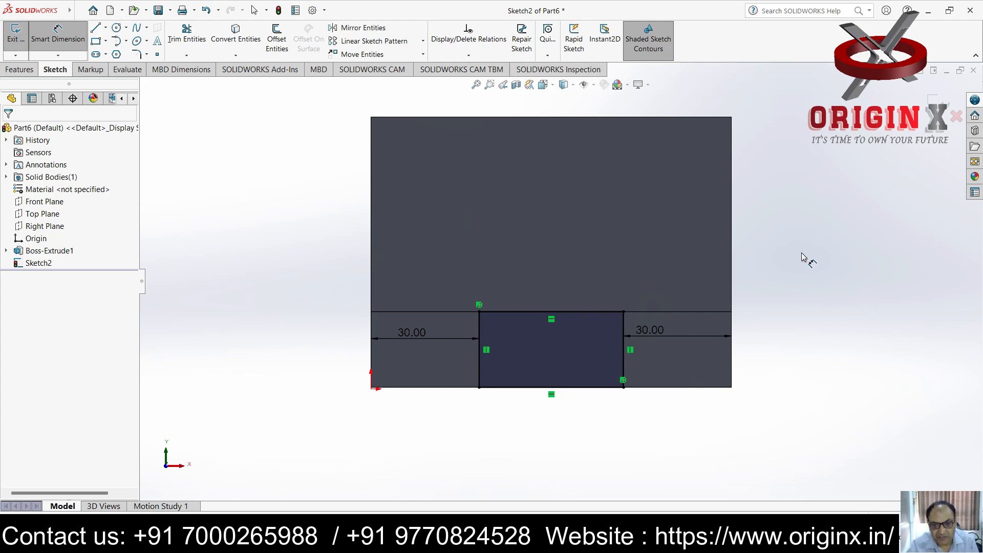
Step: Cut the front-face rectangle 49 mm deep as a blind Extruded Cut through the low step
left_click(21, 70)
left_click(174, 40)
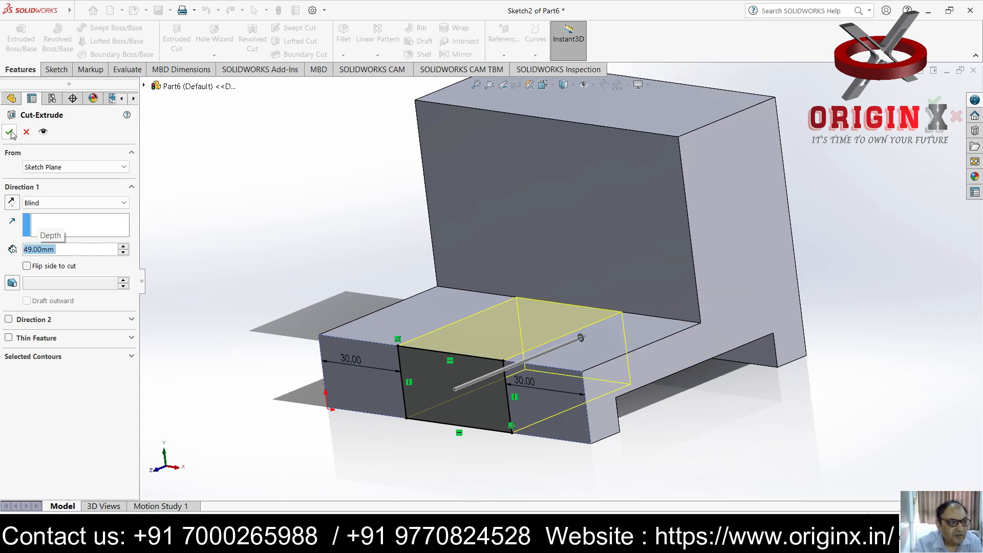
left_click(10, 132)
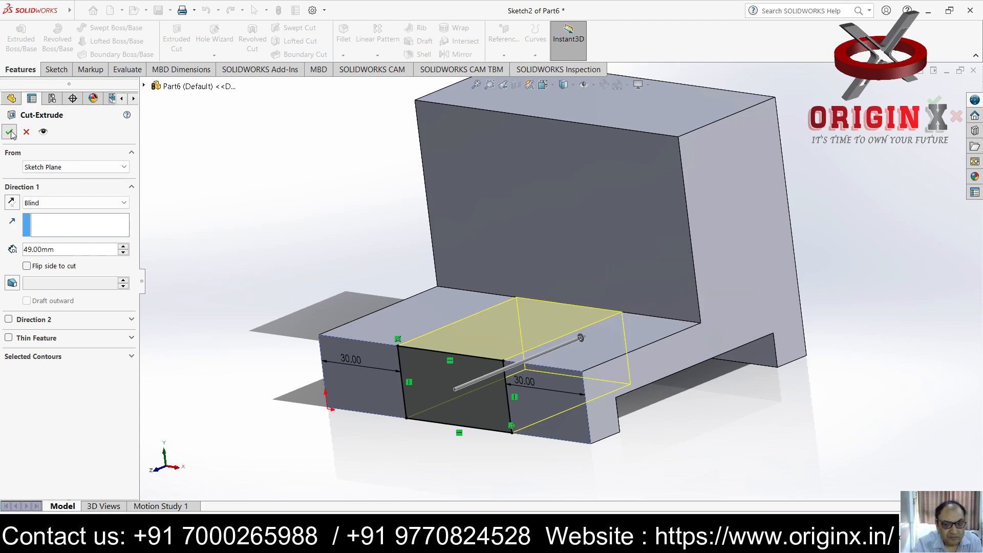
key("f")
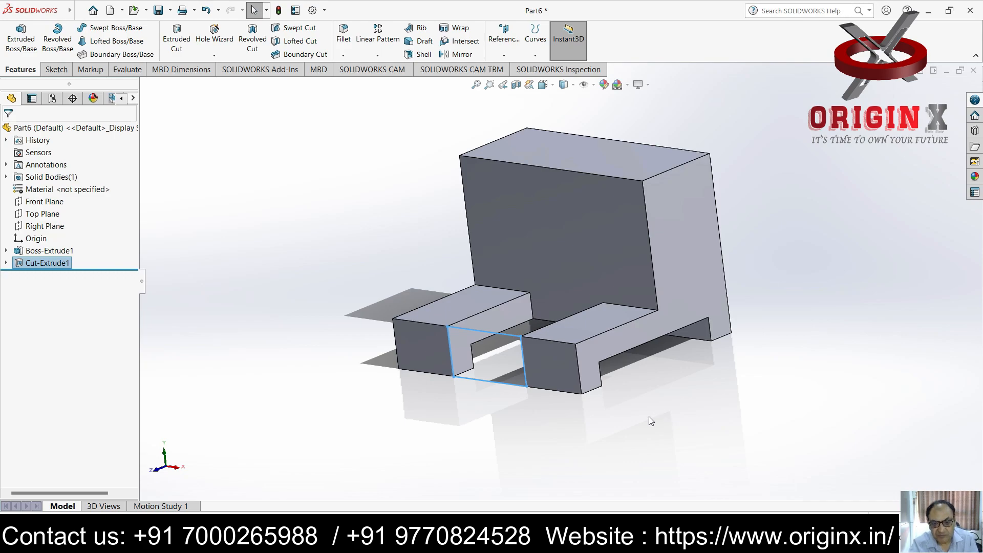
mouse_move(655, 395)
middle_mouse_down()
mouse_move(612, 373)
mouse_move(701, 368)
mouse_move(607, 386)
mouse_move(667, 389)
middle_mouse_up()
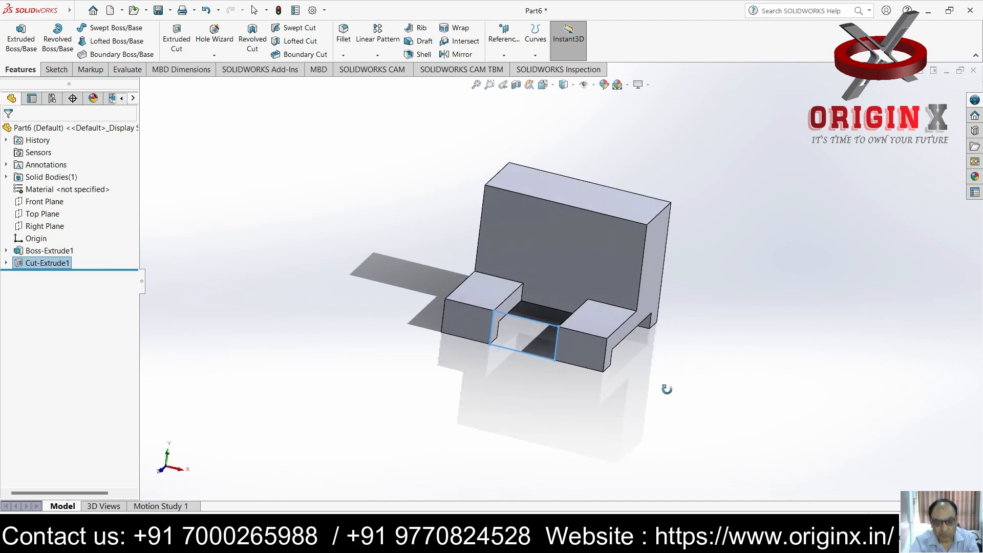
key("Escape")
key("Escape")
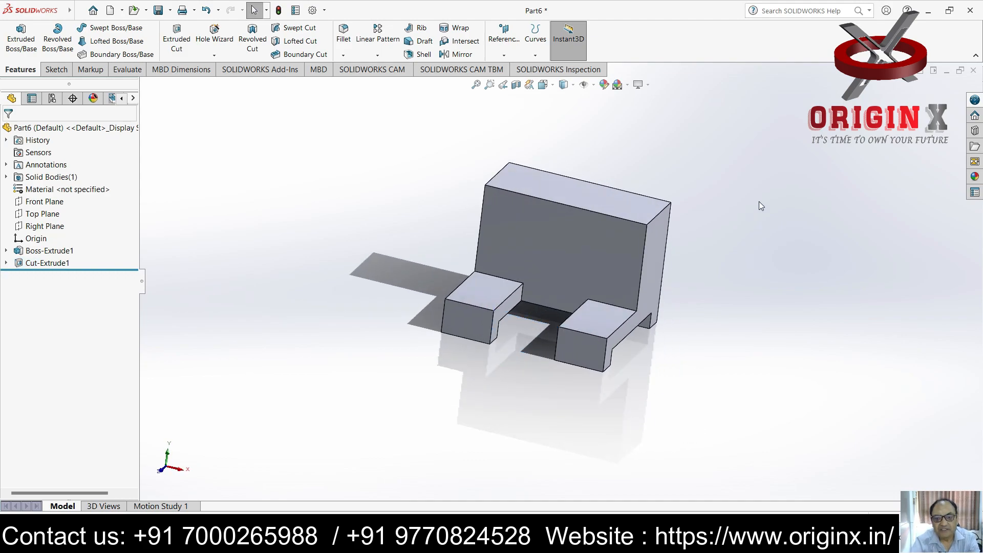
Step: Sketch a corner rectangle about 35 by 11.45 mm on the tall block's top face, starting on its front edge
left_click(568, 202)
key("ctrl+8")
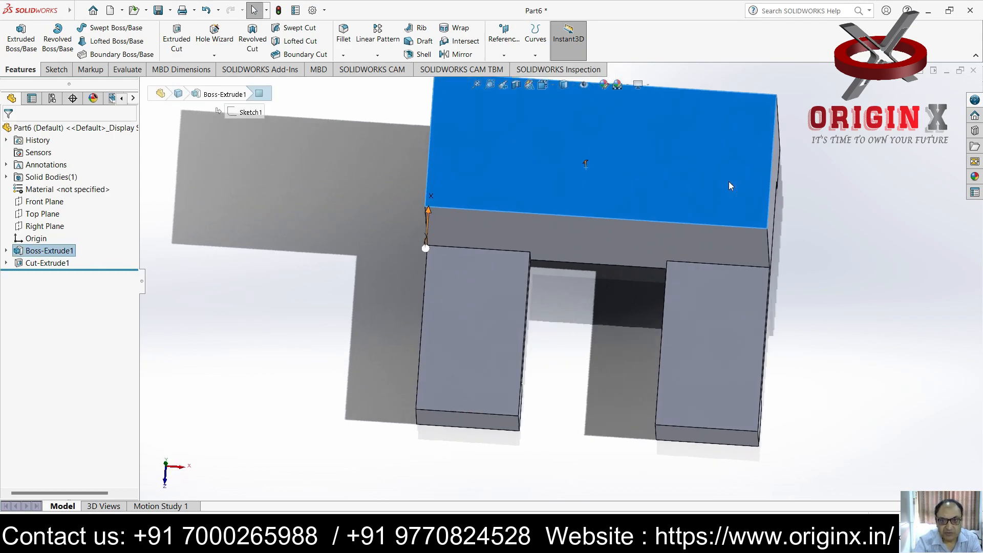
left_click(56, 70)
left_click(96, 44)
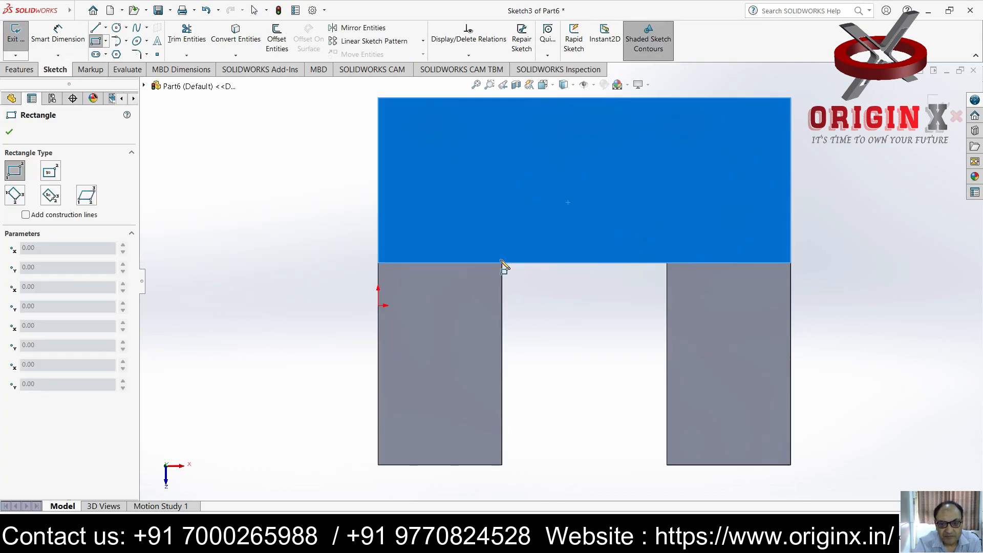
left_click(505, 262)
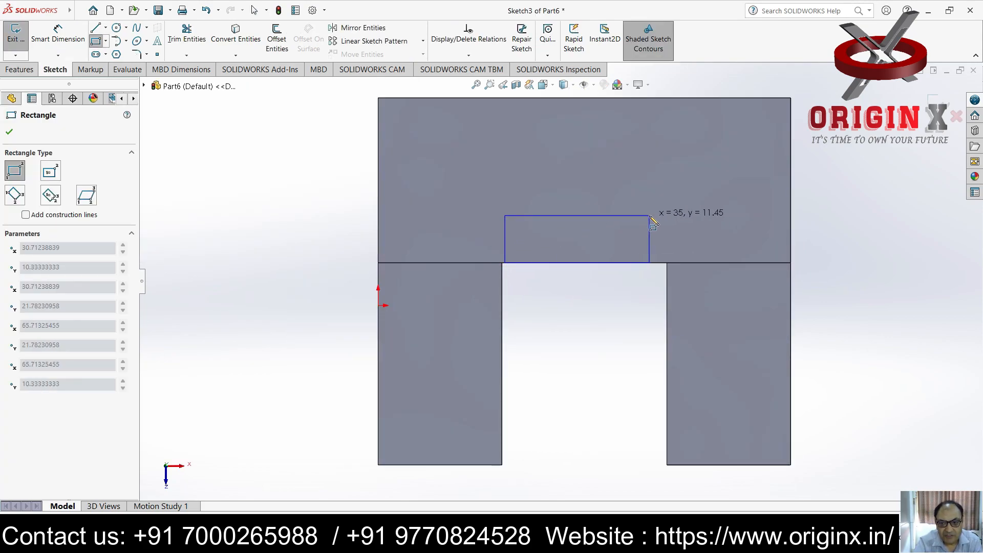
left_click(650, 215)
key("Escape")
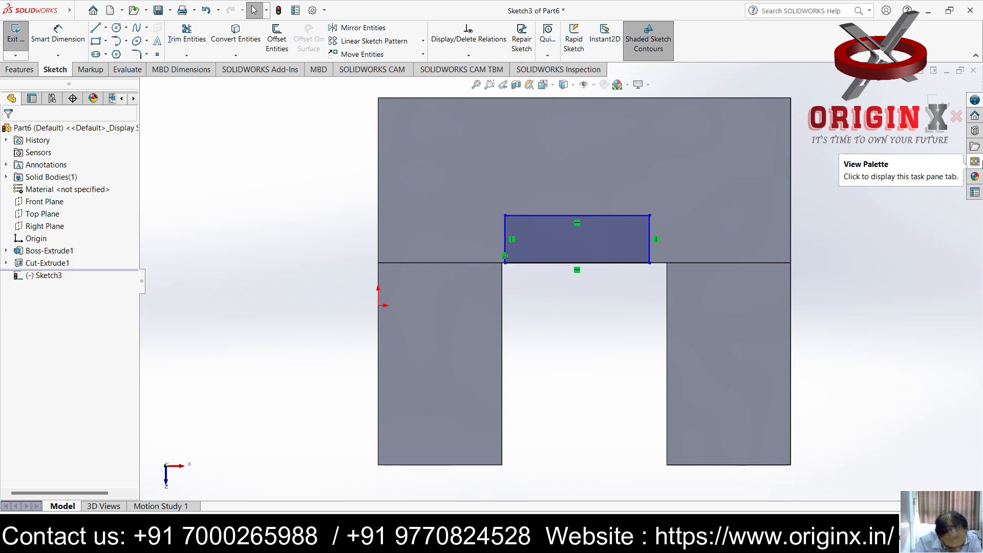
Step: Dimension the distance from the block's left edge to the top-face rectangle's left side as 25 mm
left_click(58, 35)
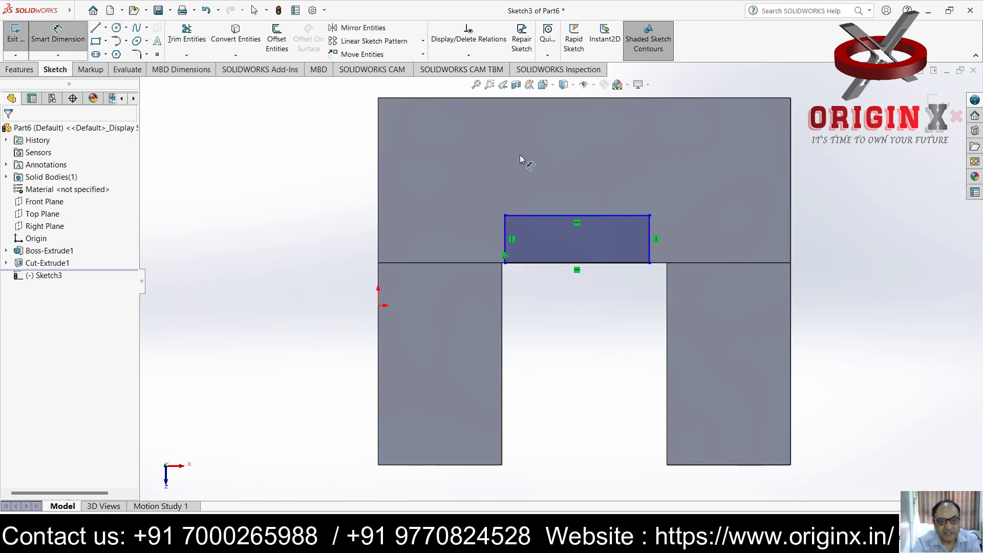
left_click(506, 233)
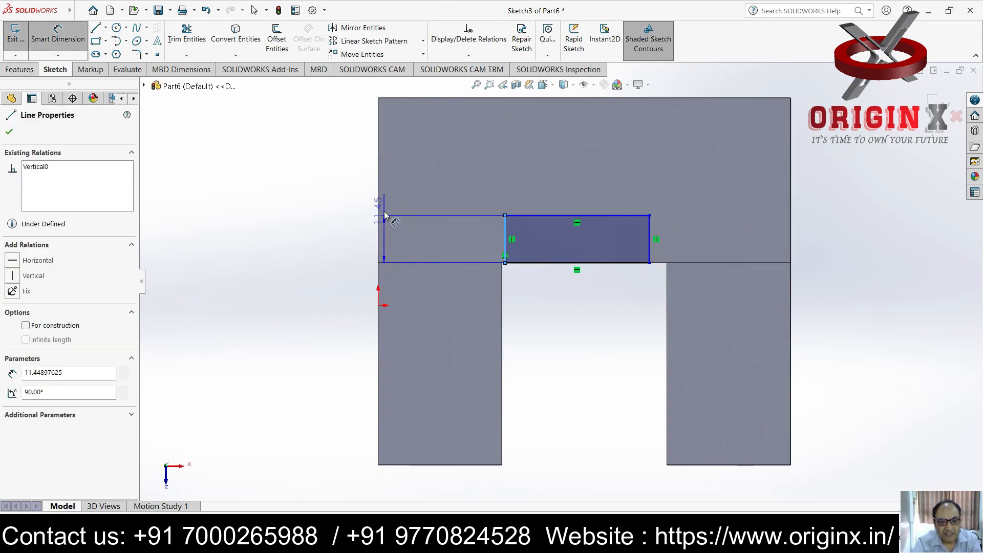
left_click(378, 213)
left_click(415, 222)
type("25")
key("Return")
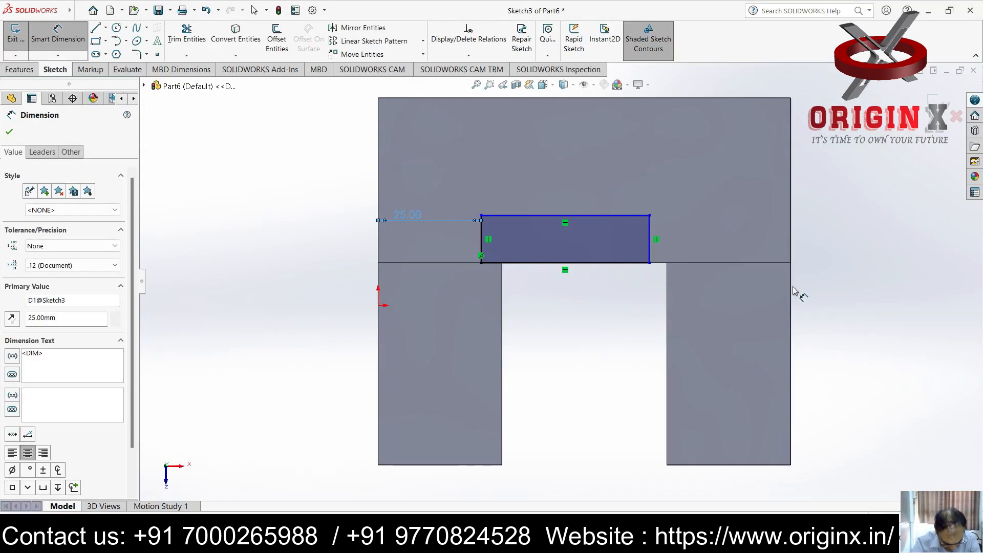
Step: Dimension the distance from the top-face rectangle's right side to the block's right edge as 25 mm
left_click(791, 200)
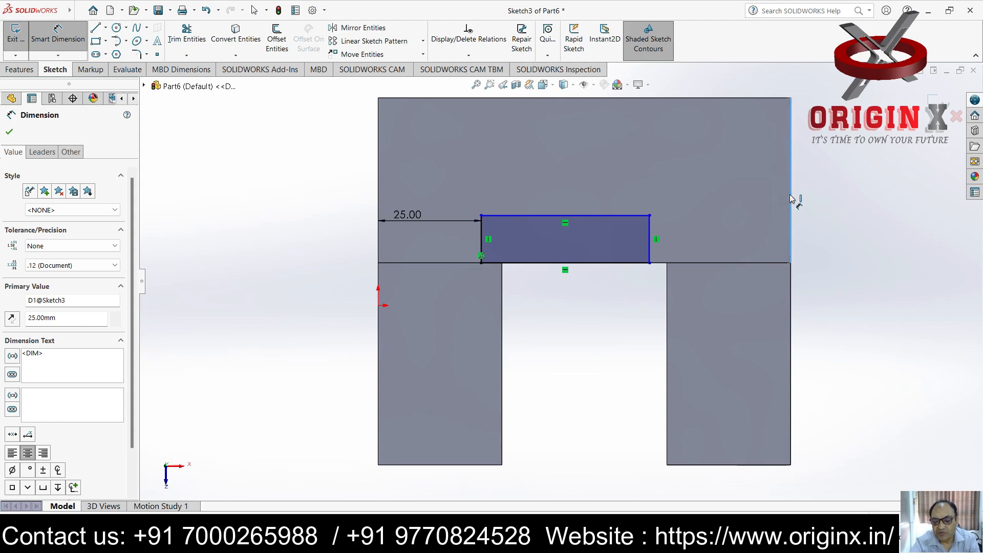
left_click(653, 232)
left_click(705, 229)
type("25")
key("Return")
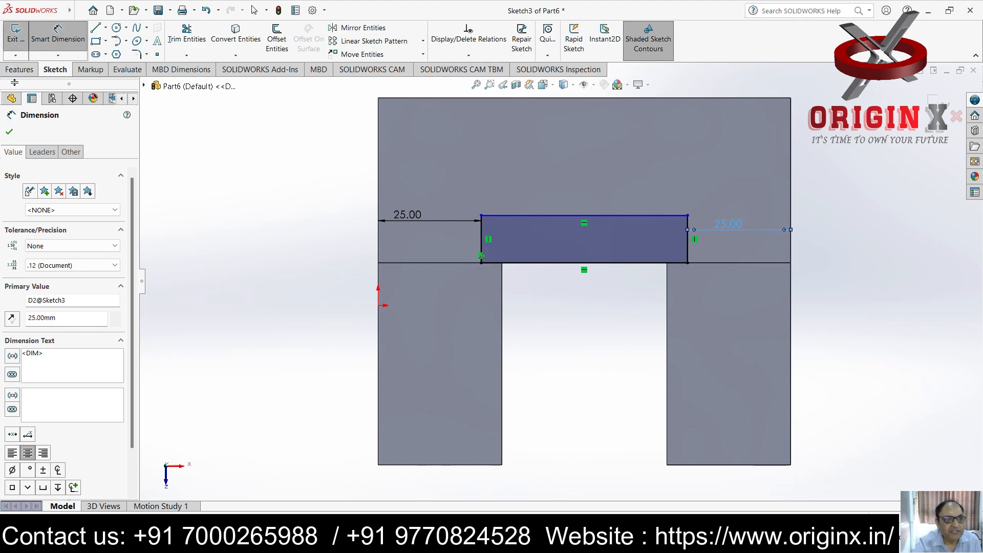
Step: Cut the top-face rectangle 40 mm down into the tall block as a blind Extruded Cut
left_click(19, 69)
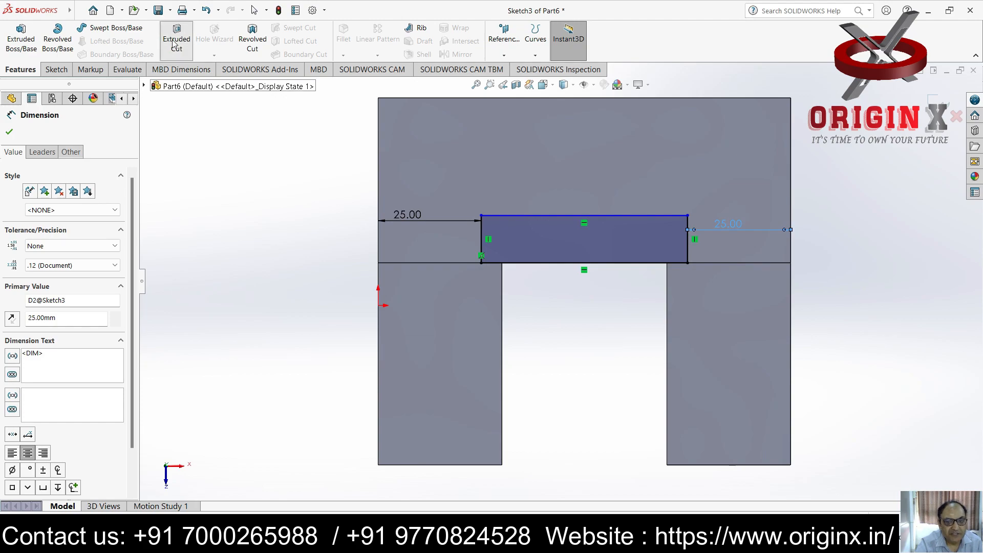
left_click(177, 38)
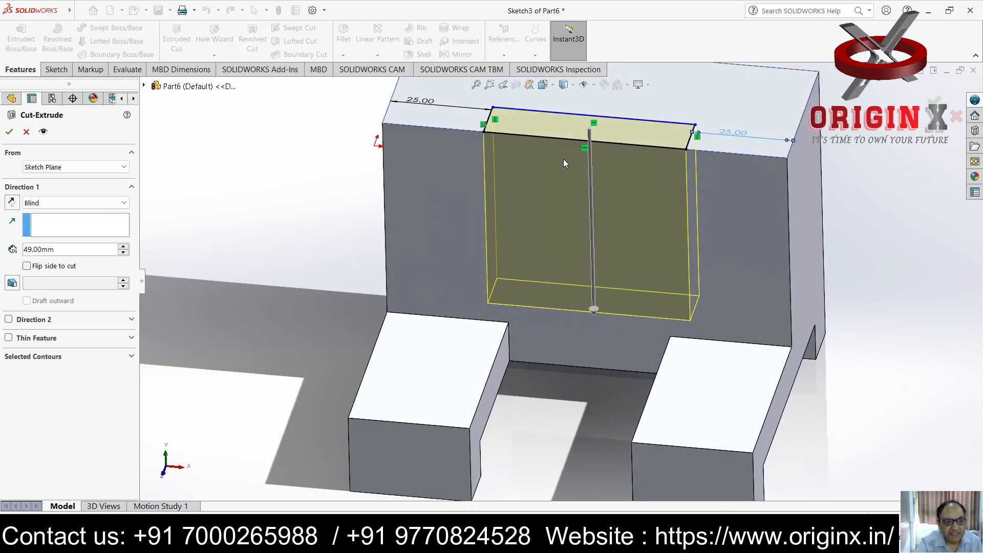
left_click_drag(66, 252, 1, 253)
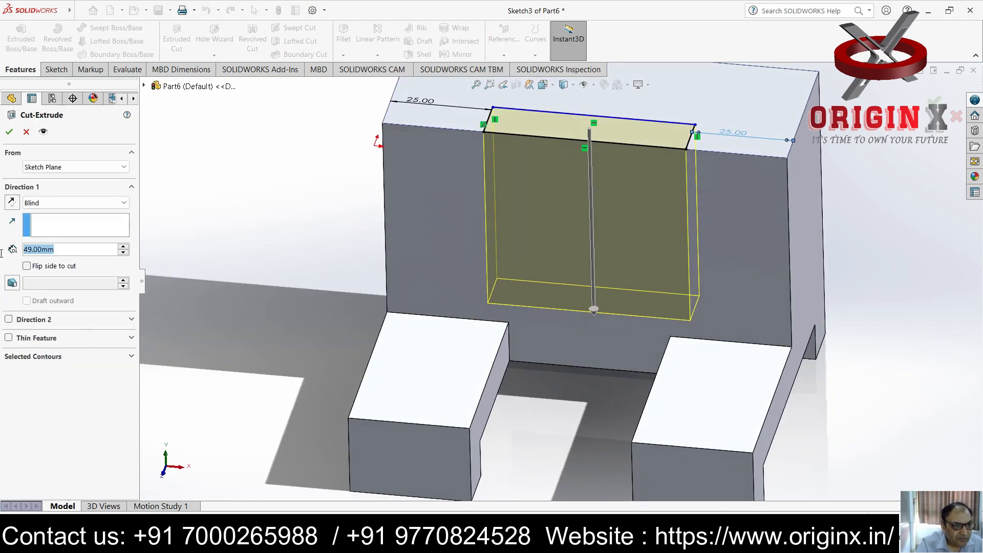
type("40")
key("Return")
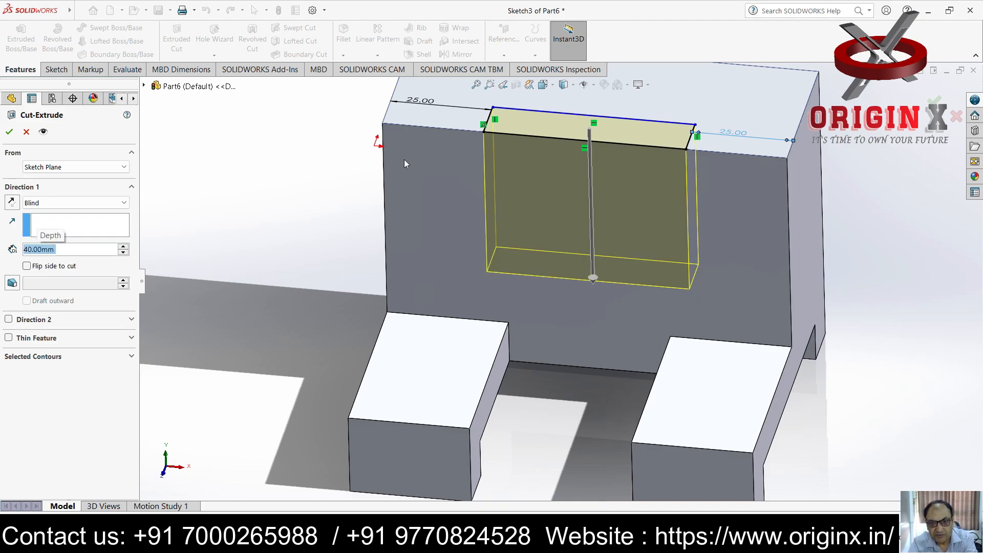
left_click(9, 131)
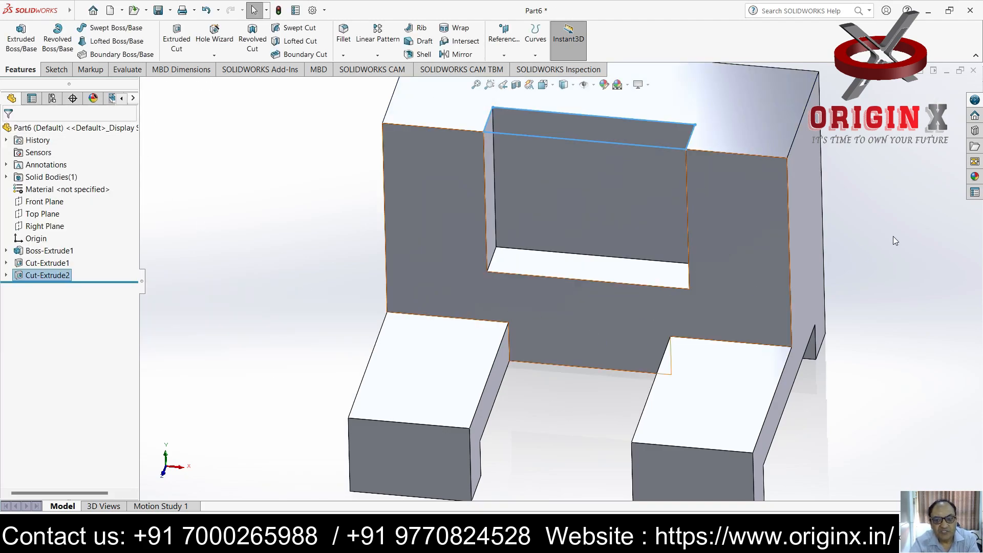
Step: Examine the part from several sides, including the legs, the feet and the recess in the tall block
left_click(823, 217)
scroll(825, 219, "up", 4)
middle_click_drag(737, 248, 796, 227)
middle_click_drag(784, 239, 872, 255)
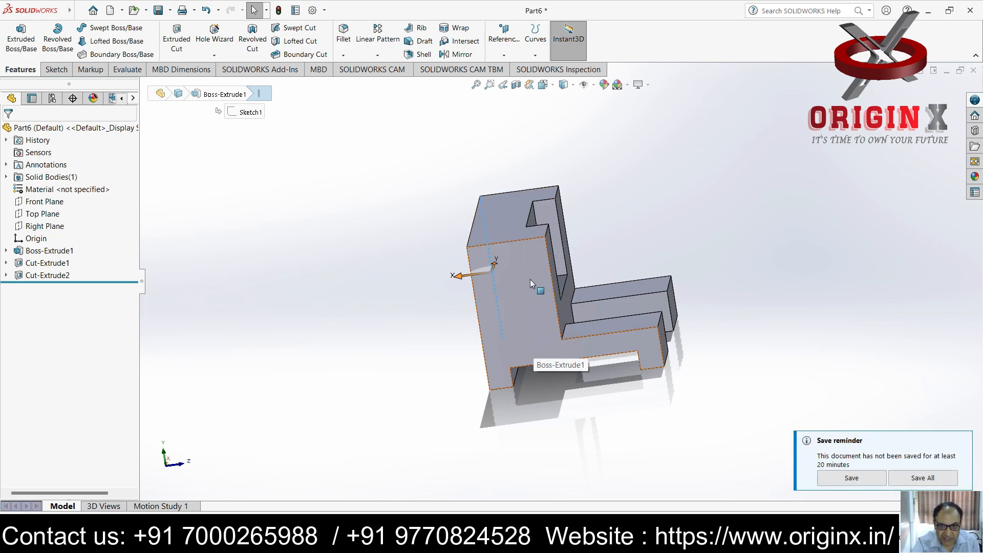
middle_click_drag(549, 327, 376, 414)
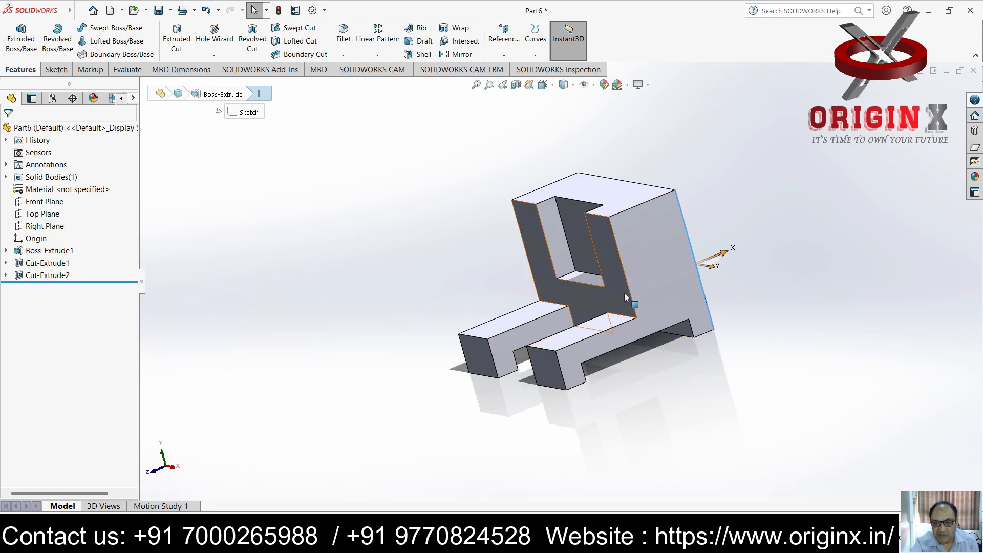
key("ctrl+1")
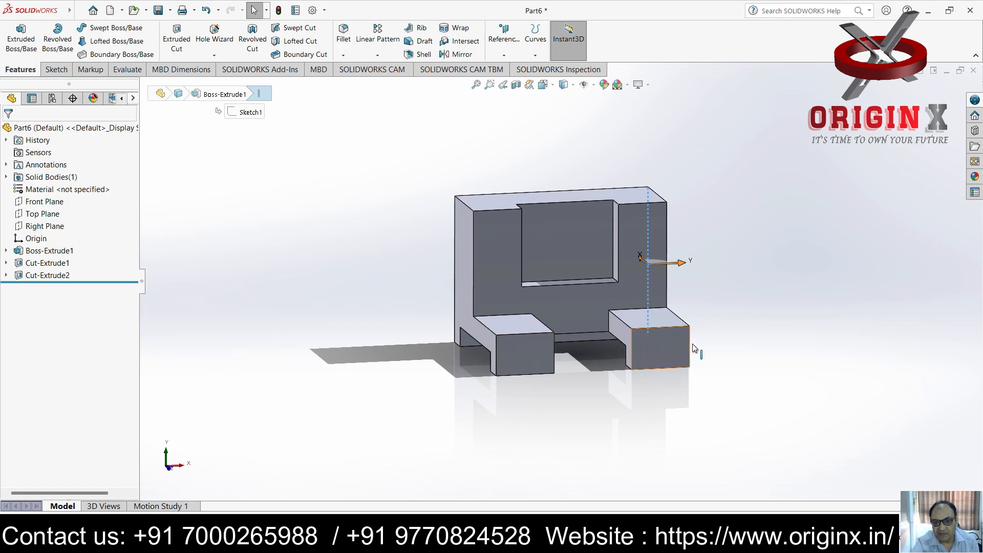
middle_click_drag(669, 346, 682, 465)
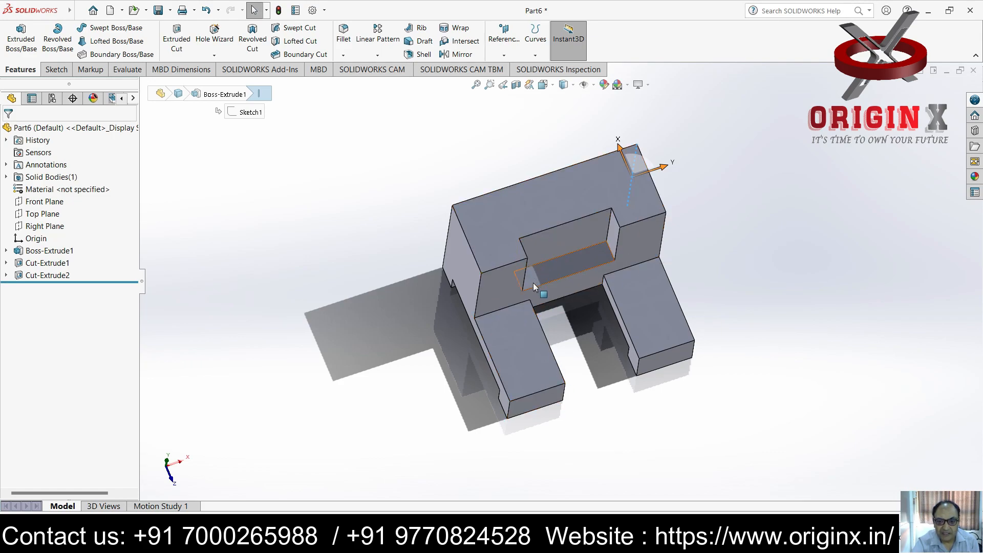
mouse_move(652, 325)
middle_mouse_down()
mouse_move(661, 280)
mouse_move(651, 312)
middle_mouse_up()
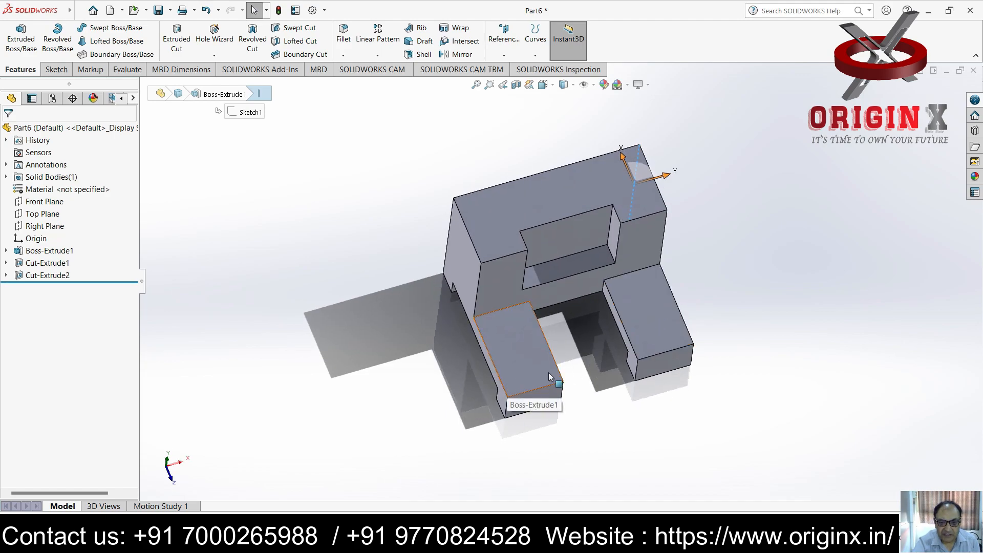
middle_click_drag(639, 306, 581, 192)
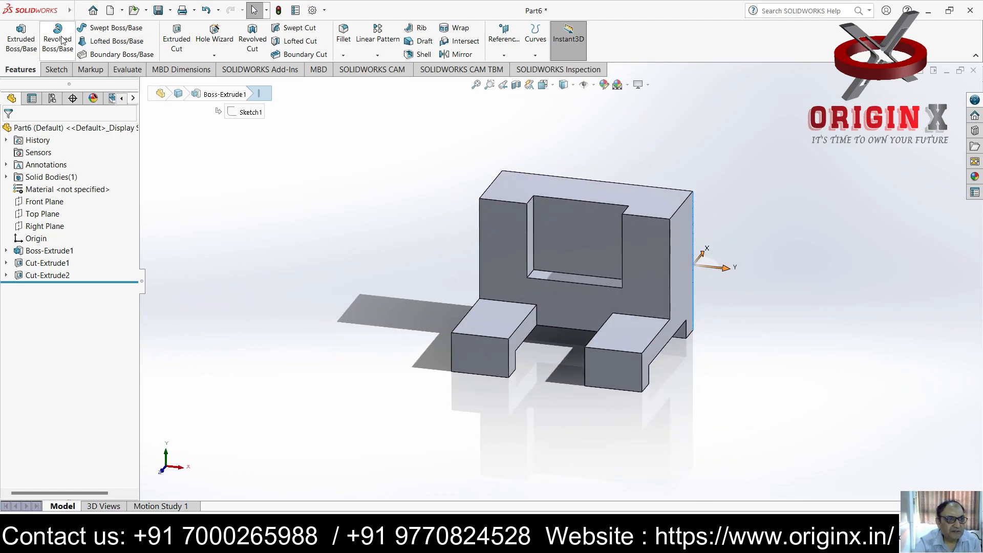
Step: Save the part under the file name 11
left_click(79, 11)
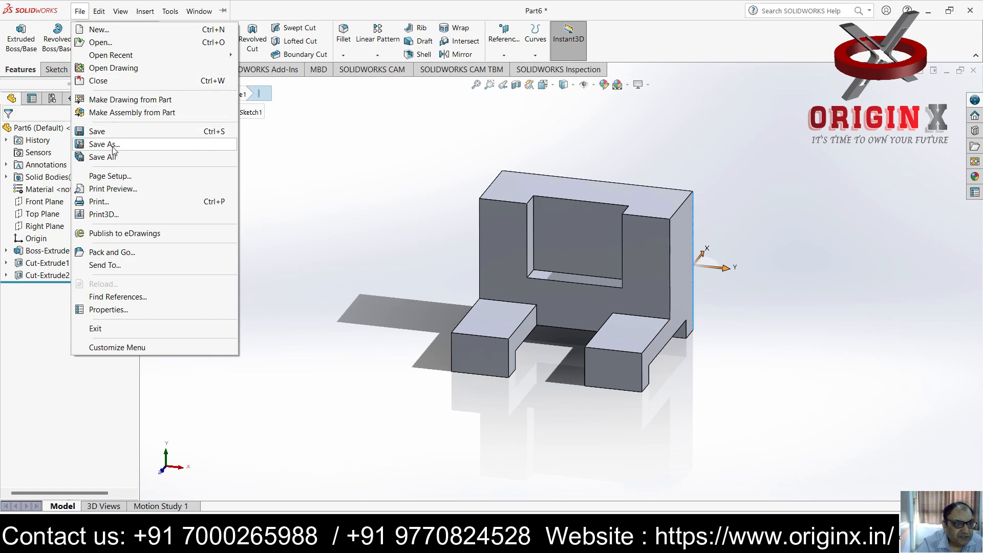
left_click(113, 146)
type("11")
key("Return")
Step: Create a new part document and select its Top Plane, viewed face-on
left_click(80, 10)
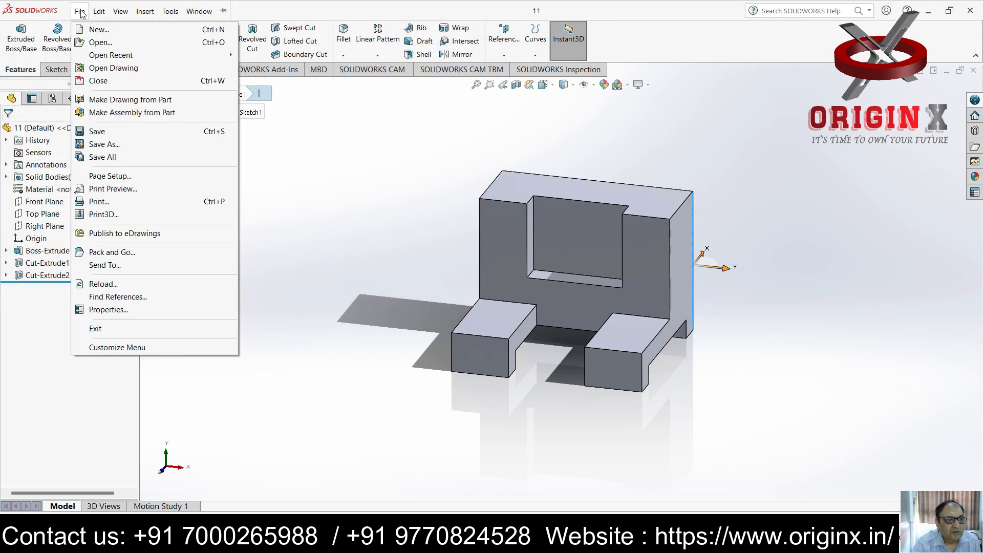
left_click(95, 30)
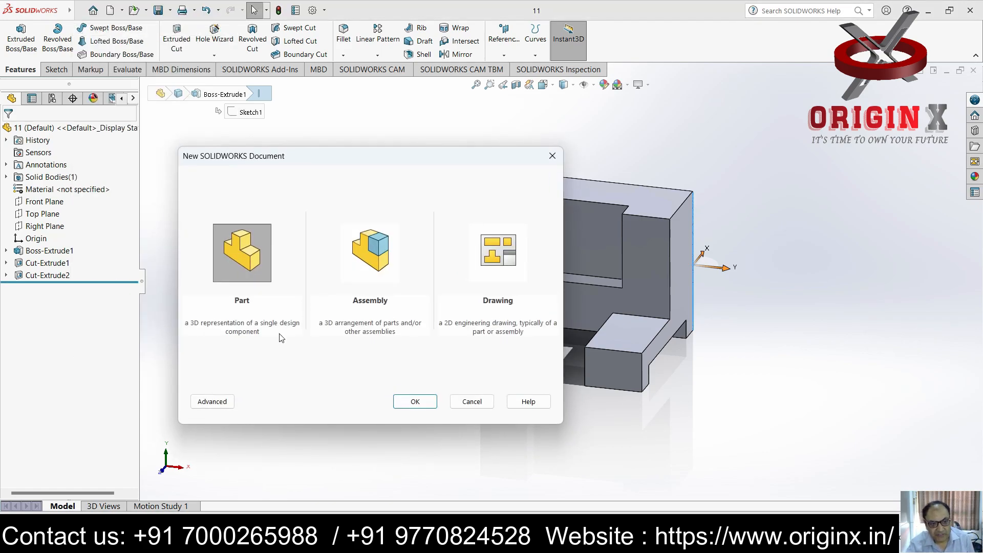
left_click(413, 402)
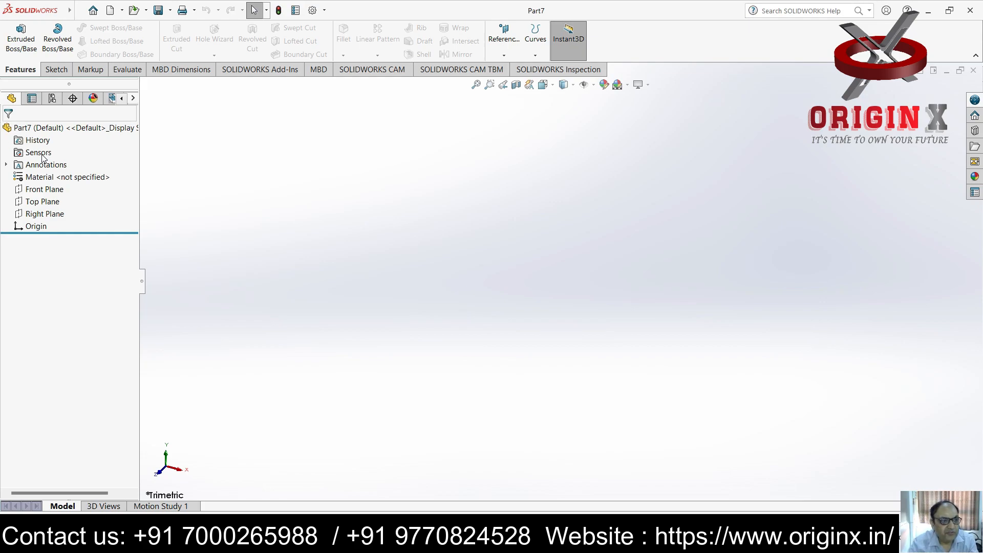
left_click(47, 202)
key("ctrl+8")
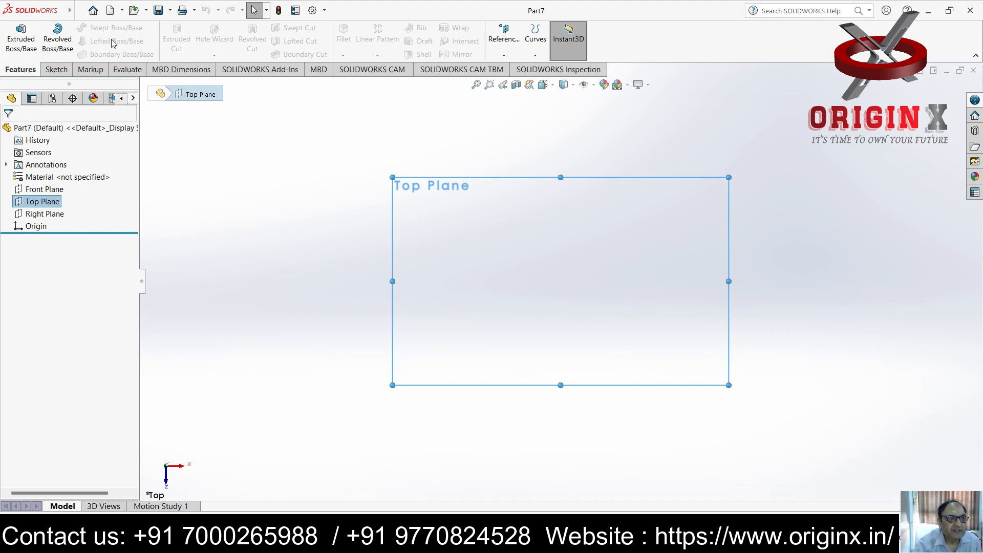
Step: Sketch two concentric circles on the Top Plane, left of the origin and level with it, about 51 mm and 28 mm in diameter
left_click(56, 69)
left_click(126, 27)
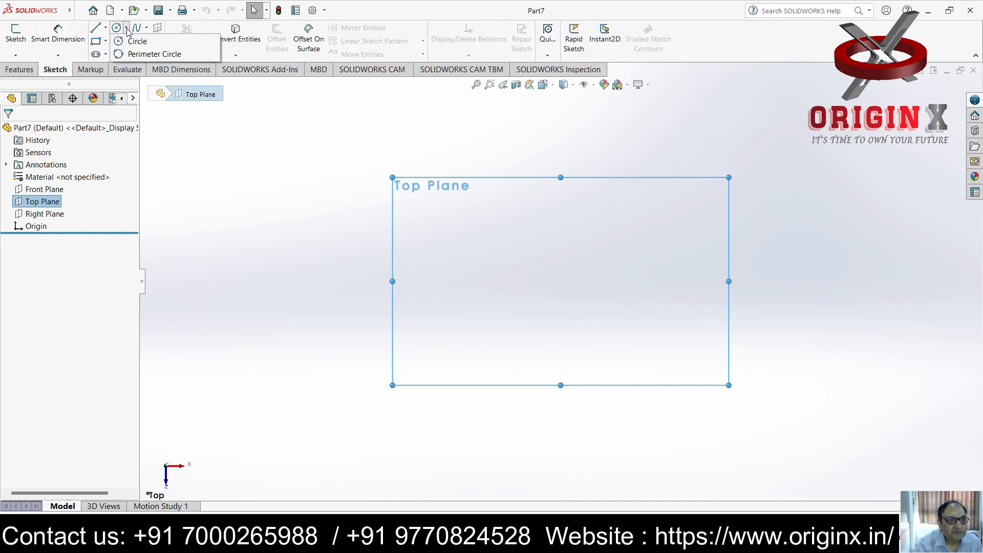
left_click(143, 41)
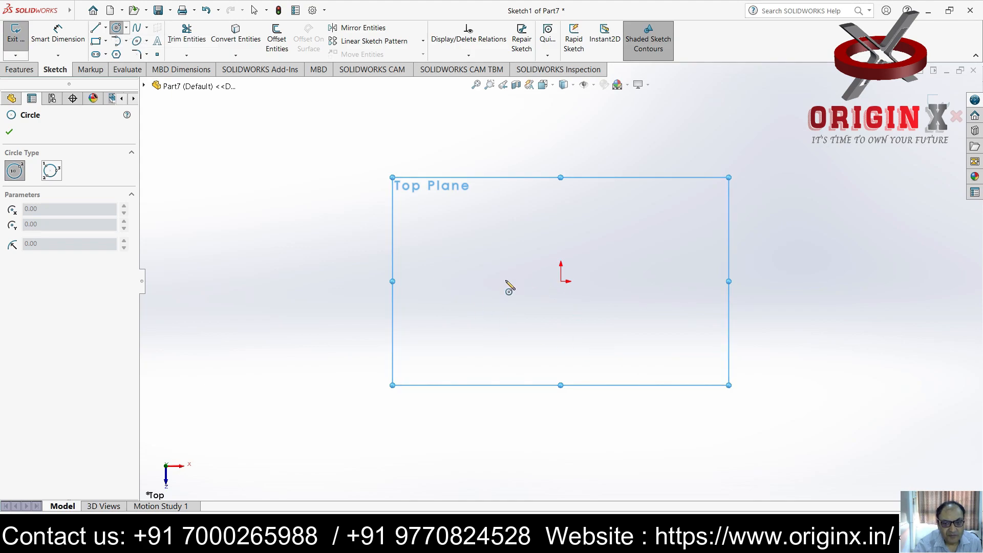
left_click(435, 281)
left_click(461, 320)
left_click(436, 281)
left_click(455, 300)
key("Escape")
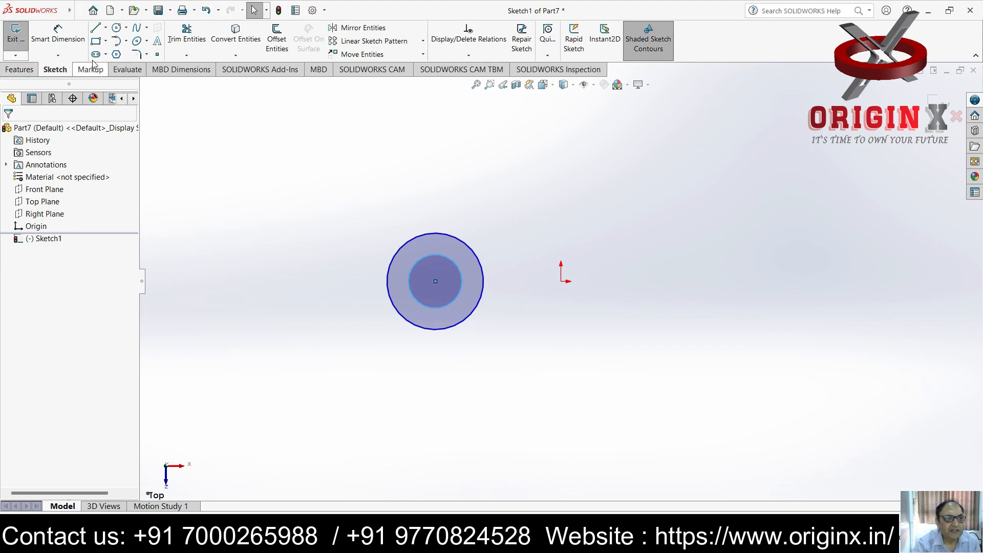
Step: Sketch two concentric circles right of the origin and level with it, about 35 mm and 17 mm in diameter
left_click(126, 27)
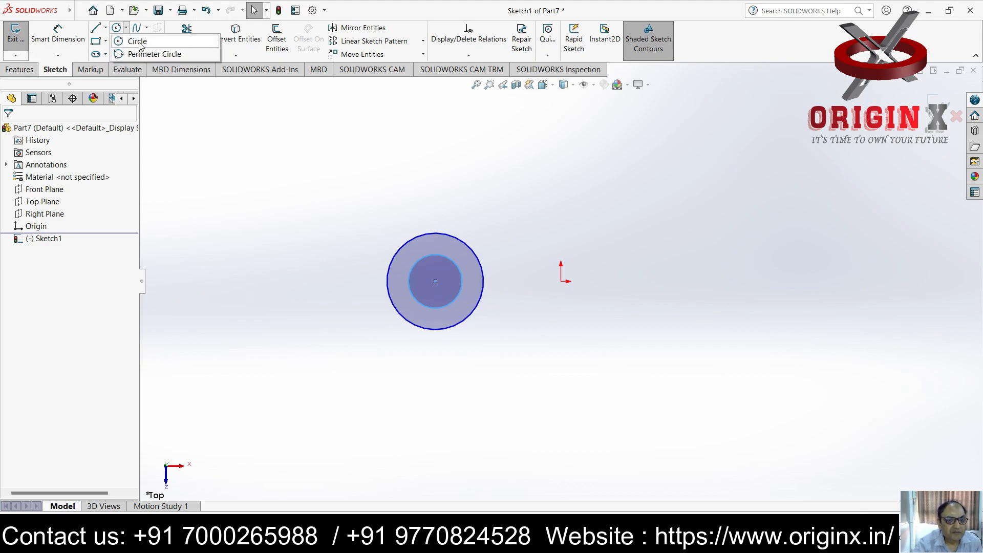
left_click(138, 40)
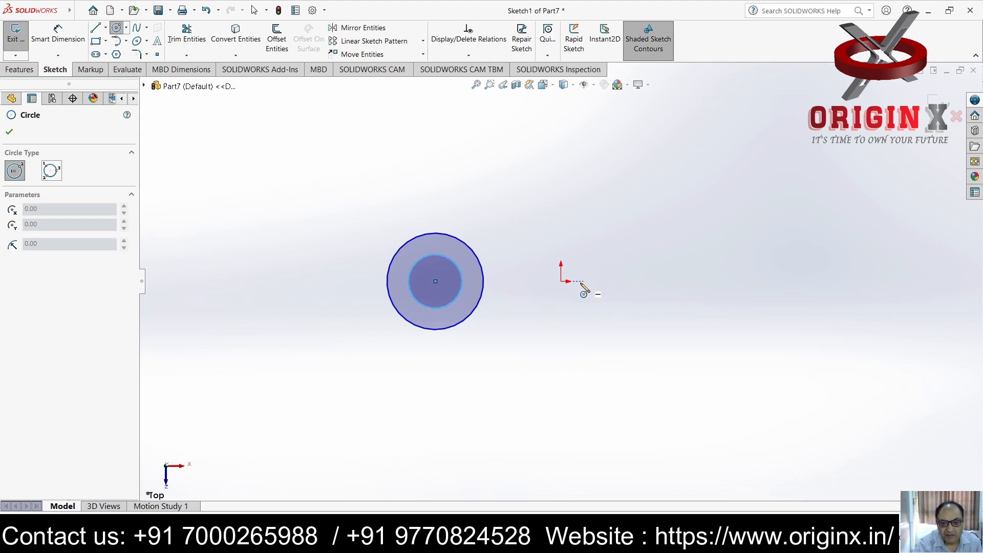
left_click(721, 281)
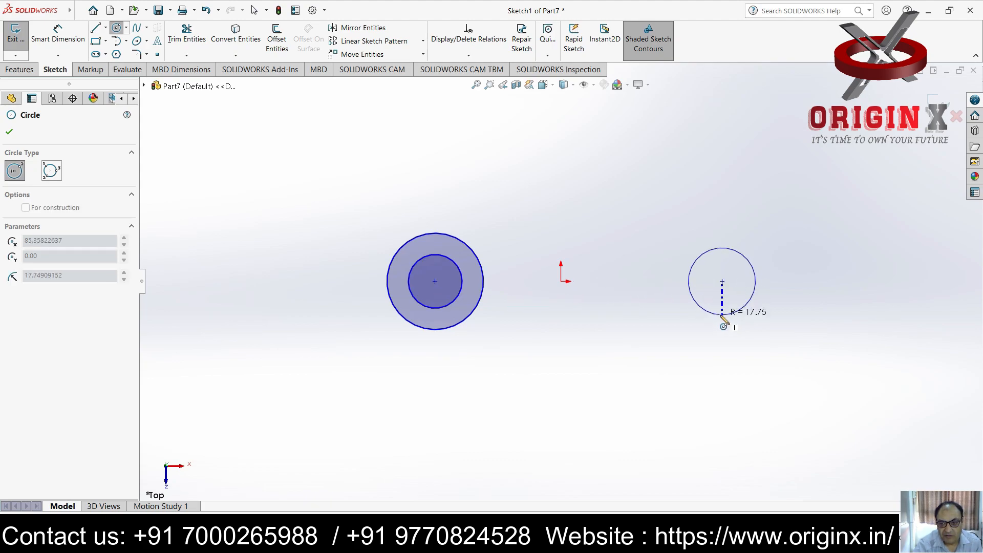
left_click(723, 315)
left_click(722, 281)
left_click(733, 292)
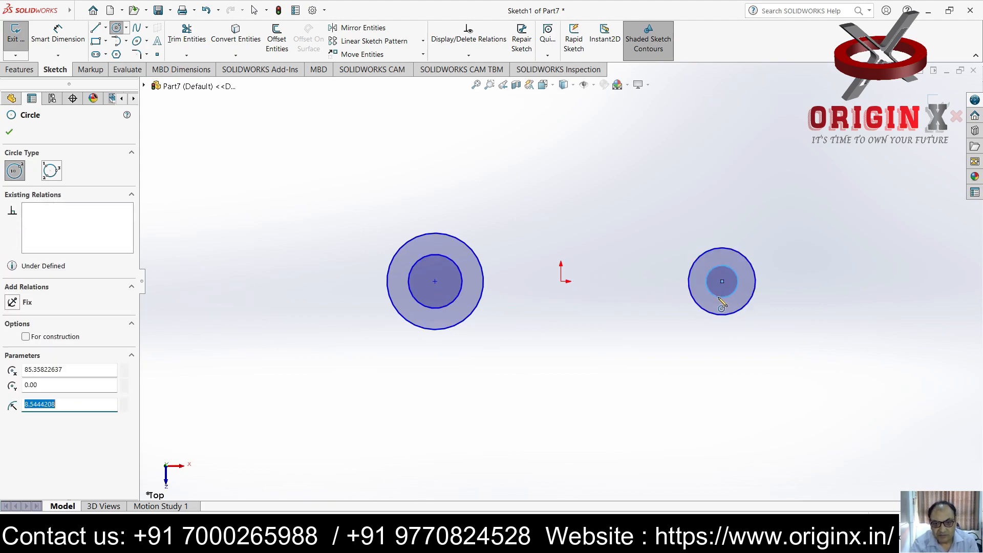
key("Escape")
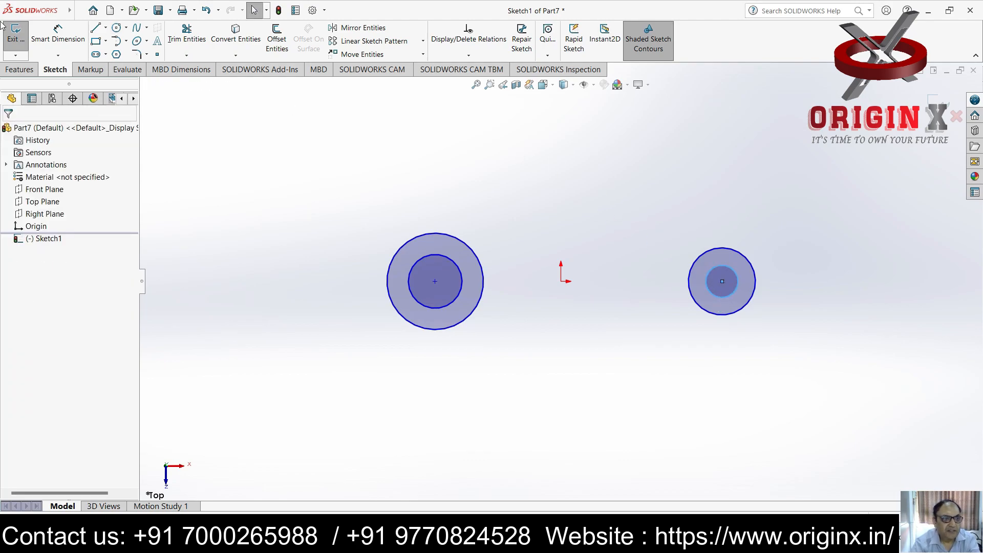
Step: Dimension the circle pair left of the origin with diameters of 50 mm outside and 25 mm inside
left_click(58, 31)
left_click(465, 244)
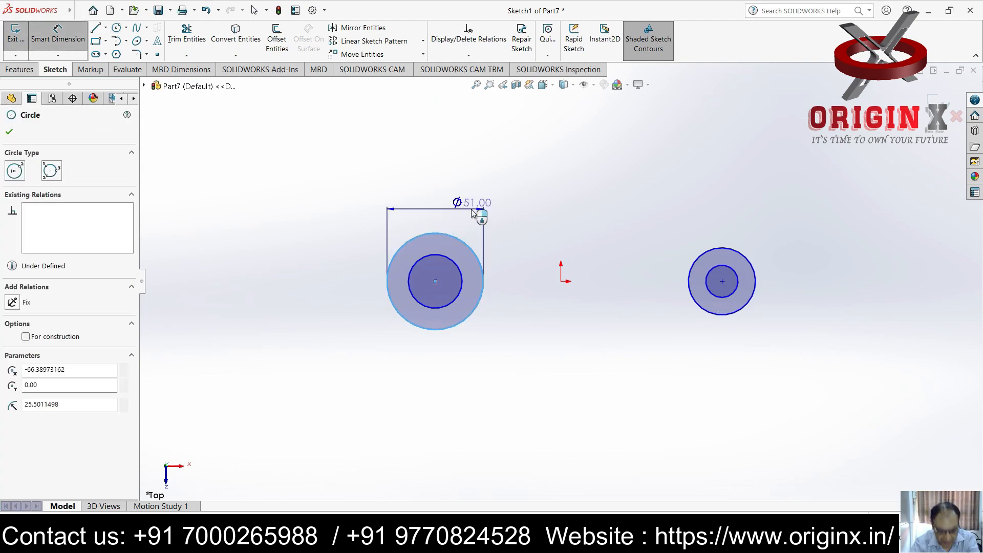
left_click(471, 209)
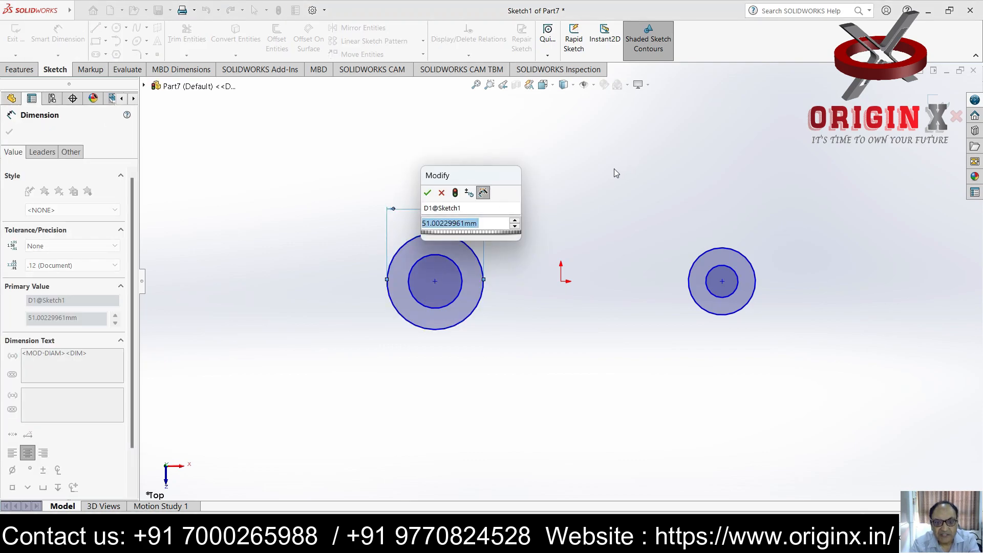
type("50")
key("Return")
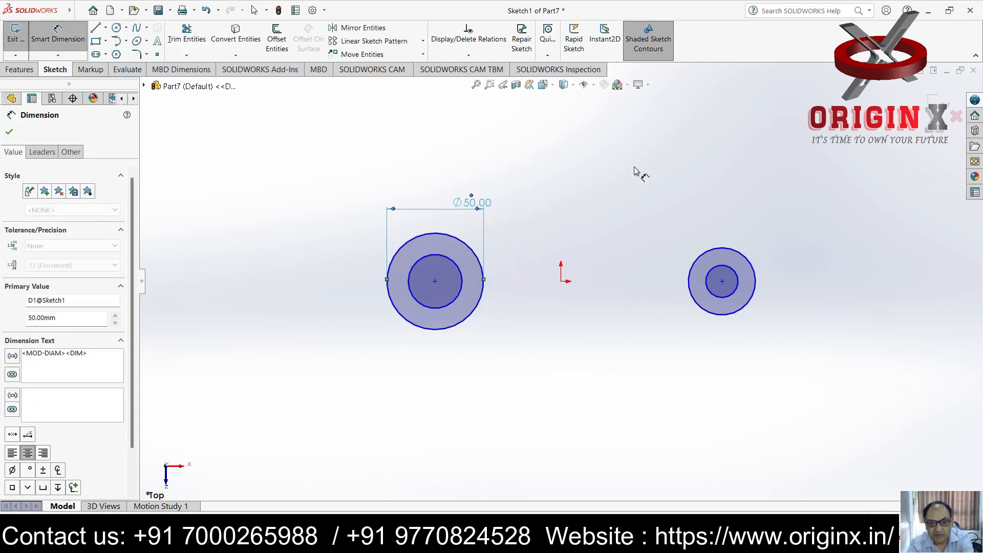
left_click(445, 266)
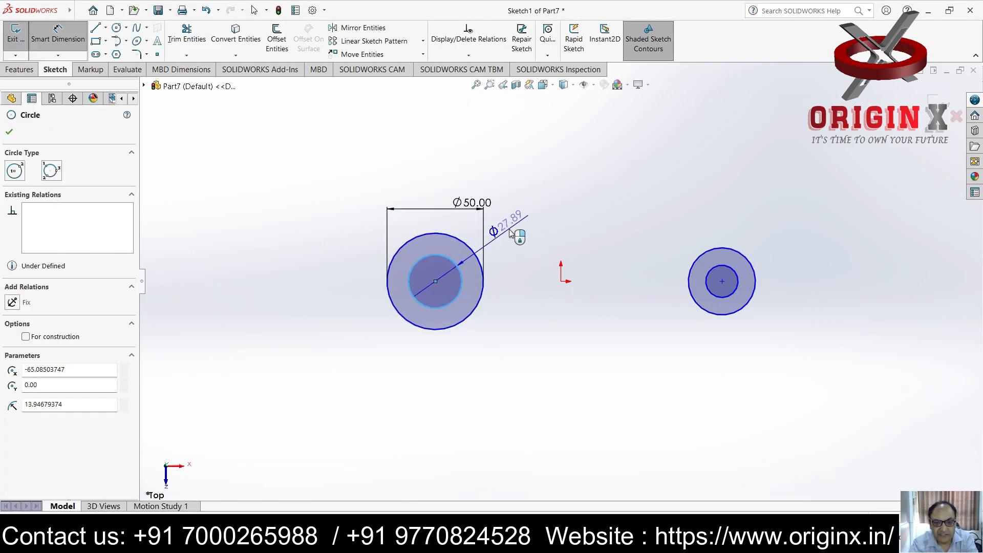
left_click(517, 232)
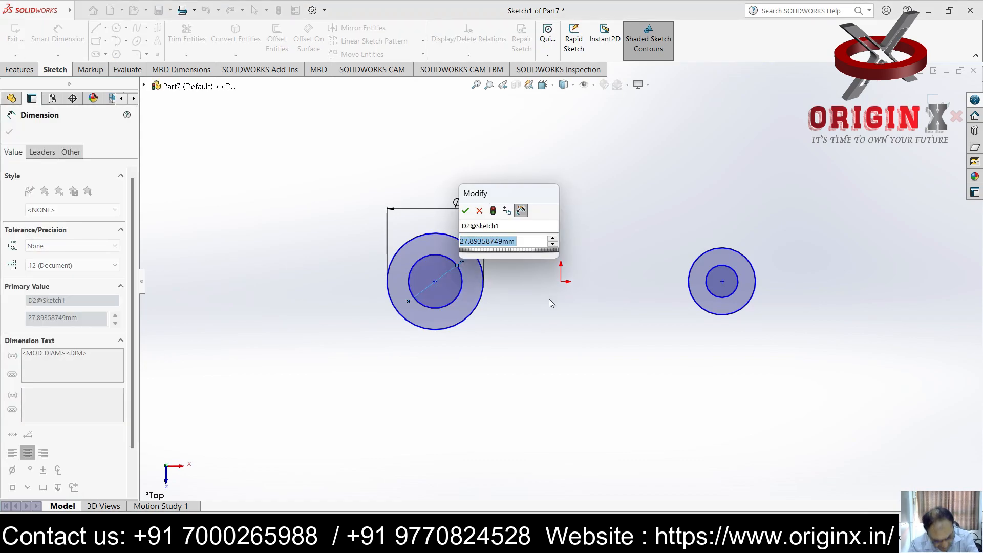
type("25")
key("Return")
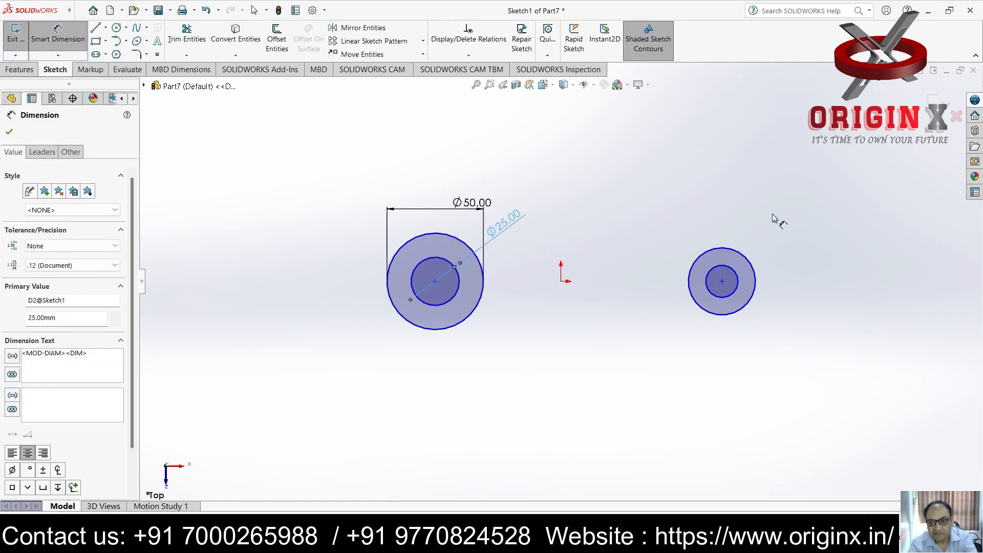
Step: Dimension the circle pair right of the origin with diameters of 30 mm outside and 15 mm inside
left_click(740, 257)
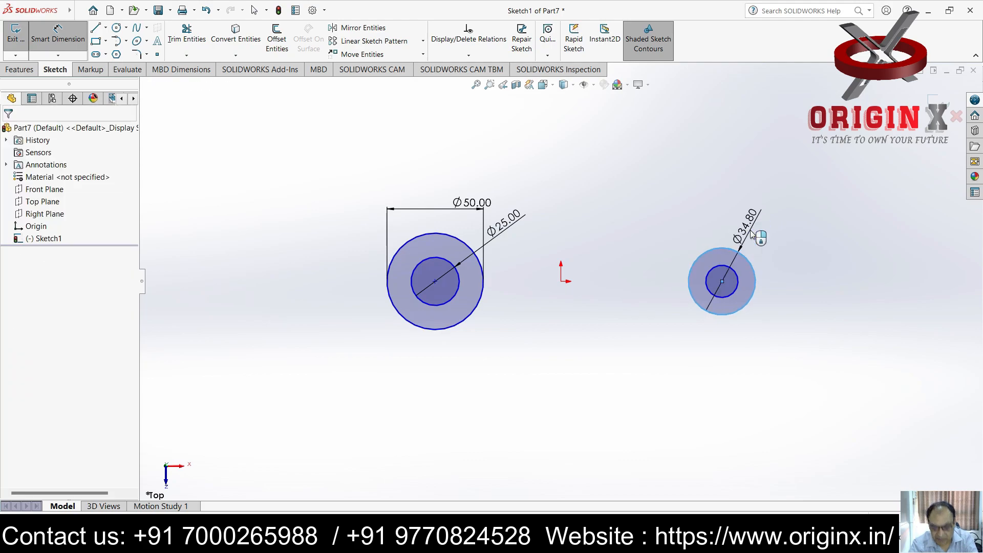
left_click(751, 233)
type("30")
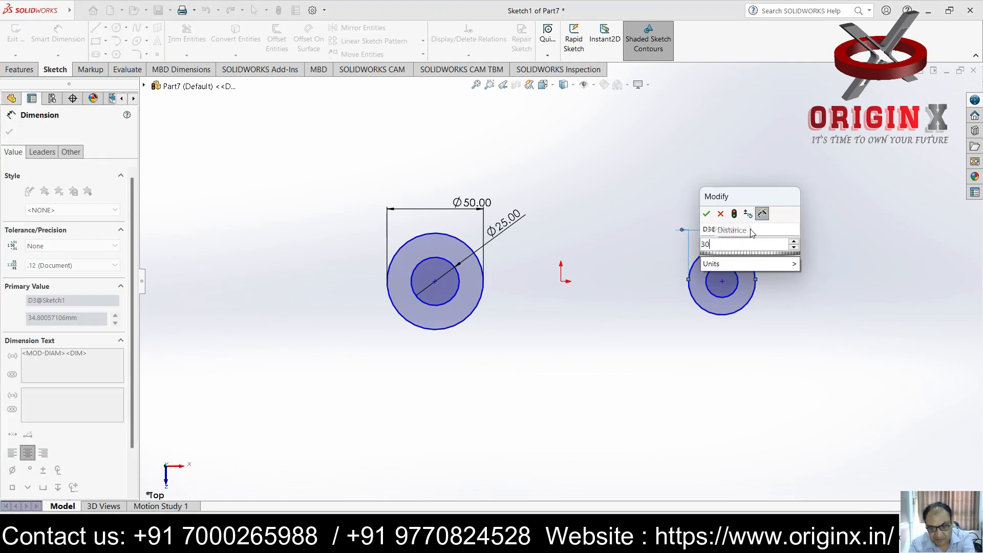
key("Return")
left_click(735, 271)
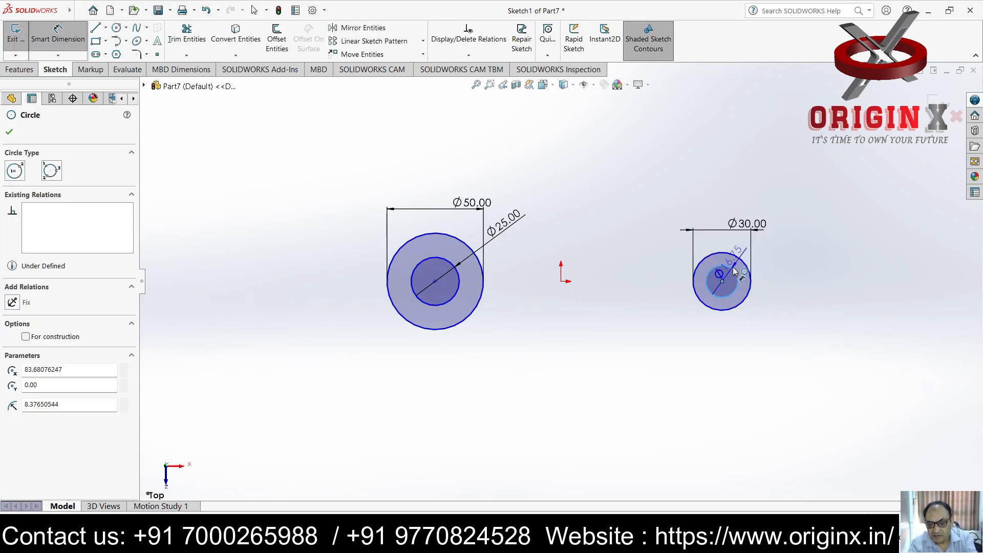
left_click(783, 250)
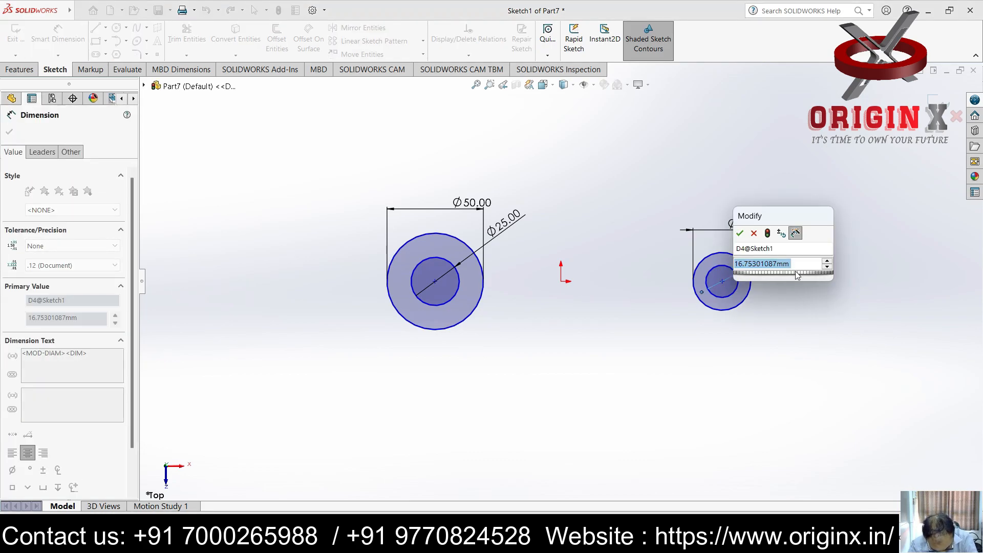
type("15")
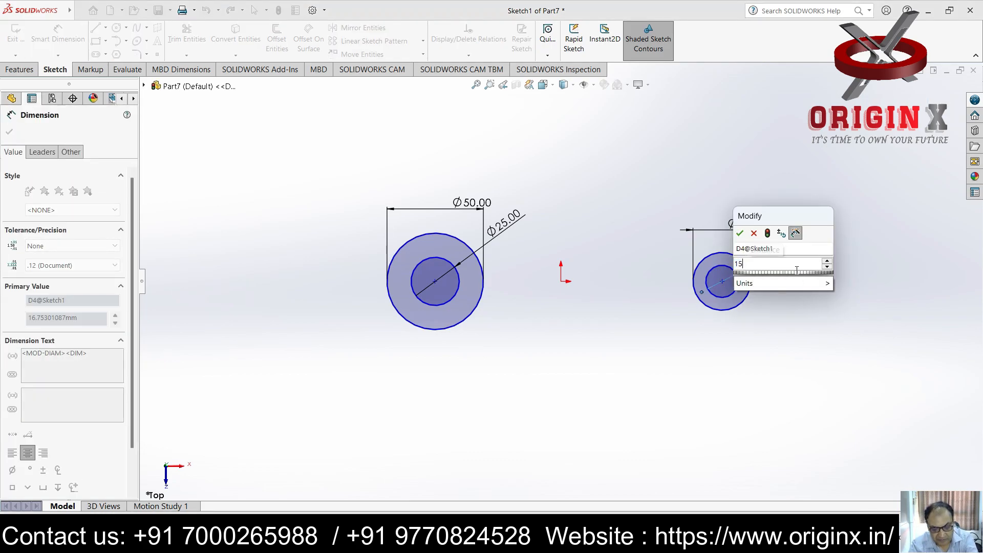
key("Return")
key("Escape")
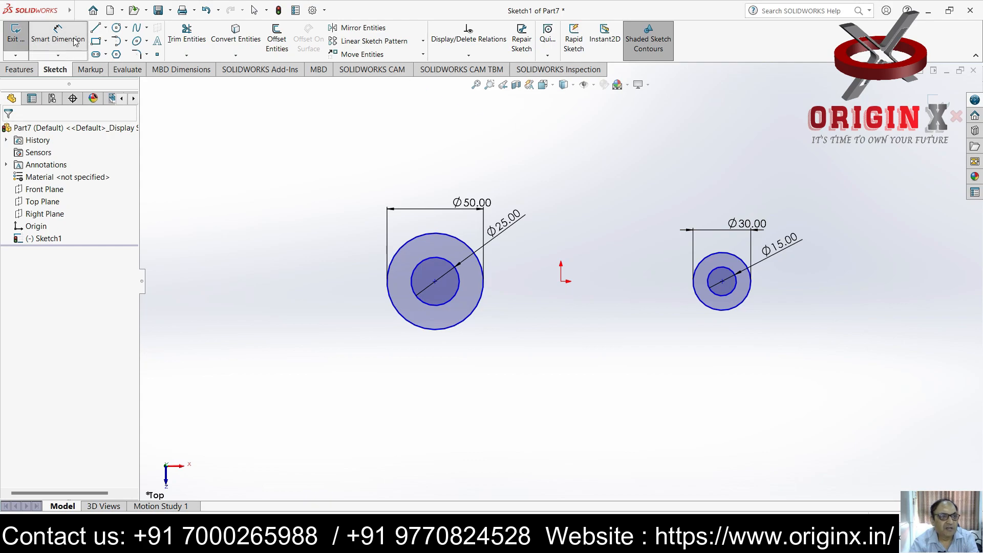
Step: Draw two lines joining the 50 mm and 30 mm circles, one between their uppermost points and one between their lowest points
left_click(95, 31)
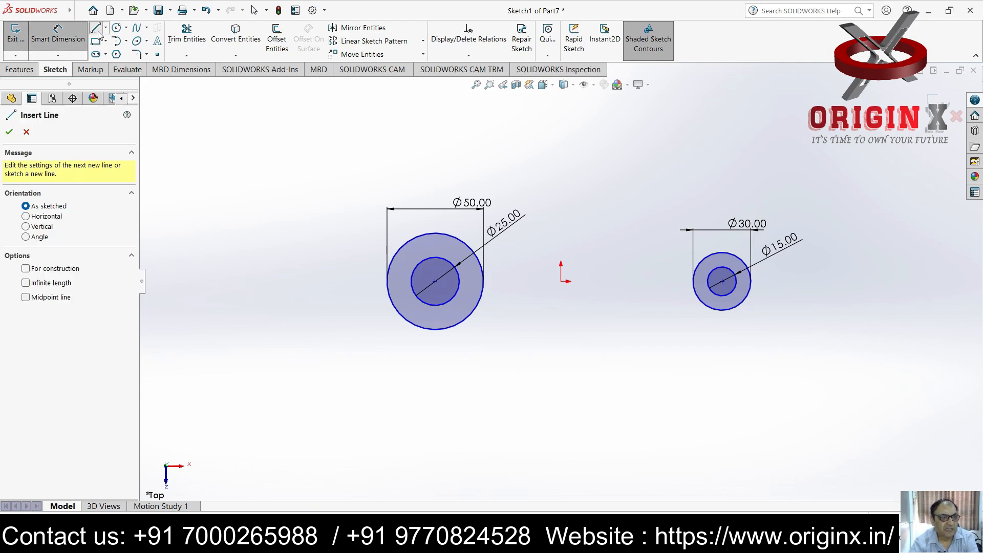
left_click(435, 231)
left_click(722, 252)
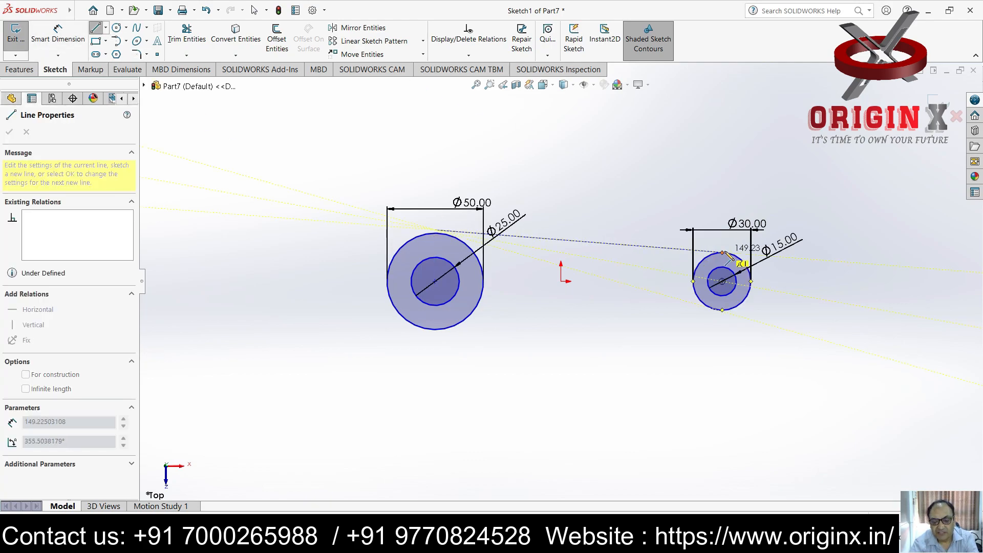
key("Escape")
left_click(96, 29)
left_click(435, 329)
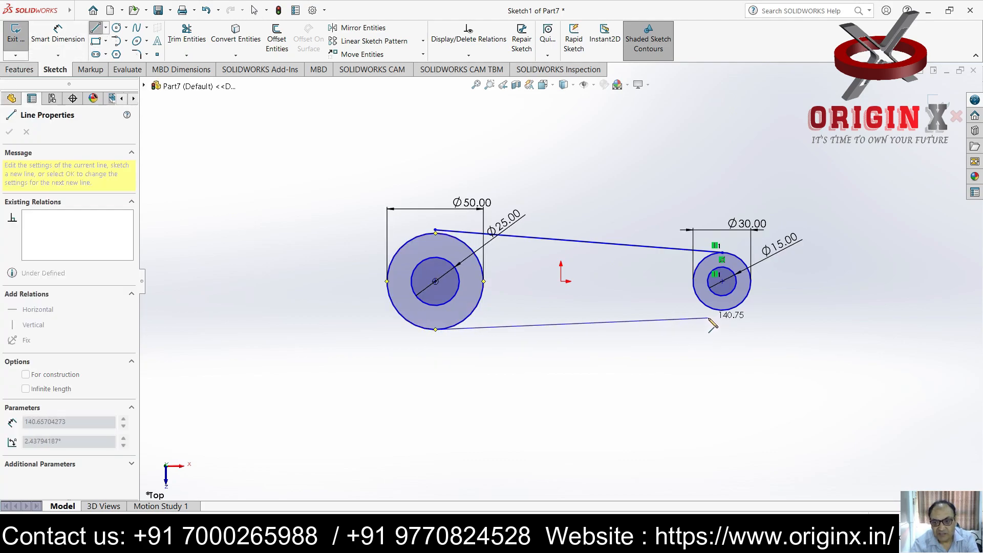
left_click(722, 309)
key("Escape")
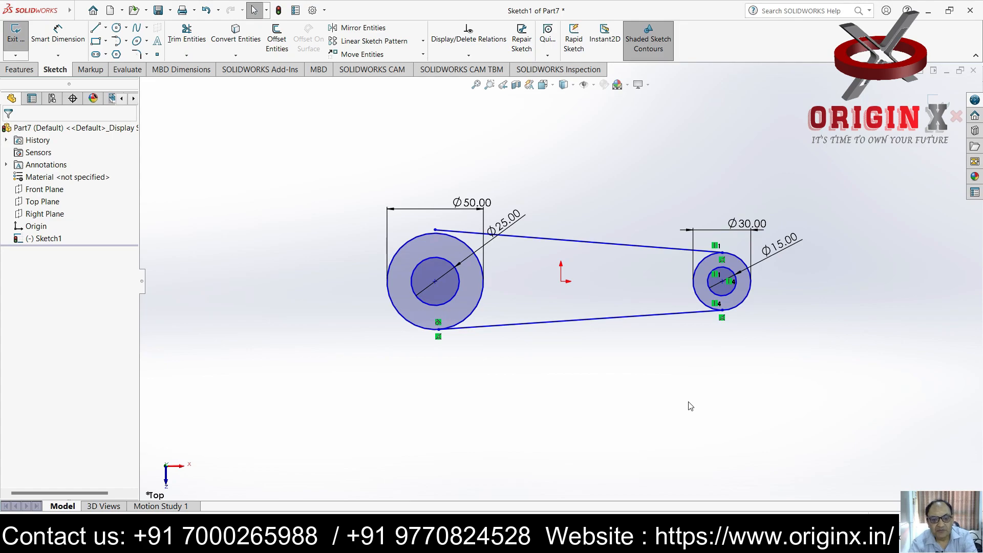
Step: Add a Tangent relation between the upper connecting line and the 50 mm circle
scroll(441, 112, "down", 2)
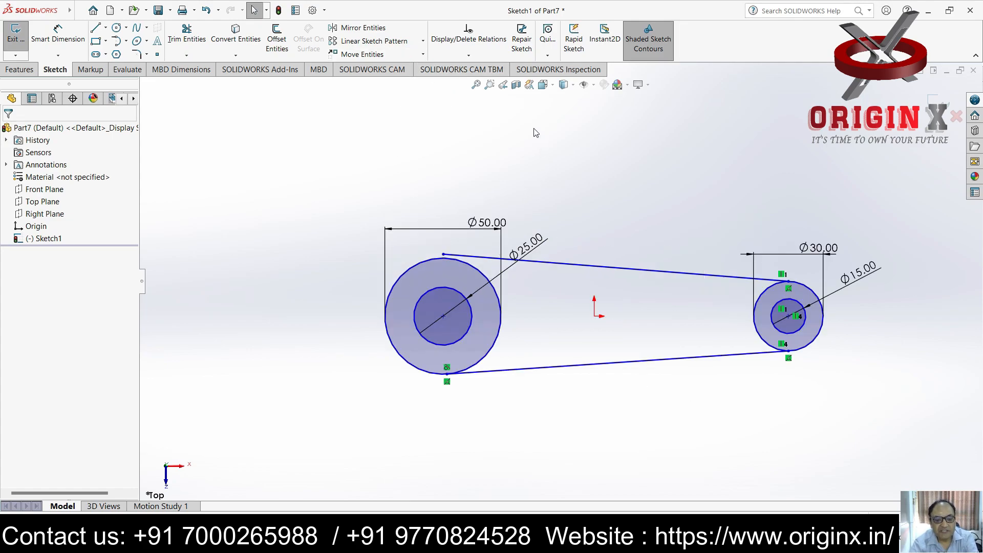
left_click(466, 267)
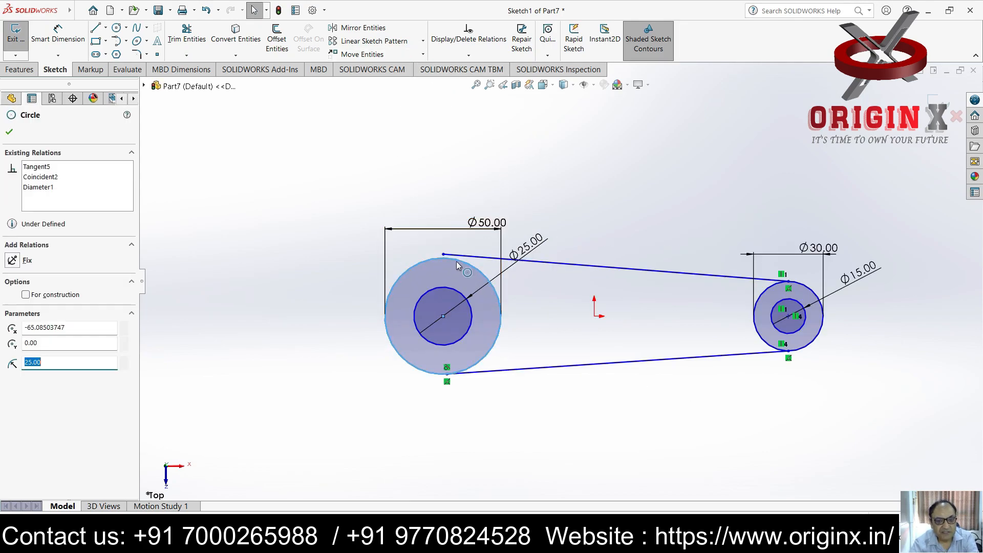
left_click(463, 256, "ctrl")
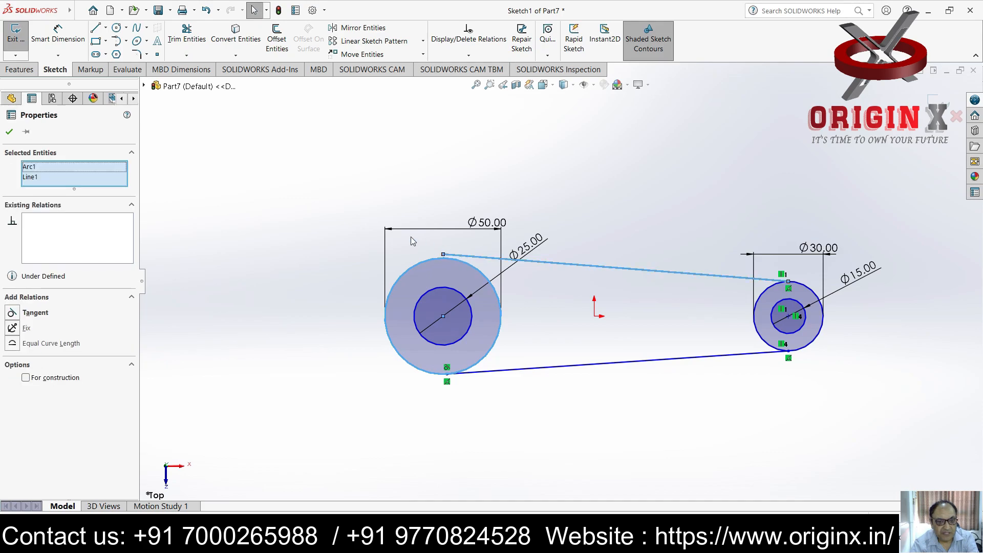
left_click(12, 315)
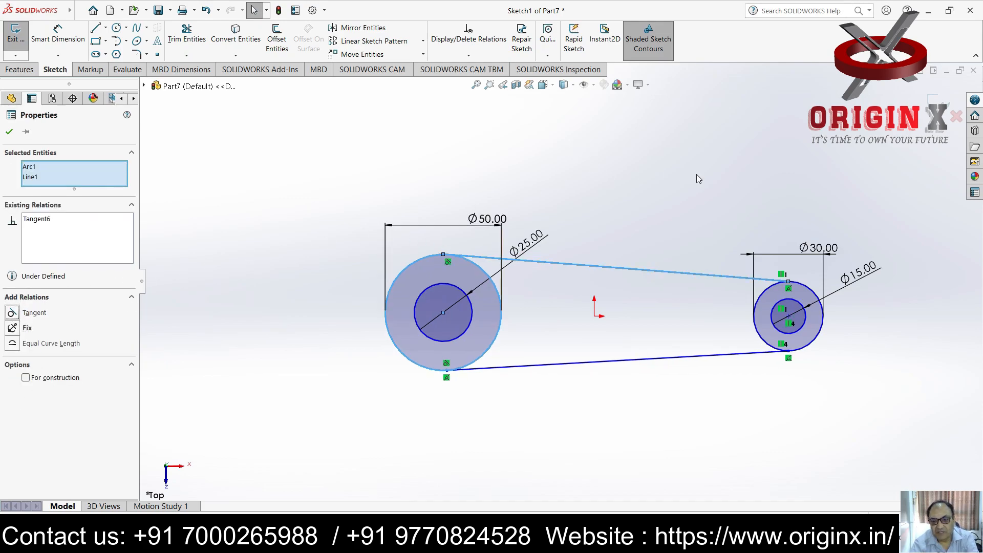
left_click(563, 102)
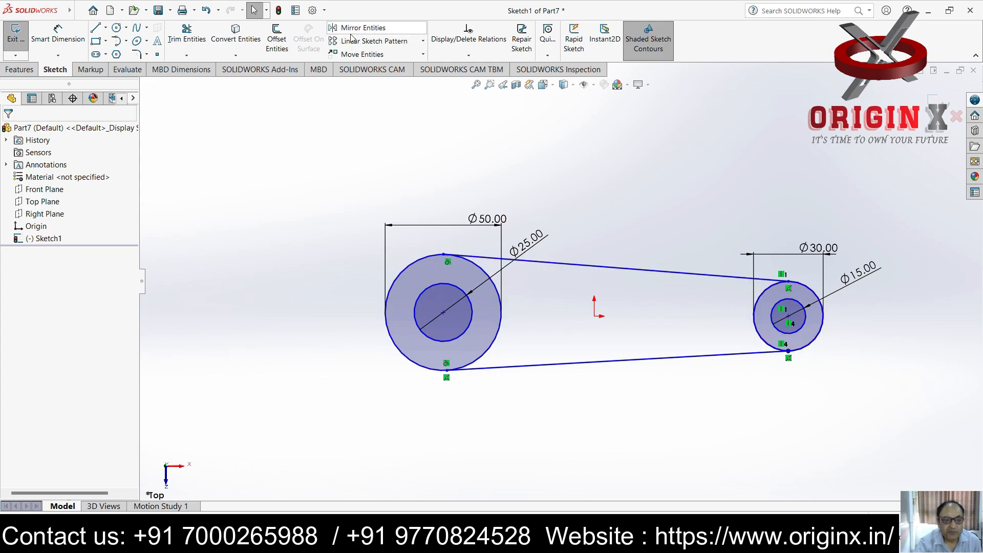
Step: Power-trim the facing halves of the 50 mm and 30 mm circles and remove both inner circles, leaving only the outer link outline
left_click(187, 55)
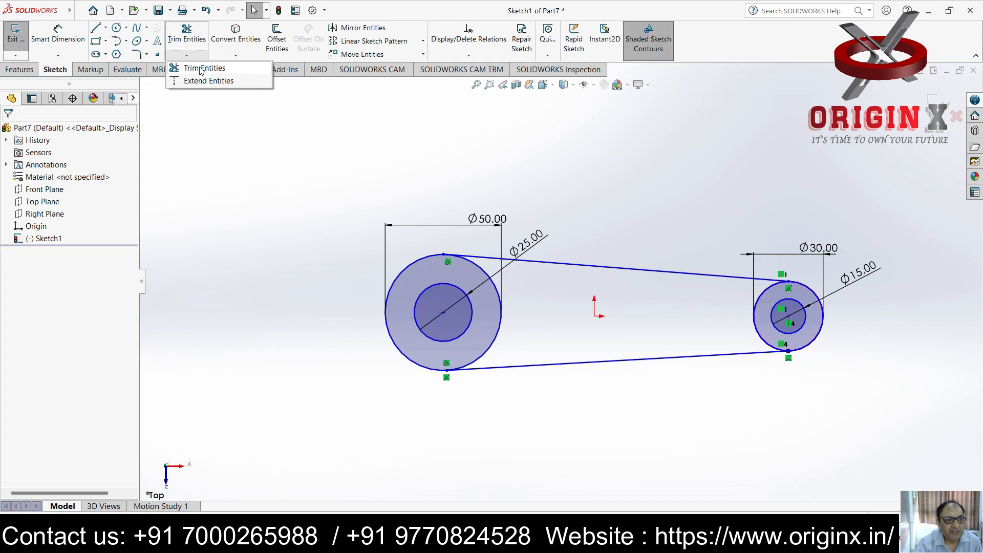
left_click(201, 69)
left_click_drag(536, 311, 492, 321)
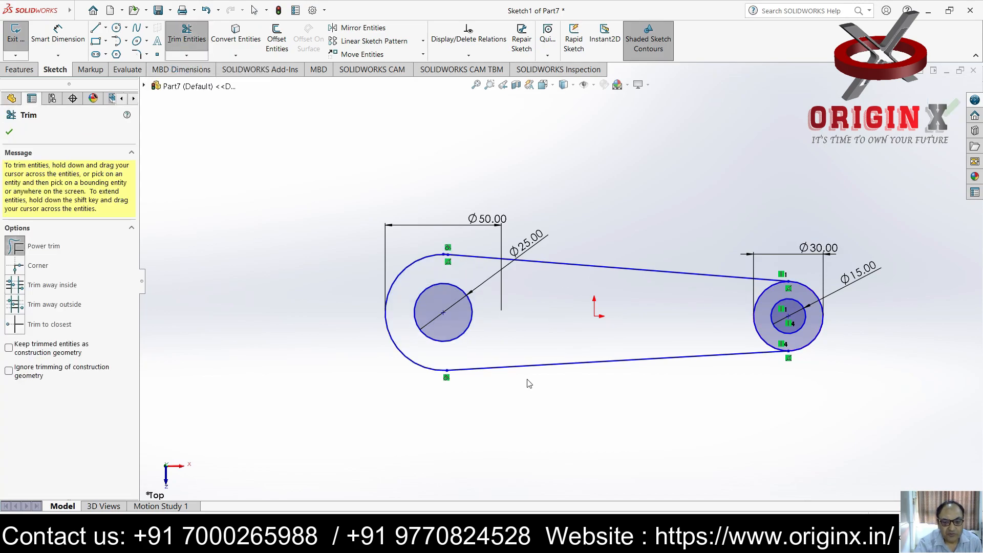
left_click_drag(738, 307, 761, 314)
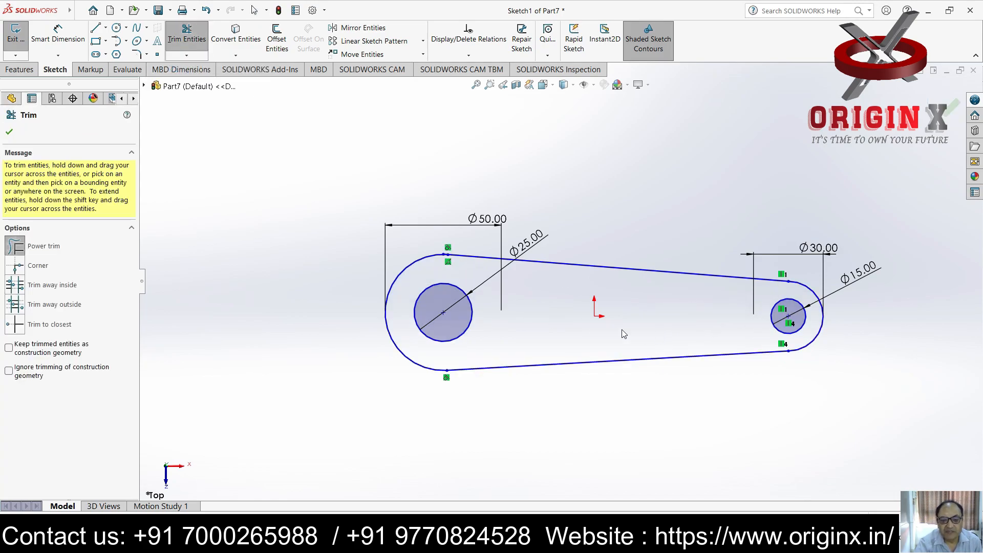
left_click_drag(551, 319, 504, 321)
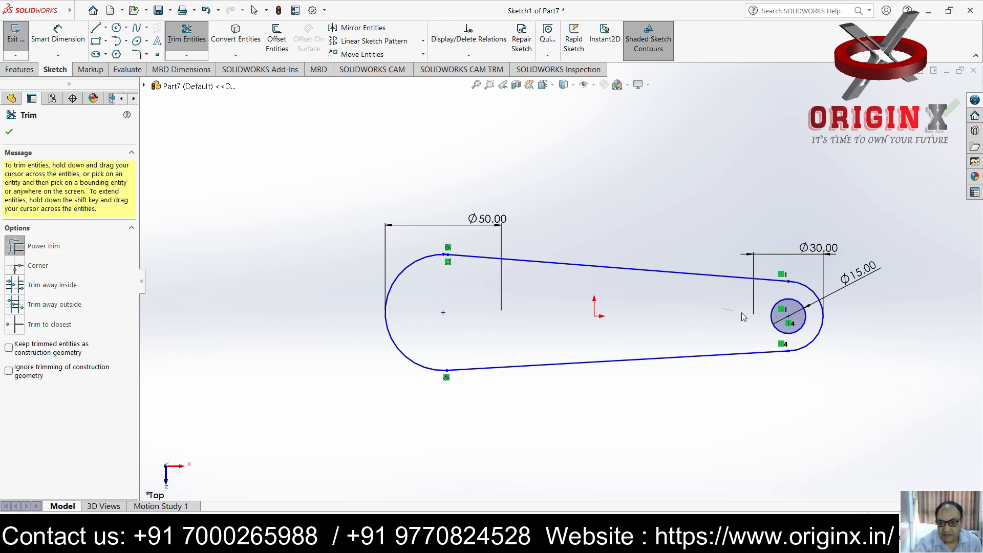
left_click_drag(737, 315, 799, 315)
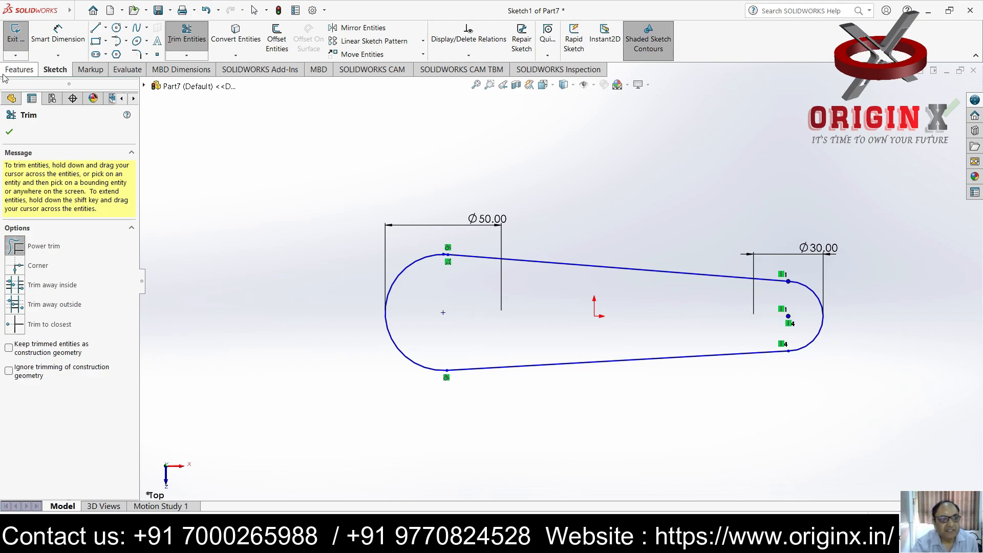
Step: Extrude the tapered link outline as a blind boss 10 mm thick
left_click(20, 70)
left_click(21, 34)
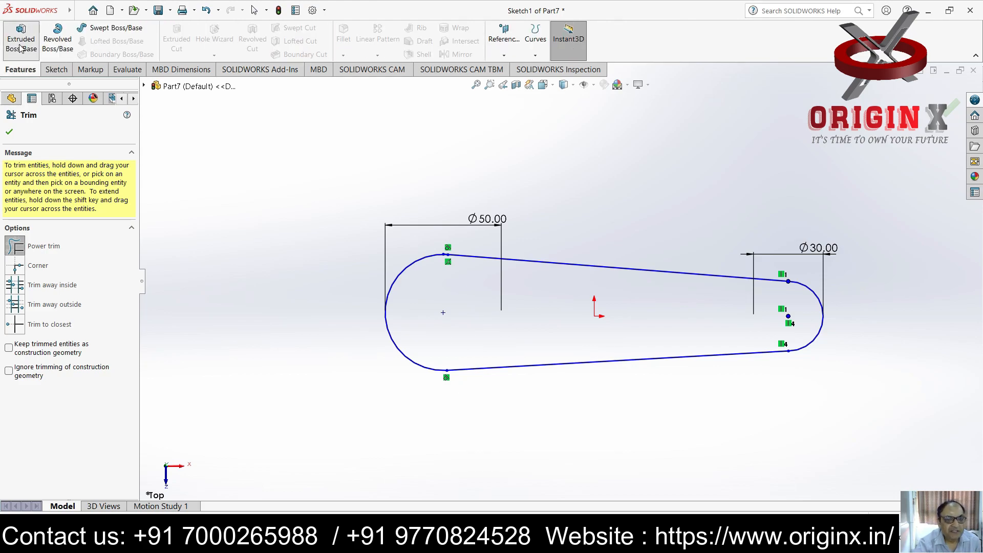
left_click(505, 259)
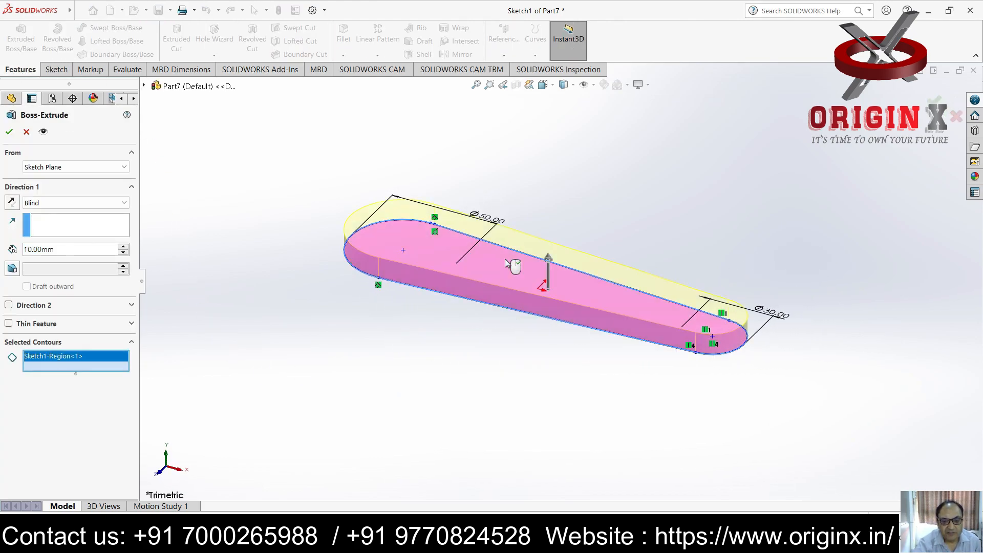
left_click(9, 132)
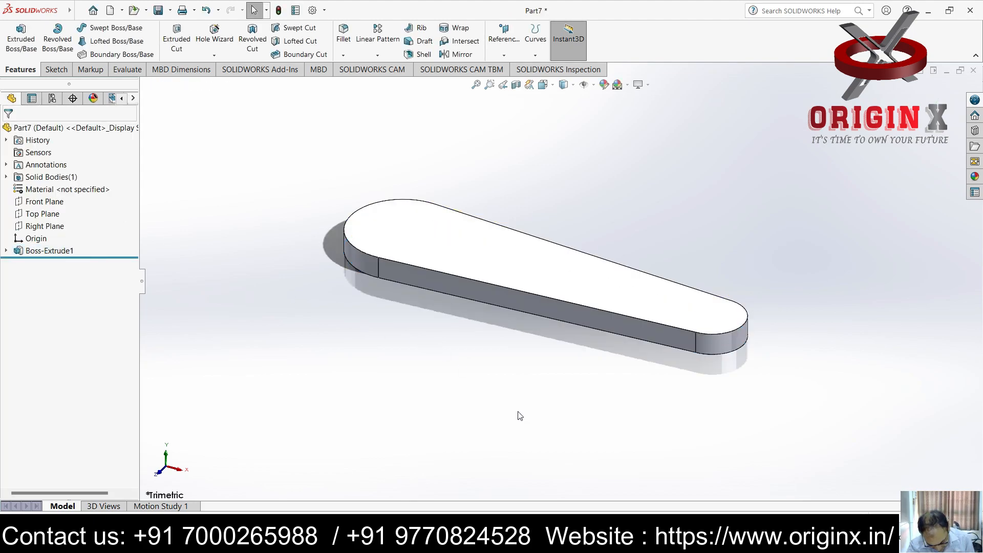
Step: Sketch a circle of about 12 mm radius on the link's upper face, near the centre of the wide end
left_click(522, 248)
key("c")
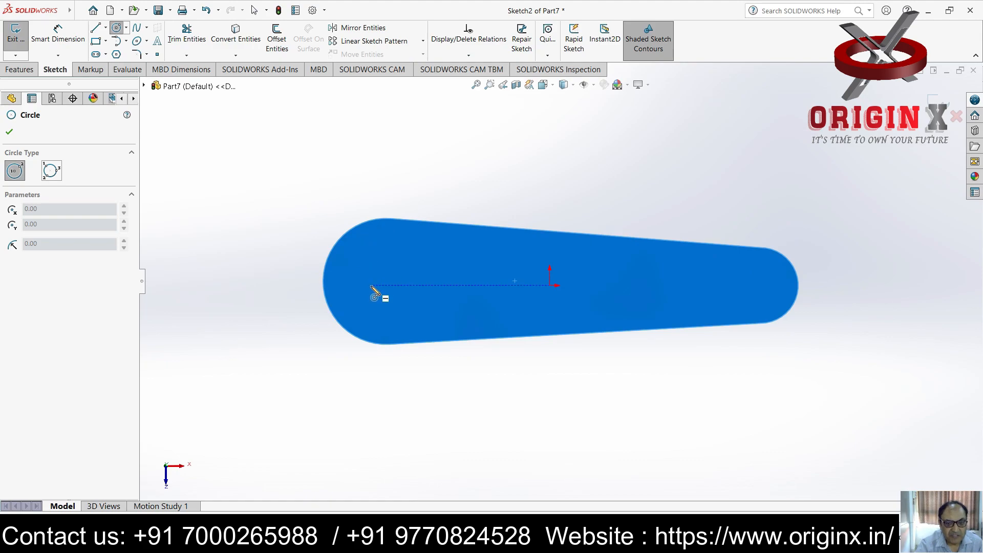
left_click(381, 282)
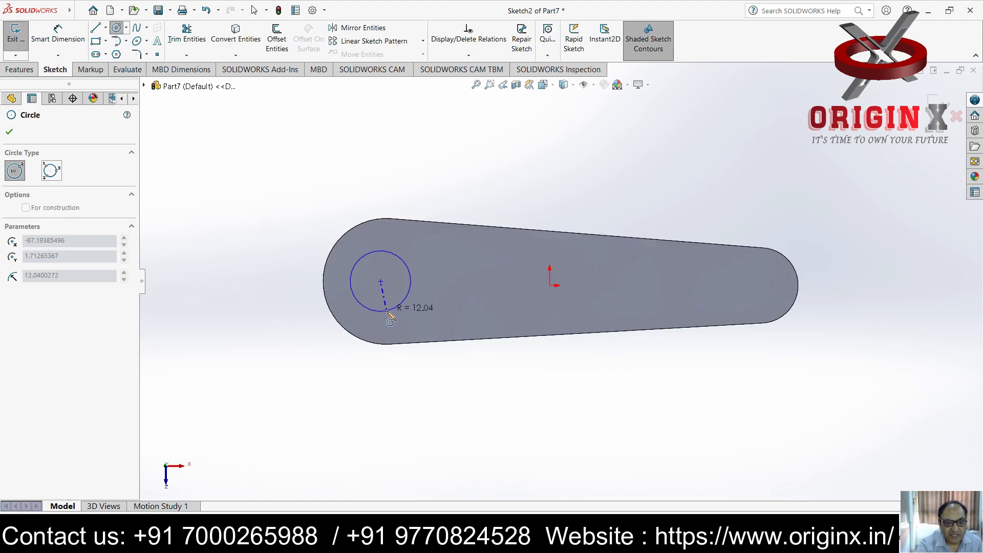
left_click(387, 311)
key("Escape")
Step: Add a Concentric relation between the new circle and the rounded edge of the wide end
left_click(342, 233)
left_click(397, 279, "ctrl")
left_click(12, 344)
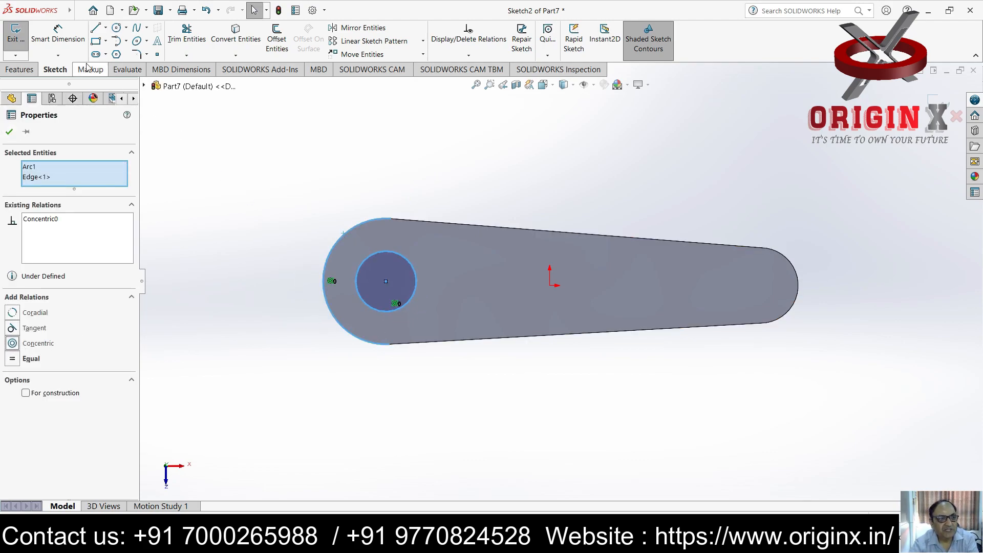
left_click(10, 132)
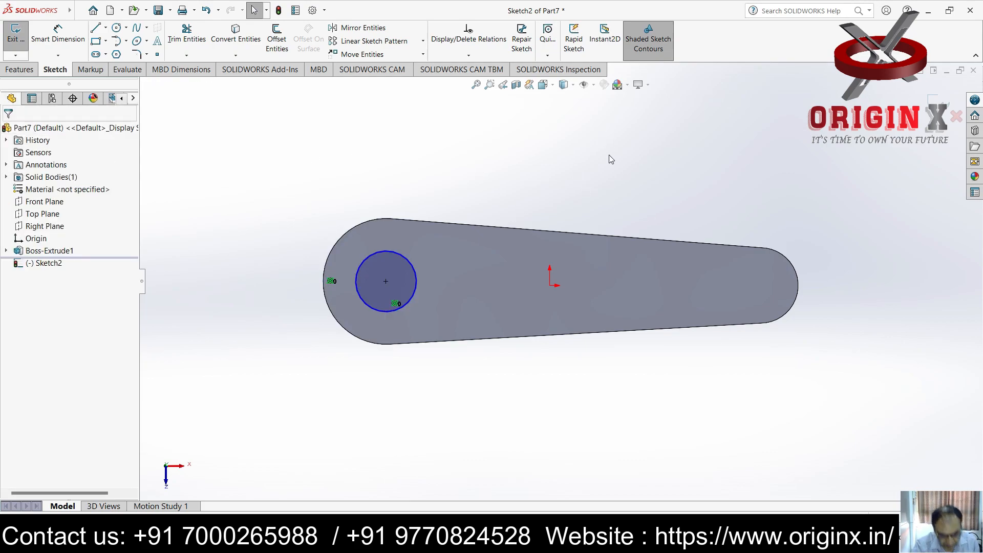
Step: Sketch a 25 mm radius circle from the same centre, matching the rounded edge of the wide end
left_click(126, 27)
left_click(134, 38)
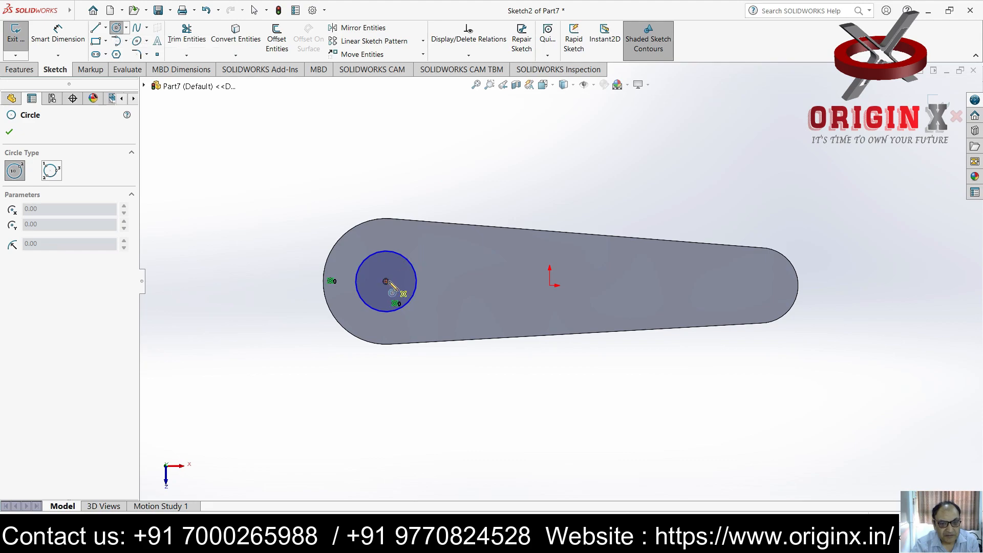
left_click(386, 282)
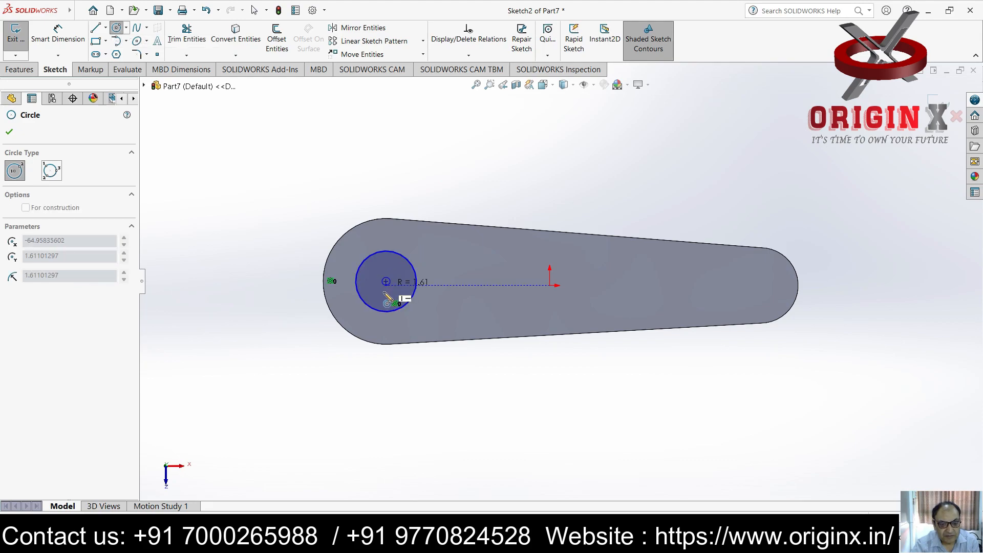
left_click(374, 342)
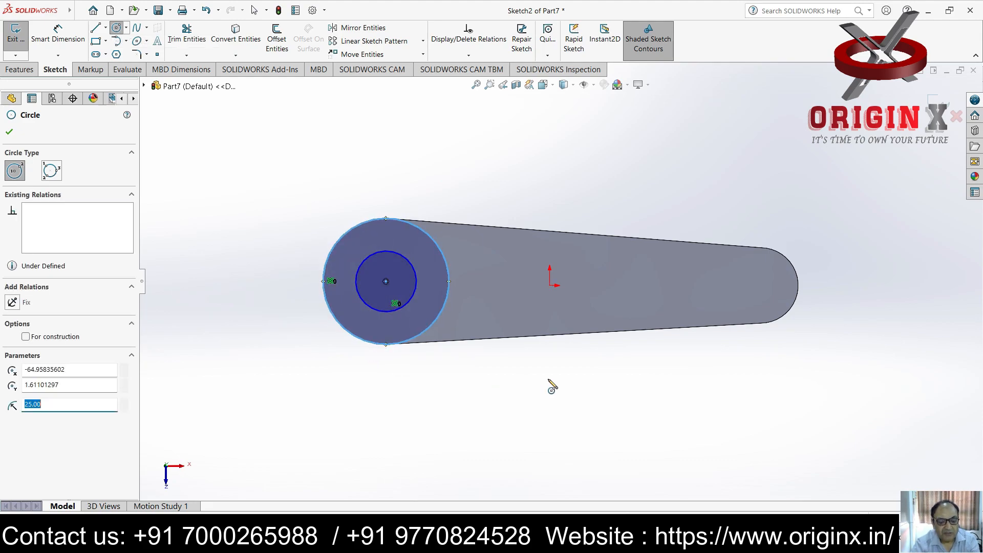
key("Escape")
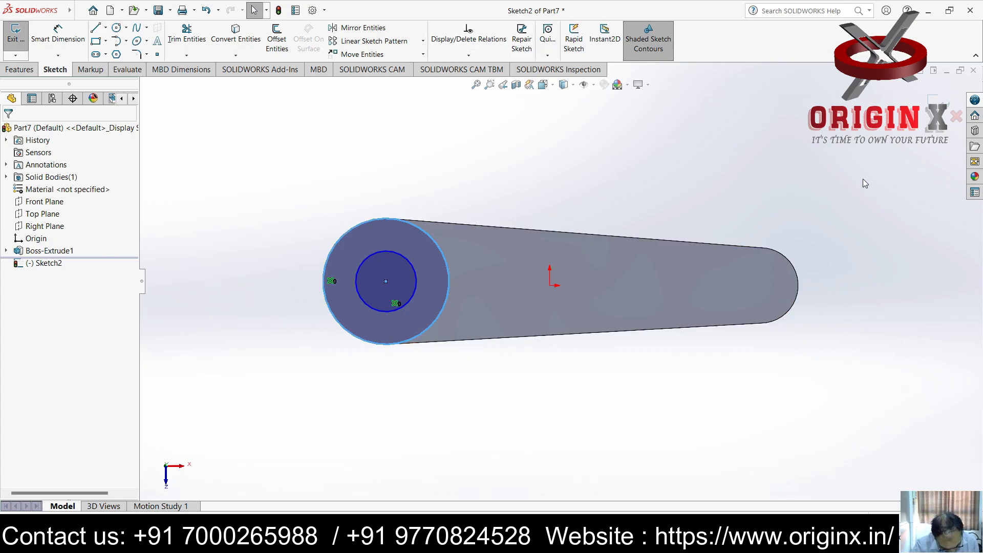
Step: Extrude the ring between the two circles at the wide end 20 mm upward as a hollow boss
left_click(18, 69)
left_click(20, 39)
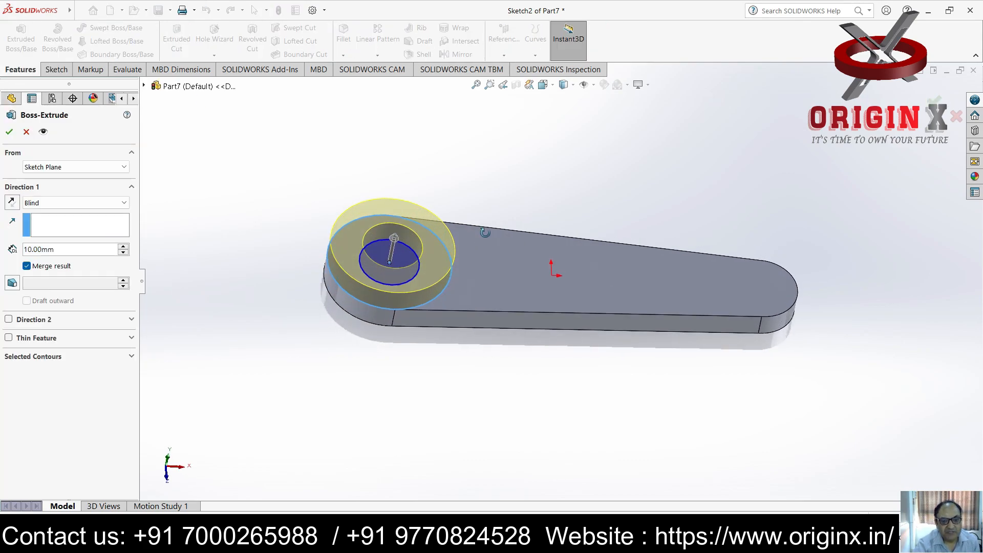
left_click_drag(394, 237, 412, 219)
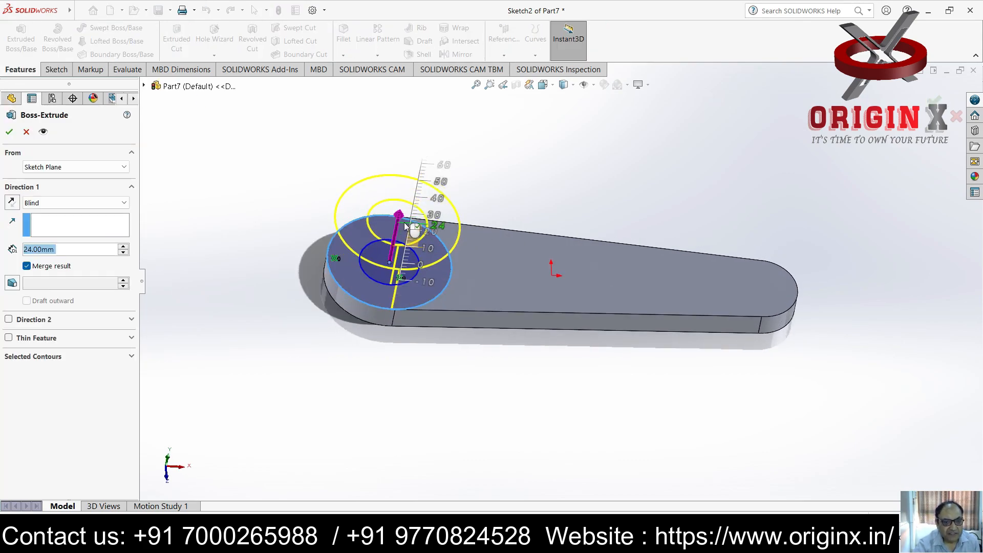
key("Return")
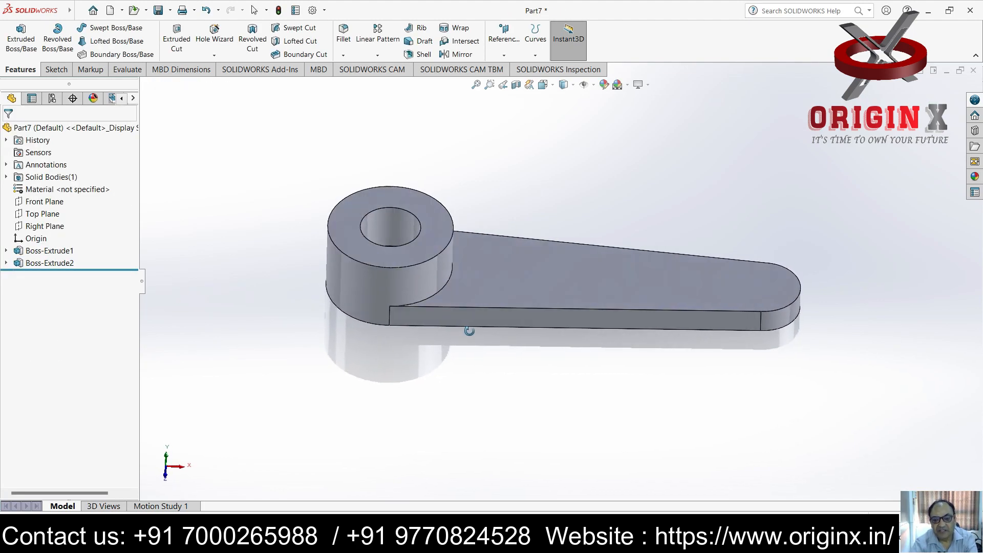
Step: On the link's upper face, sketch two concentric circles at the narrow end, about 7.3 mm radius inside and 15 mm radius outside
left_click(602, 279)
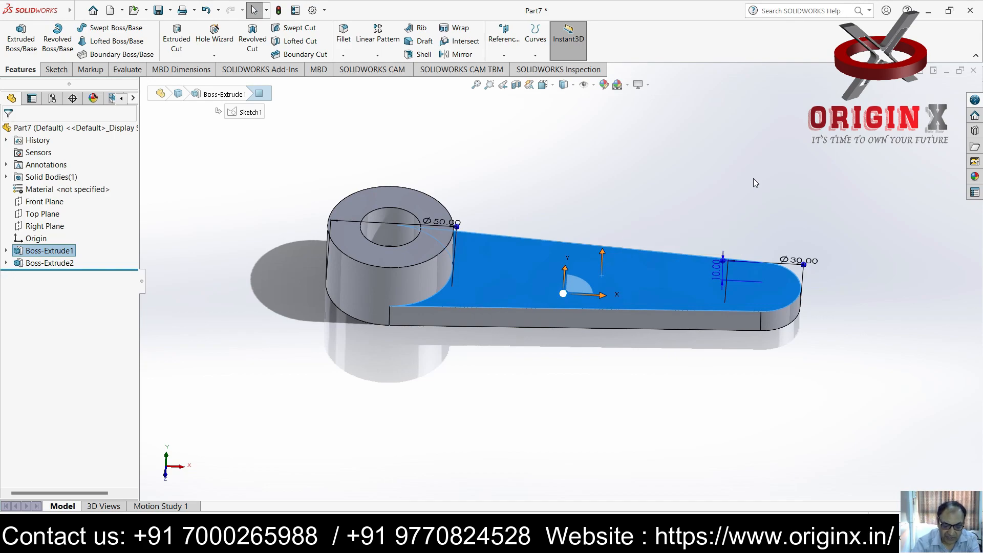
key("ctrl+8")
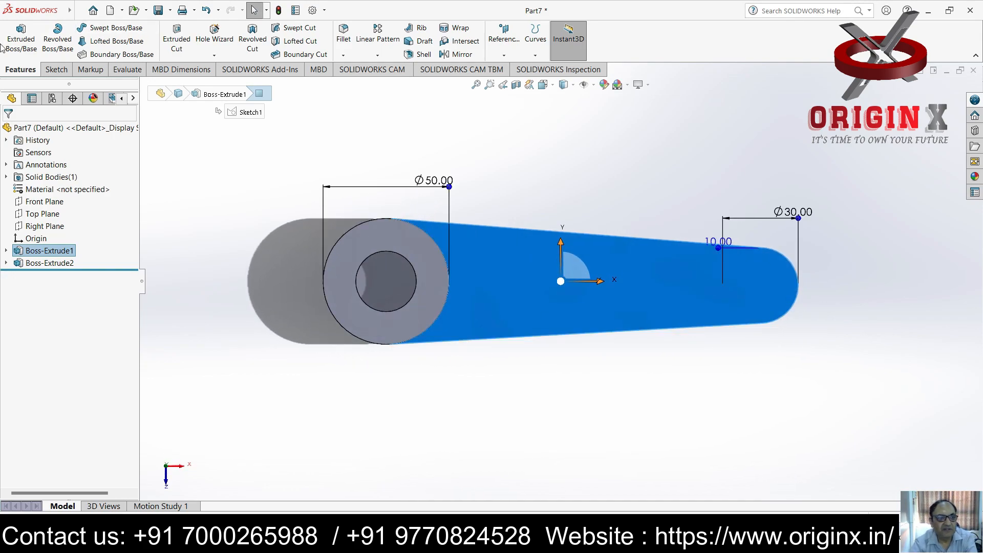
left_click(56, 69)
left_click(126, 28)
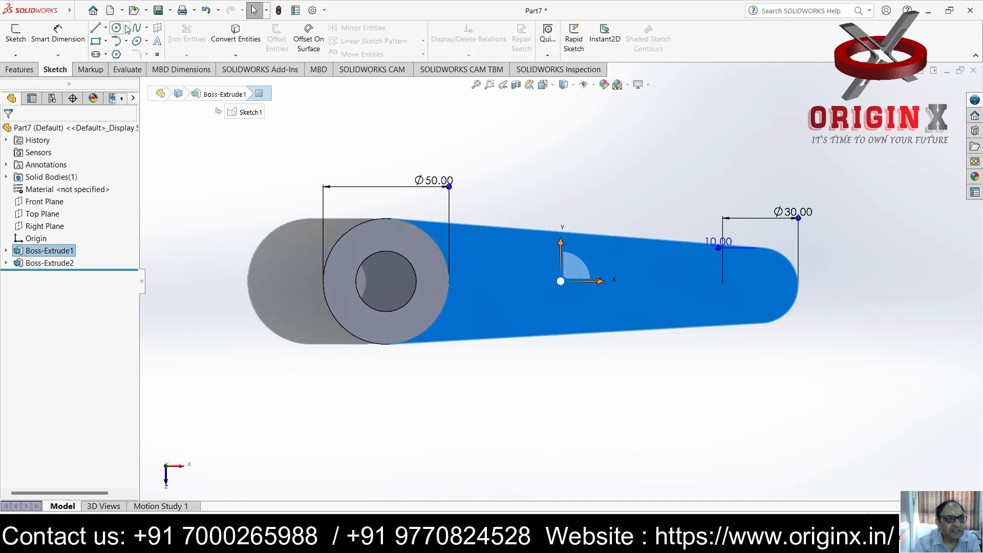
left_click(257, 82)
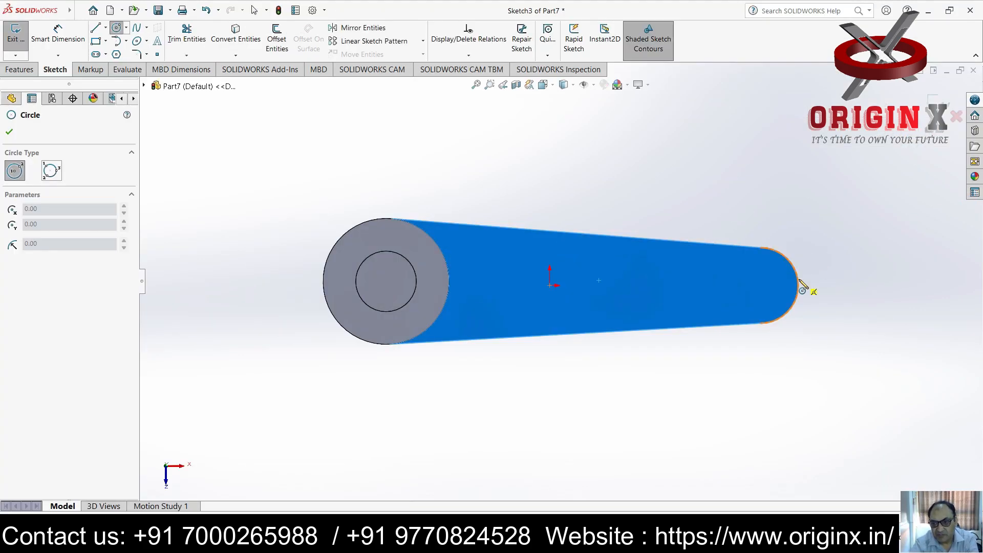
left_click(982, 538)
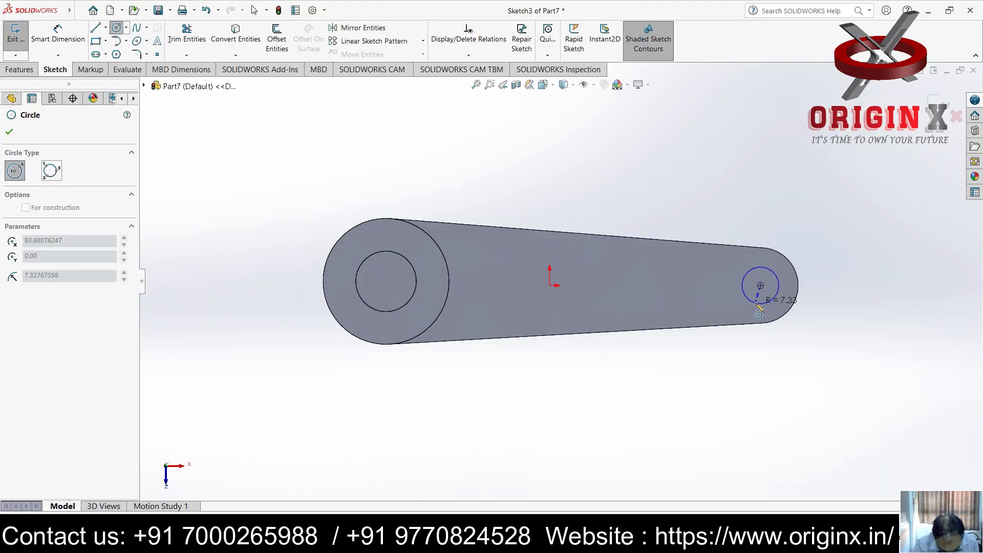
left_click(758, 305)
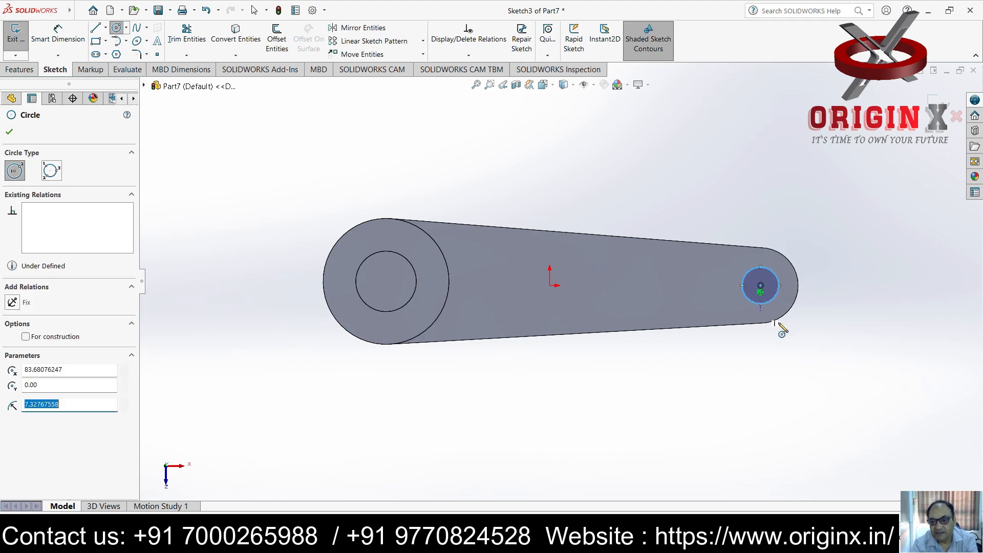
left_click(761, 291)
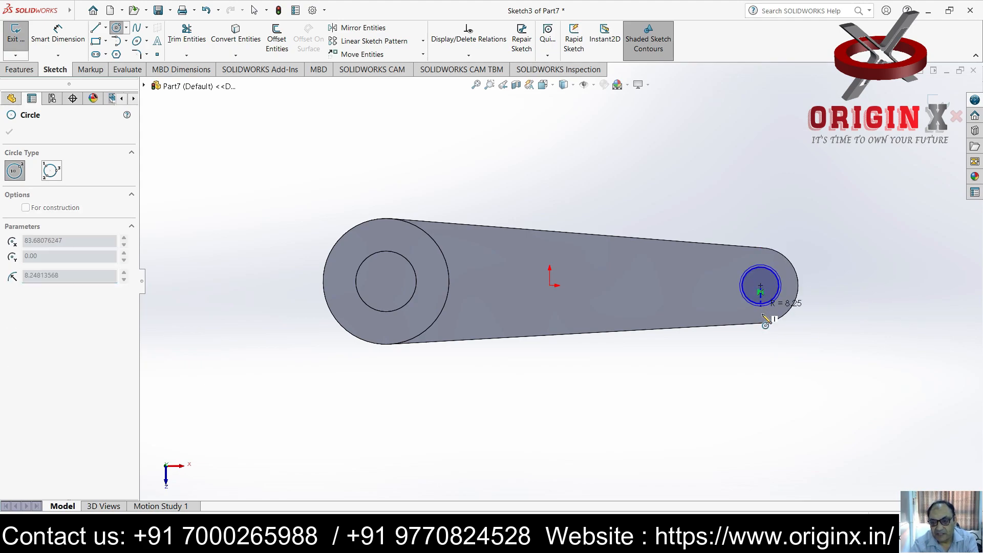
left_click(771, 325)
Step: Dimension the inner circle at the narrow end with a diameter of 15 mm
right_click_drag(770, 323, 771, 297)
left_click(775, 276)
left_click(821, 234)
type("15")
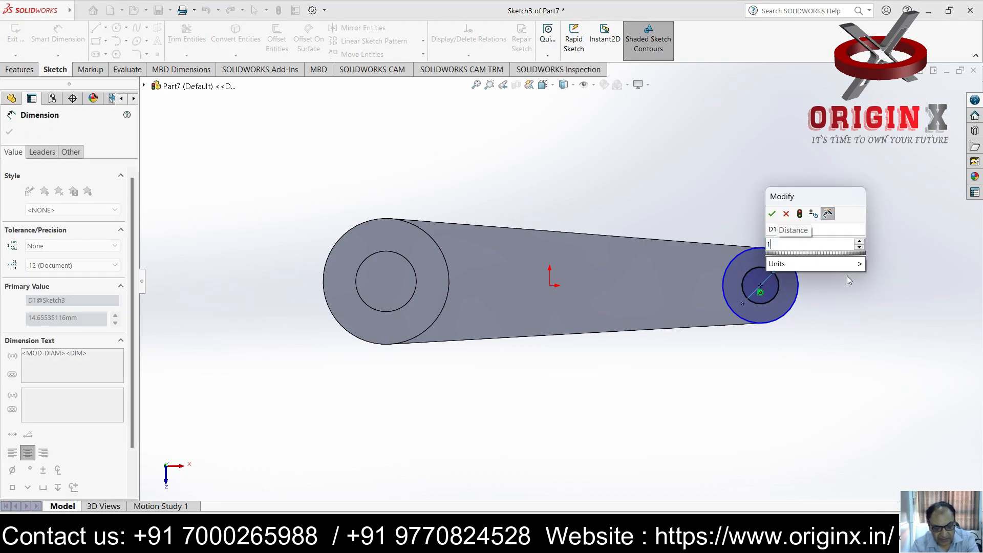
key("Return")
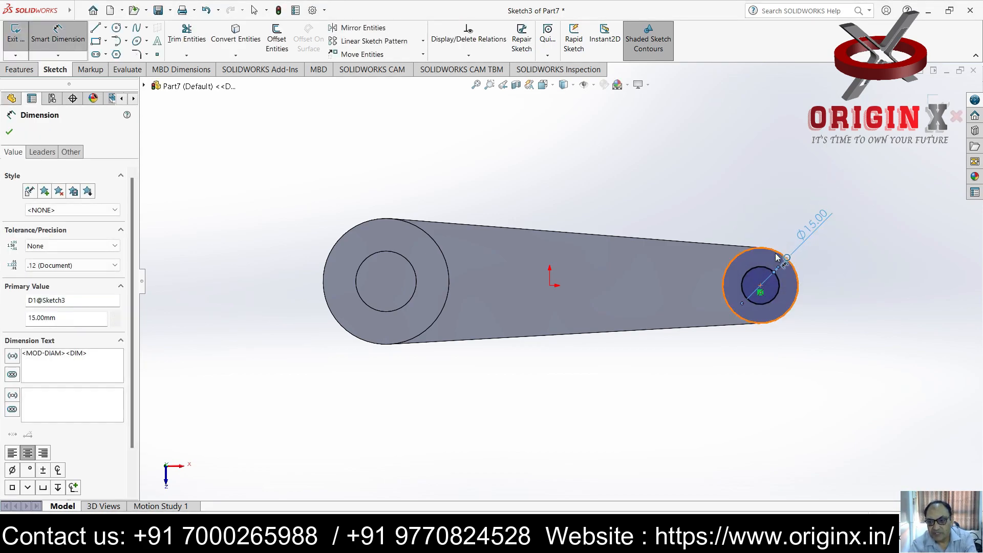
left_click(787, 259)
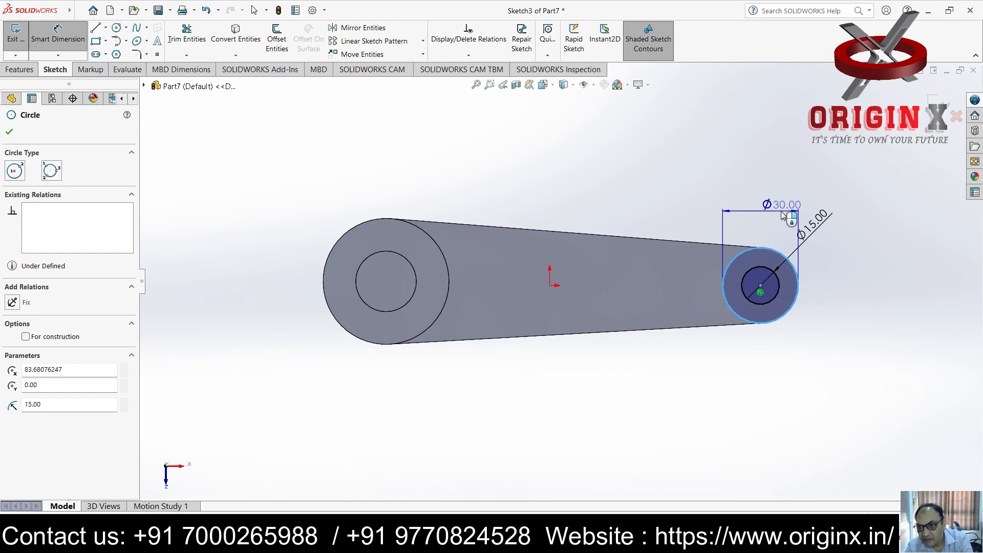
key("Escape")
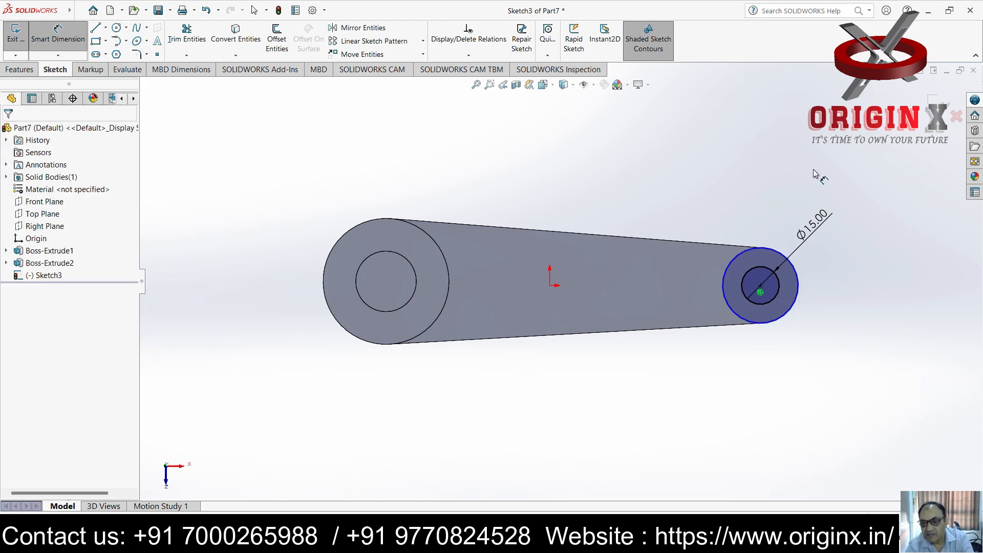
Step: Extrude the ring at the narrow end 10 mm upward as a hollow boss
left_click(20, 68)
left_click(21, 39)
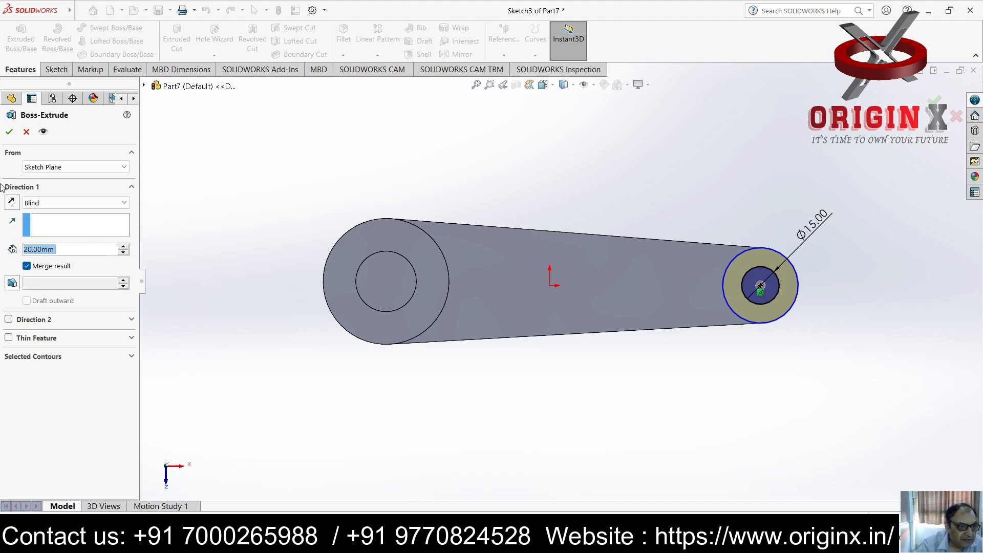
type("10")
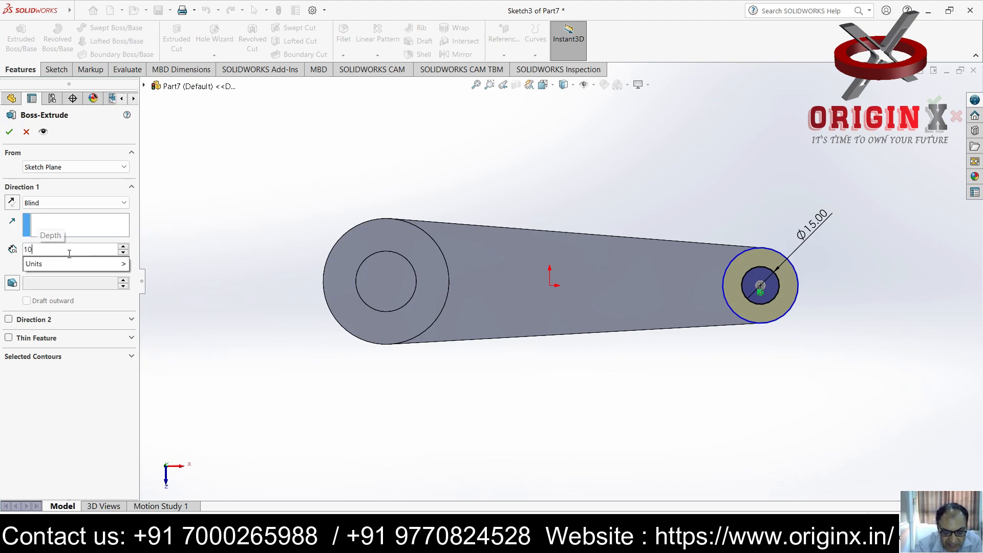
key("Return")
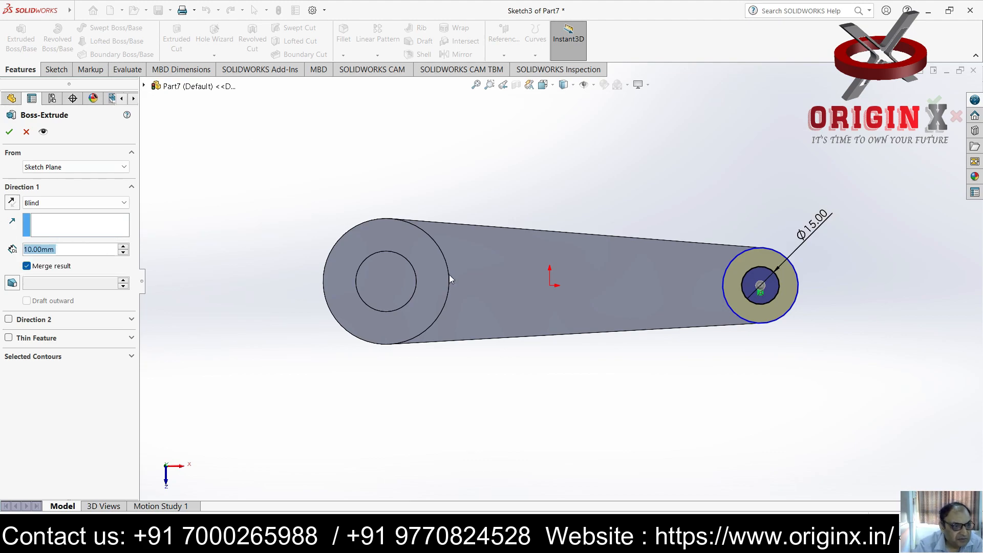
left_click(9, 133)
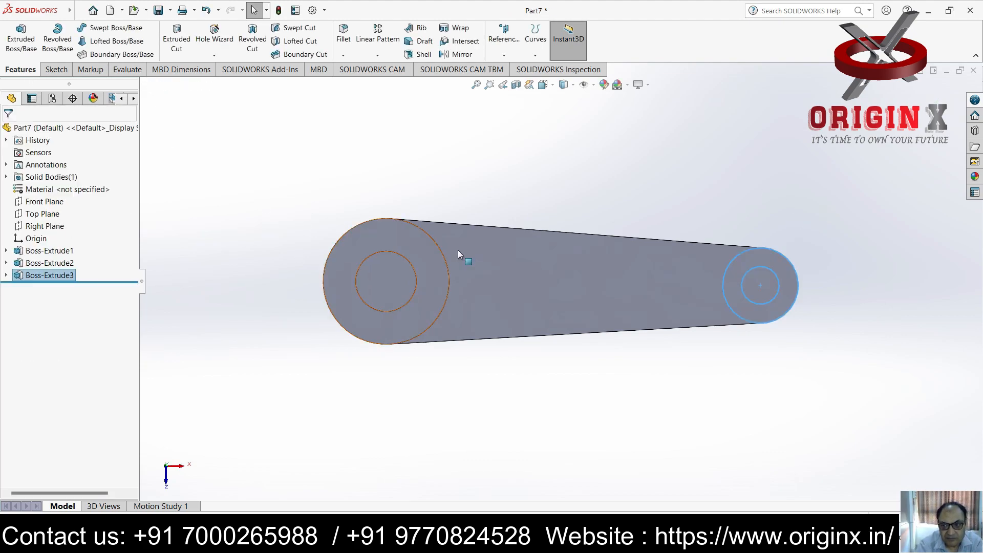
middle_click_drag(630, 344, 628, 196)
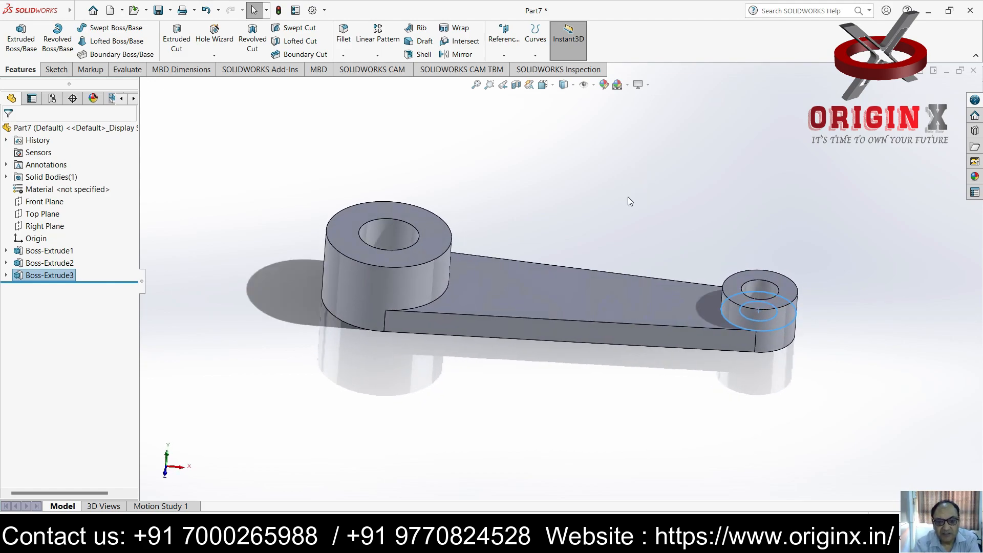
left_click(621, 172)
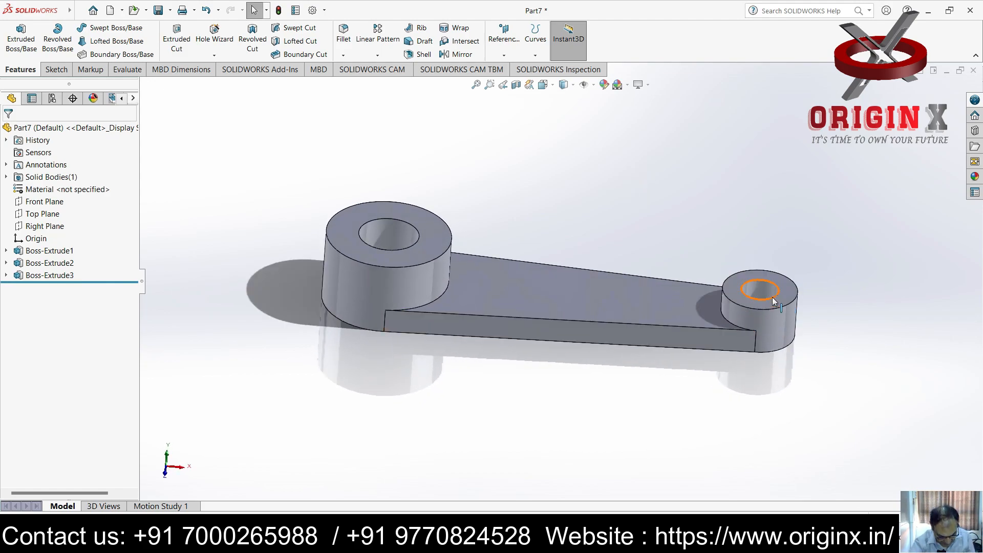
middle_click_drag(471, 361, 527, 338)
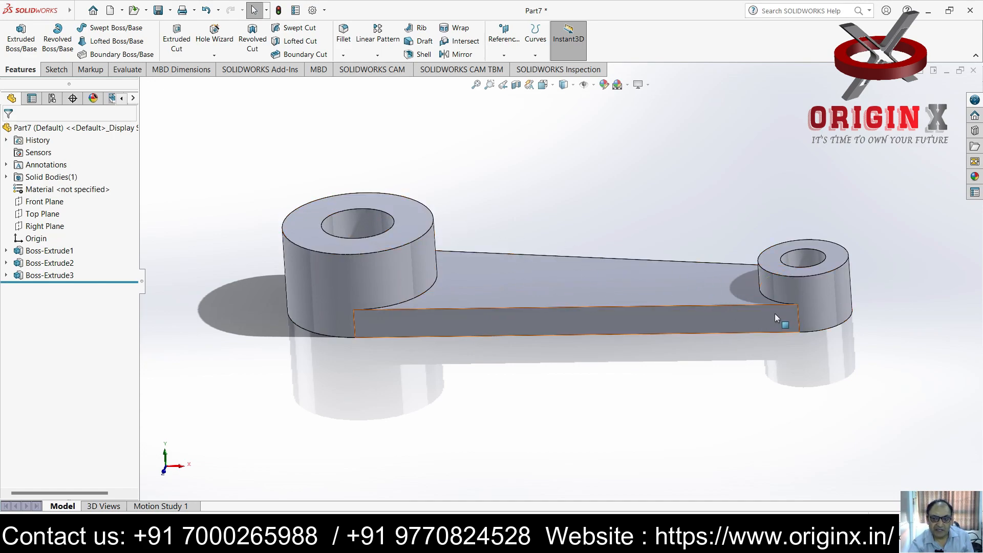
middle_click_drag(545, 343, 548, 363)
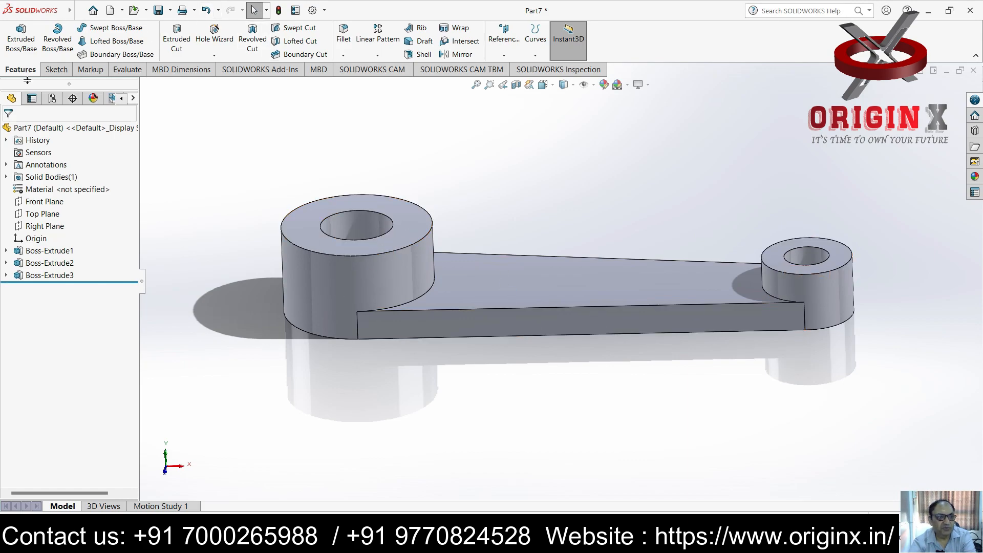
Step: Save the finished tapered link as a part file named 12
left_click(79, 12)
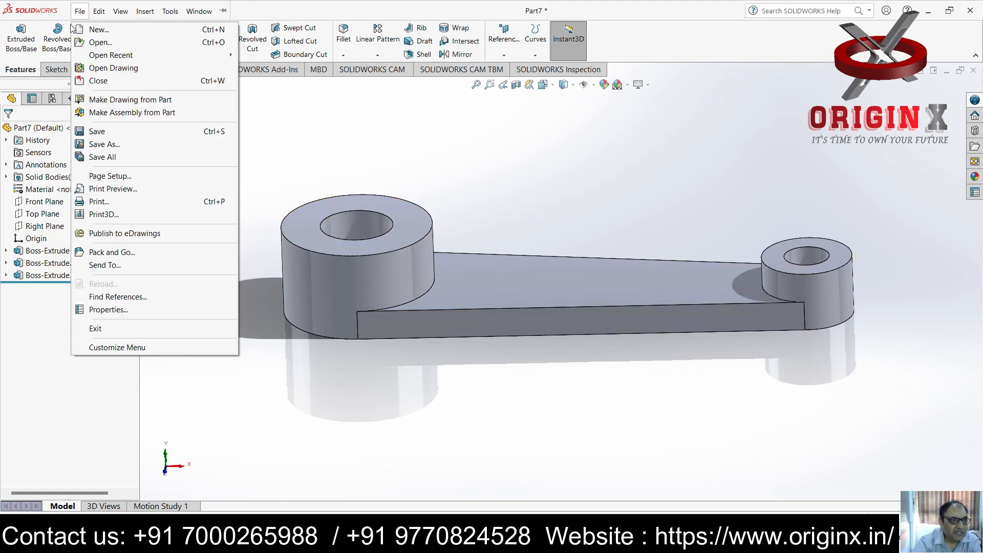
left_click(107, 145)
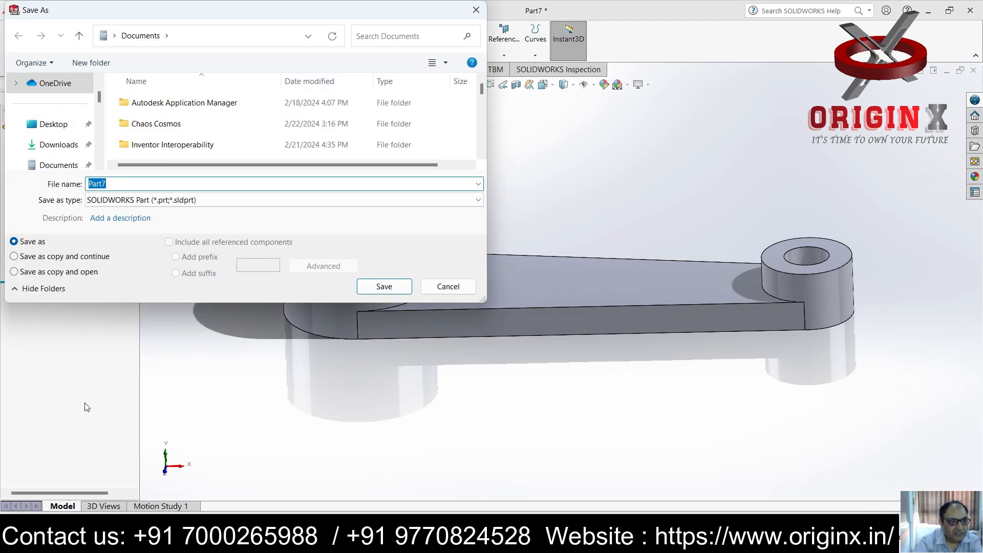
type("11")
key("BackSpace")
type("2")
key("Return")
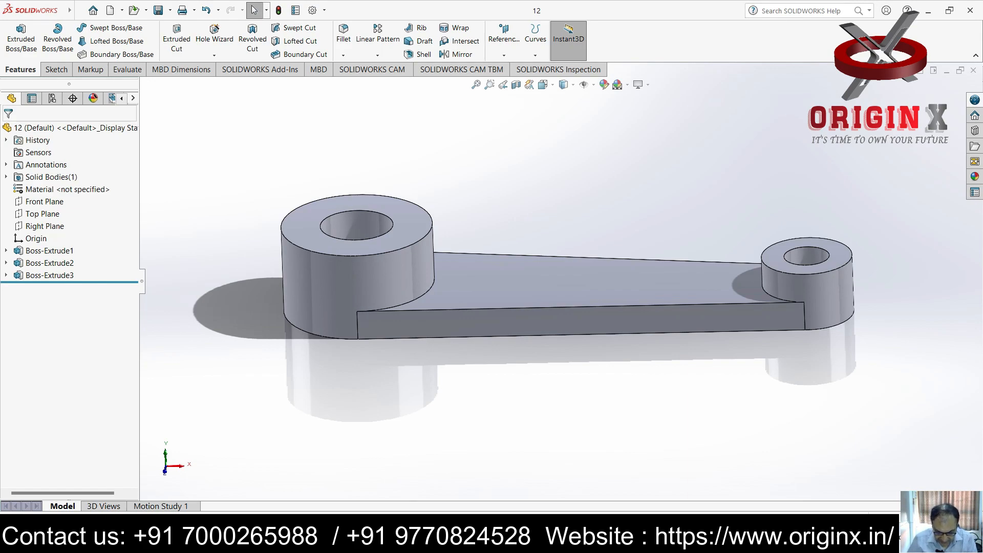
Step: Close the saved parts 12 and 11
left_click(80, 12)
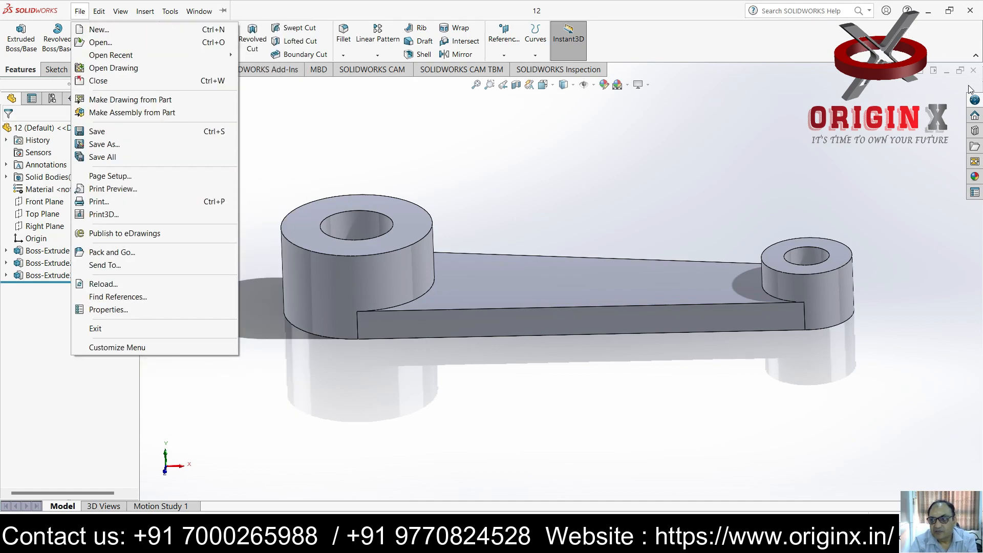
key("Escape")
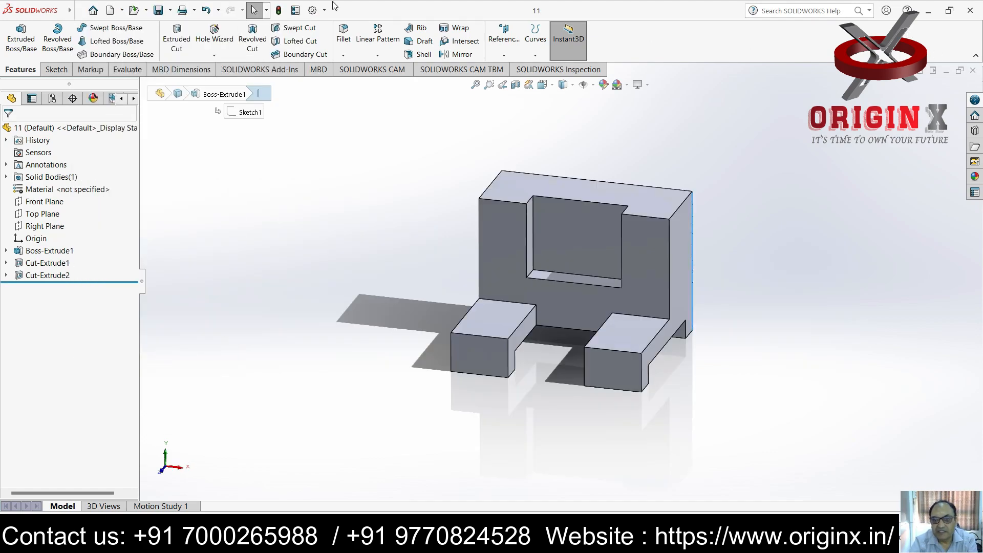
left_click(80, 12)
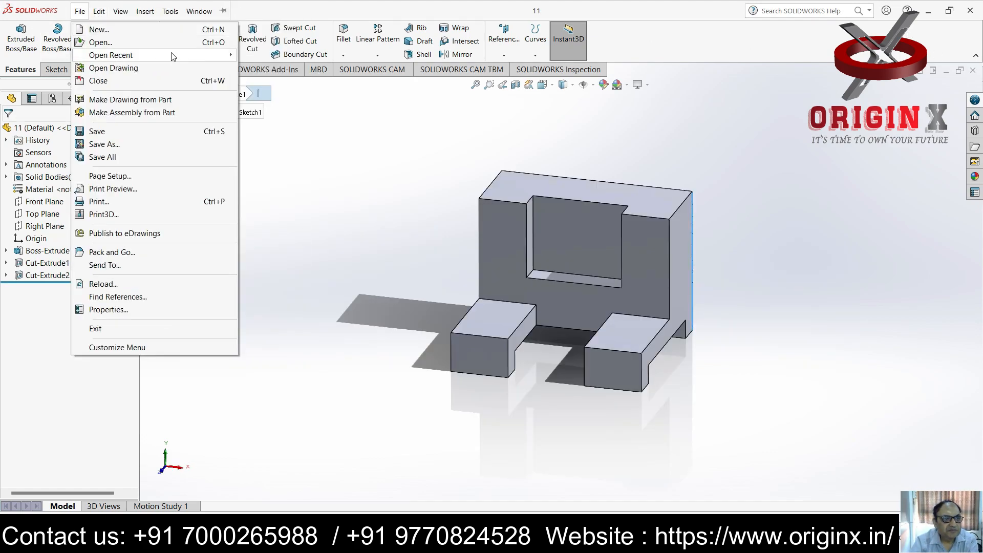
left_click(972, 71)
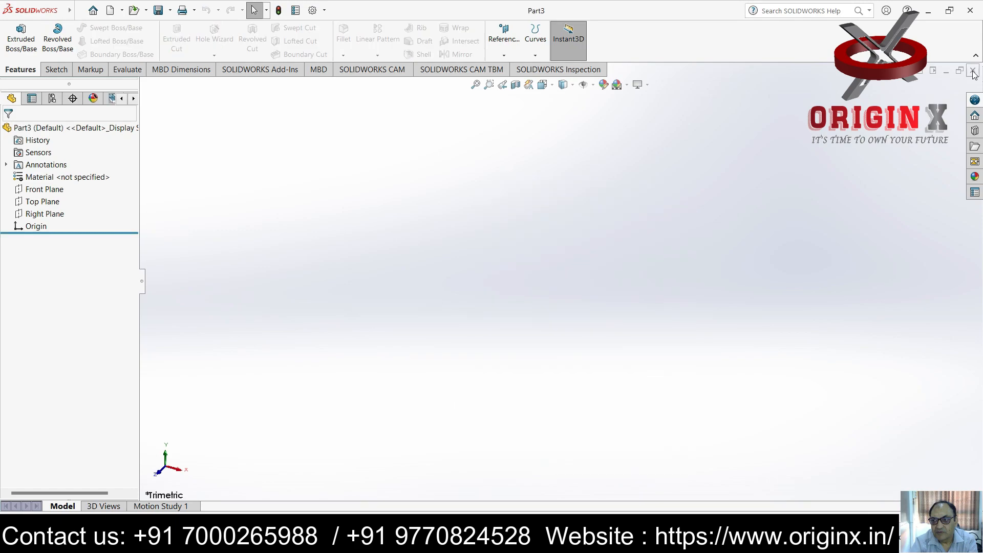
Step: Create a new, empty part document
left_click(81, 12)
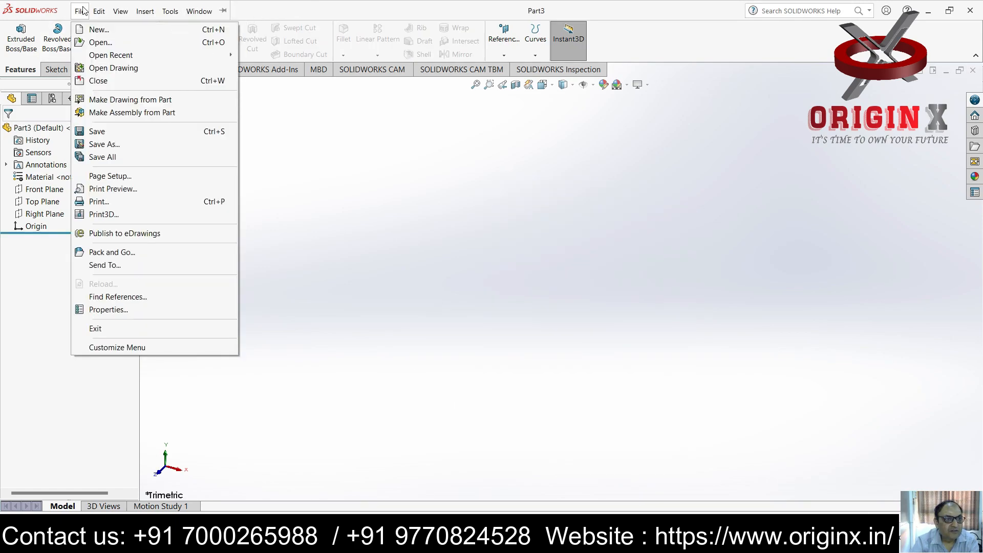
left_click(98, 30)
left_click(415, 402)
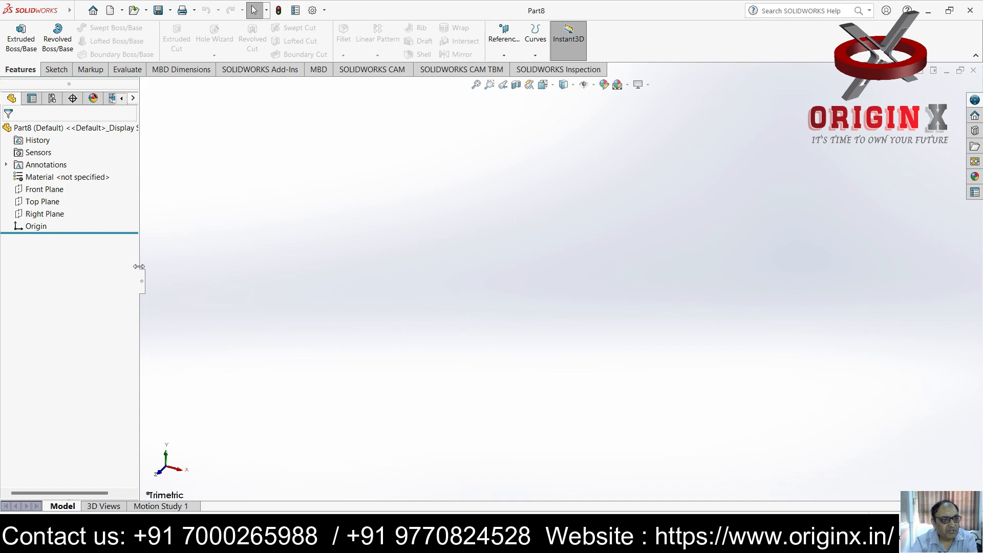
Step: On the Right Plane, sketch a corner rectangle about 150 mm long and 24 mm high around the origin
left_click(47, 215)
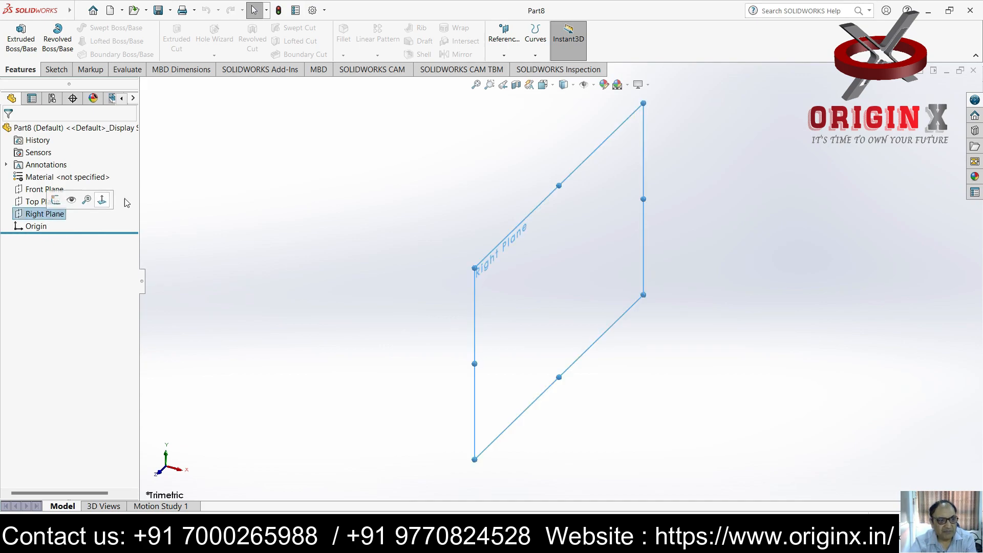
key("ctrl+8")
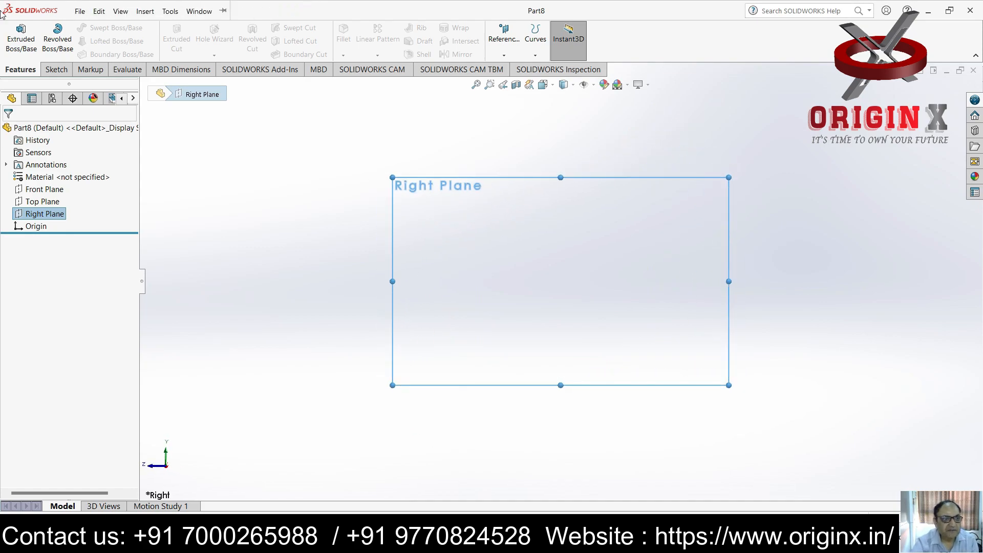
left_click(56, 70)
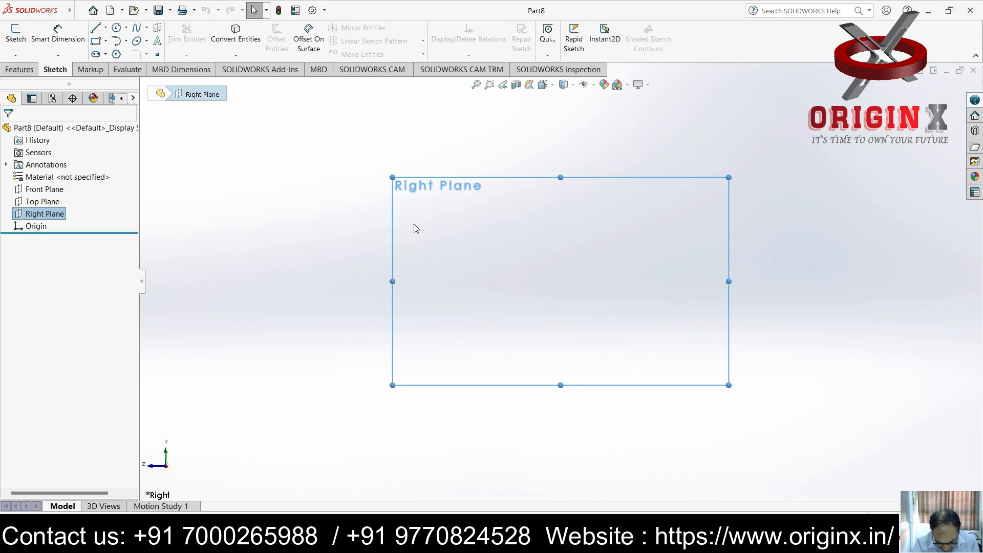
left_click(95, 41)
left_click(423, 254)
left_click(707, 298)
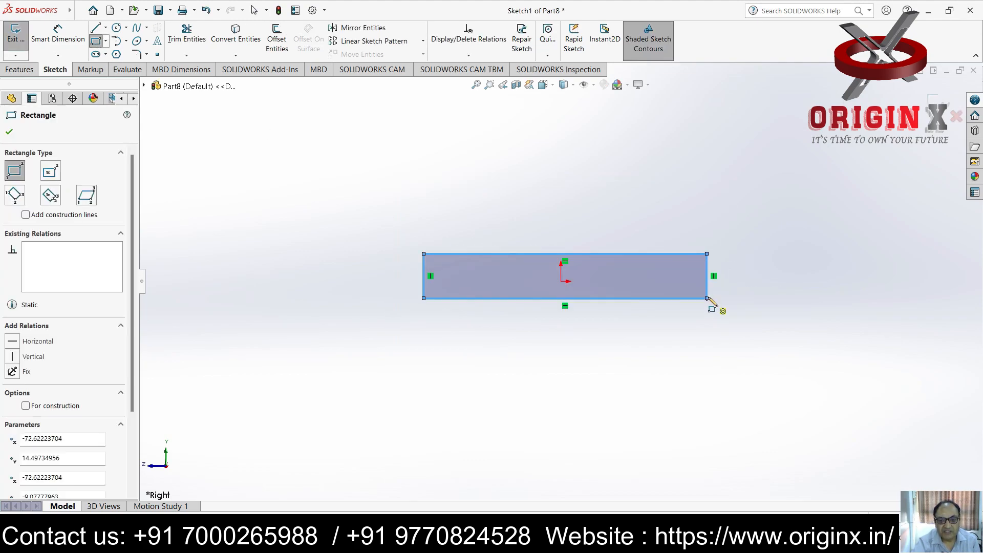
key("Escape")
Step: Dimension the rectangle with a length of 76 mm and a height of 20 mm
left_click(610, 254)
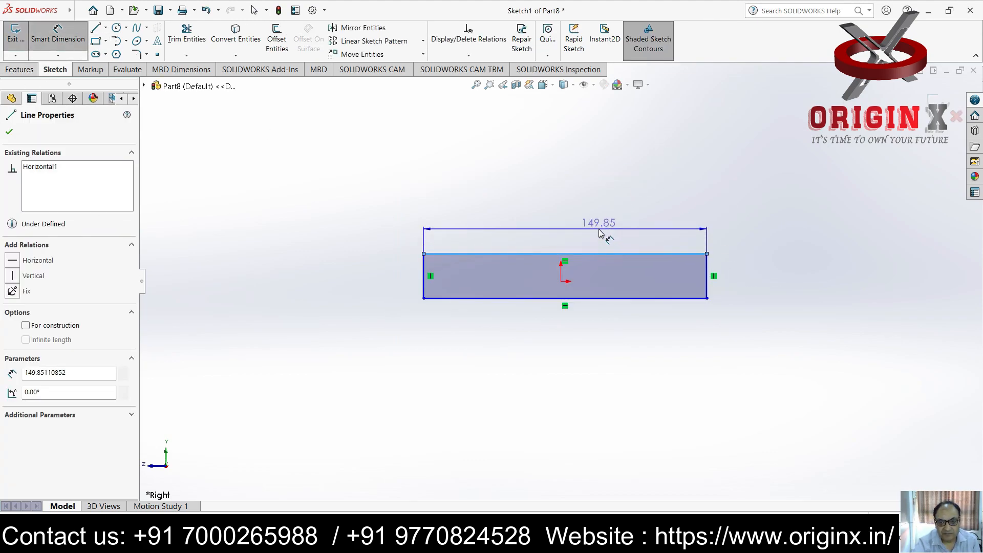
left_click(600, 229)
type("76")
key("Return")
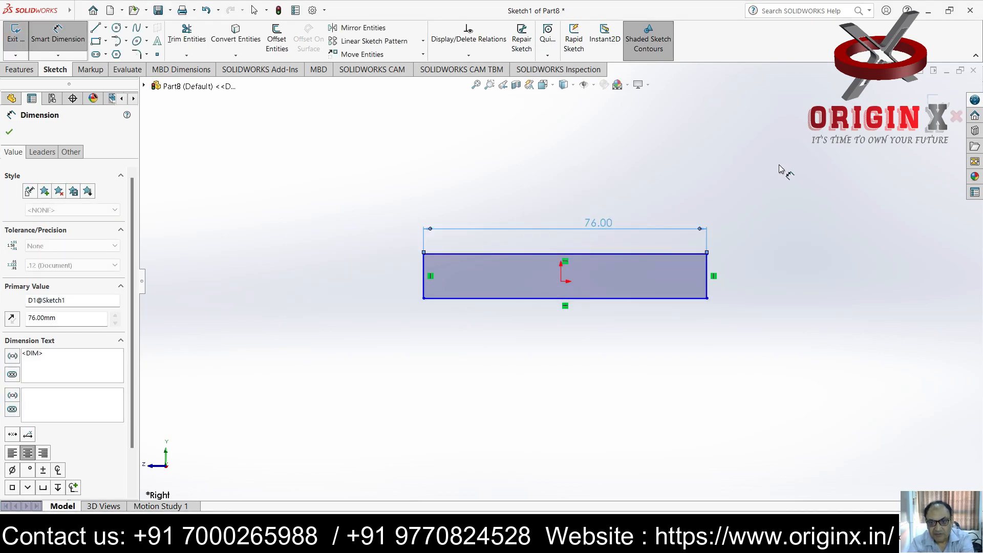
left_click(709, 276)
left_click(744, 284)
type("20")
key("Return")
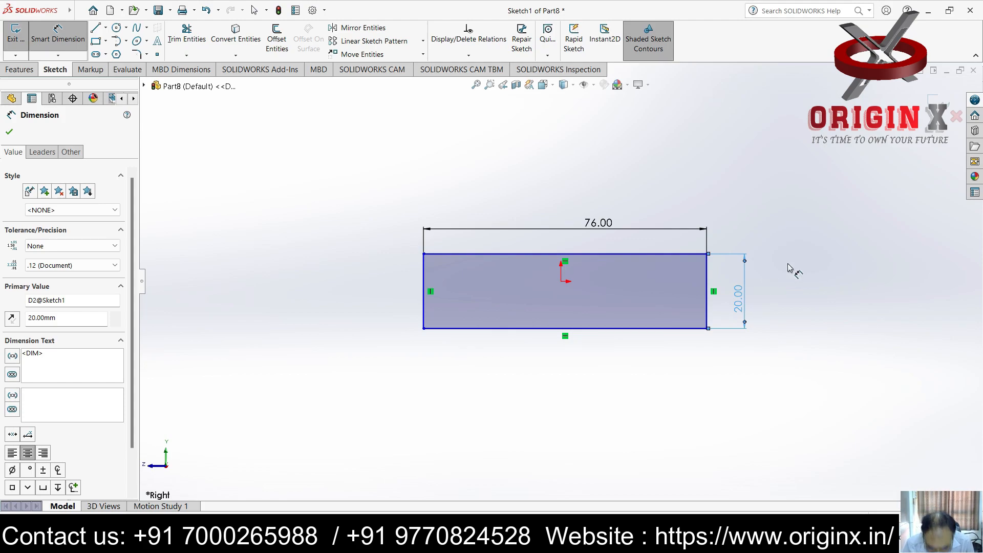
Step: Extrude the rectangle 114 mm as a blind boss to form the base block
left_click(21, 69)
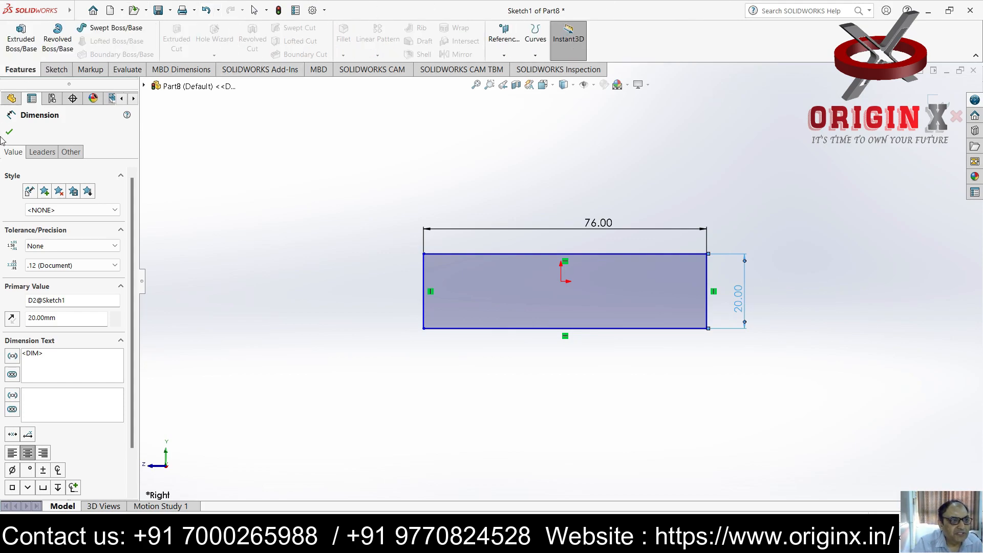
left_click(20, 38)
type("114")
key("Return")
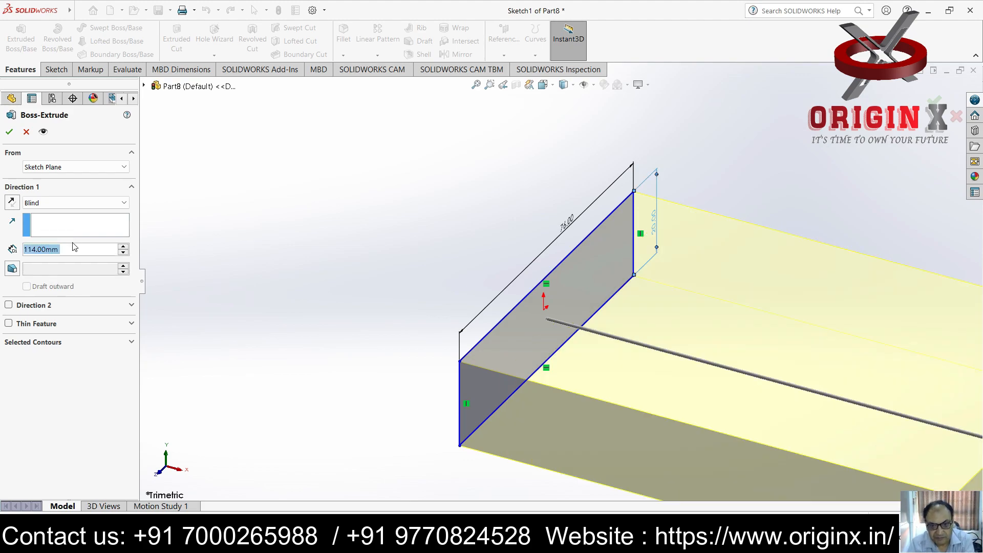
left_click(10, 132)
key("f")
scroll(787, 238, "down", 1)
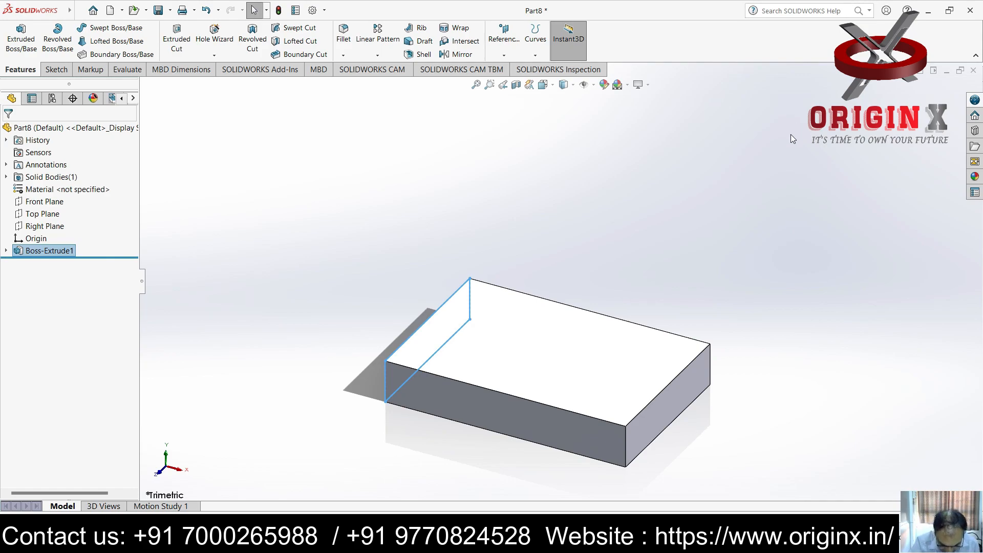
Step: Create a reference plane offset 32 mm from the block's end face at the sketch plane, flipped into the block
middle_click_drag(697, 398, 767, 400)
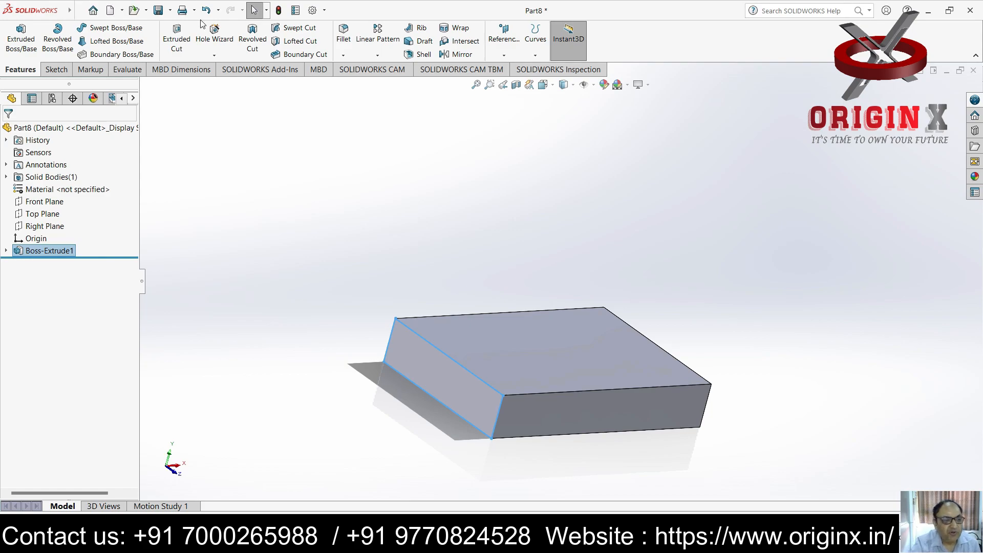
left_click(504, 55)
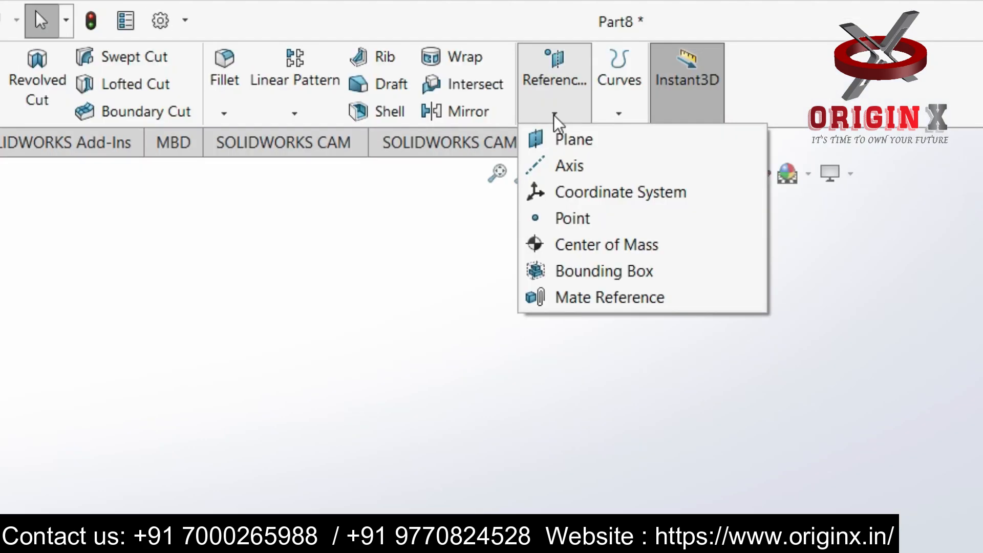
left_click(570, 137)
left_click(443, 361)
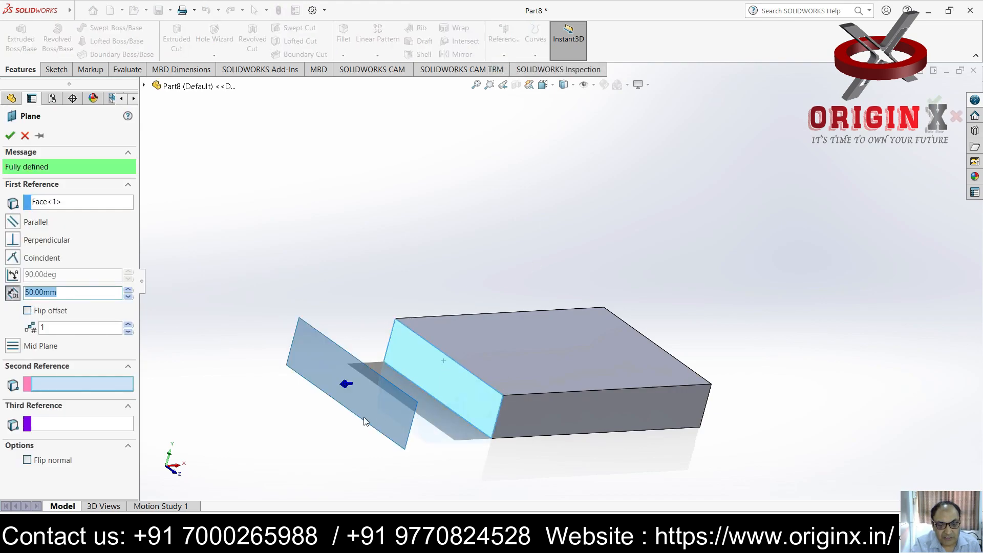
left_click(29, 310)
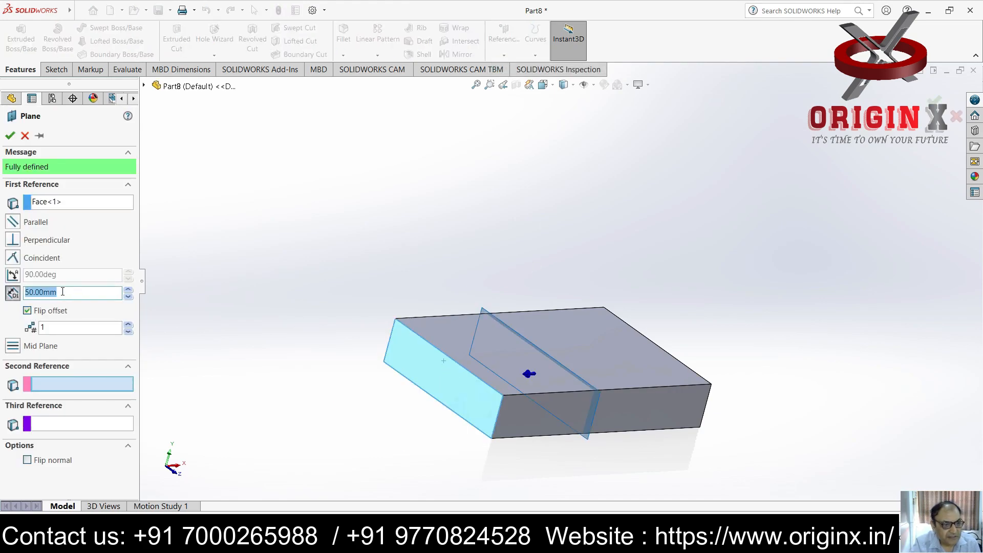
type("32")
key("Return")
left_click(10, 135)
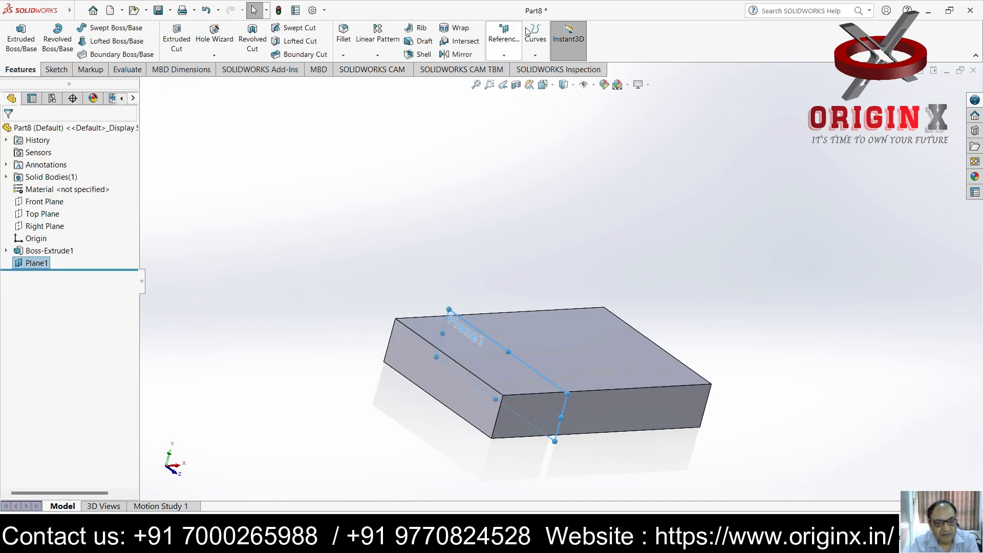
Step: On the offset plane, sketch a vertical line up from the block's upper corner and a short horizontal line inward from its top end
key("ctrl+8")
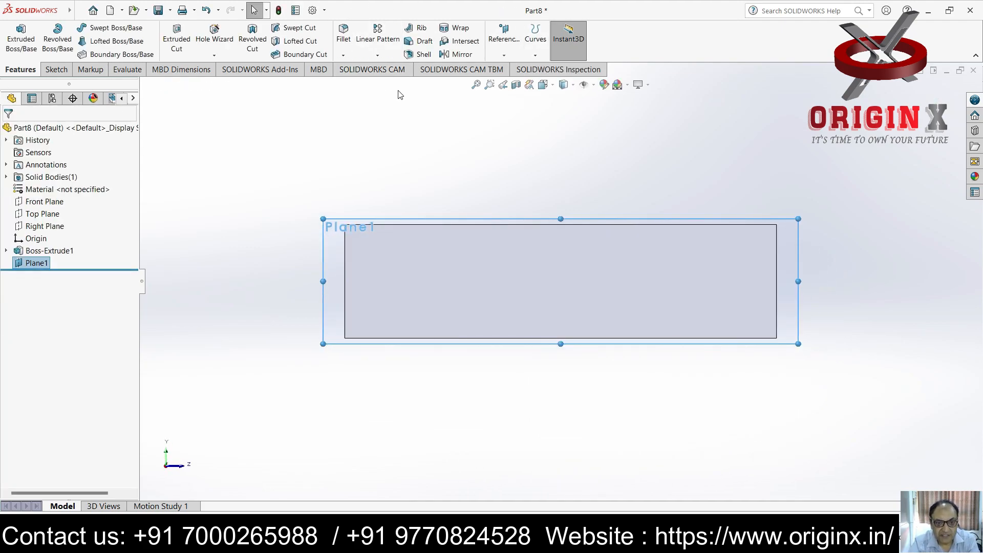
scroll(373, 294, "up", 5)
scroll(667, 207, "down", 4)
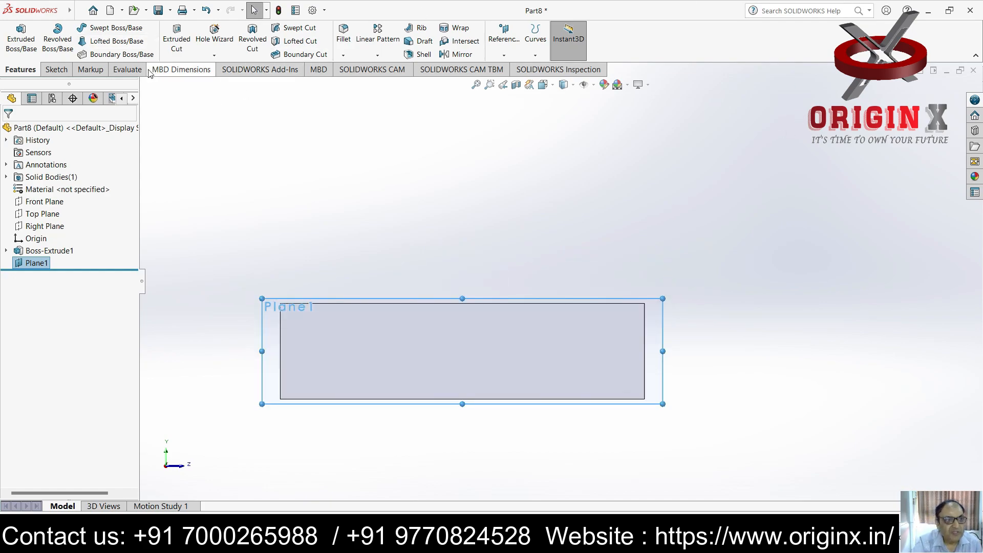
left_click(56, 70)
left_click(95, 27)
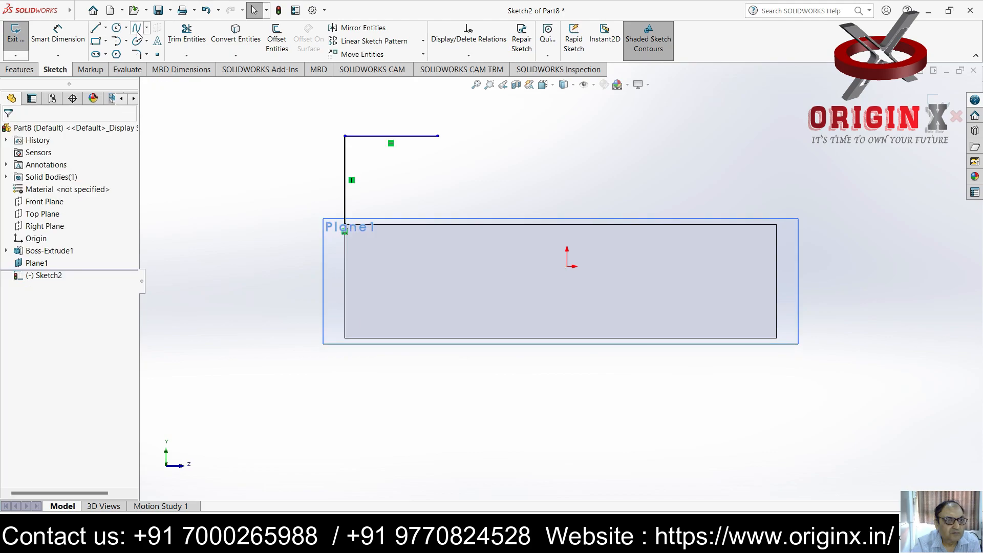
left_click(126, 28)
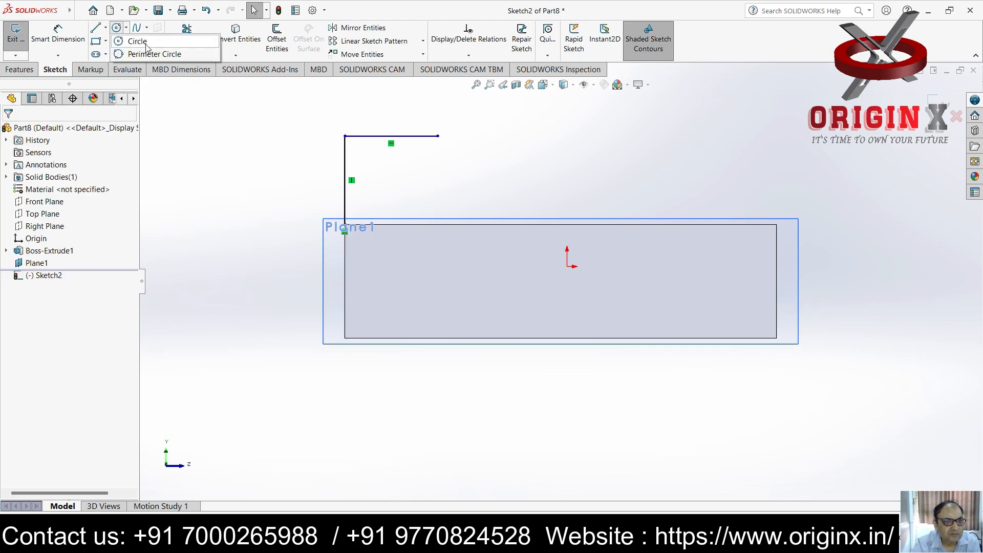
left_click(145, 44)
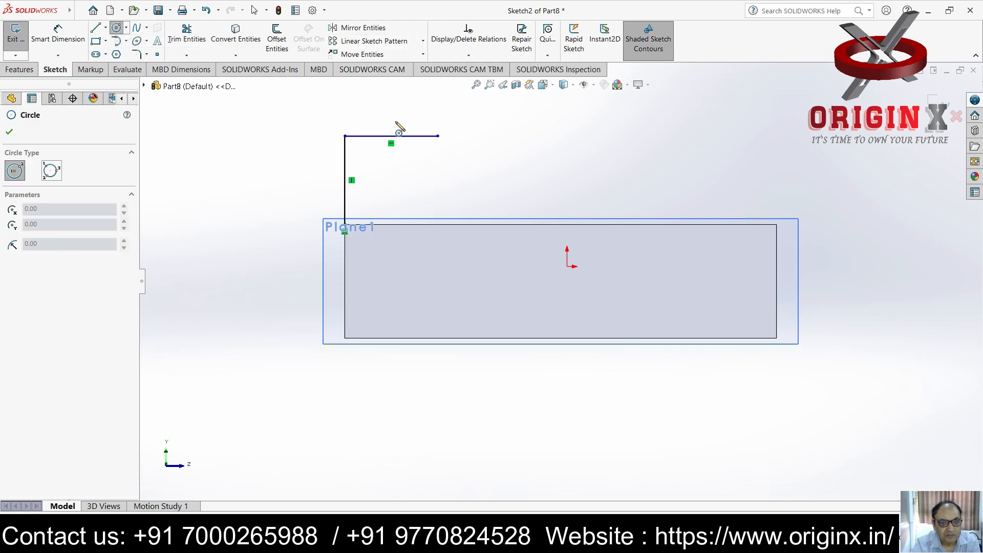
left_click(126, 28)
left_click(145, 54)
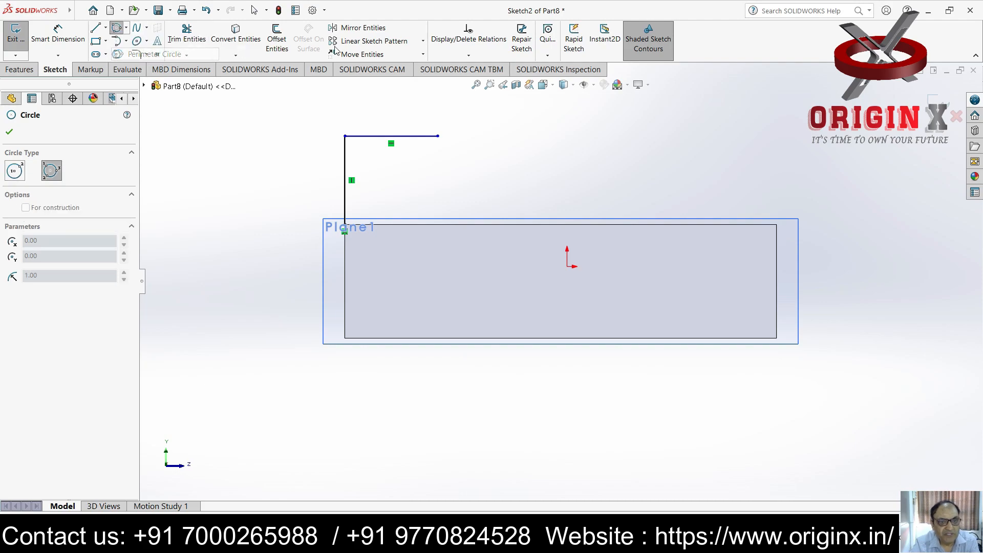
left_click(344, 136)
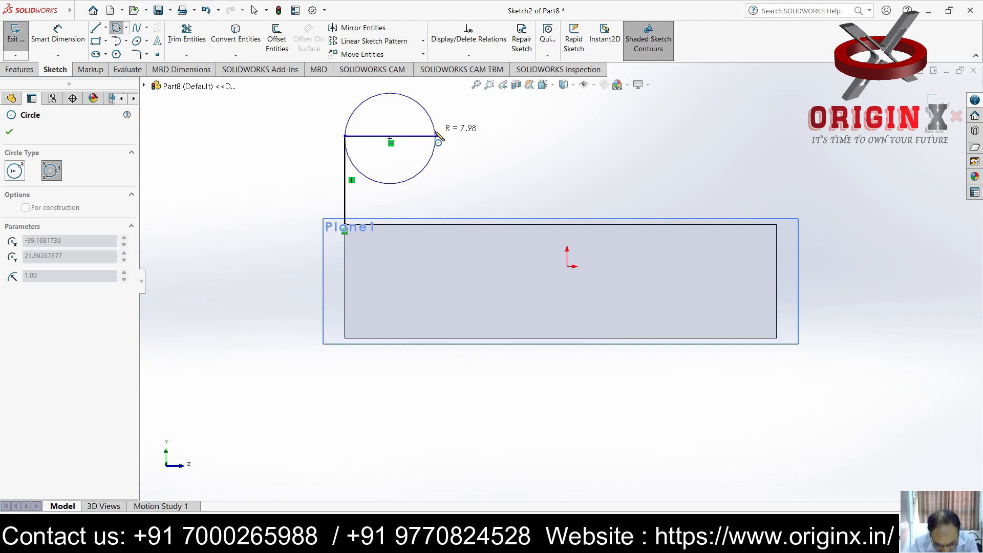
key("Escape")
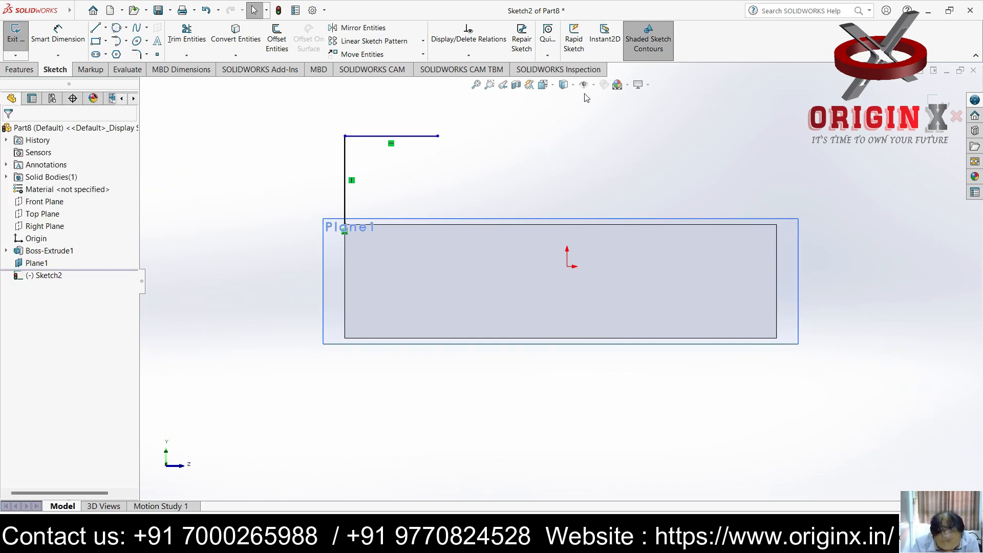
Step: Sketch a perimeter circle about 8.6 mm in radius at the short horizontal line above the block's corner
left_click(126, 27)
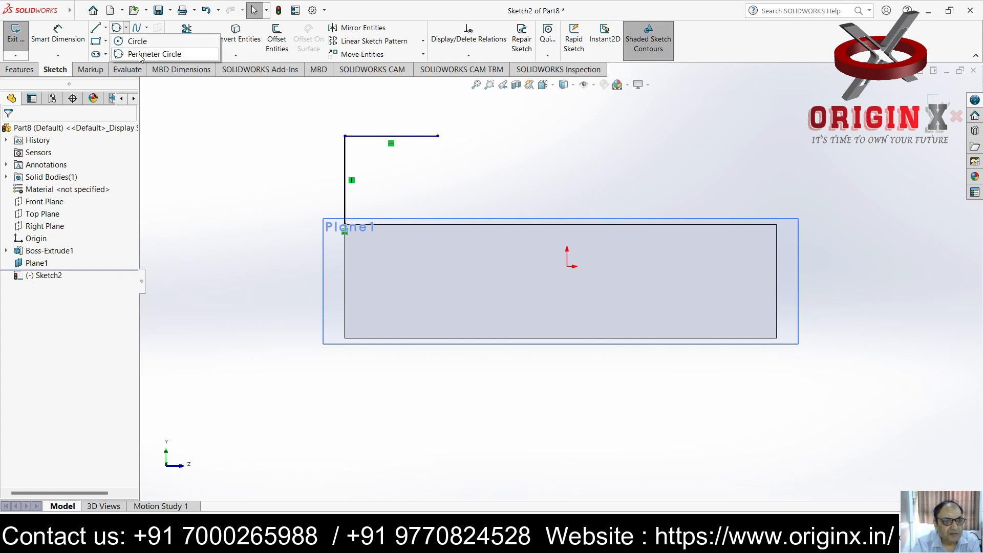
left_click(140, 53)
left_click(345, 138)
left_click(438, 137)
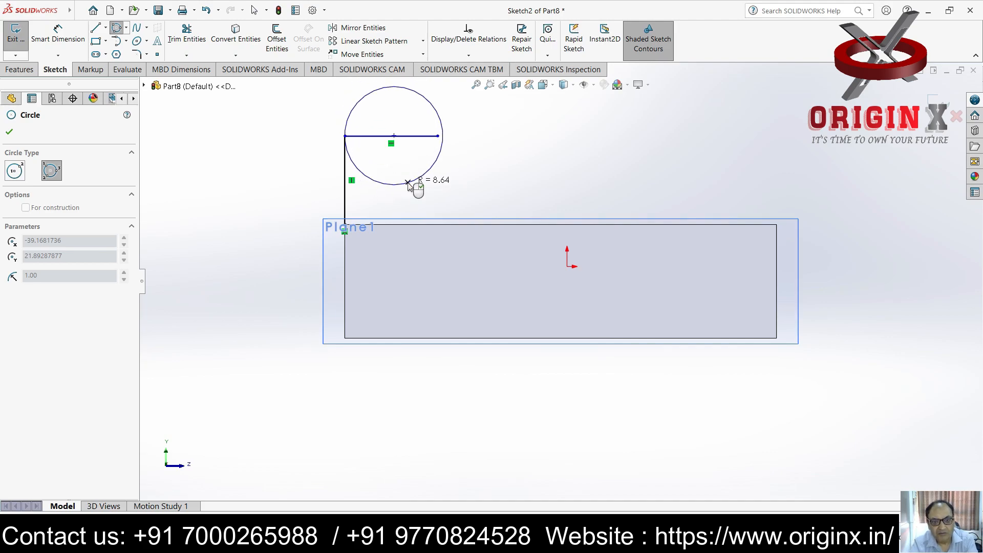
left_click(412, 185)
key("Escape")
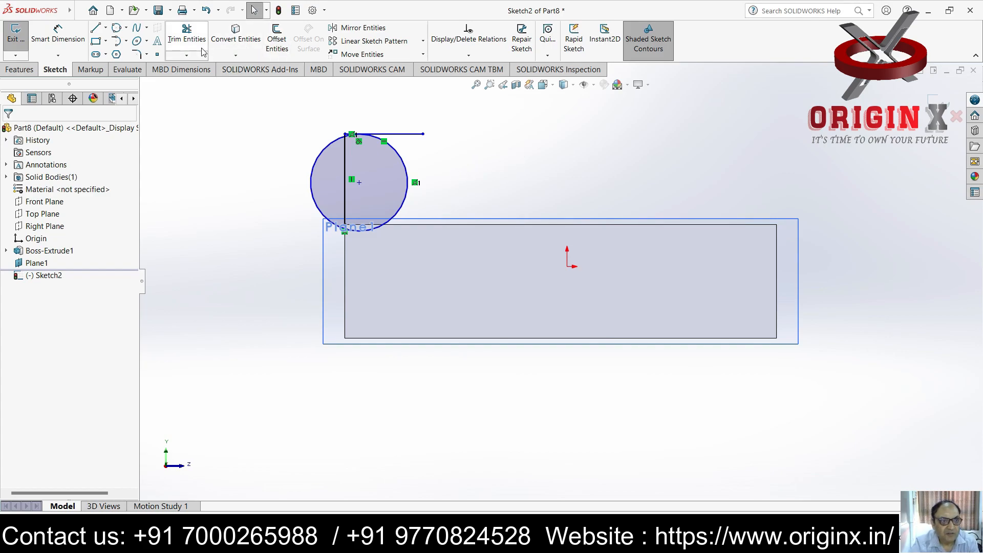
Step: Remove the perimeter circle above the block's corner with Power Trim
left_click(186, 56)
left_click(194, 69)
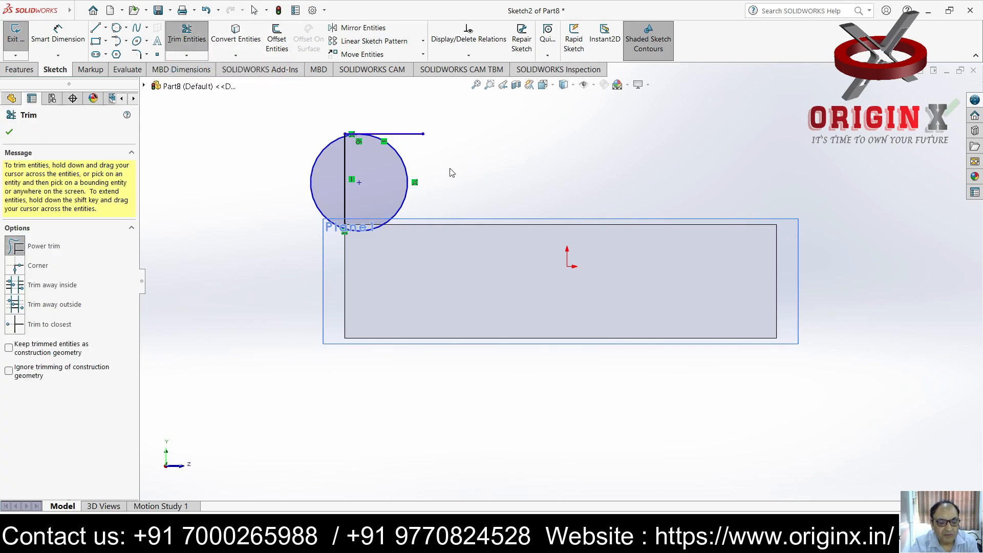
left_click_drag(463, 167, 366, 176)
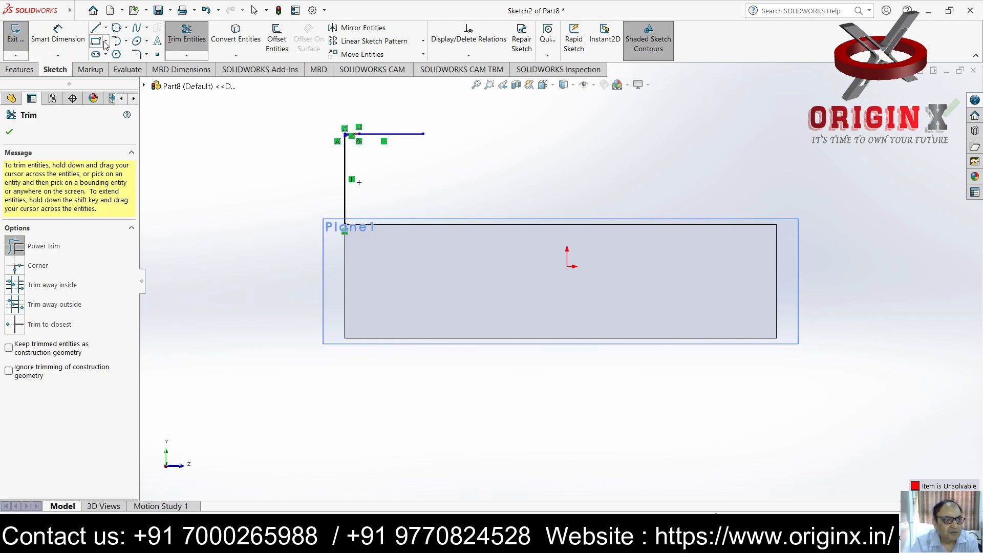
Step: Dimension the short horizontal line above the block's corner and set its length to 40 mm
left_click(58, 32)
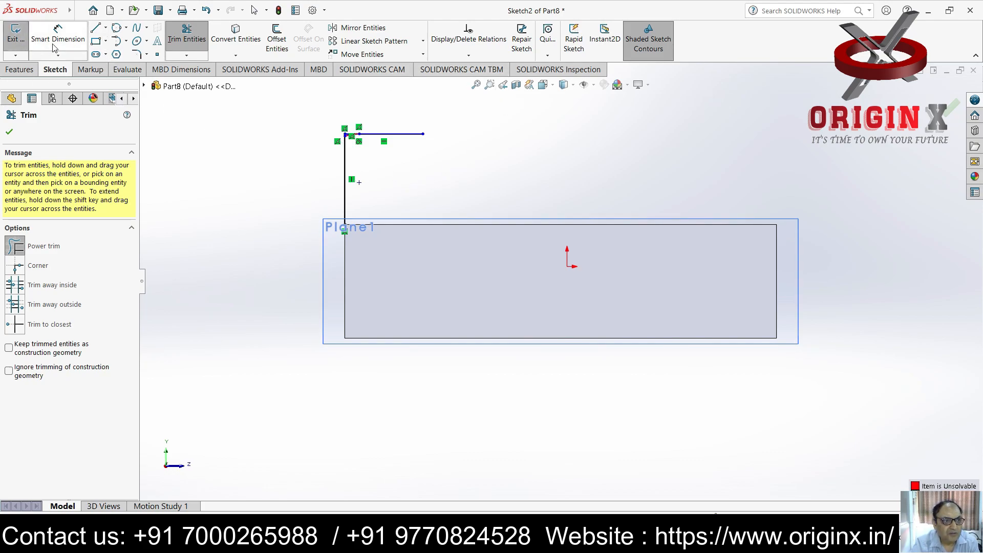
left_click(399, 137)
left_click(395, 115)
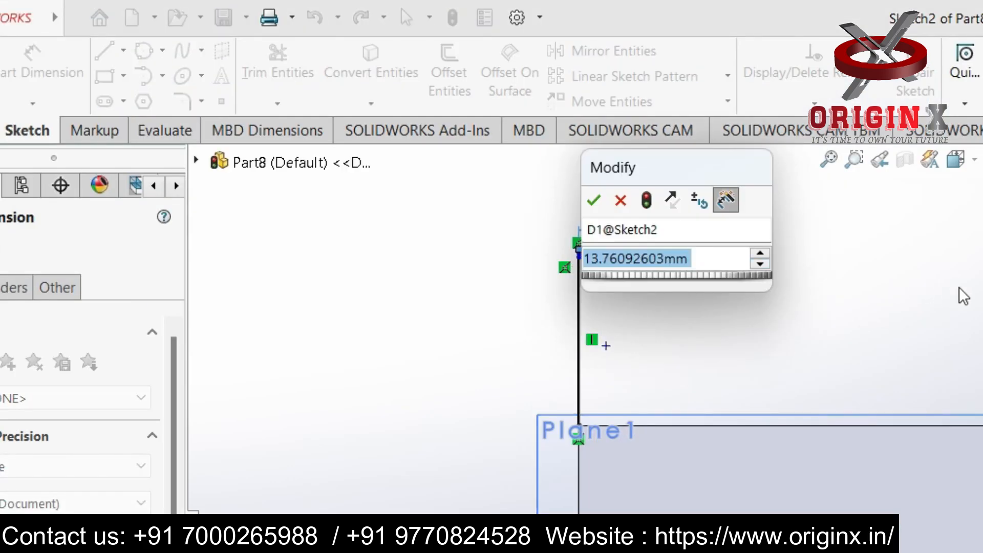
type("40")
key("Return")
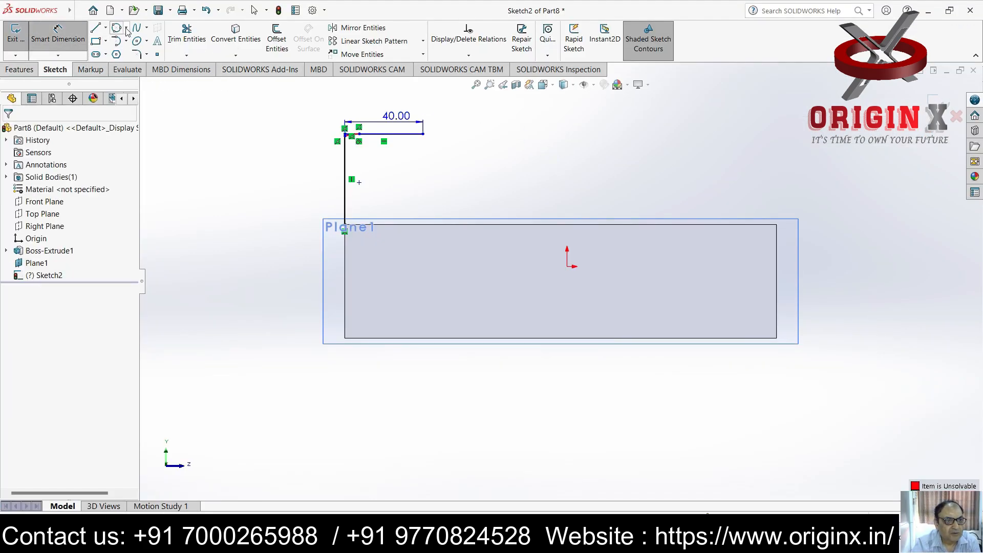
Step: Sketch a centre circle about 6.9 mm in radius from the short horizontal line's midpoint out to its free end
left_click(127, 29)
left_click(137, 42)
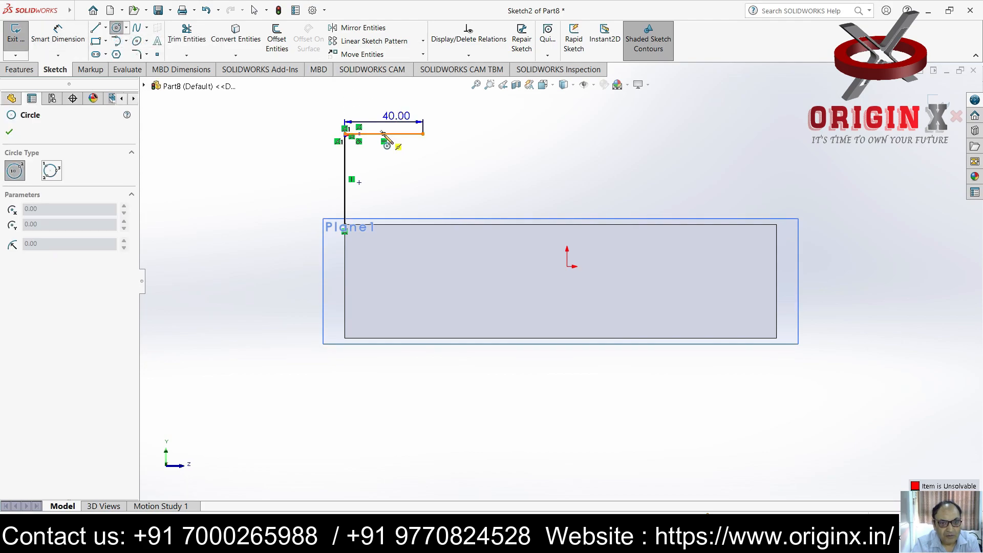
left_click(384, 133)
left_click(423, 133)
key("Escape")
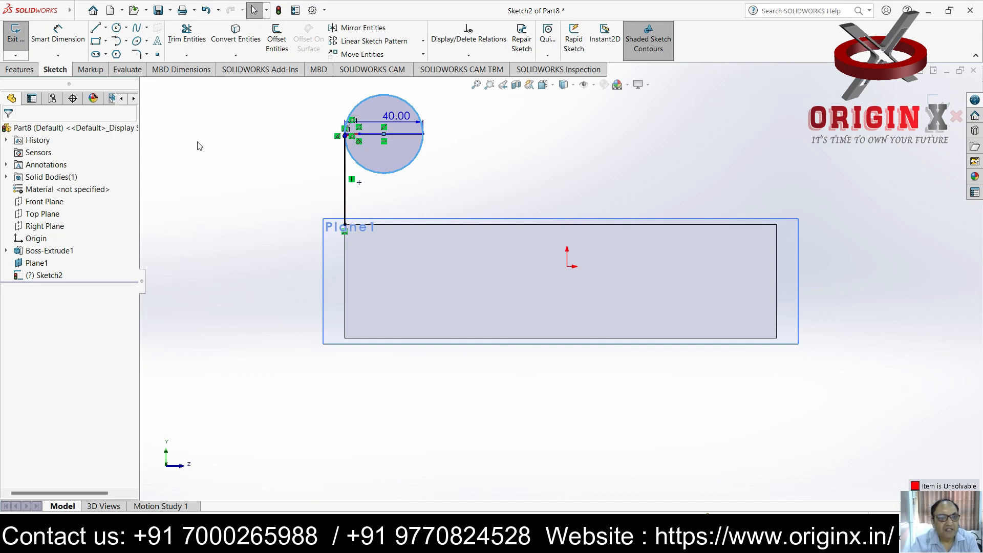
Step: Try to power-trim the lower part of the circle, undo the trim and select the circle
left_click(186, 57)
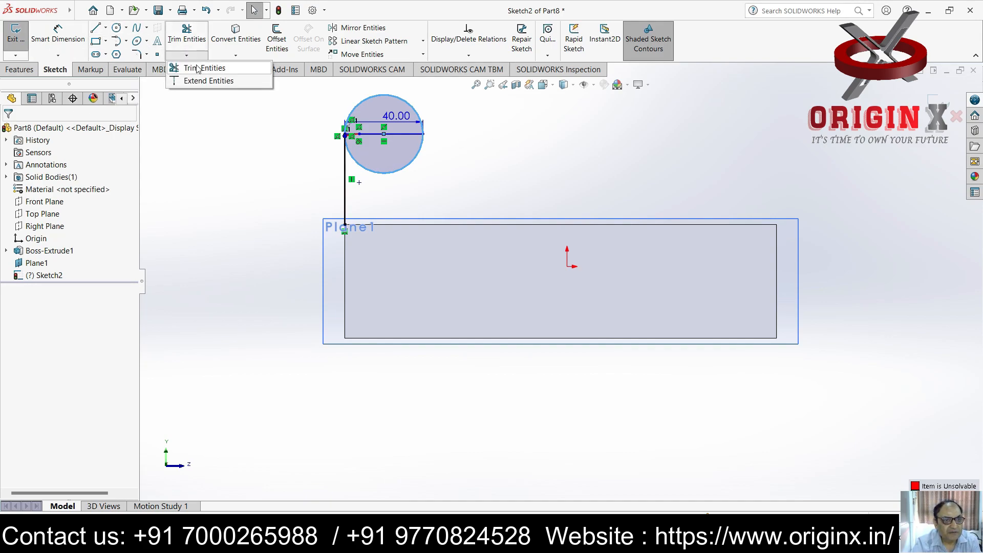
left_click(201, 69)
left_click_drag(385, 189, 384, 160)
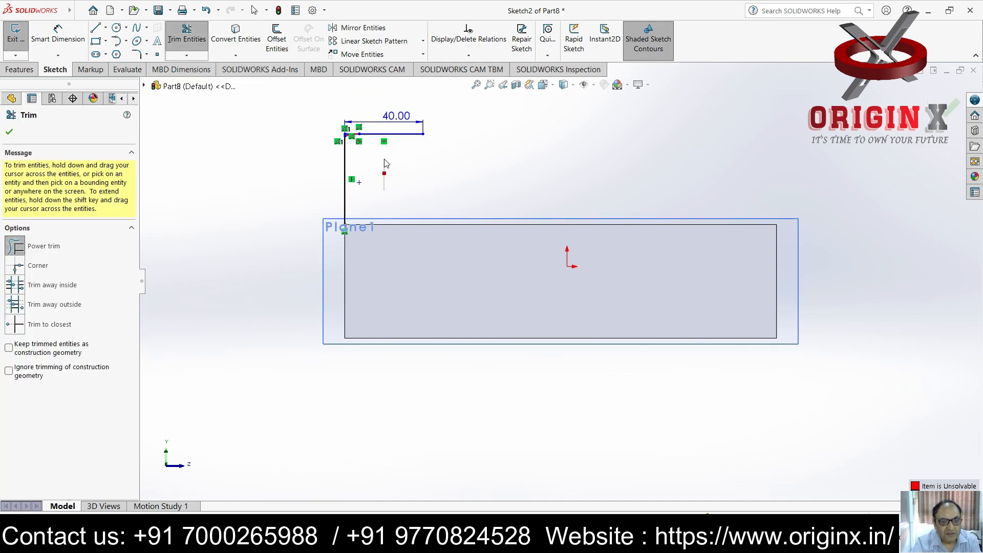
key("Escape")
key("ctrl+z")
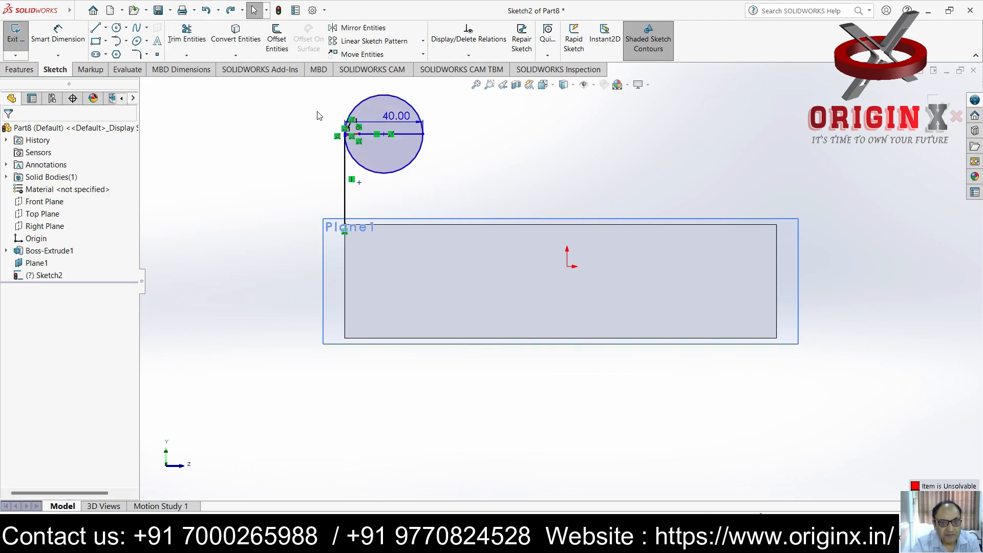
left_click(373, 143)
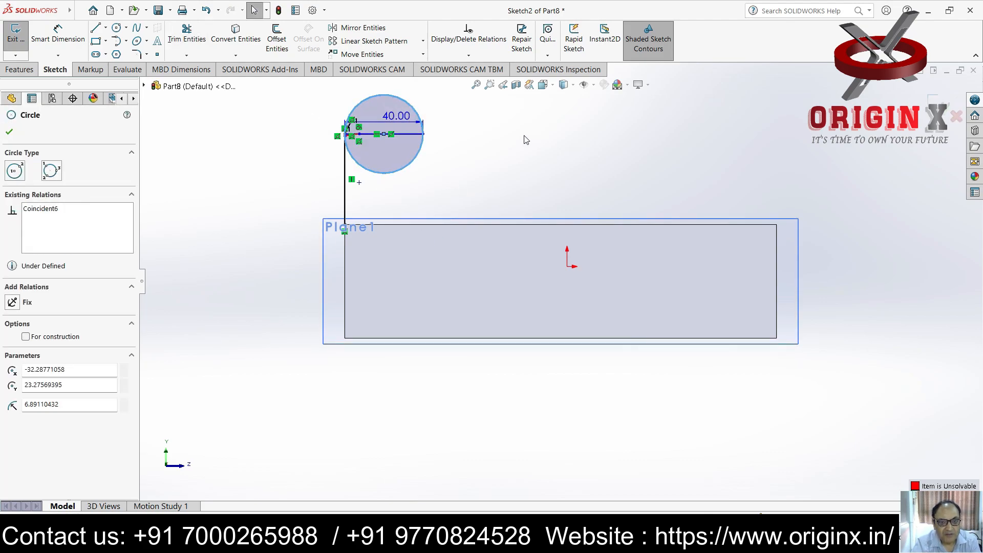
Step: Sketch a slanted line about 70.6 mm long from the block's opposite upper corner to the upper part of the circle
left_click(105, 28)
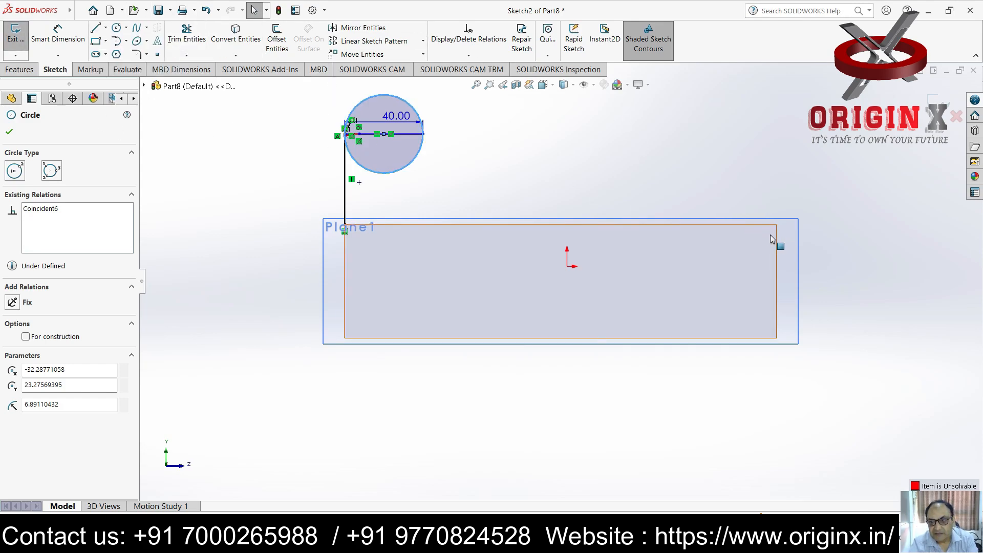
left_click(95, 27)
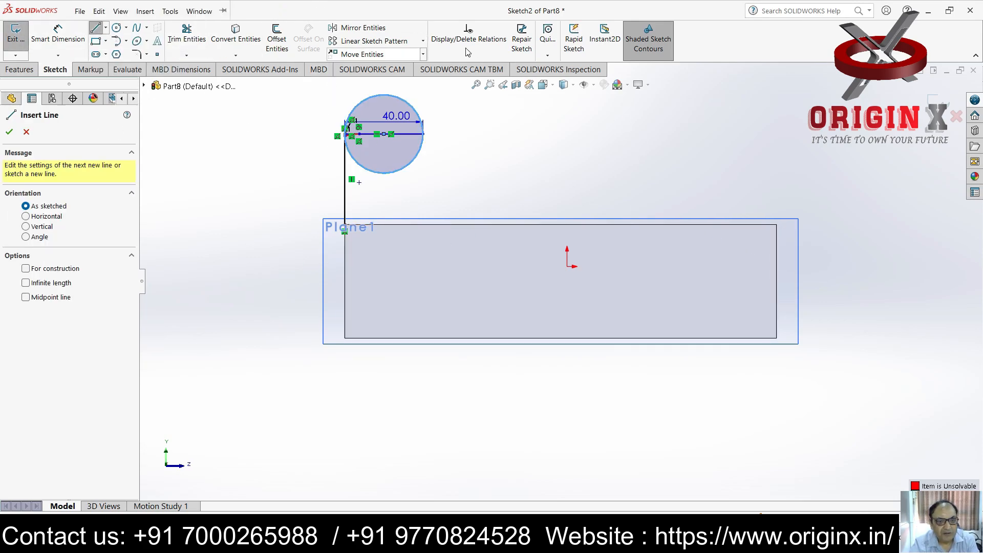
left_click(776, 223)
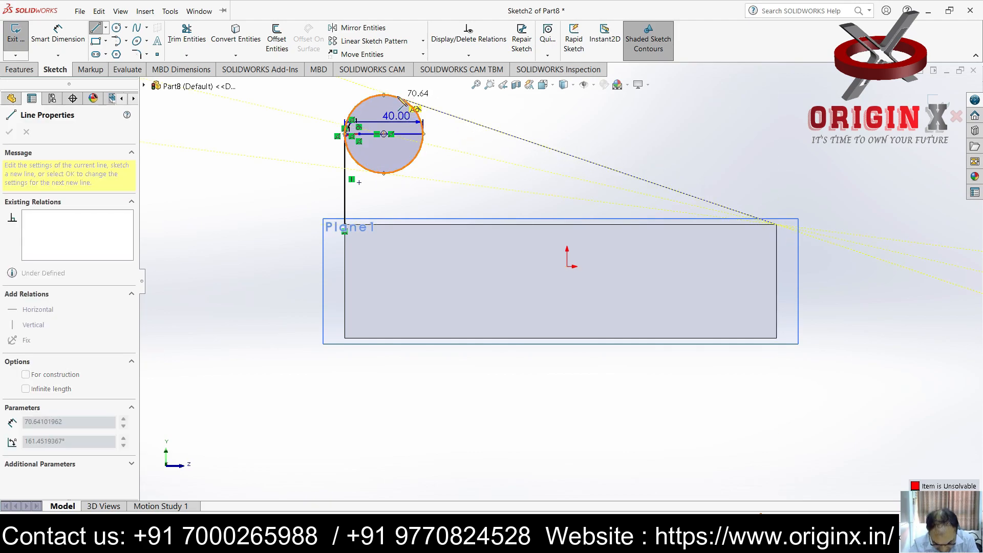
left_click(401, 100)
key("Escape")
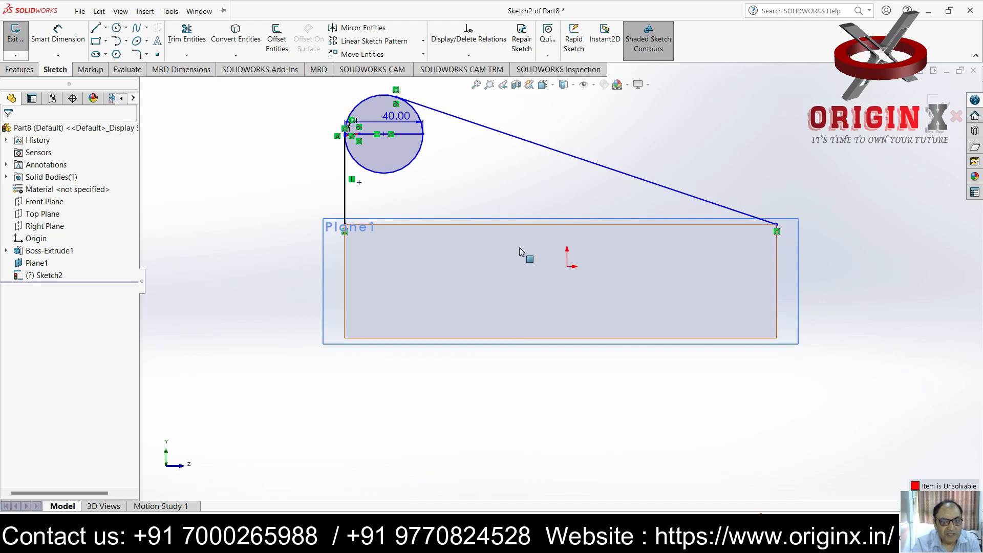
Step: Apply a Tangent relation between the circle and the slanted line
left_click(419, 169)
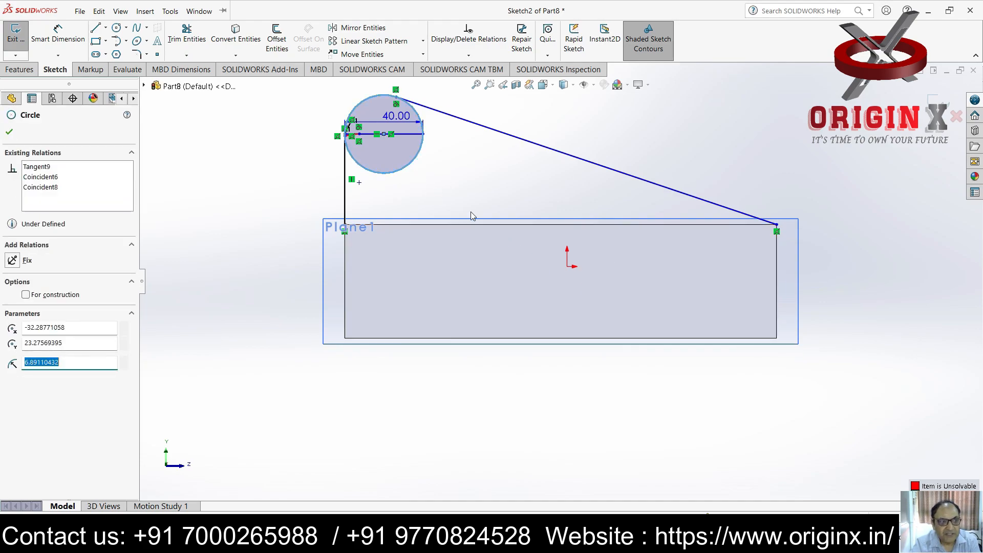
left_click(560, 153, "ctrl")
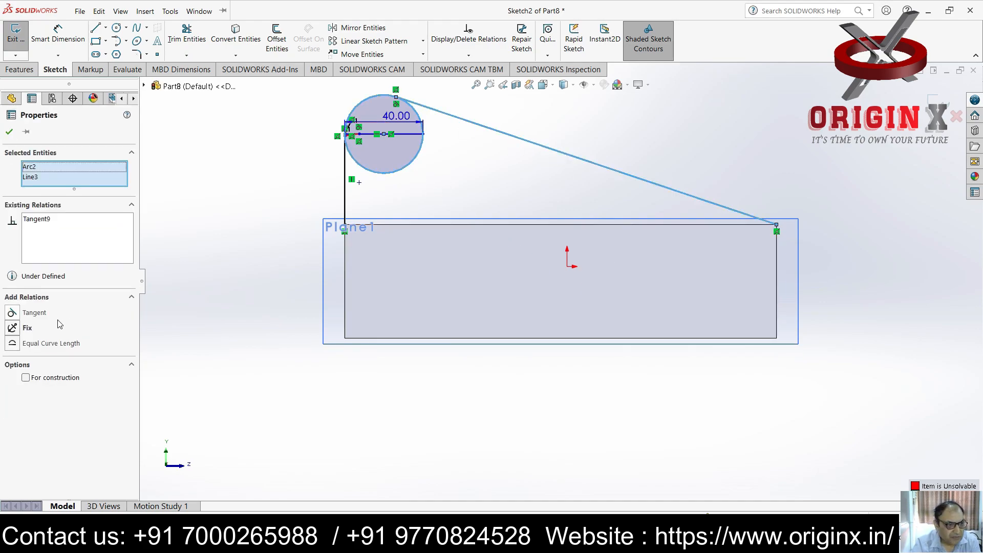
left_click(15, 315)
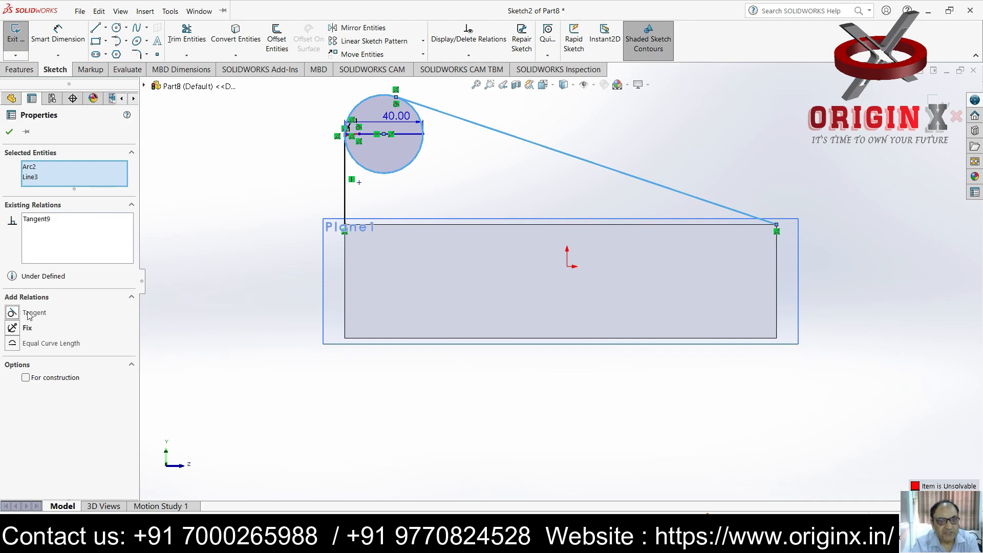
left_click(8, 132)
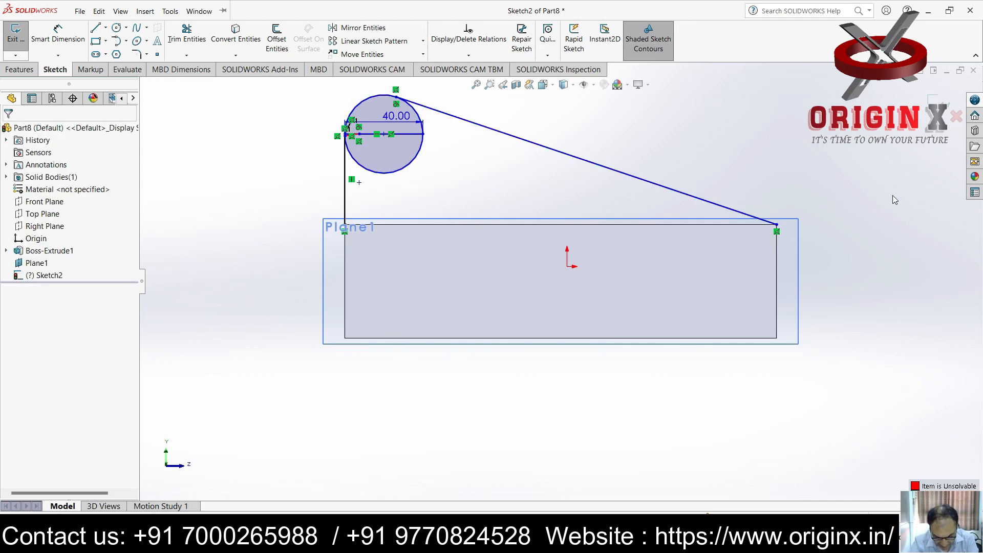
Step: Sketch a 76 mm horizontal line along the block's top edge between its two upper corners
left_click(95, 28)
left_click(344, 225)
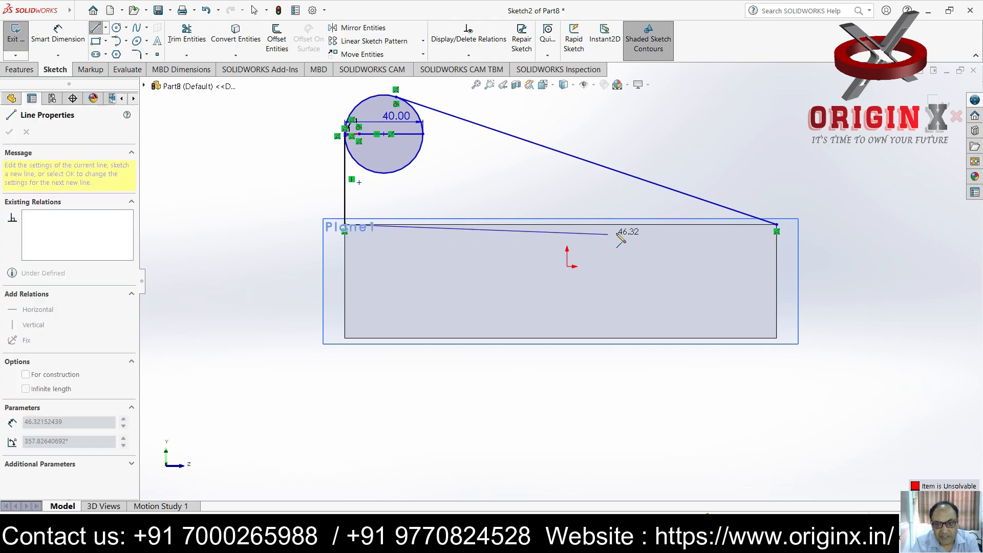
left_click(776, 224)
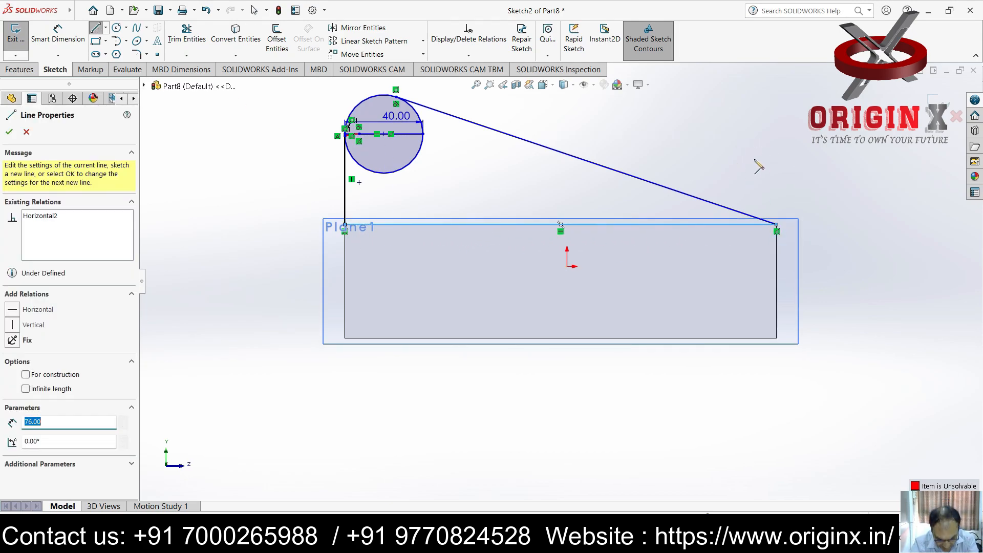
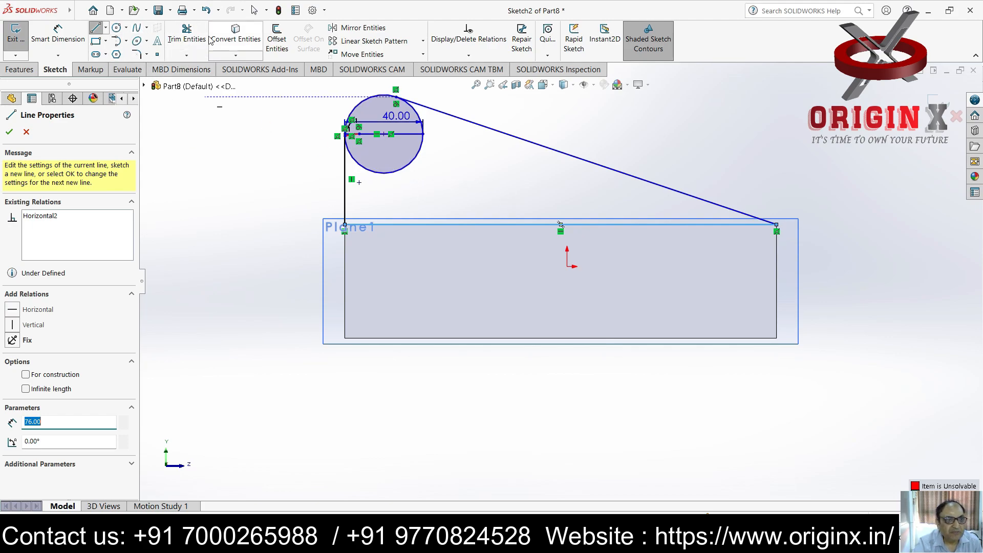
Step: Trim away the lower part of the circle, leaving the arc between the vertical and slanted lines
left_click(186, 55)
left_click(201, 68)
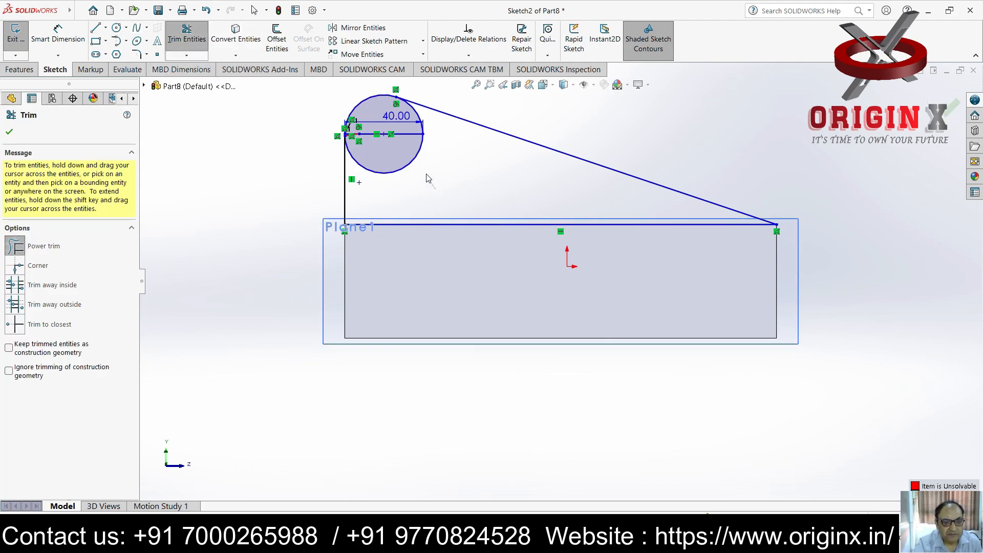
left_click_drag(431, 182, 414, 158)
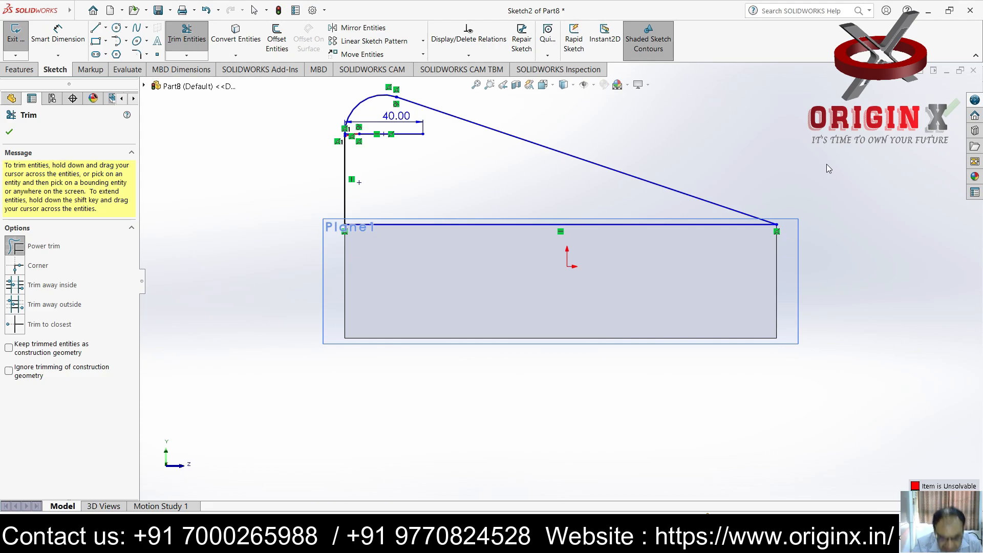
Step: Try to extrude the raised profile 28 mm as a blind boss in the reversed direction
left_click(22, 71)
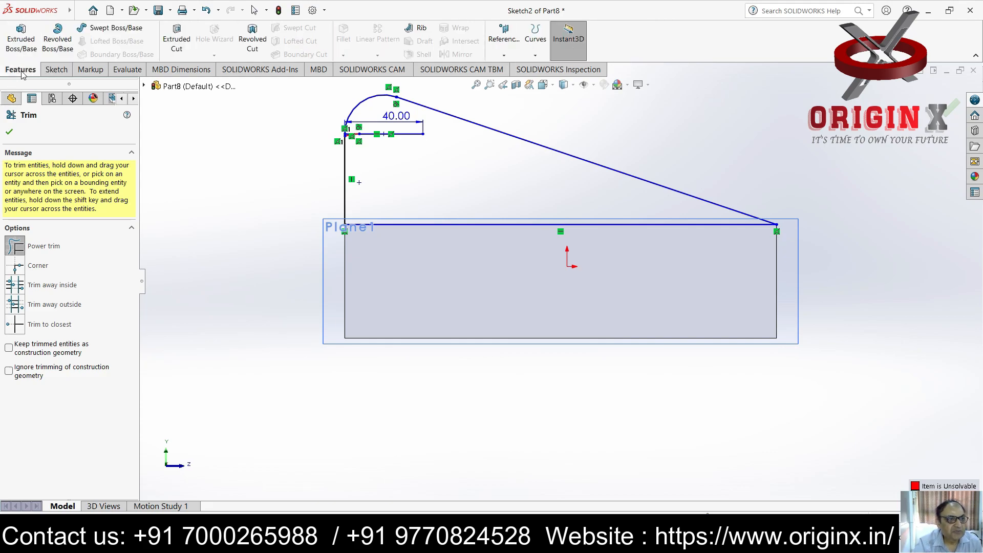
left_click(21, 40)
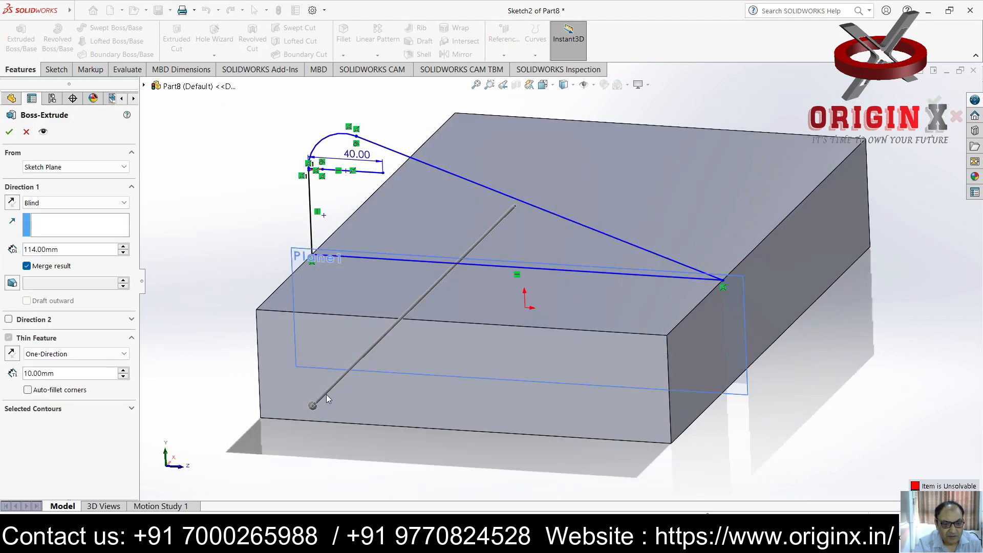
left_click_drag(313, 405, 560, 85)
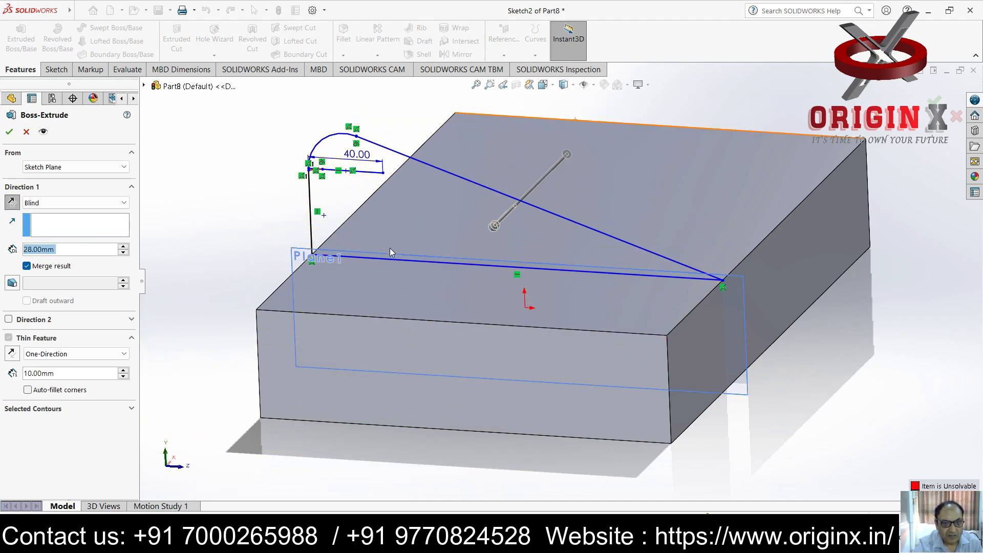
key("Escape")
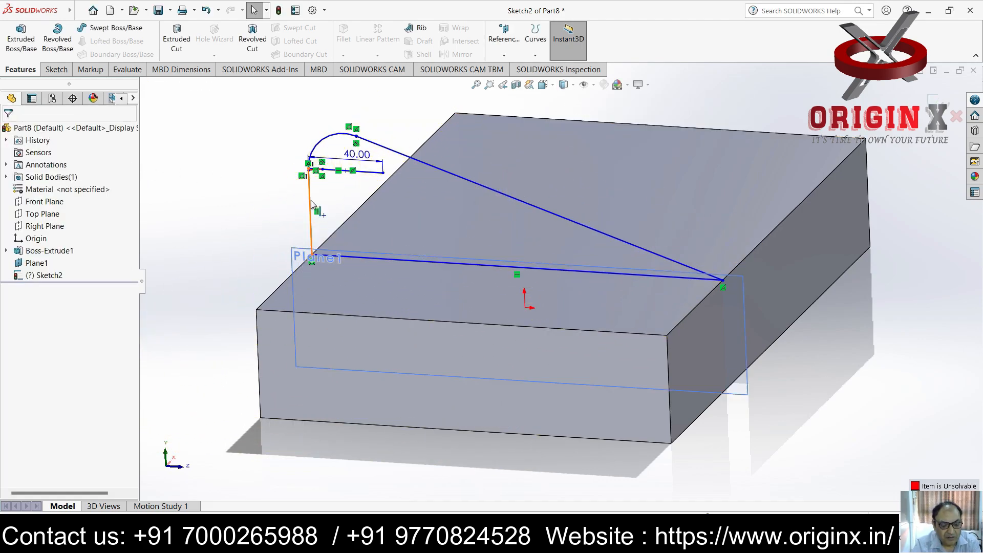
Step: Select the profile's base line, slanted line, arc and vertical line, and try a 20 mm blind boss extrusion in the reversed direction
left_click(310, 203)
left_click(392, 259)
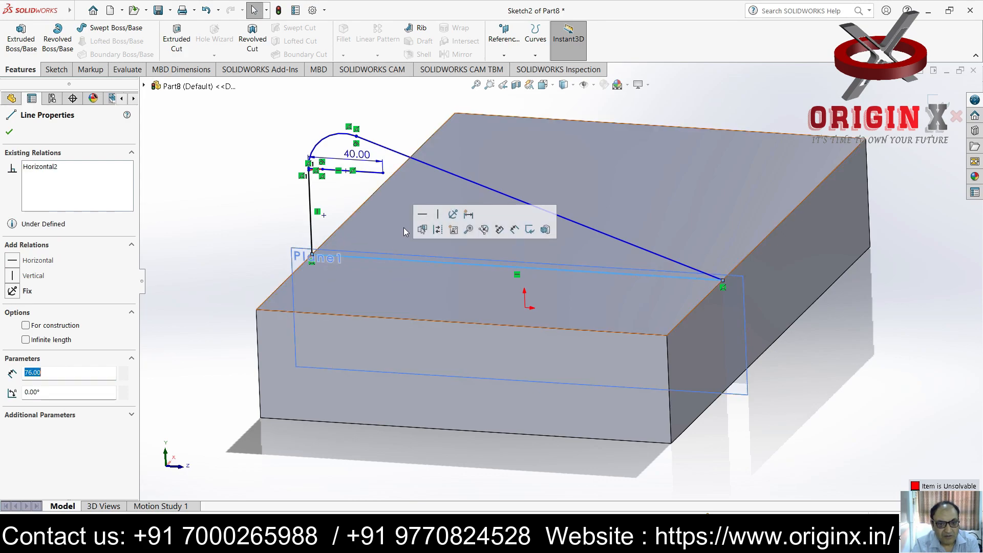
left_click(456, 178, "ctrl")
left_click(321, 146, "ctrl")
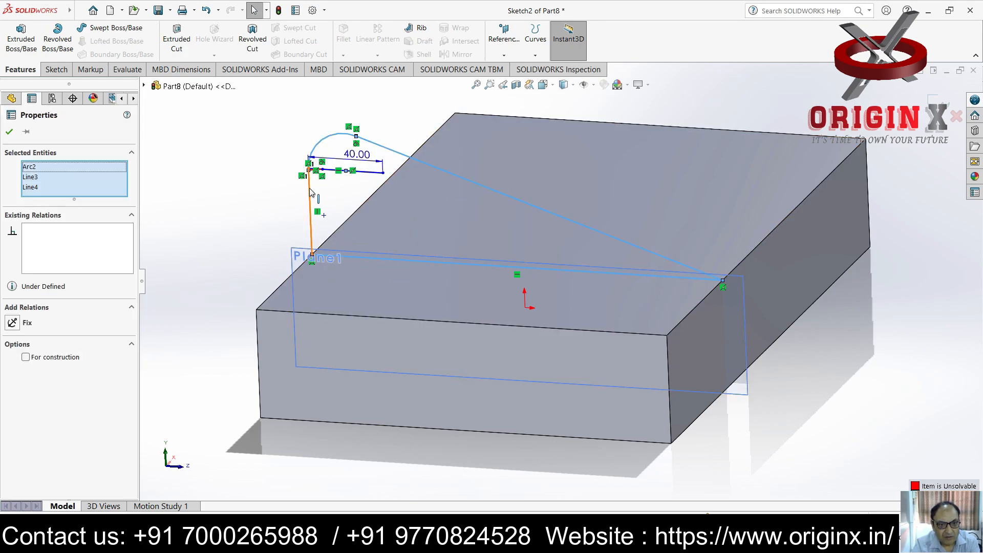
left_click(311, 225, "ctrl")
left_click(10, 133)
mouse_move(408, 351)
middle_mouse_down()
mouse_move(527, 369)
mouse_move(464, 371)
middle_mouse_up()
left_click(21, 38)
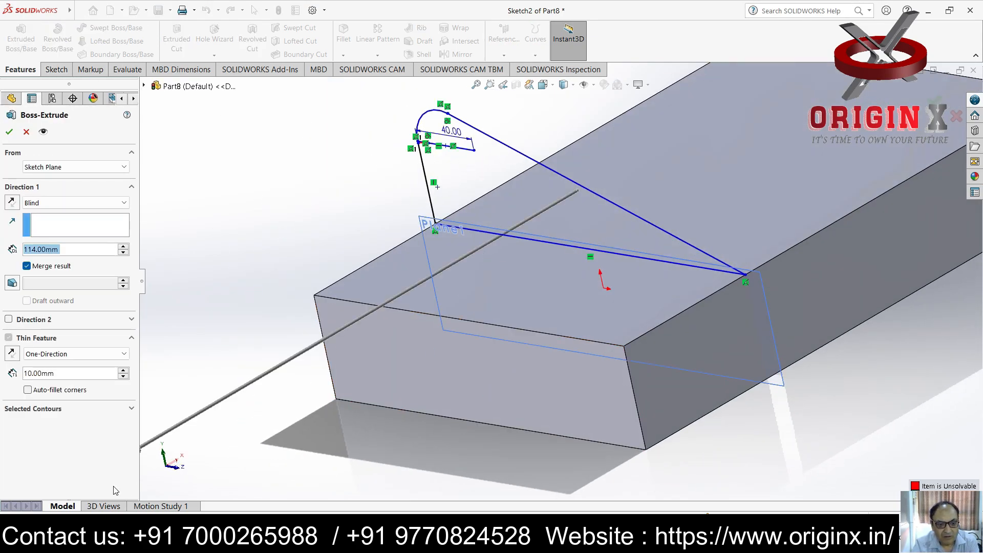
scroll(320, 408, "up", 5)
left_click_drag(386, 349, 600, 239)
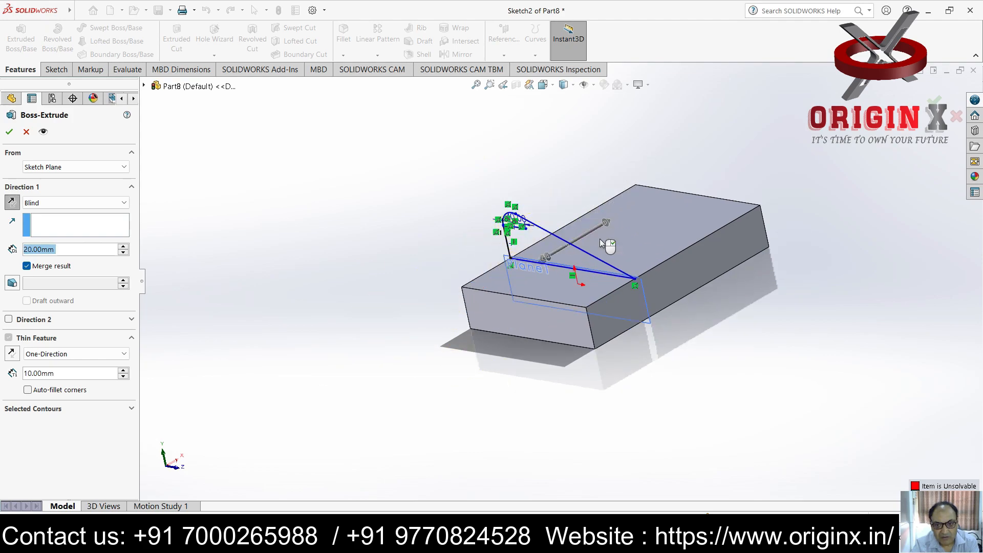
left_click(31, 133)
scroll(551, 196, "down", 5)
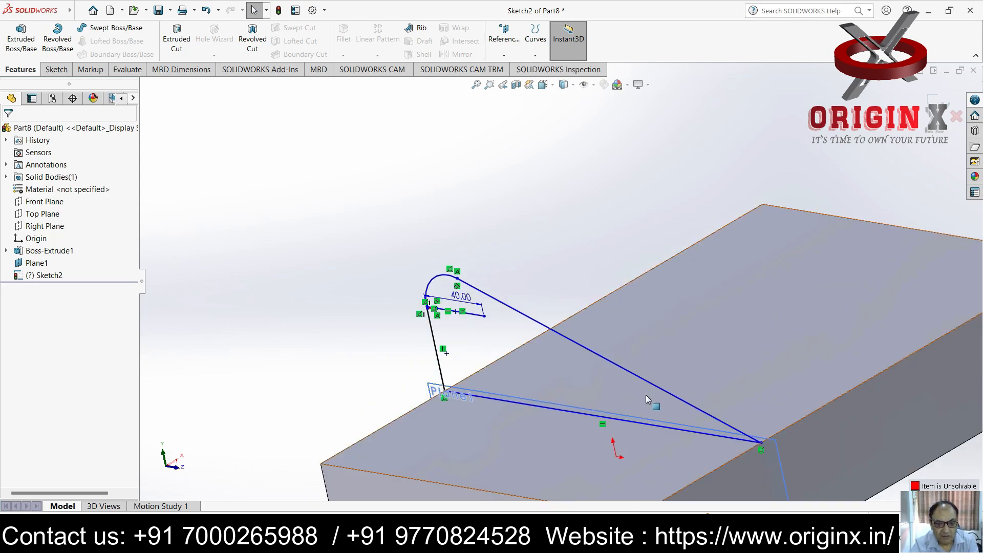
scroll(557, 384, "up", 2)
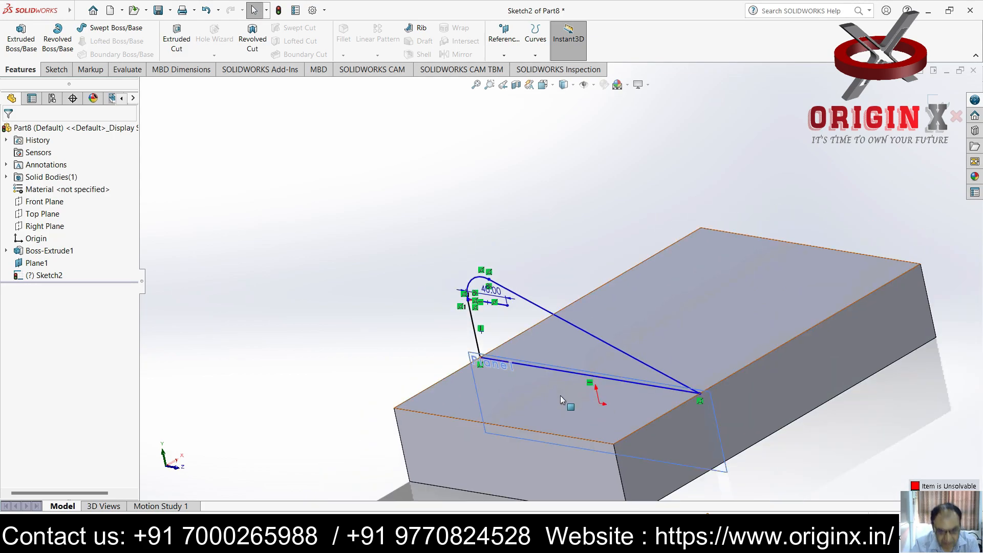
middle_click_drag(559, 379, 575, 373)
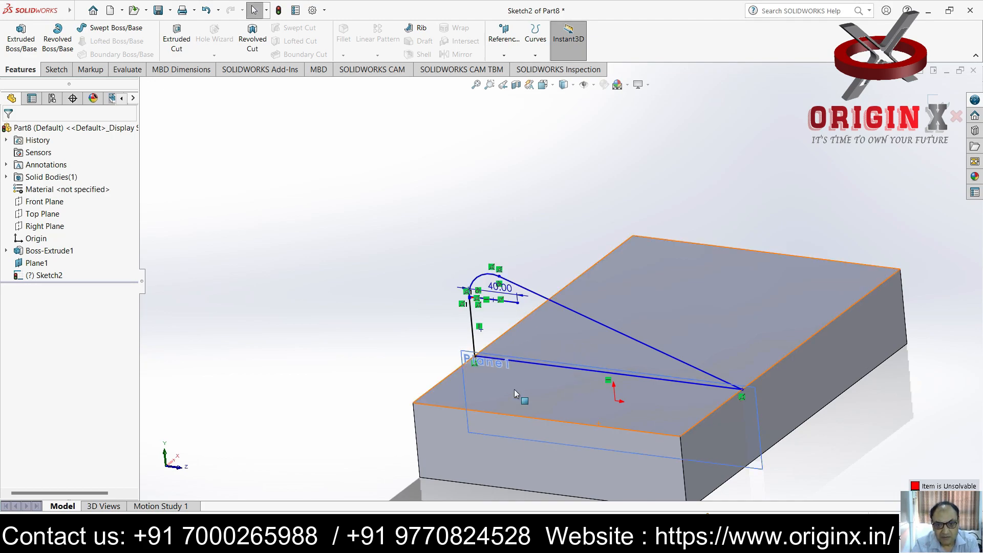
Step: Delete the profile's vertical line between the block's upper corner and the arc
left_click(471, 321)
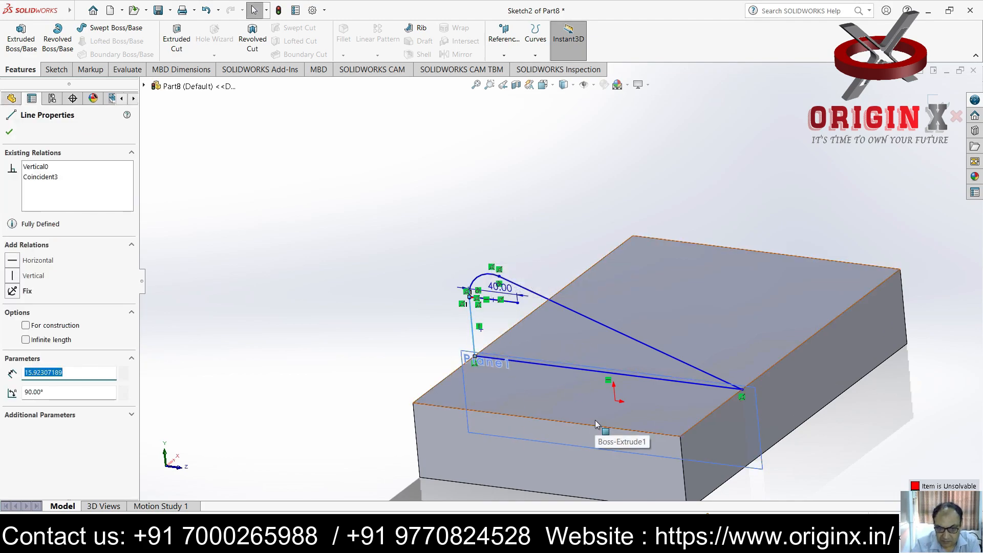
key("Delete")
key("alt+t")
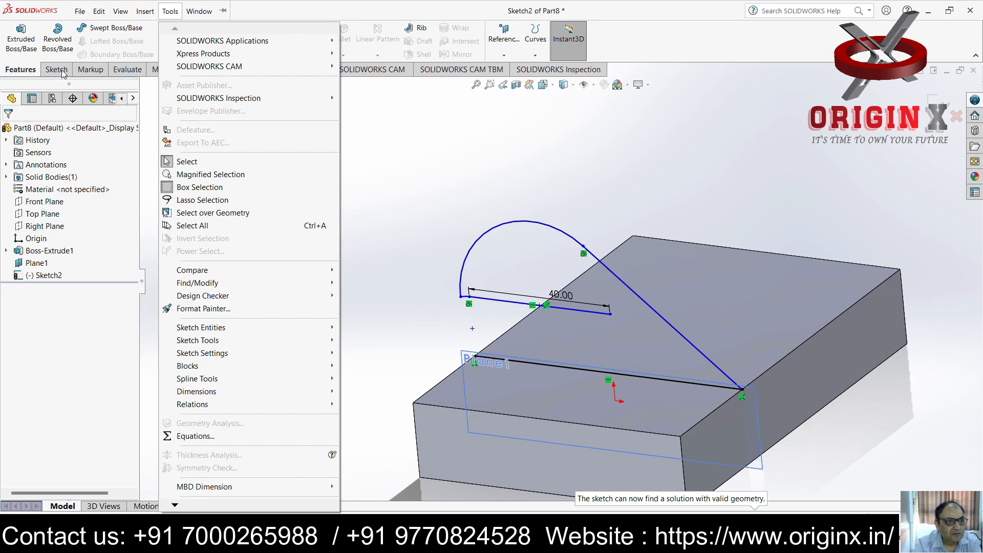
Step: Sketch a line from the arc's free end down to the base line's endpoint at the block's upper edge
left_click(62, 72)
left_click(95, 29)
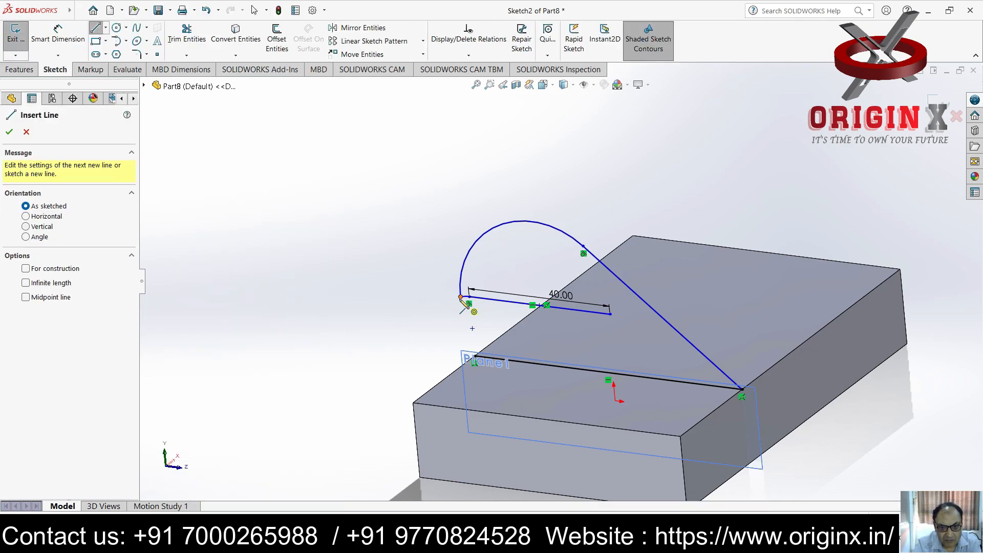
left_click(461, 297)
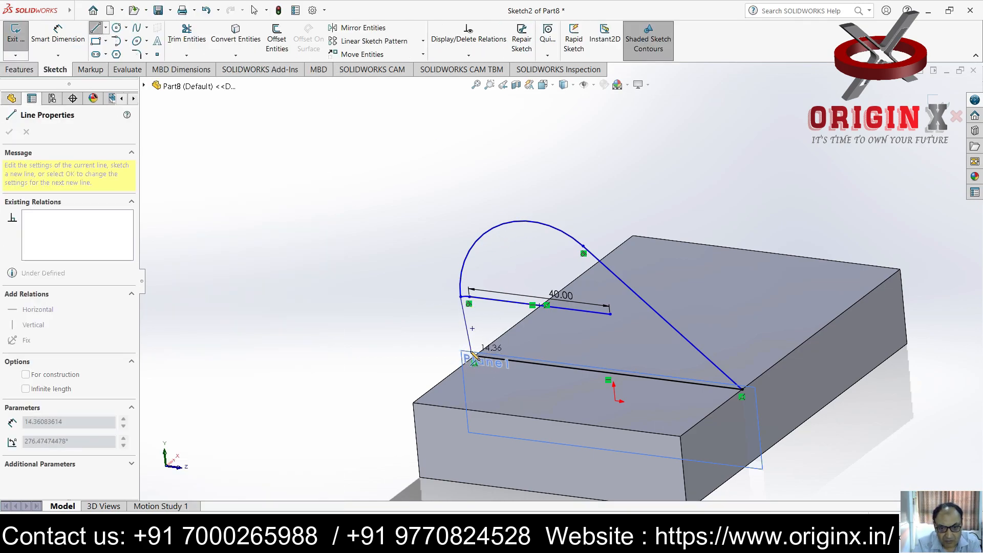
scroll(486, 358, "down", 3)
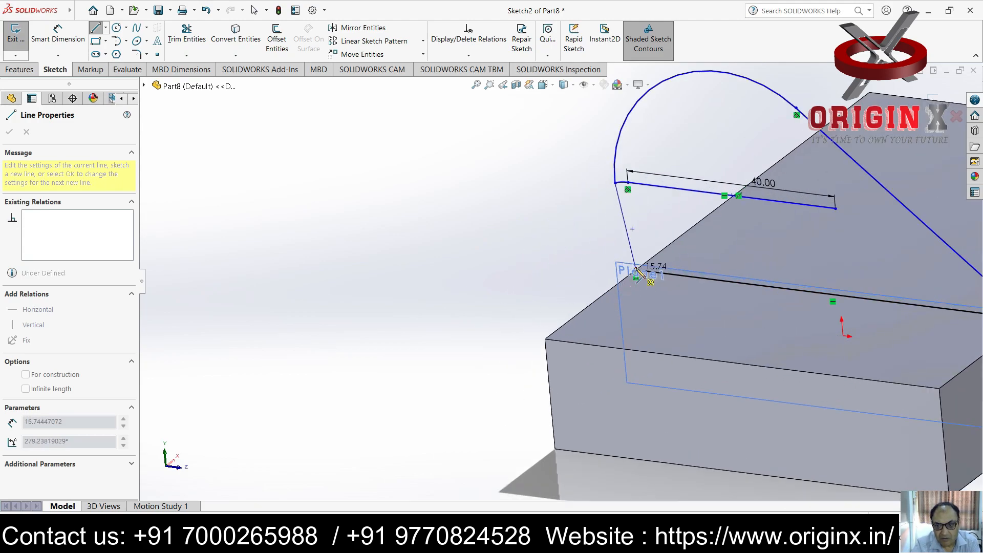
left_click(631, 278)
key("Escape")
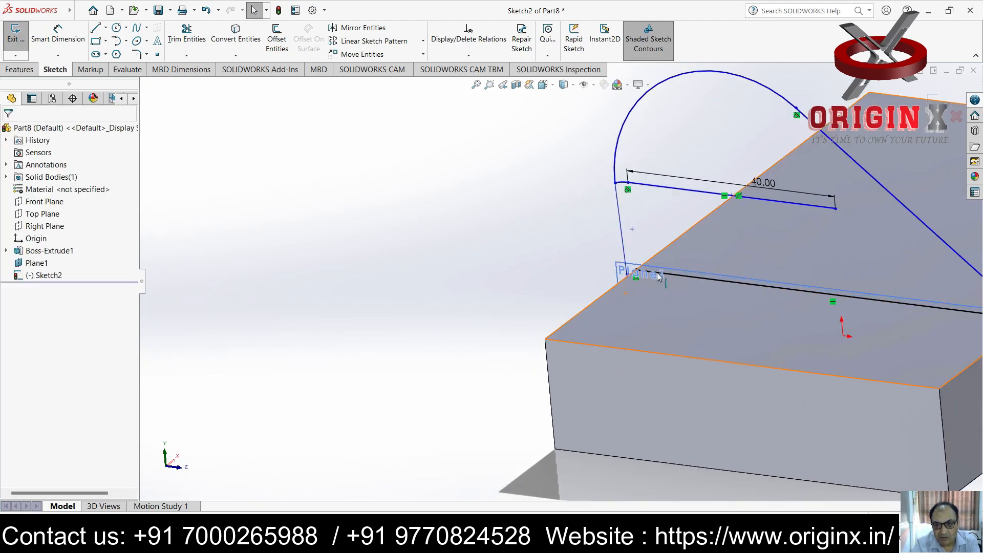
scroll(640, 250, "up", 3)
scroll(483, 407, "down", 6)
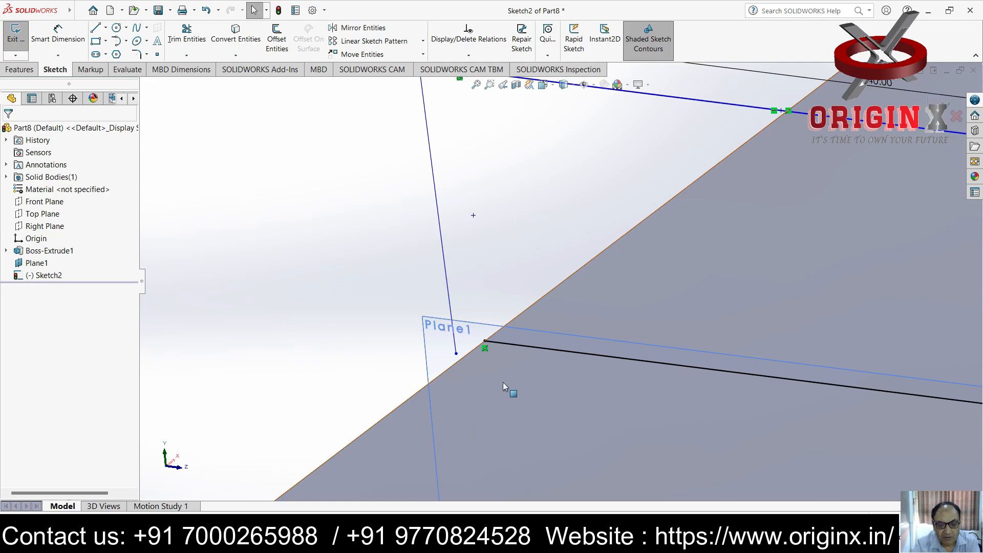
scroll(476, 367, "up", 6)
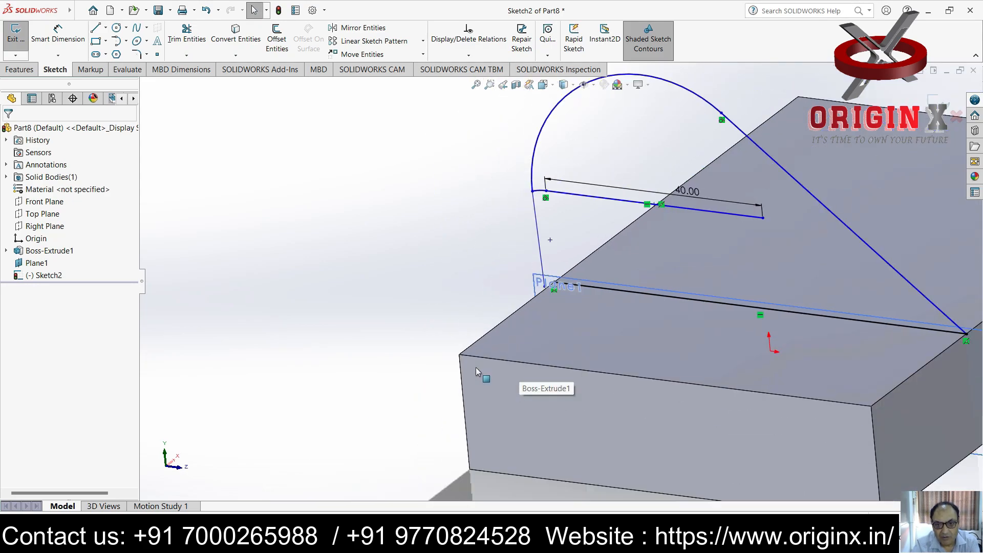
left_click(553, 283)
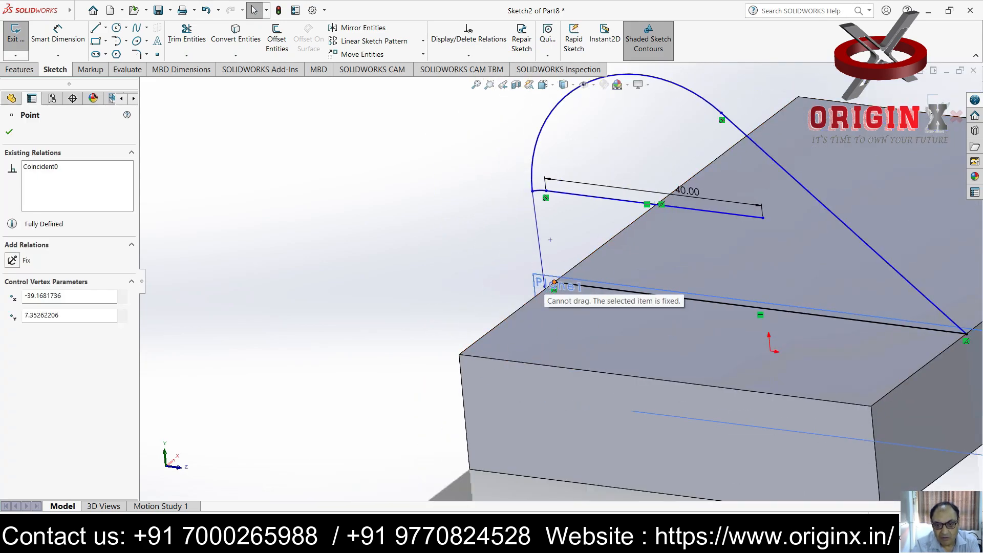
Step: Delete the base line, the new side line and the 40 mm horizontal line from the profile sketch
left_click_drag(570, 216, 449, 280)
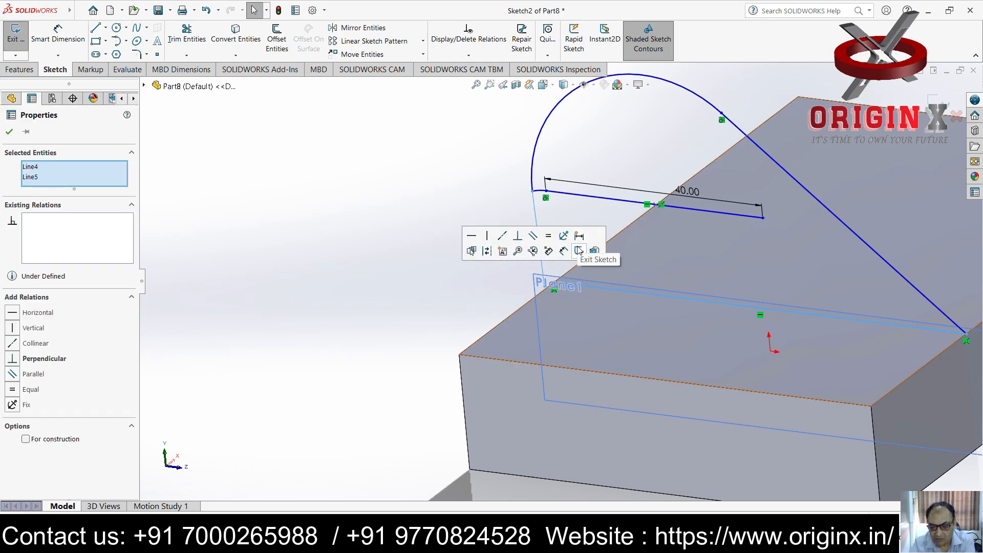
key("Delete")
scroll(540, 229, "up", 4)
scroll(568, 218, "down", 3)
left_click_drag(625, 243, 580, 313)
key("Delete")
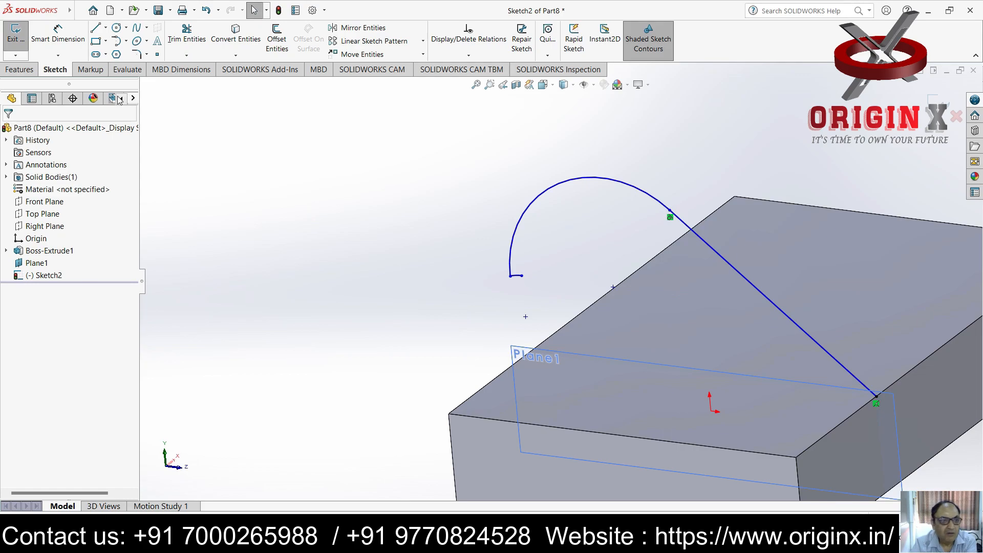
Step: Sketch a line about 18.4 mm long from the arc's lower end down to the block's top edge
left_click(96, 28)
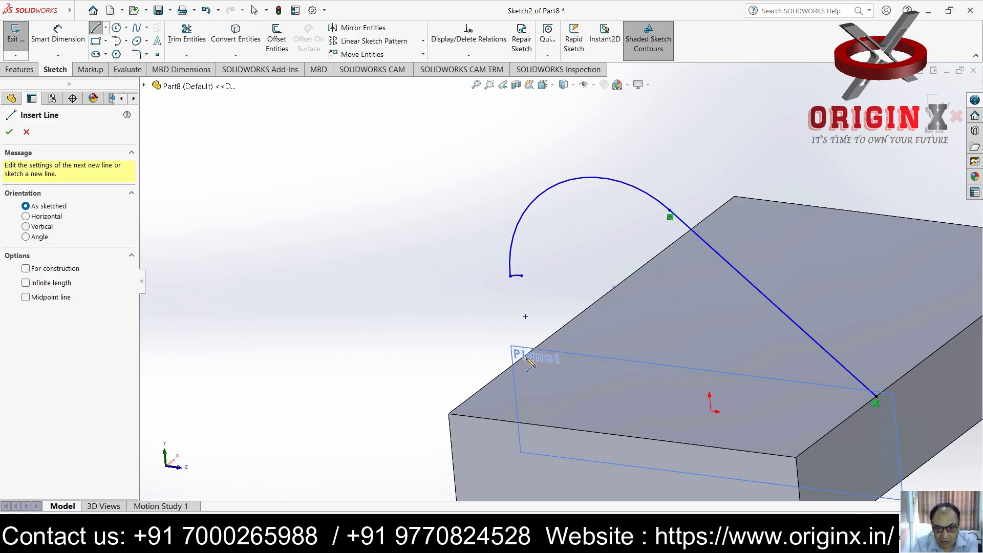
scroll(522, 359, "up", 3)
scroll(522, 335, "down", 4)
left_click(544, 220)
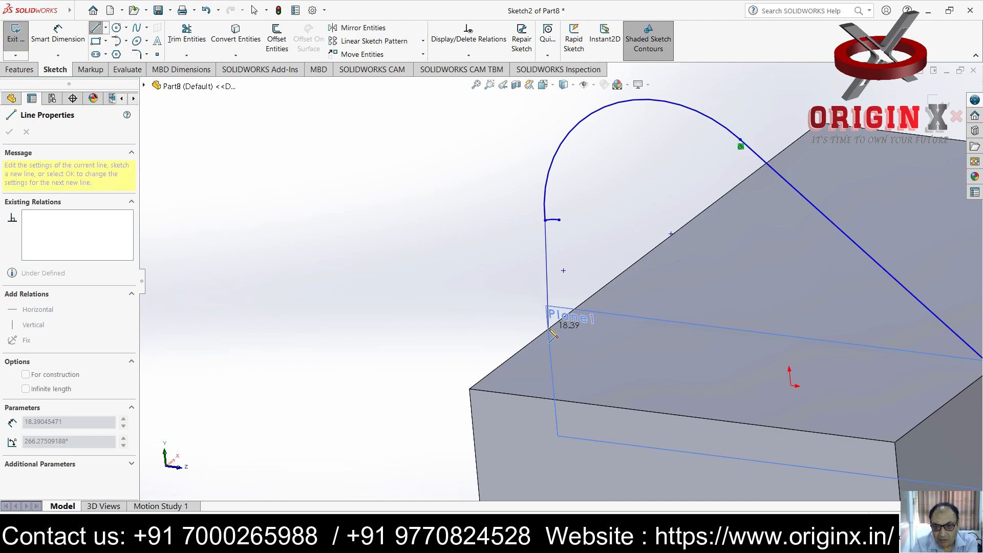
left_click(549, 329)
key("Escape")
key("Escape")
Step: Trim away the new line between the arc's lower end and the block's edge with Power Trim
scroll(561, 308, "up", 4)
scroll(558, 309, "down", 6)
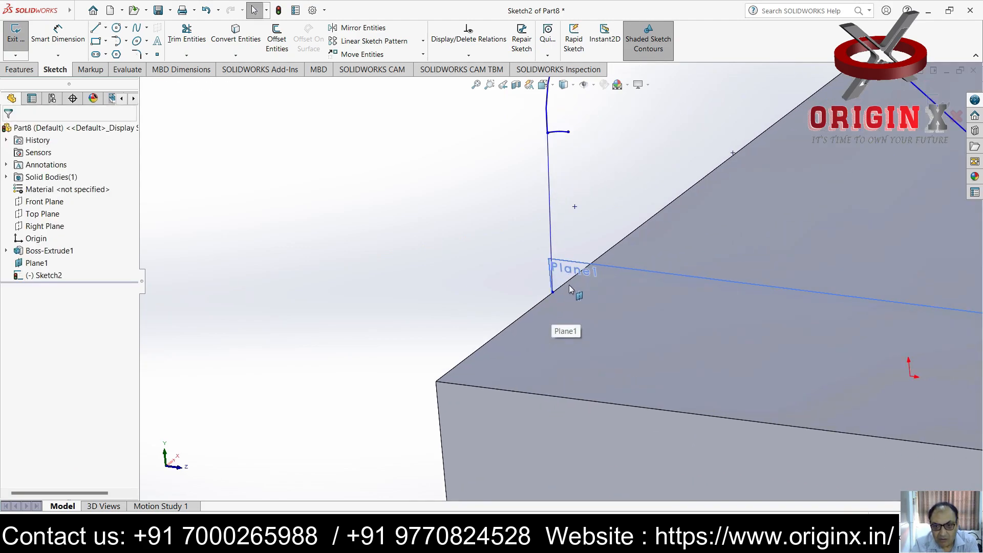
scroll(569, 286, "down", 2)
scroll(560, 259, "down", 1)
left_click(185, 56)
left_click(198, 68)
left_click_drag(463, 265, 497, 281)
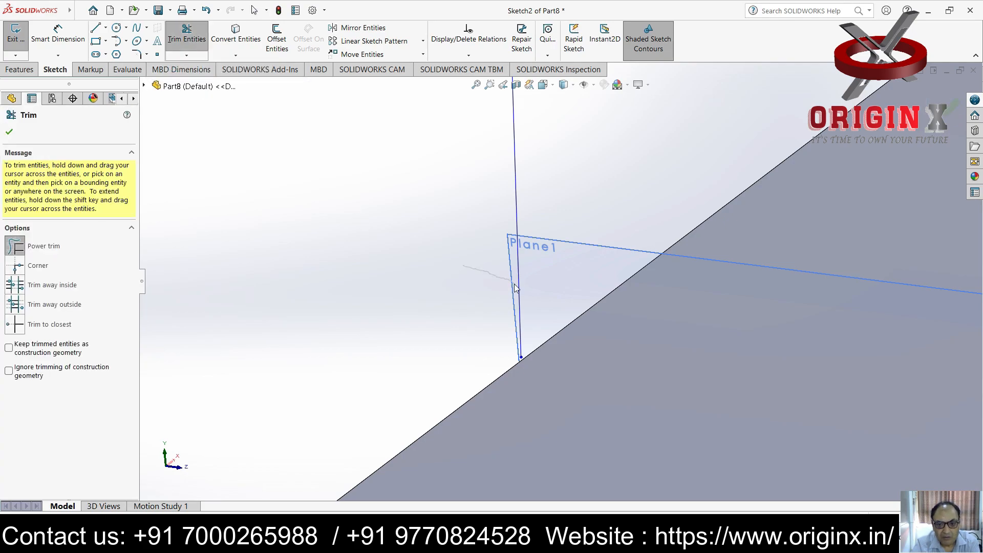
Step: Leave trimming and delete the slanted line, the arc and the short horizontal stub to empty the sketch
scroll(533, 335, "up", 3)
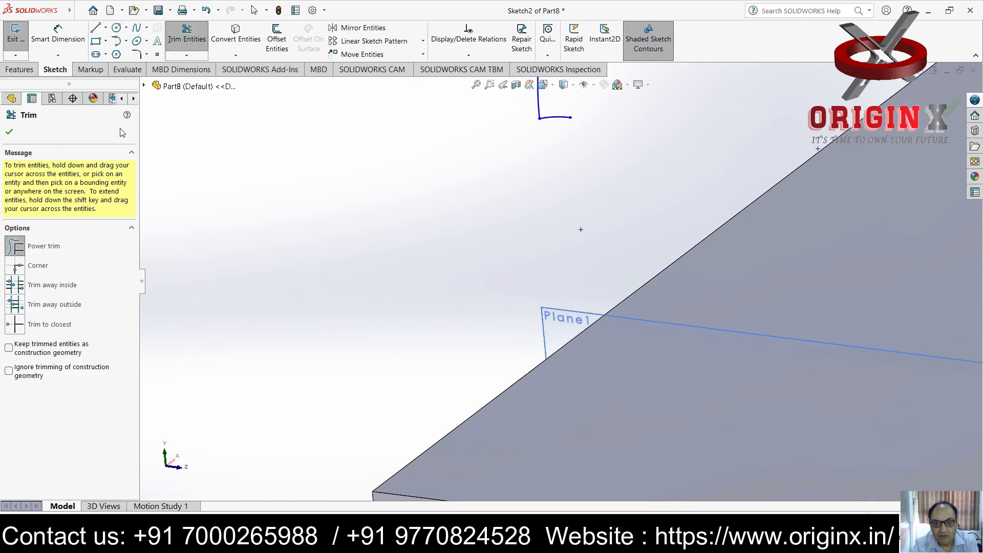
scroll(174, 263, "up", 4)
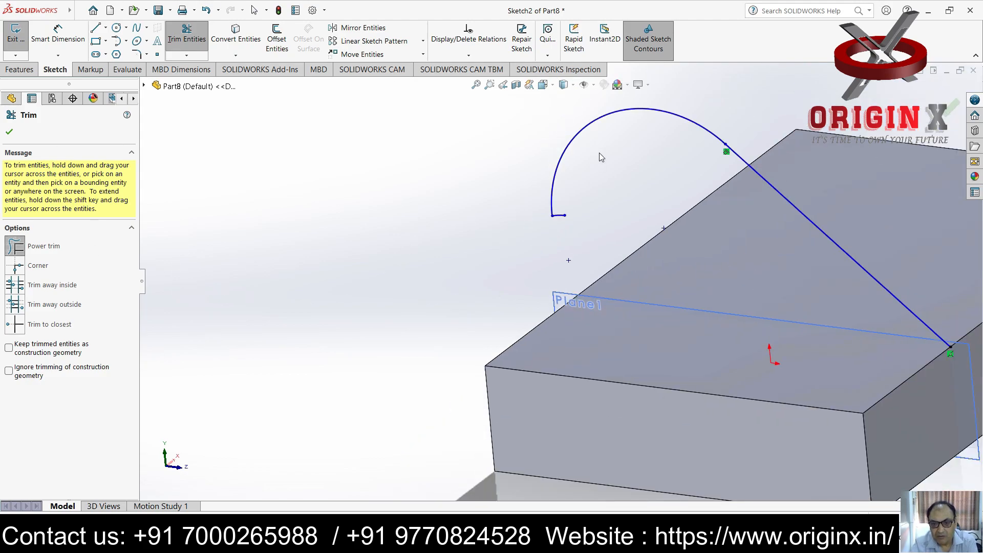
scroll(589, 191, "down", 2)
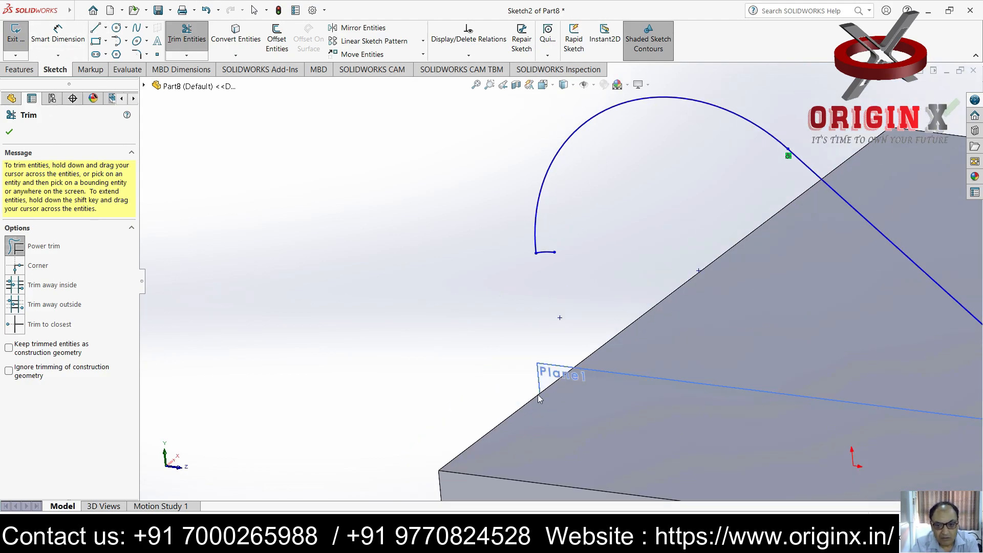
scroll(525, 281, "up", 4)
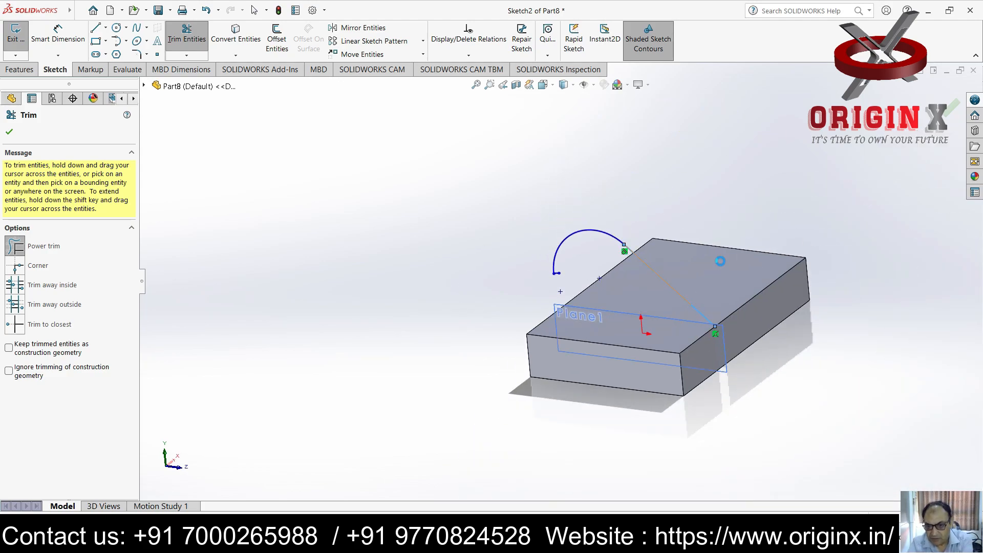
left_click(597, 234)
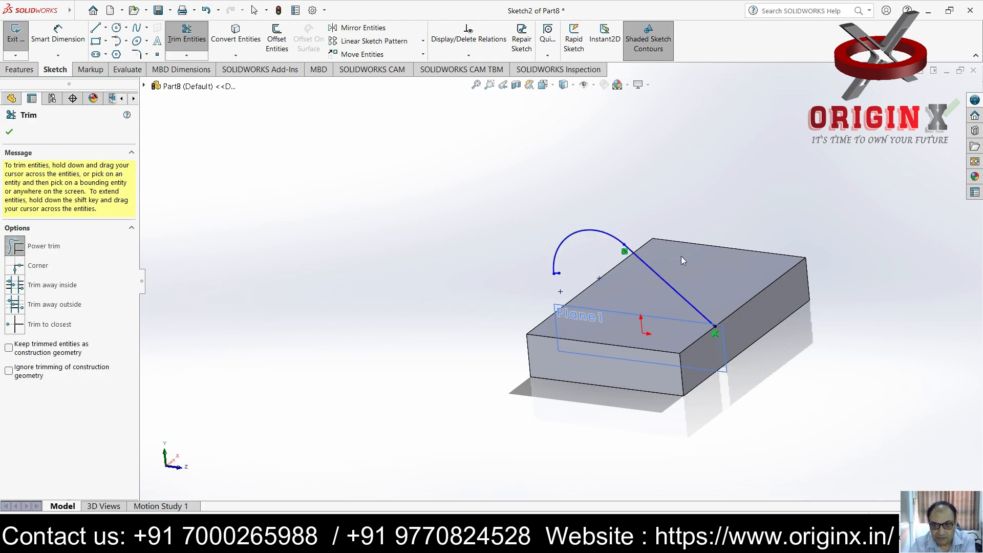
left_click(9, 134)
left_click_drag(612, 327, 612, 327)
key("Delete")
left_click(586, 236)
key("Delete")
left_click_drag(576, 238, 489, 308)
scroll(801, 386, "down", 1)
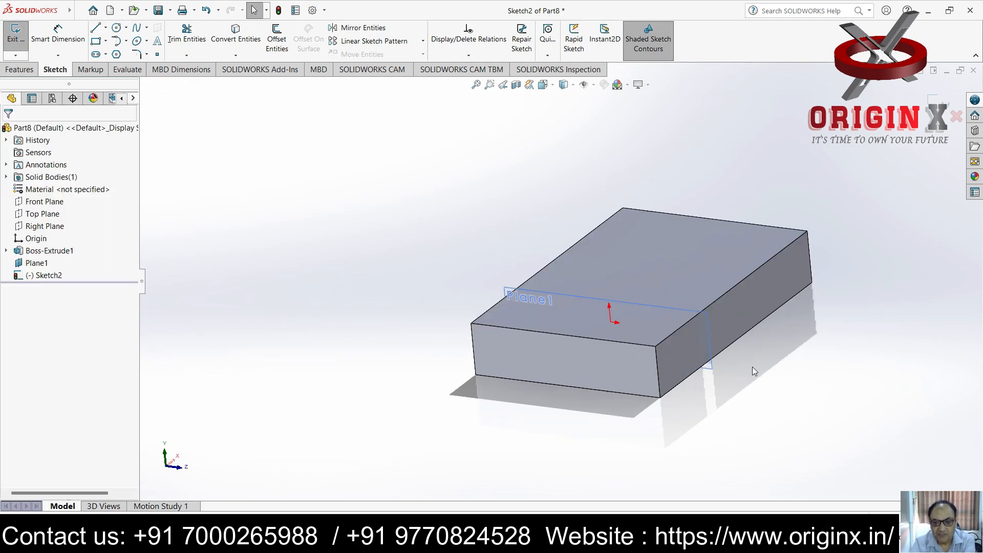
Step: Facing the sketch plane, sketch a vertical line up from the block's upper-left corner and a horizontal line rightward from its upper end
key("ctrl+8")
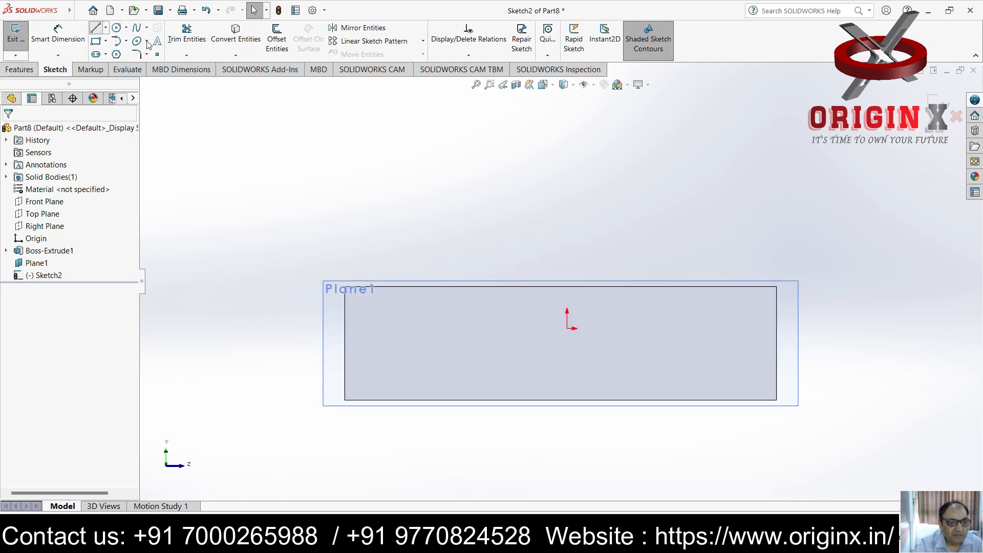
left_click(95, 27)
left_click(344, 285)
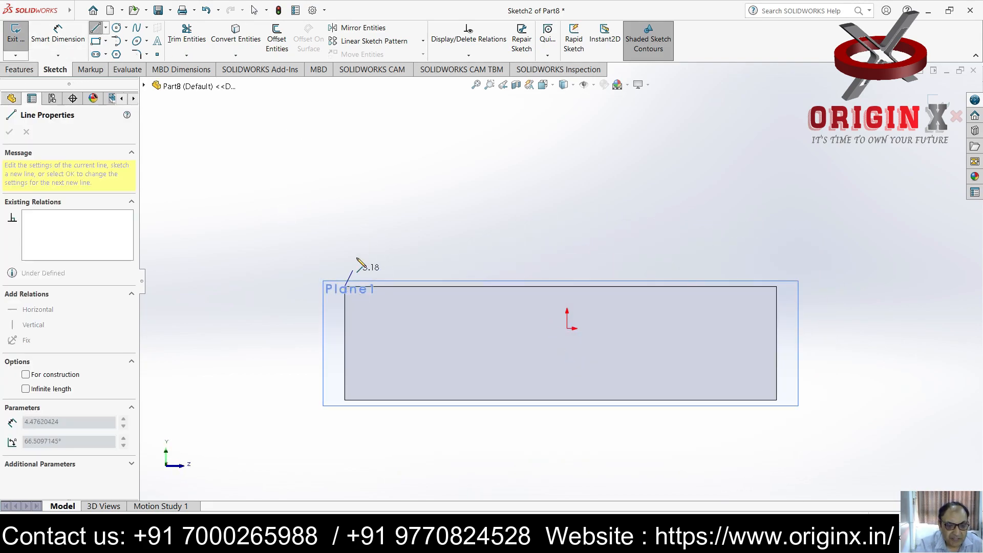
left_click(344, 185)
left_click(444, 183)
key("Escape")
Step: Dimension the vertical line's length as 34 mm
left_click(58, 34)
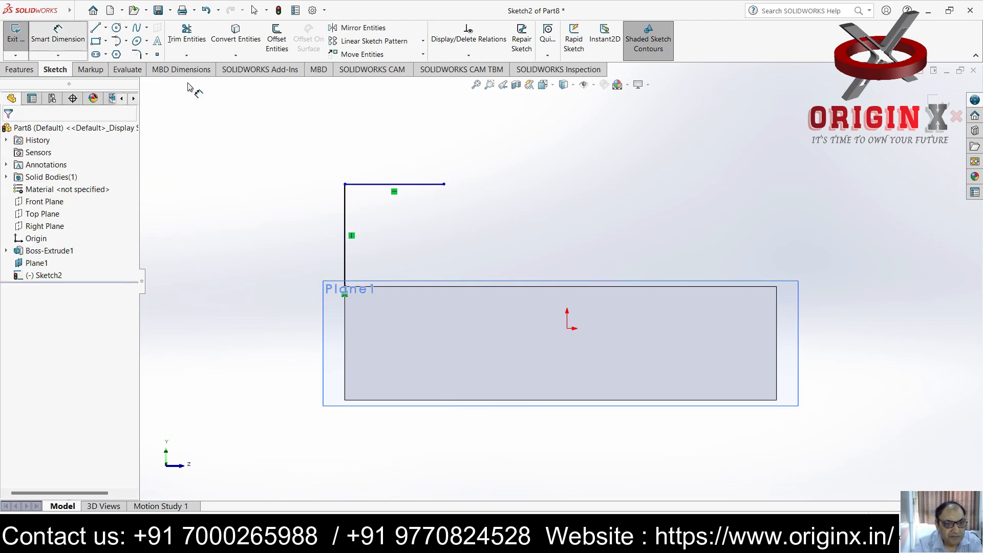
left_click(344, 245)
left_click(328, 241)
type("34")
key("Return")
Step: Draw a perimeter circle about 19 mm in diameter, starting at the vertical line's upper end and passing near the horizontal line's free end
scroll(502, 274, "up", 2)
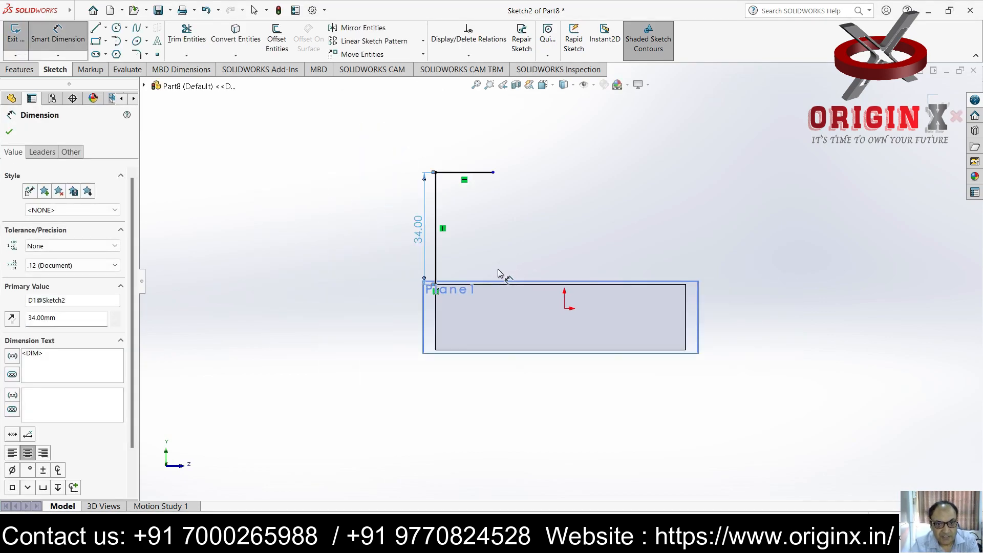
scroll(523, 187, "down", 3)
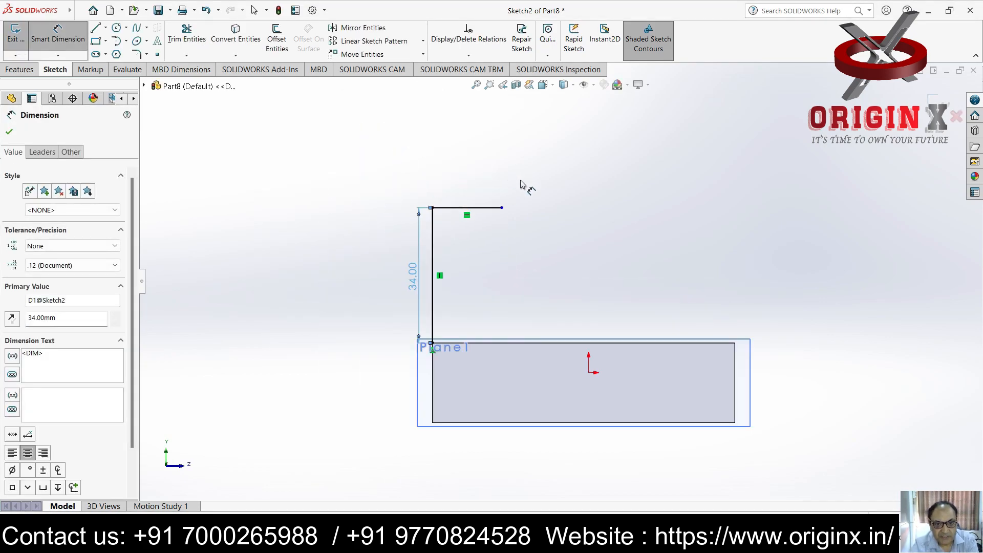
left_click(126, 28)
left_click(134, 38)
left_click(397, 232)
left_click(498, 231)
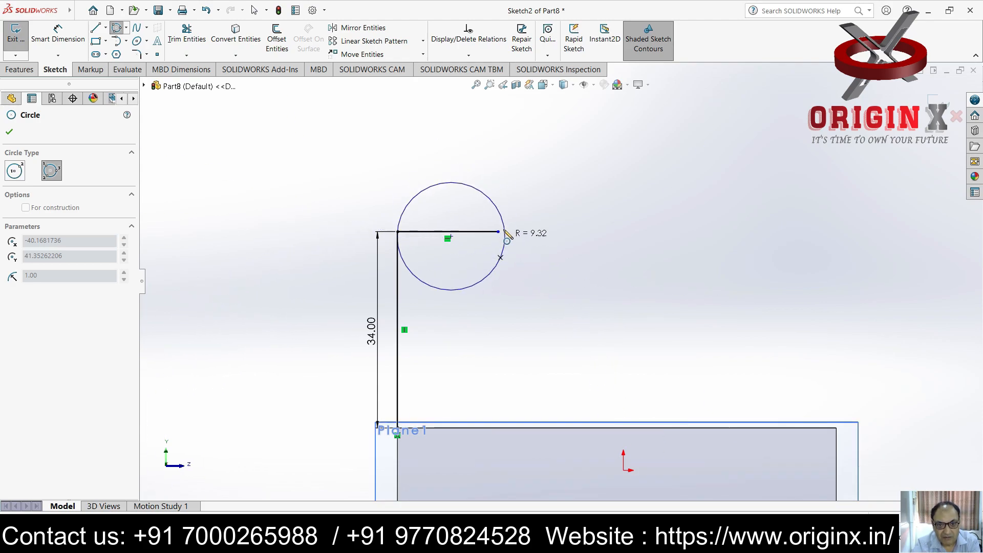
left_click(495, 200)
key("Escape")
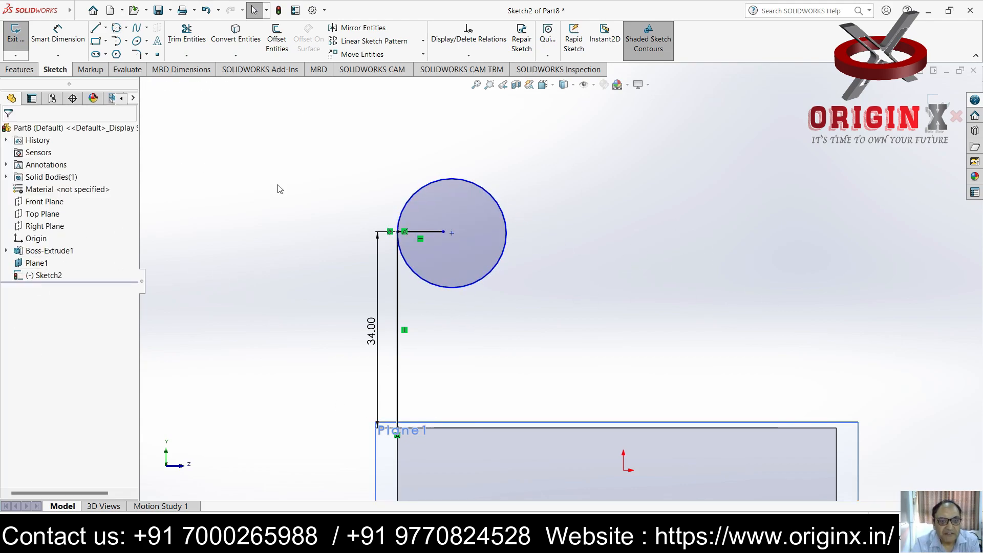
Step: Try a 40 mm diameter dimension on the circle and undo it
left_click(77, 40)
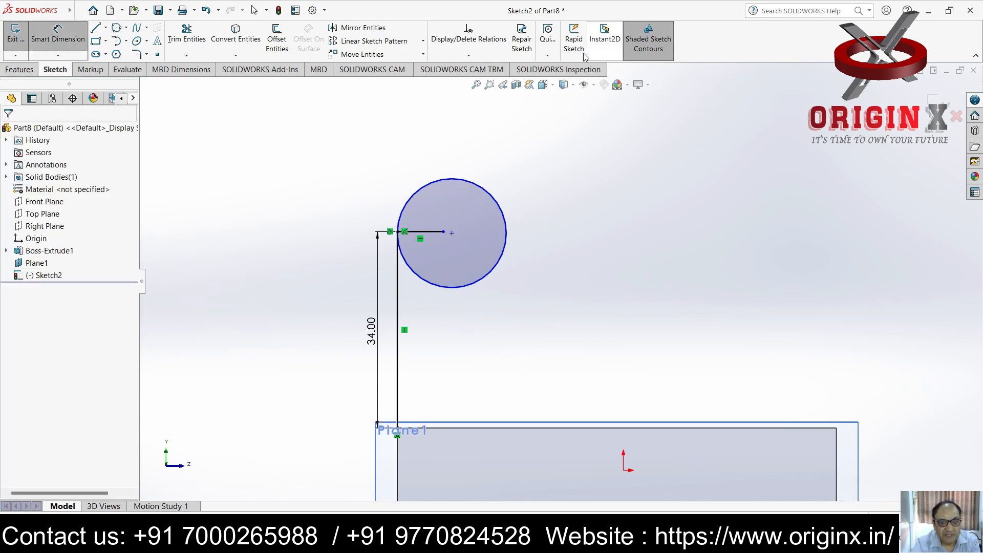
left_click(496, 199)
left_click(522, 174)
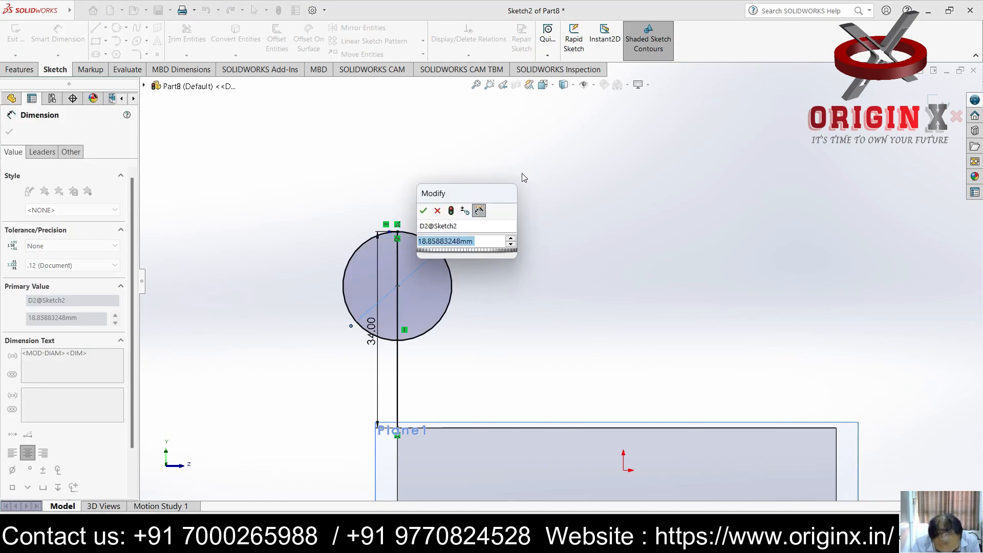
type("40")
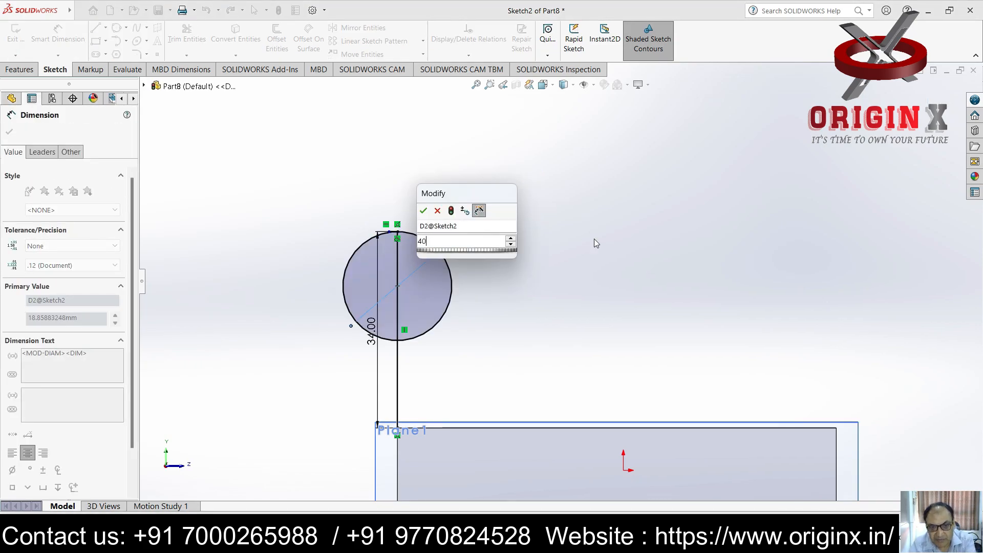
key("Return")
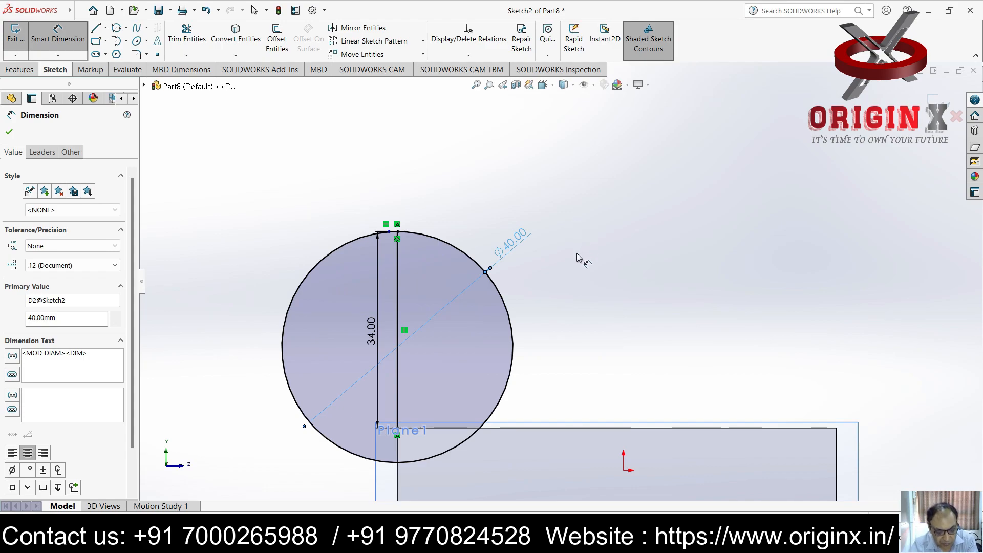
key("ctrl+z")
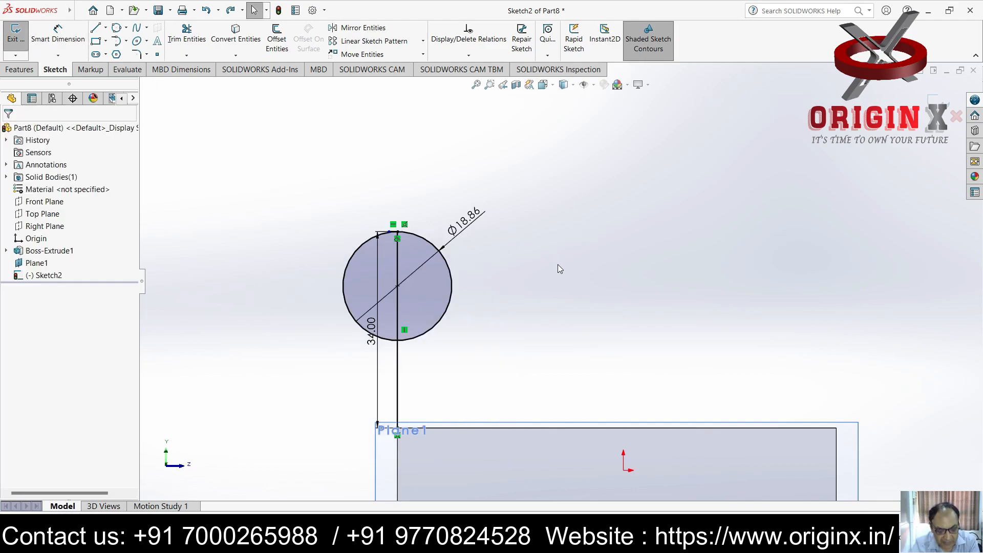
key("ctrl+z")
Step: Lengthen the horizontal line slightly past the circle and trim away the entire circle
left_click_drag(443, 231, 460, 232)
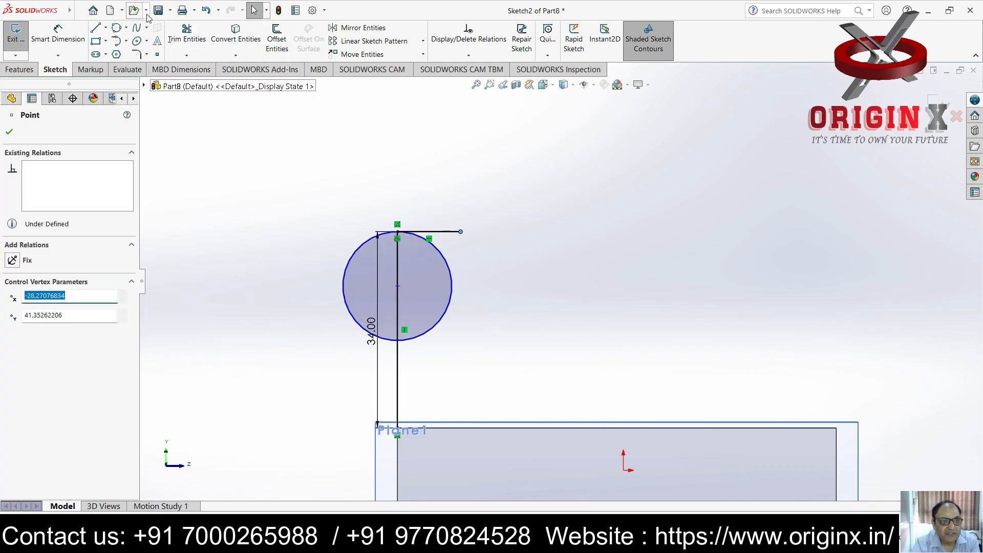
left_click(186, 55)
left_click(210, 68)
left_click_drag(544, 264, 424, 344)
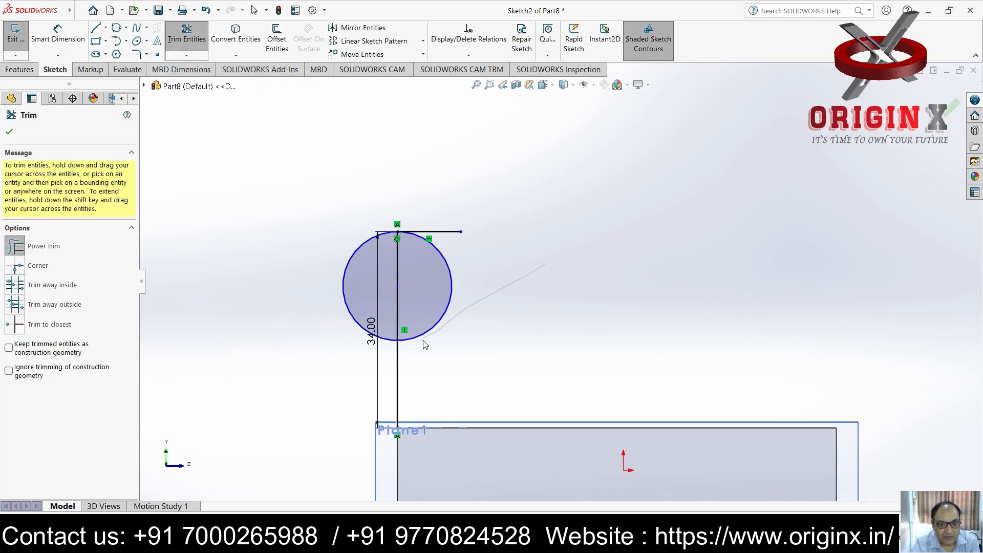
left_click_drag(477, 267, 445, 294)
left_click_drag(296, 282, 375, 312)
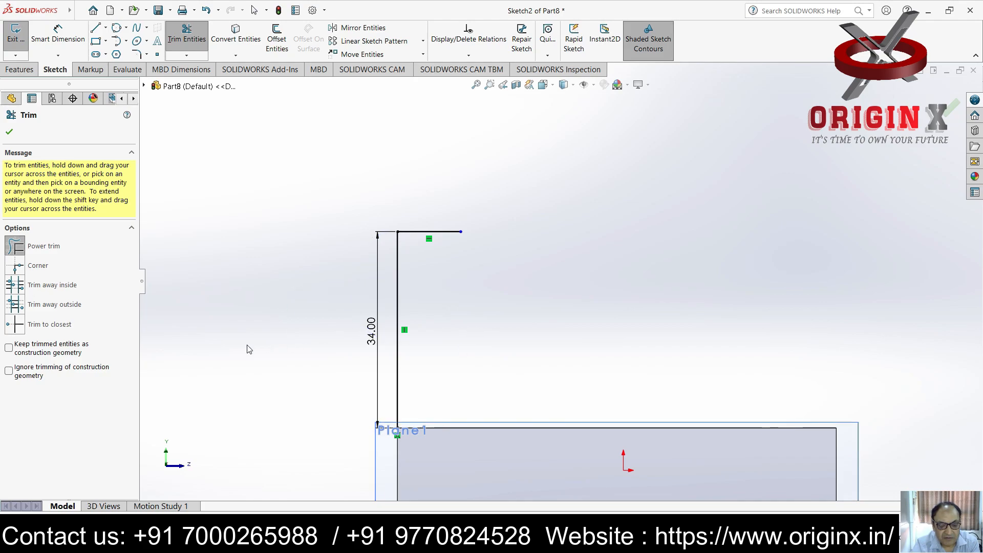
Step: Stretch the horizontal line further rightward and dimension its length as 40 mm
left_click_drag(460, 232, 509, 235)
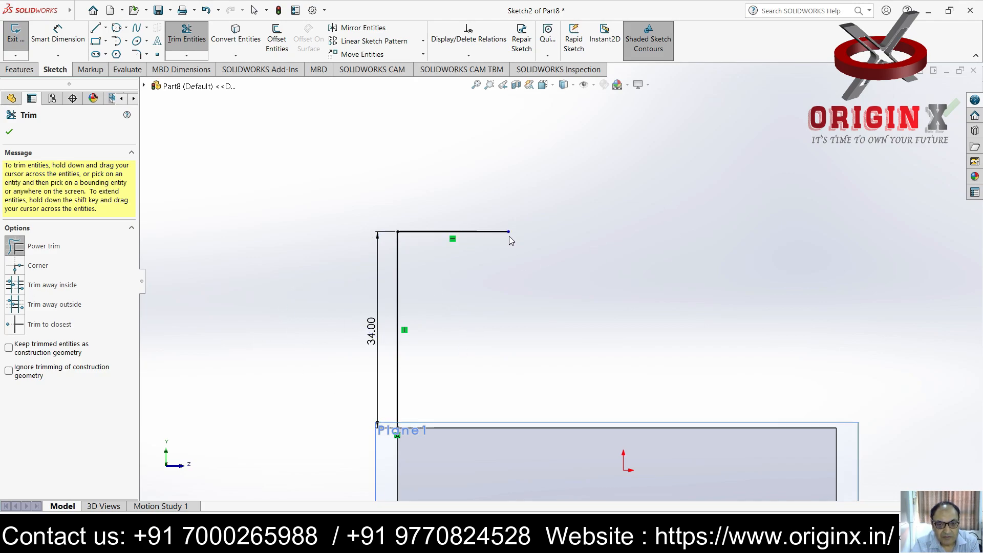
left_click(58, 39)
left_click(478, 232)
left_click(477, 262)
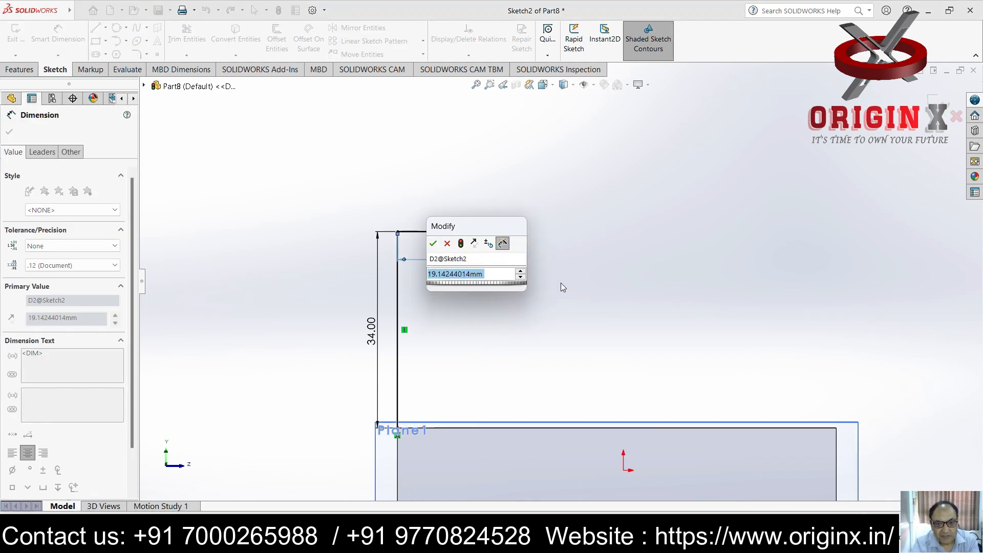
type("40")
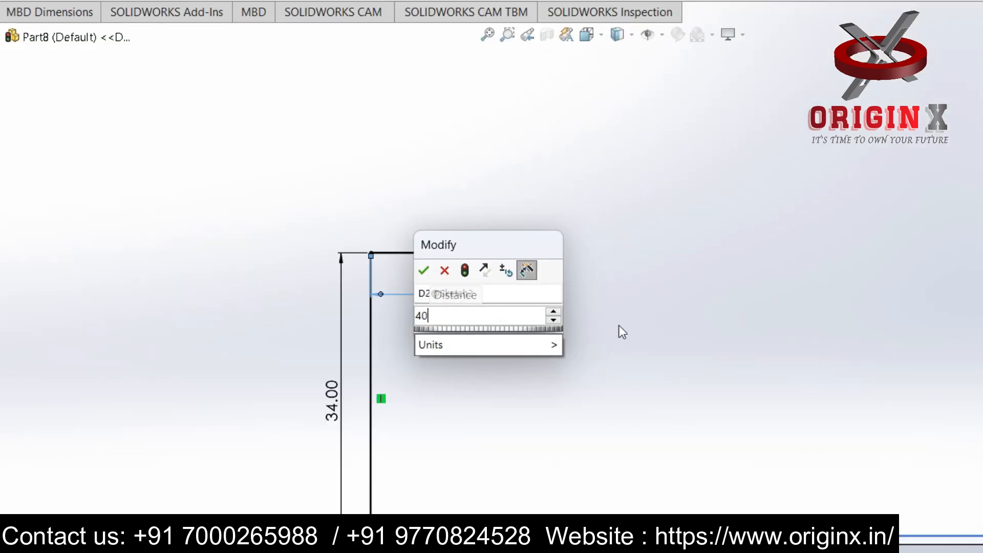
key("Return")
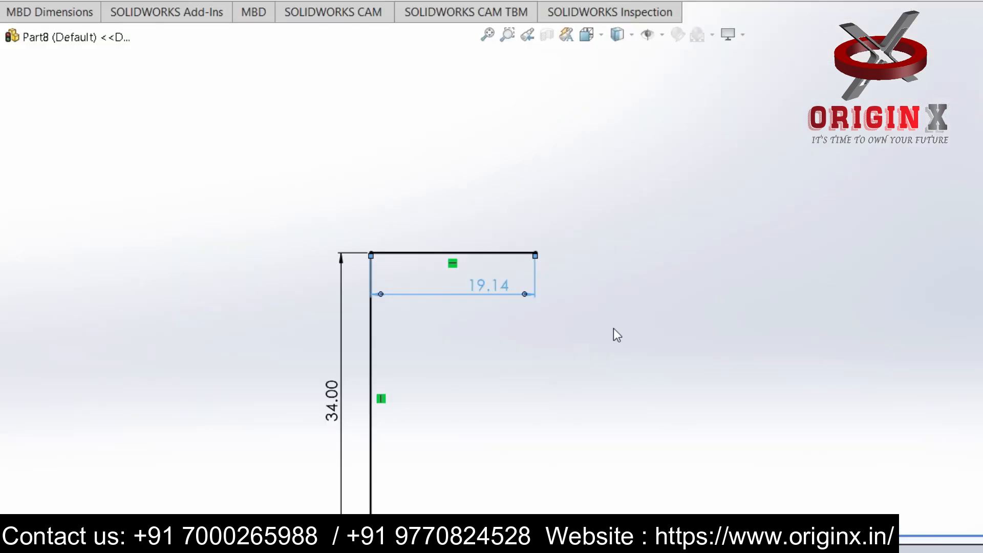
key("Escape")
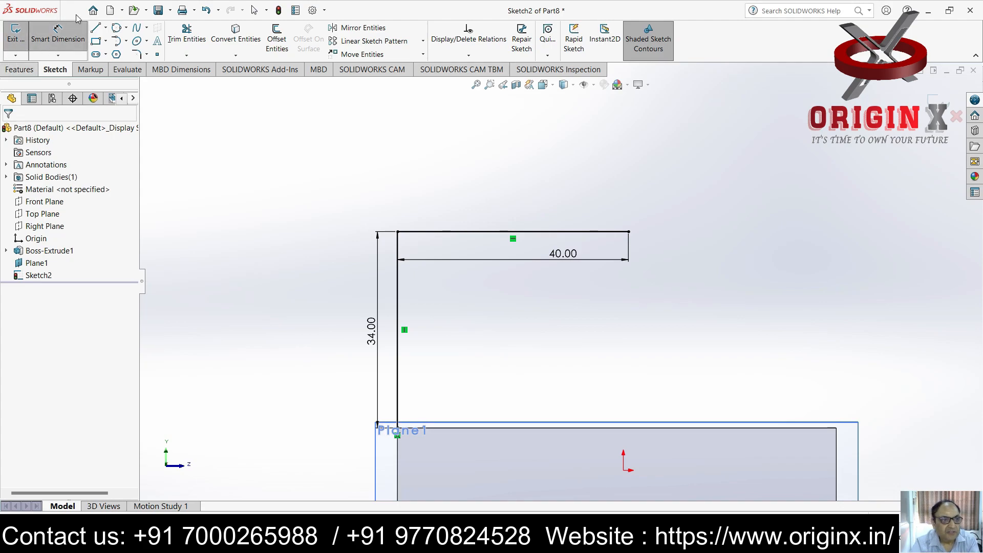
left_click(80, 11)
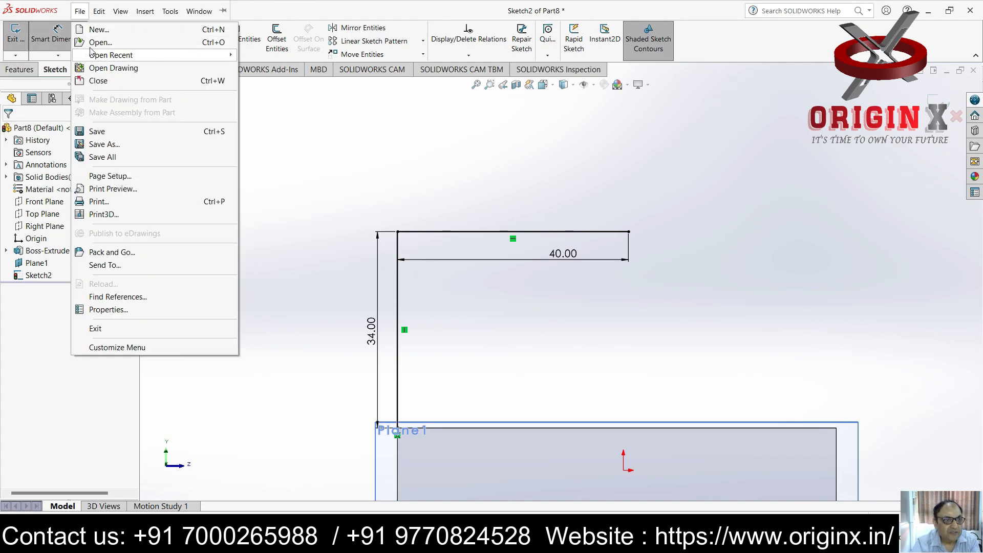
left_click(58, 52)
left_click(126, 28)
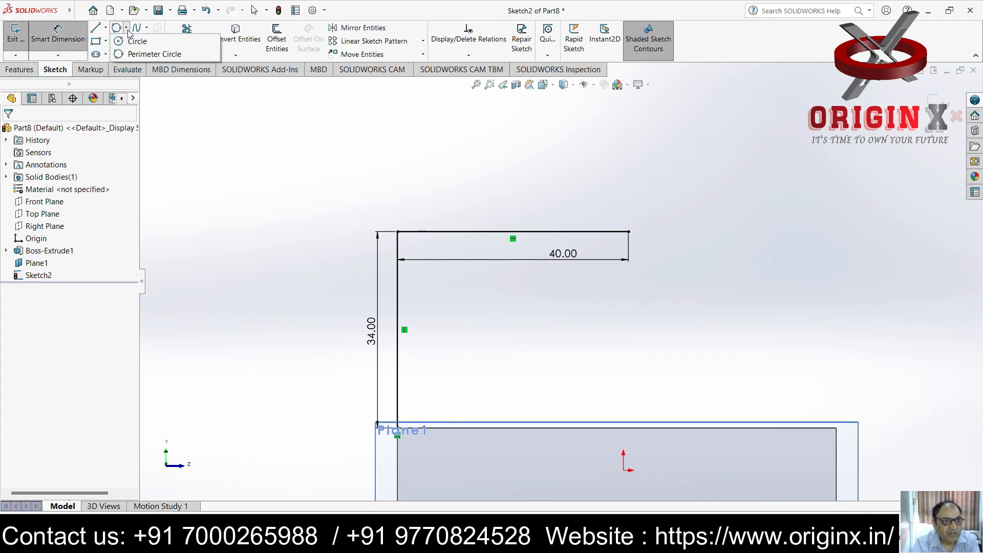
left_click(134, 42)
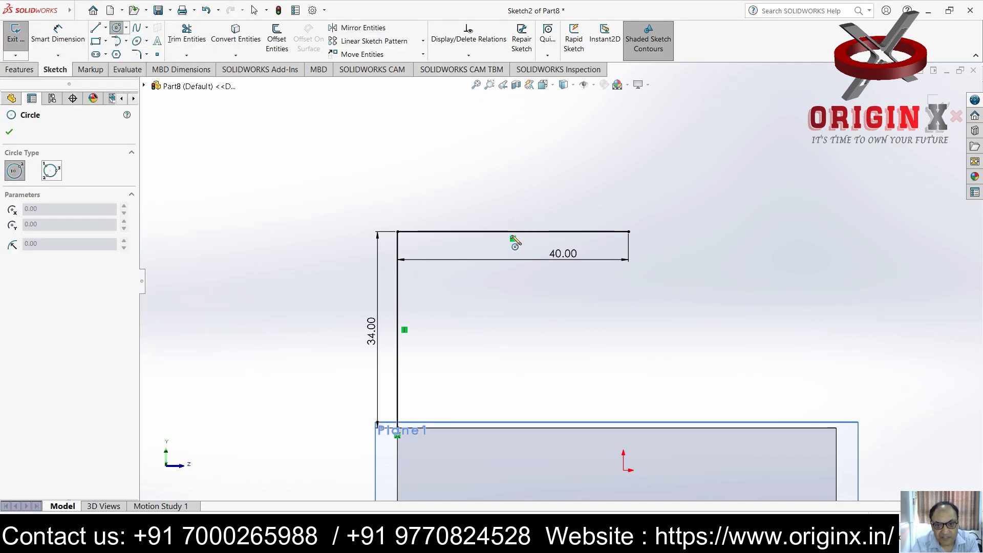
left_click(512, 232)
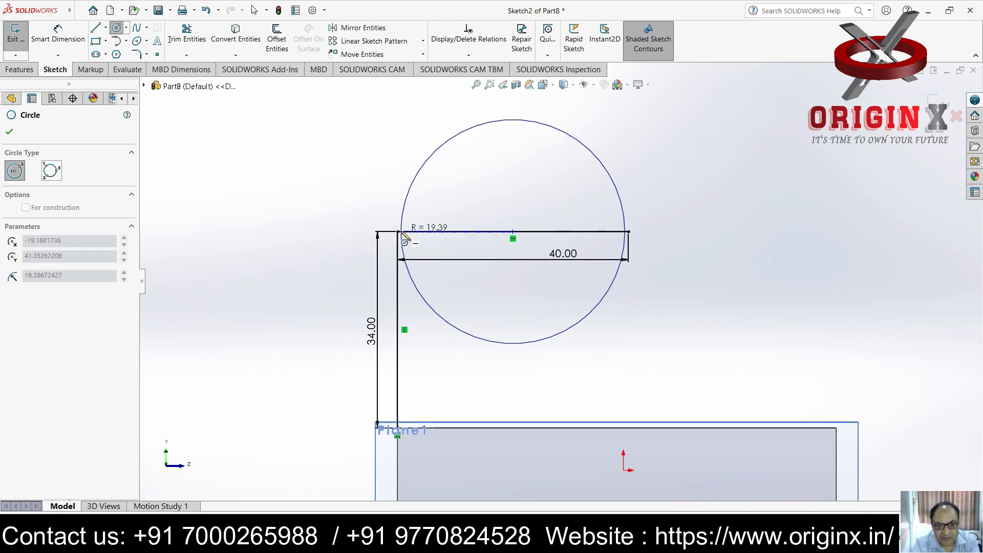
key("Escape")
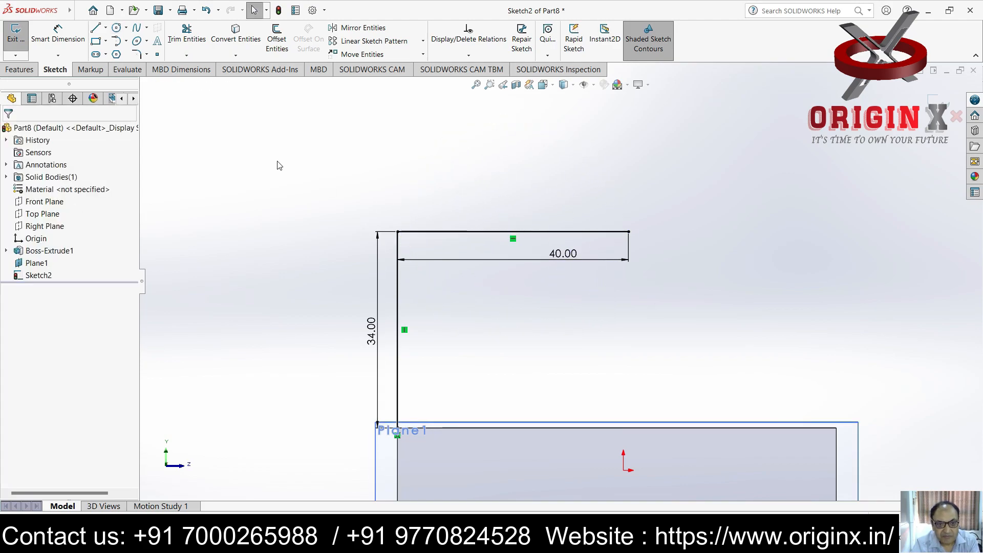
Step: Try a perimeter circle from the 40 mm line's left end past its right end and undo it
left_click(126, 29)
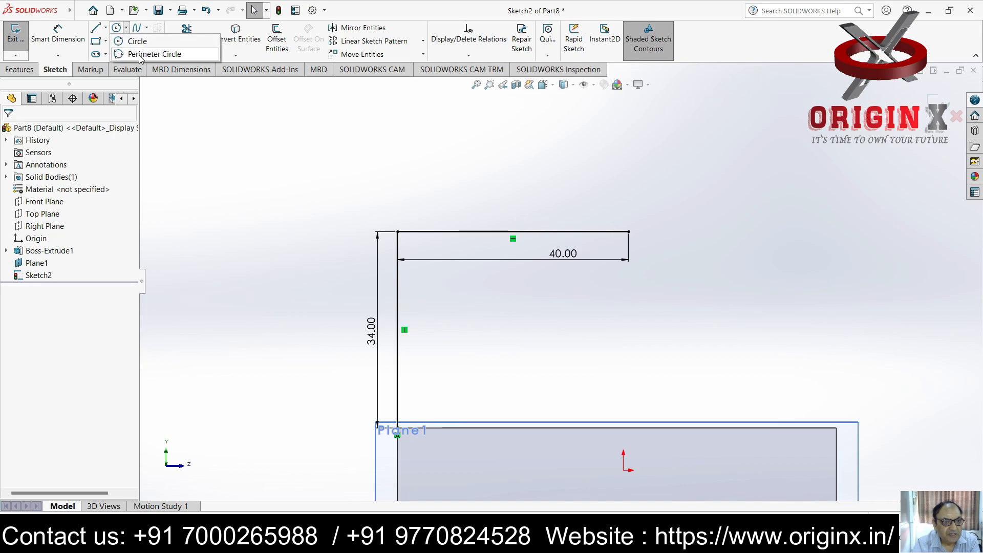
left_click(135, 40)
left_click(397, 231)
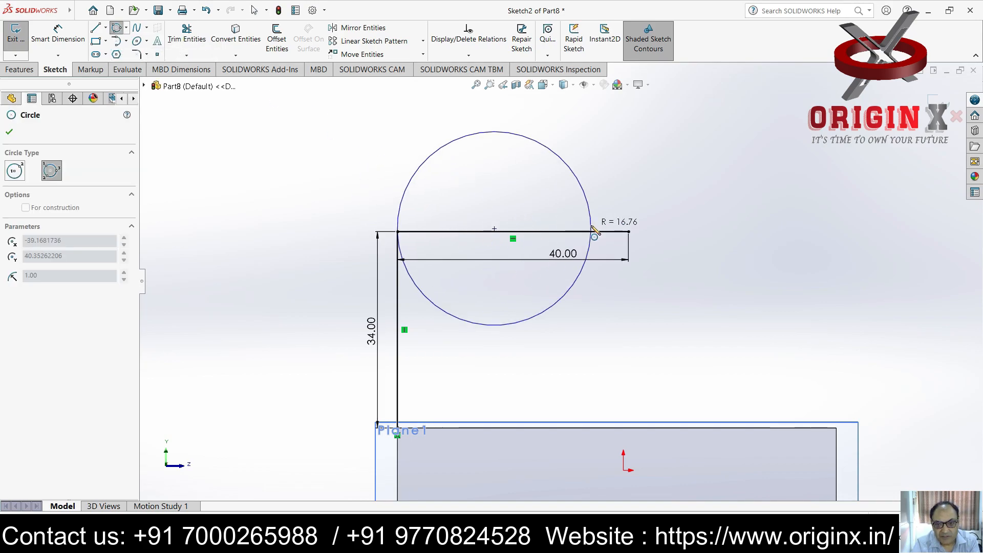
left_click(628, 232)
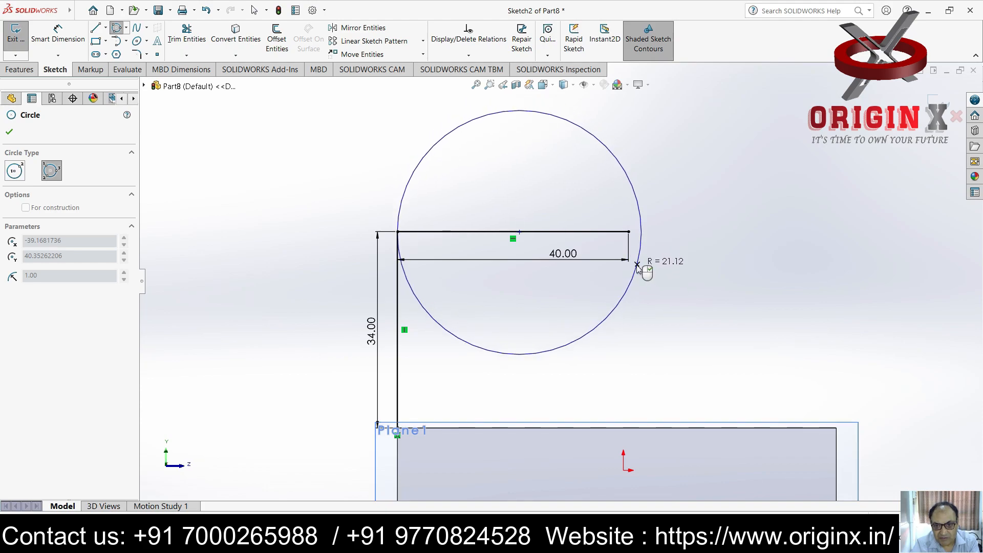
left_click(638, 266)
key("Escape")
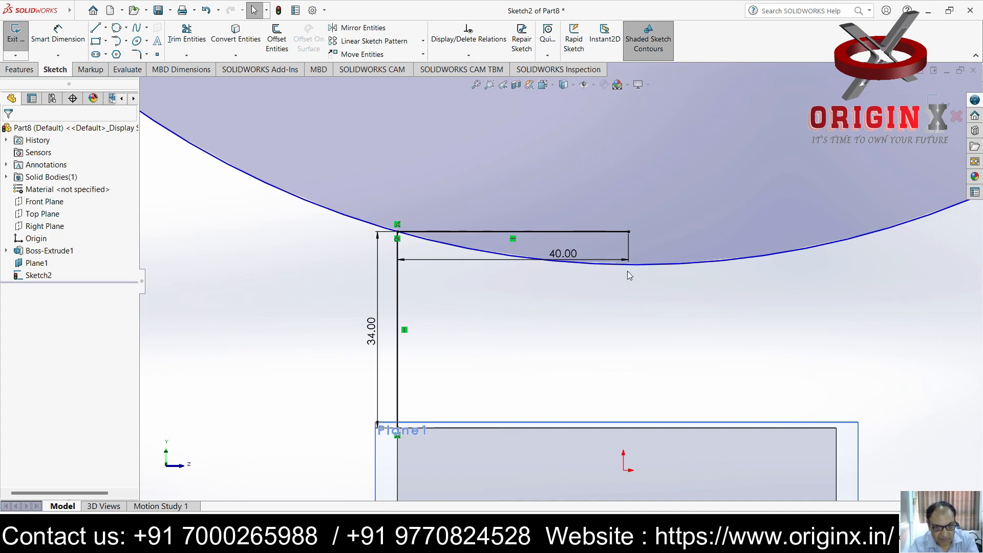
key("ctrl+z")
left_click(127, 28)
key("Escape")
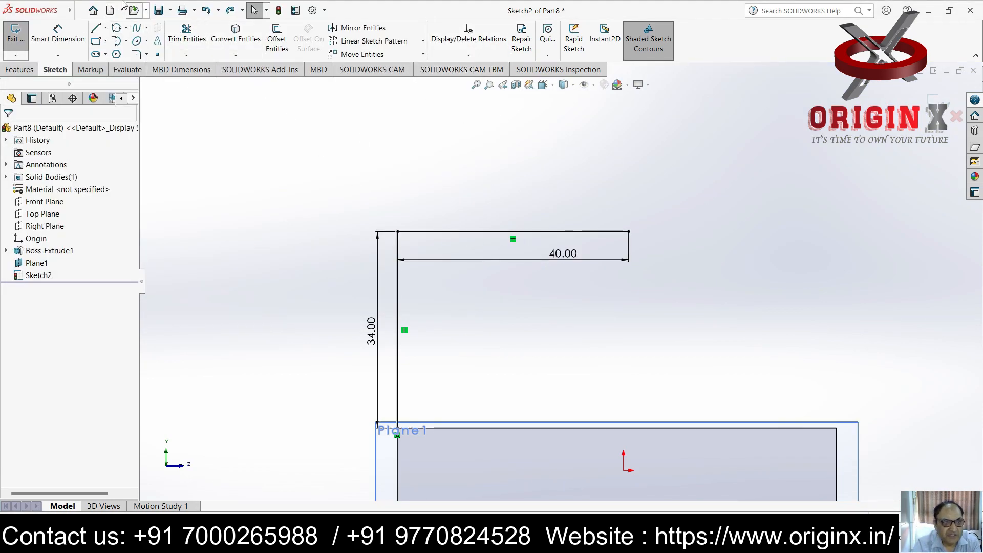
Step: Draw a circle centred on the 40 mm line's midpoint and passing through its left end
left_click(117, 28)
left_click(146, 28)
mouse_move(115, 30)
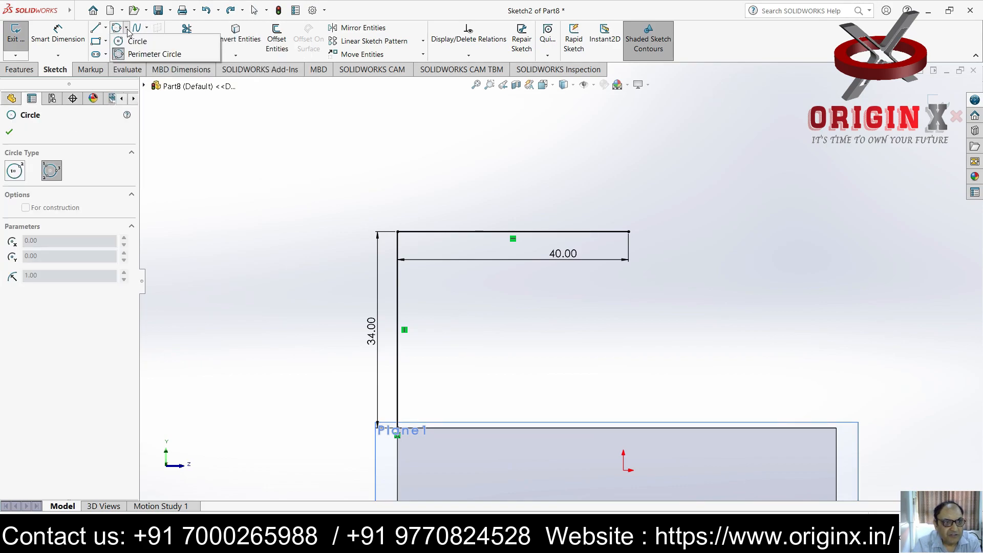
left_click(137, 41)
left_click(513, 233)
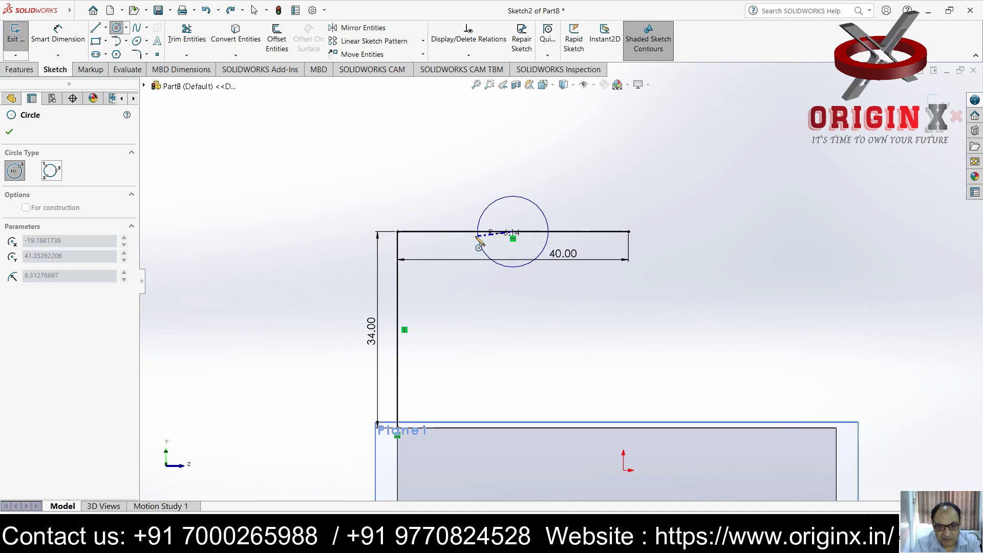
left_click(399, 232)
key("Escape")
Step: Sketch a sloping line from the block's upper-right corner to the upper-right part of the circle
key("z")
scroll(654, 222, "up", 4)
scroll(658, 171, "down", 2)
left_click(96, 29)
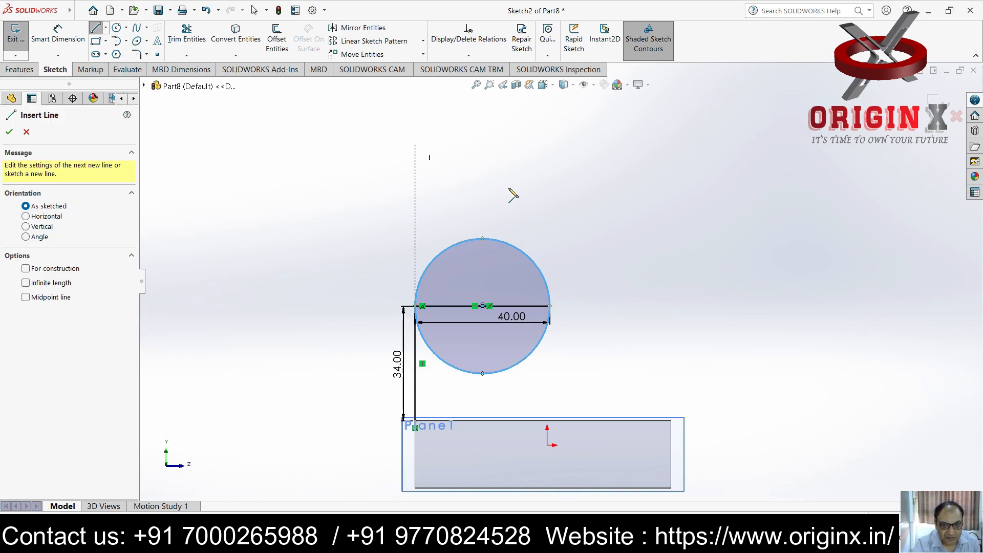
left_click(671, 420)
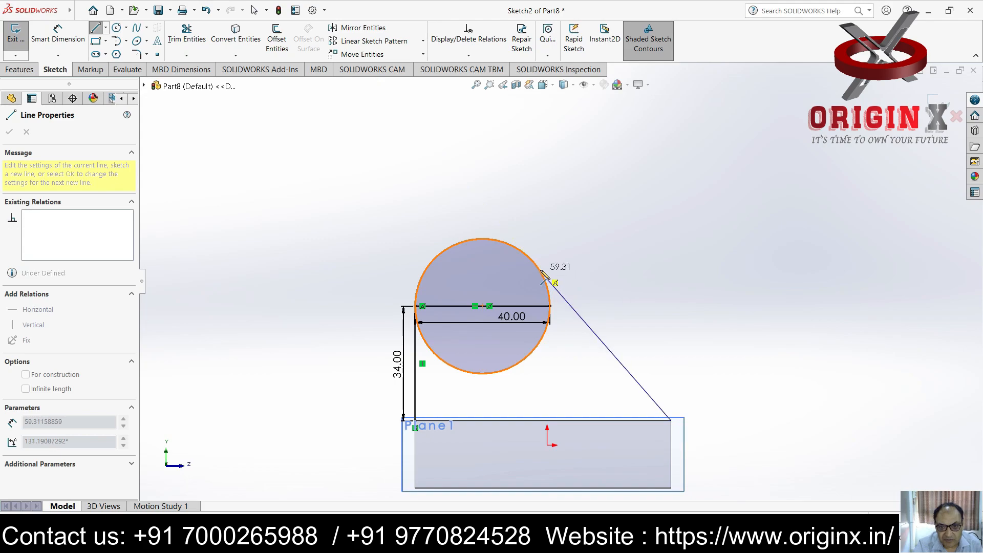
left_click(535, 265)
key("Escape")
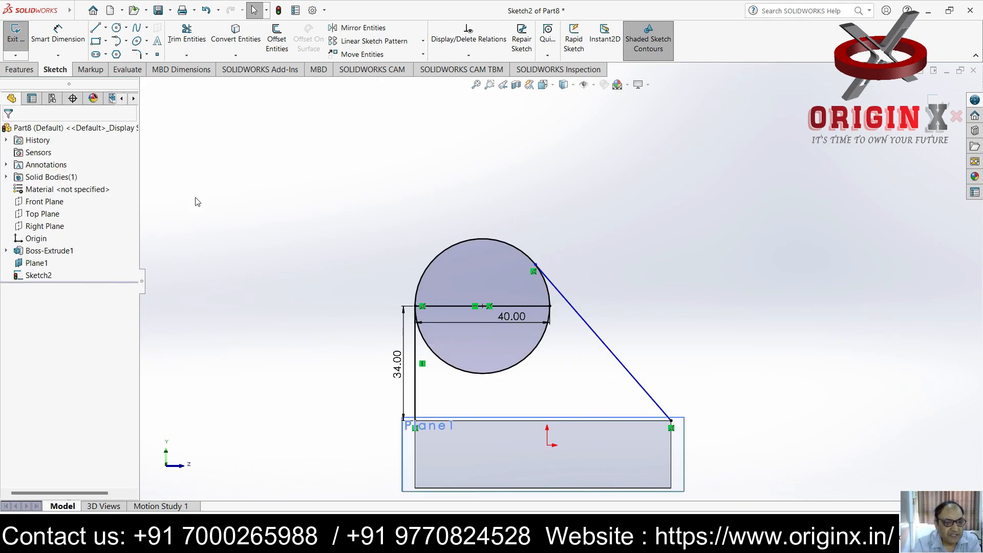
Step: Add a tangent relation between the circle and the sloping line
left_click(450, 248)
left_click(629, 372, "ctrl")
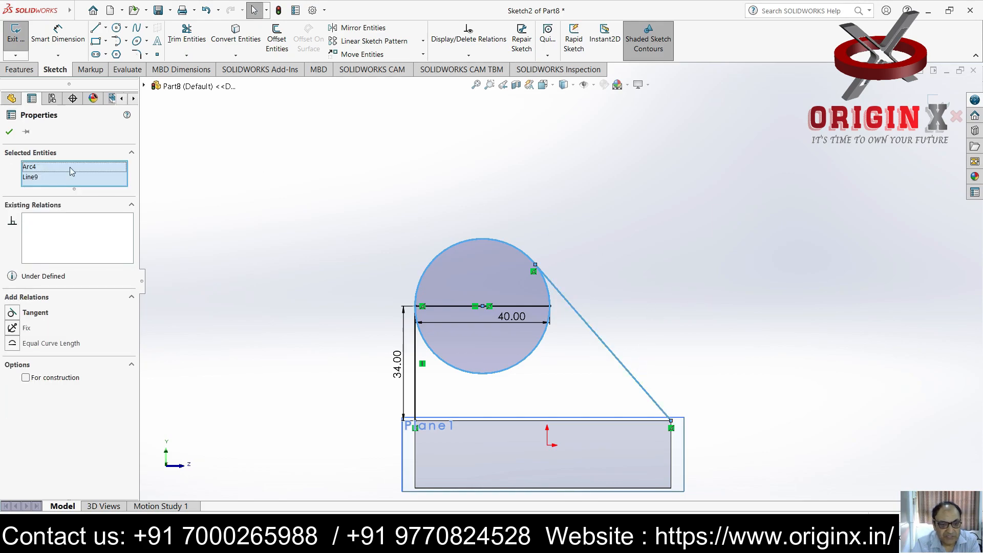
left_click(13, 314)
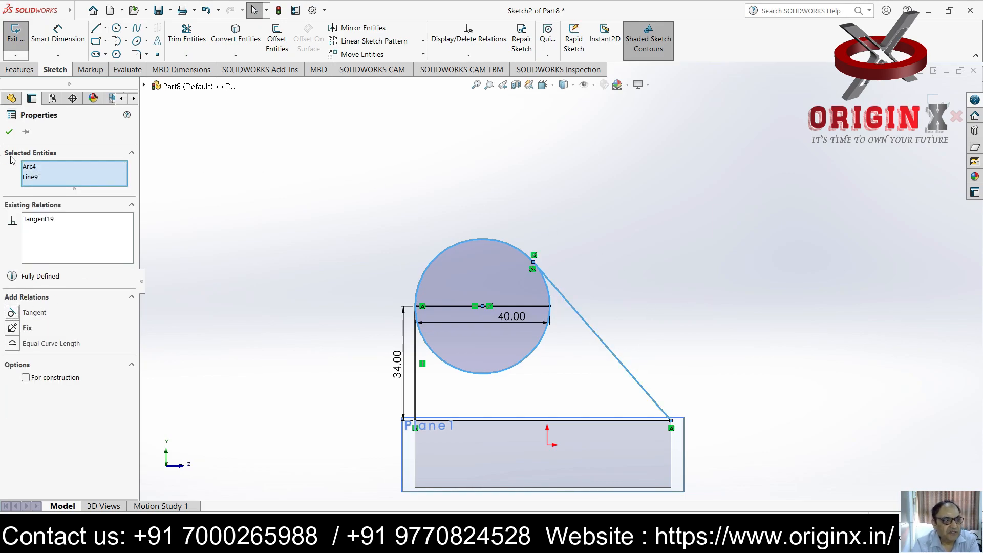
left_click(9, 132)
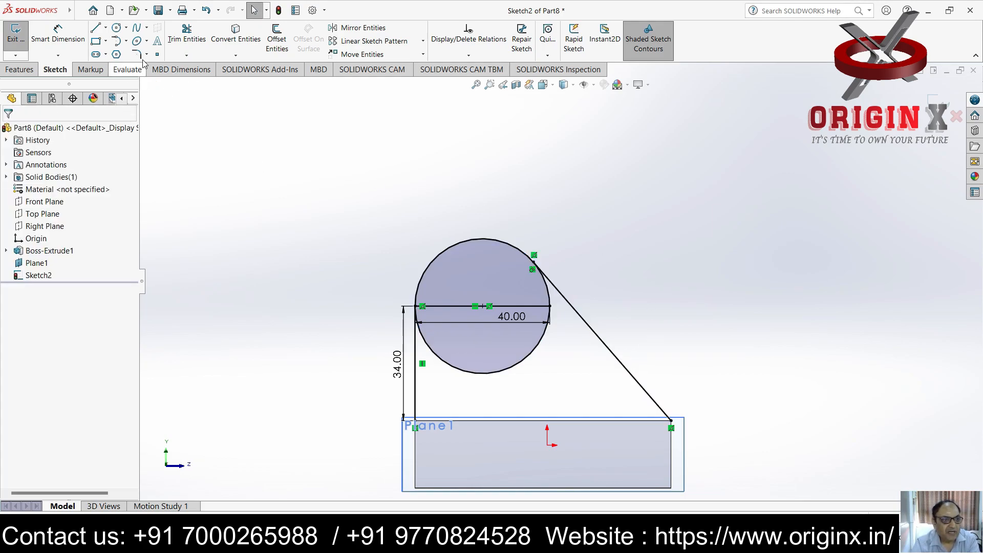
Step: Sketch a 76 mm horizontal line along the block's top edge, from the sloping line's lower end to the vertical line's lower end
left_click(98, 30)
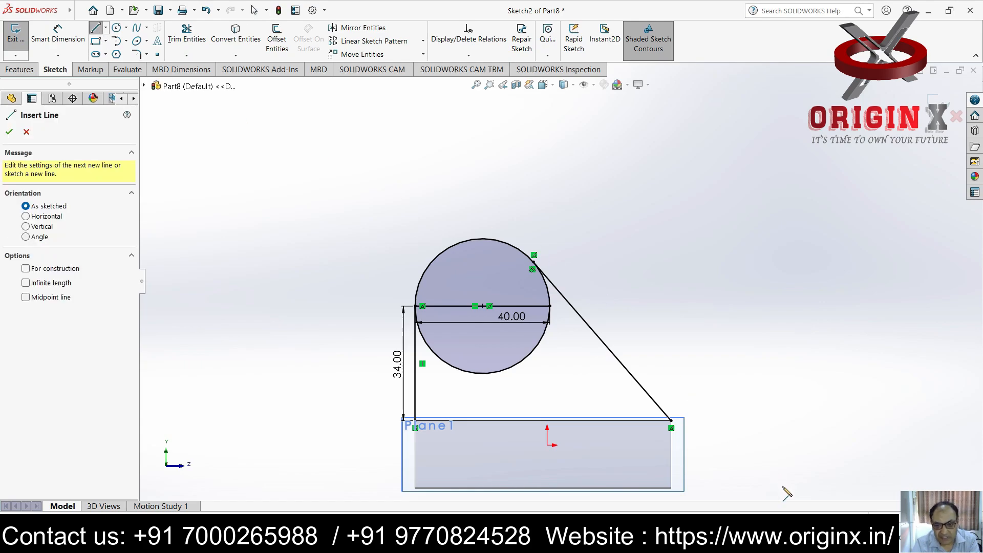
left_click(671, 421)
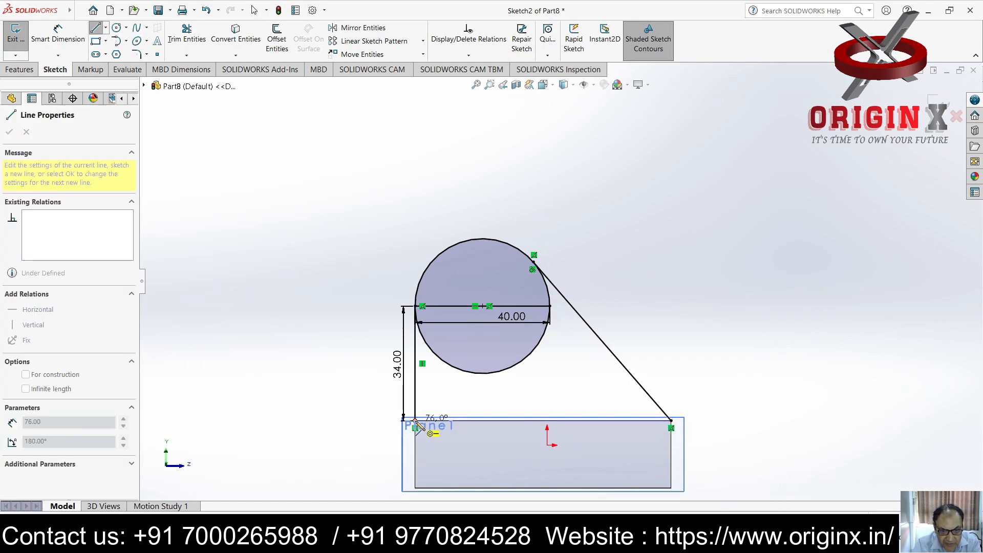
left_click(414, 421)
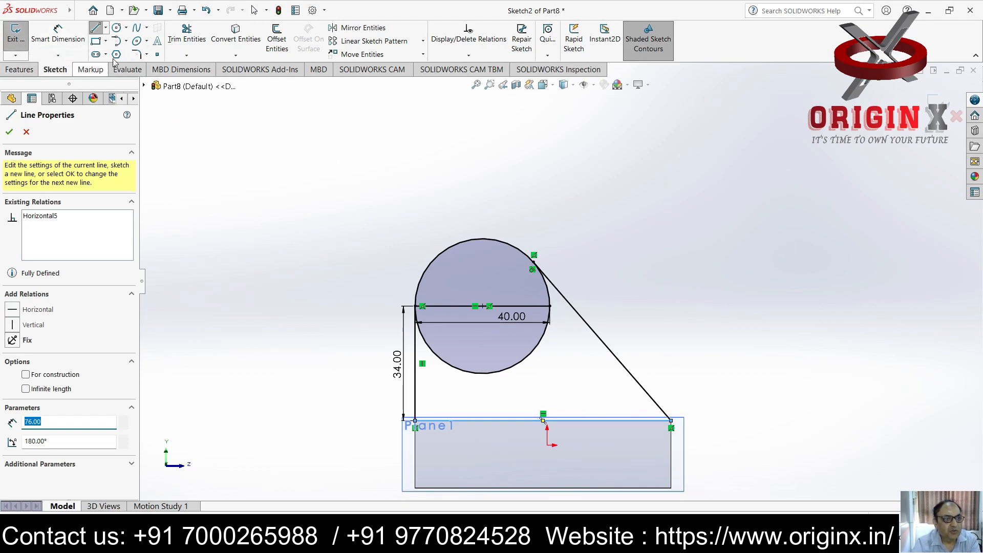
Step: Power-trim the circle's lower half, the 40 mm line and the leftover arc below the tangent point
left_click(186, 54)
left_click(203, 68)
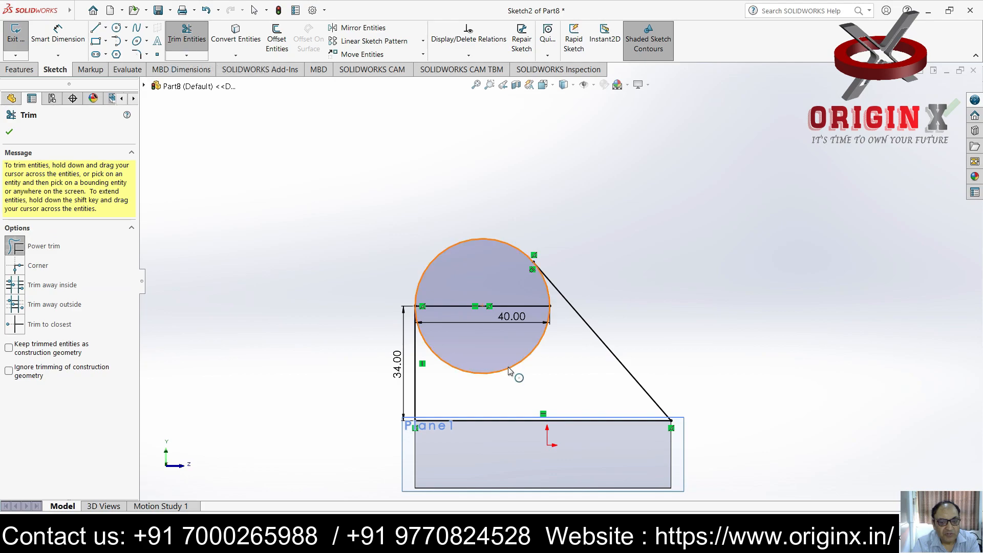
left_click_drag(468, 401, 474, 358)
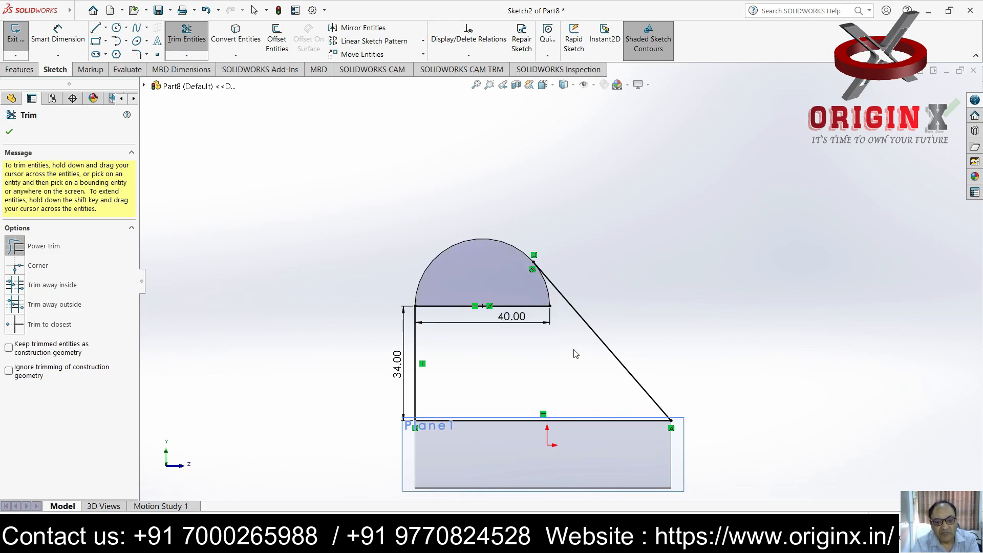
scroll(578, 361, "down", 3)
left_click_drag(451, 378, 447, 428)
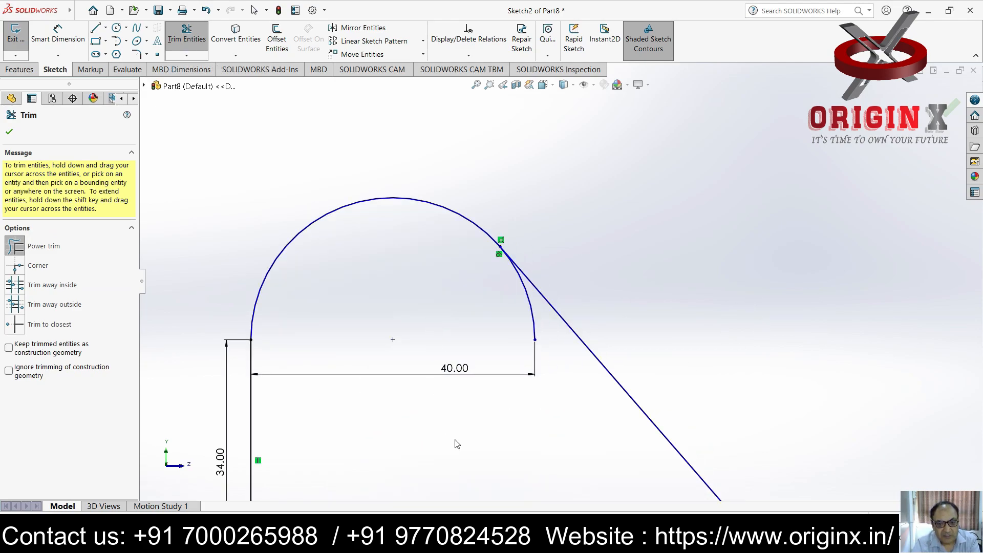
left_click_drag(540, 338, 583, 391)
Step: Sketch a circle about 22 mm in diameter inside the profile, centred on the rounded top's arc centre
scroll(560, 248, "up", 5)
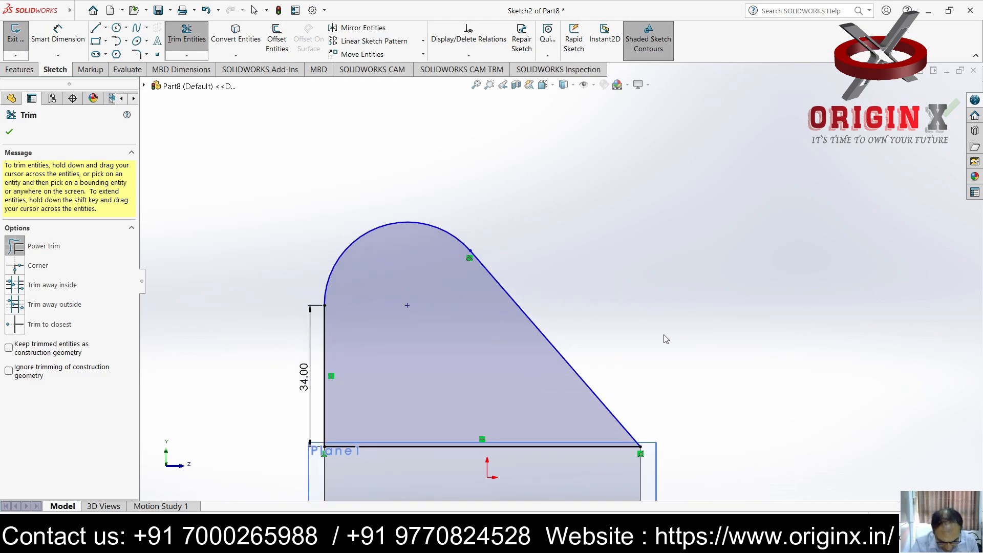
mouse_move(667, 354)
middle_mouse_down()
mouse_move(639, 390)
mouse_move(669, 358)
mouse_move(657, 372)
middle_mouse_up()
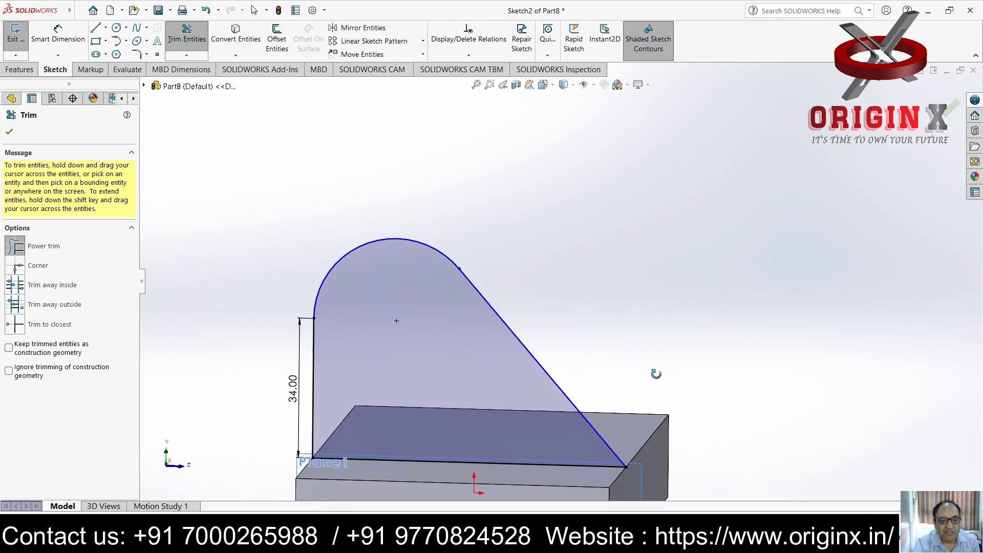
left_click(127, 28)
left_click(142, 41)
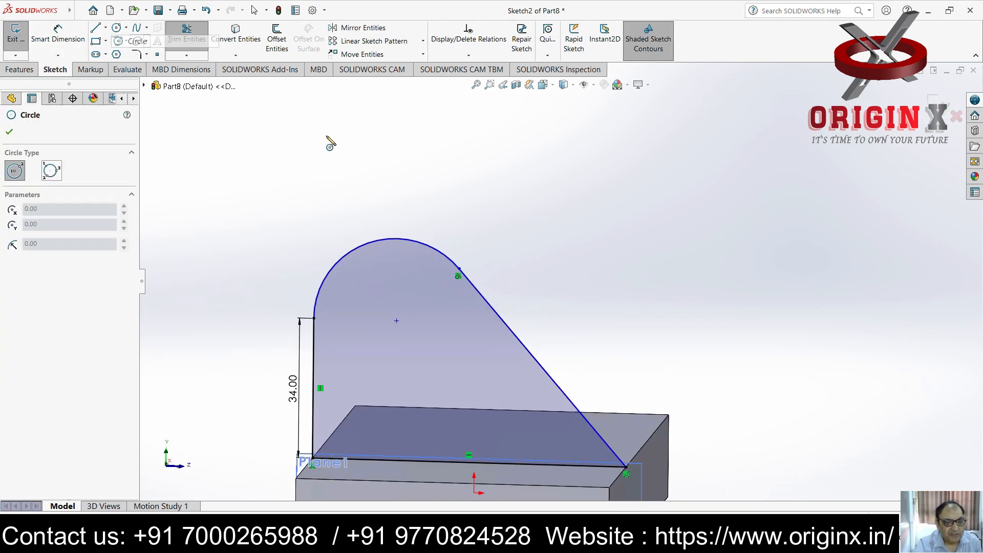
left_click(396, 321)
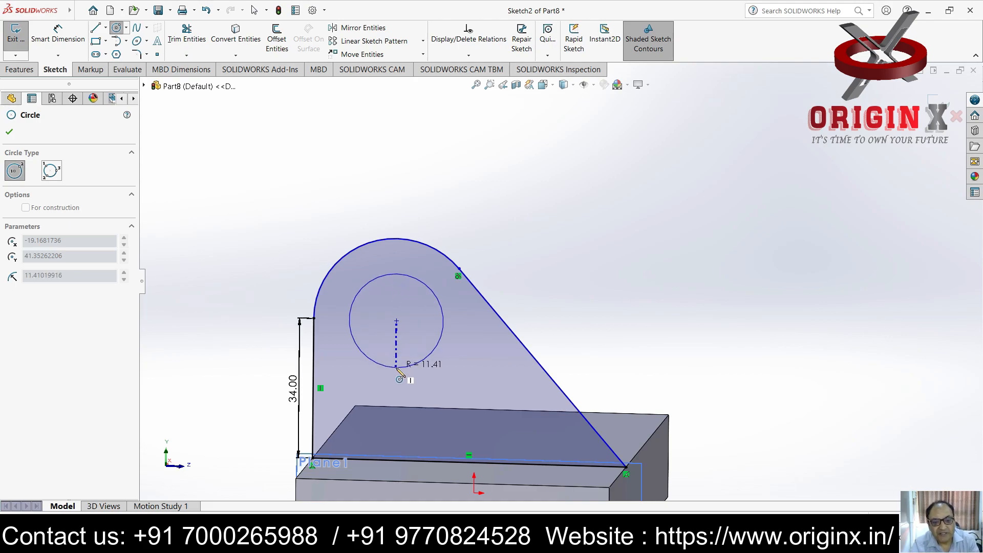
left_click(397, 368)
key("Escape")
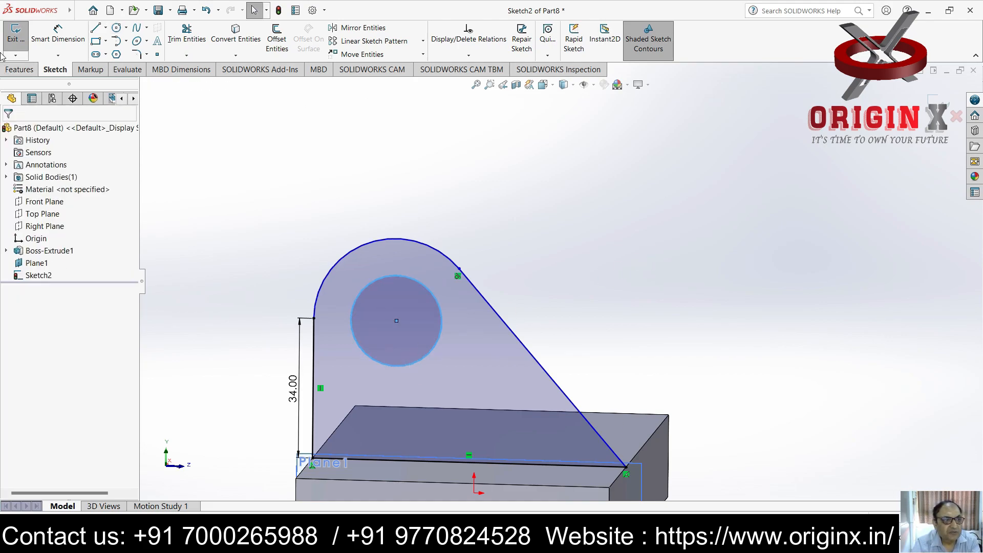
Step: Dimension the inner circle's diameter and set it to 20 mm
left_click(60, 34)
left_click(440, 311)
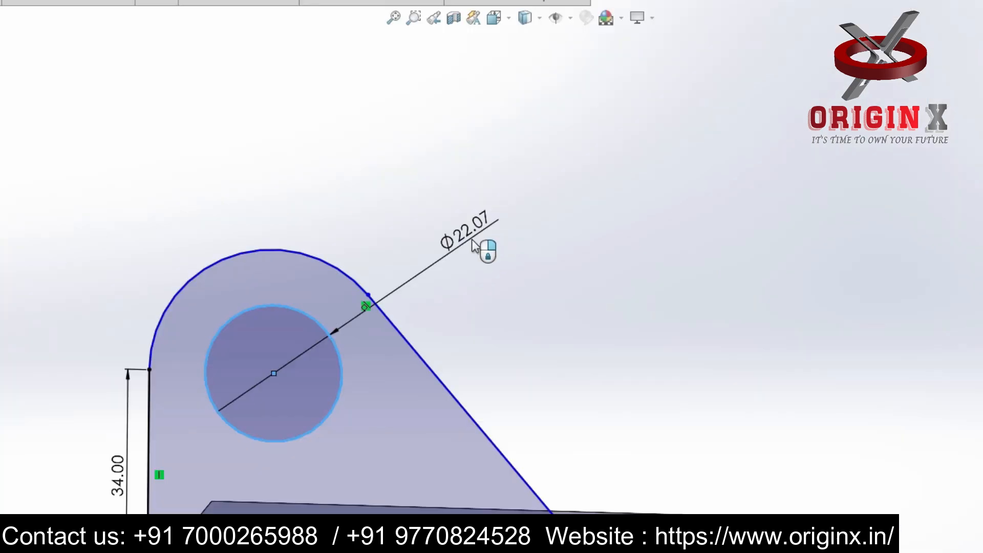
left_click(535, 236)
type("20")
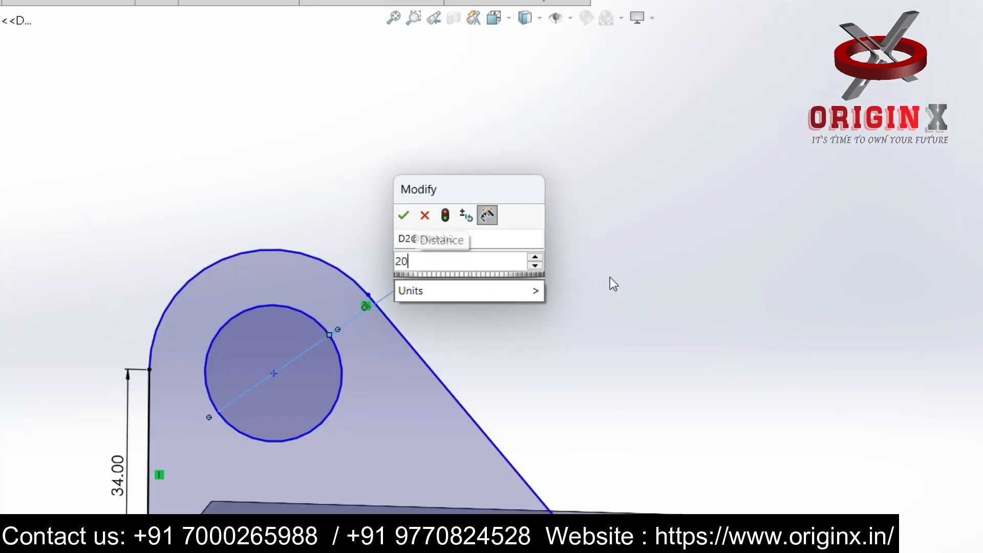
key("Return")
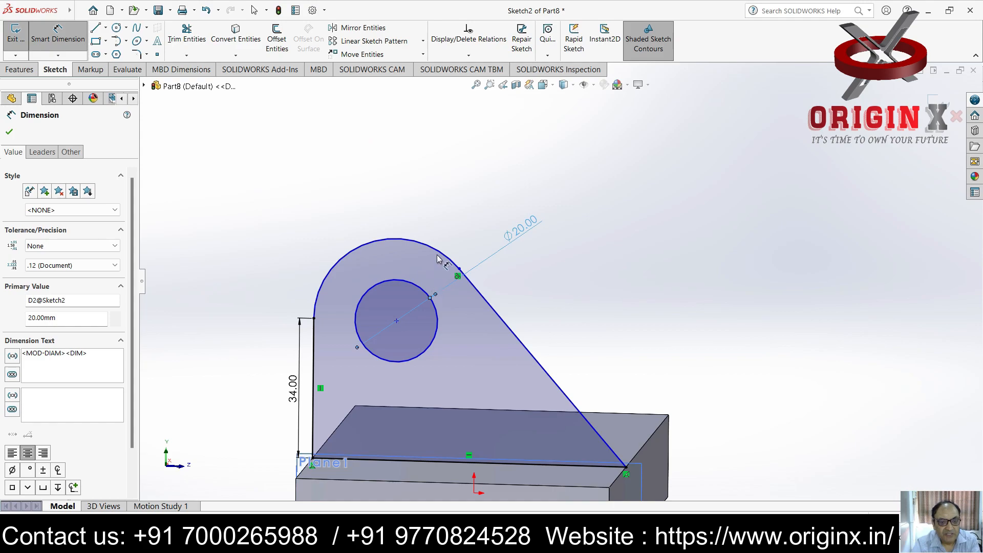
left_click(440, 258)
key("Escape")
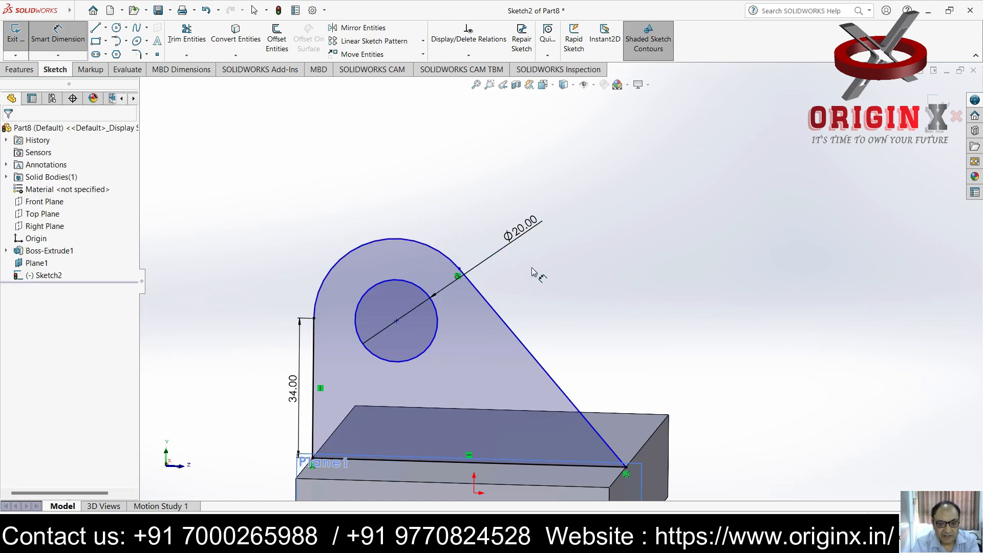
Step: Extrude the rounded, sloping profile with its hole 13 mm as a blind boss merged with the base block
scroll(543, 279, "up", 3)
left_click(19, 69)
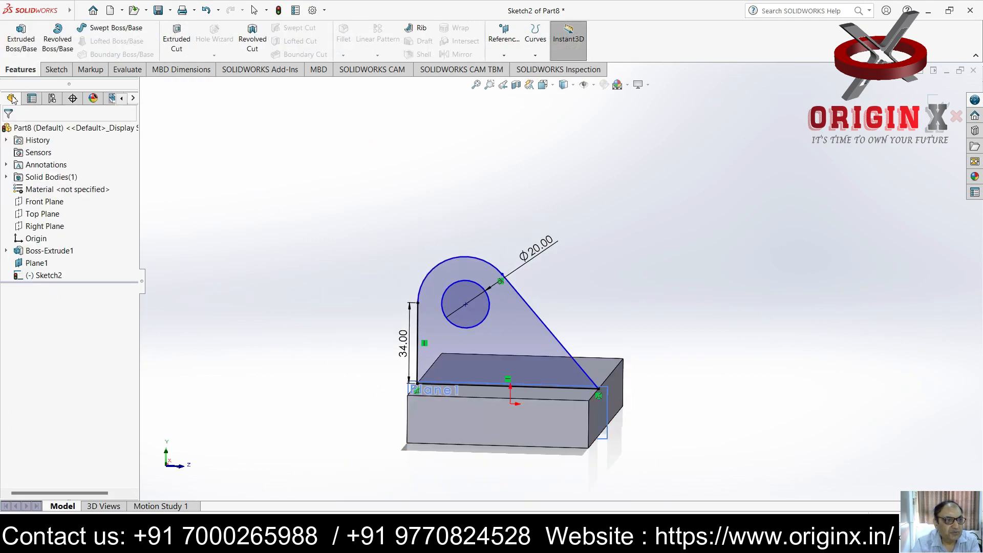
left_click(21, 41)
left_click_drag(324, 432, 512, 314)
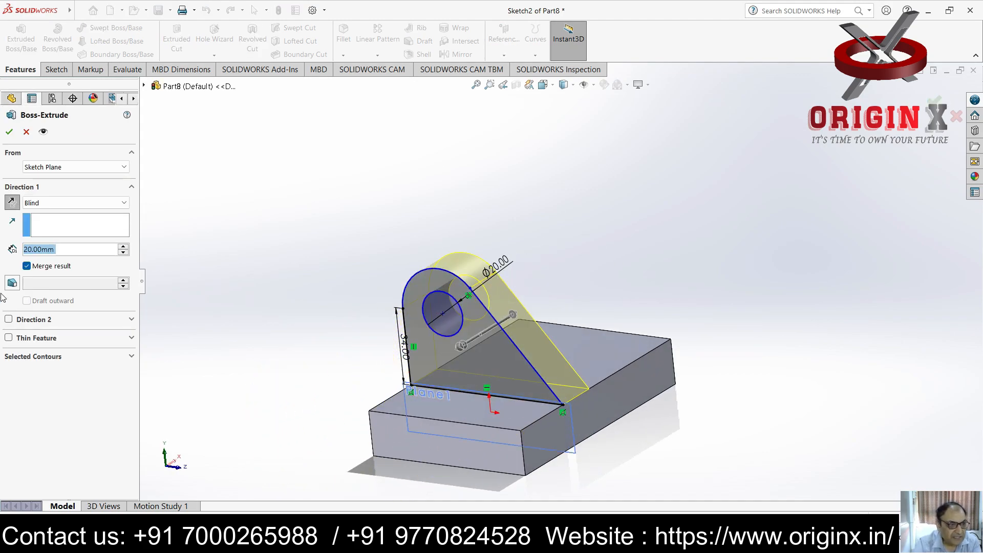
type("13")
key("Return")
left_click(9, 134)
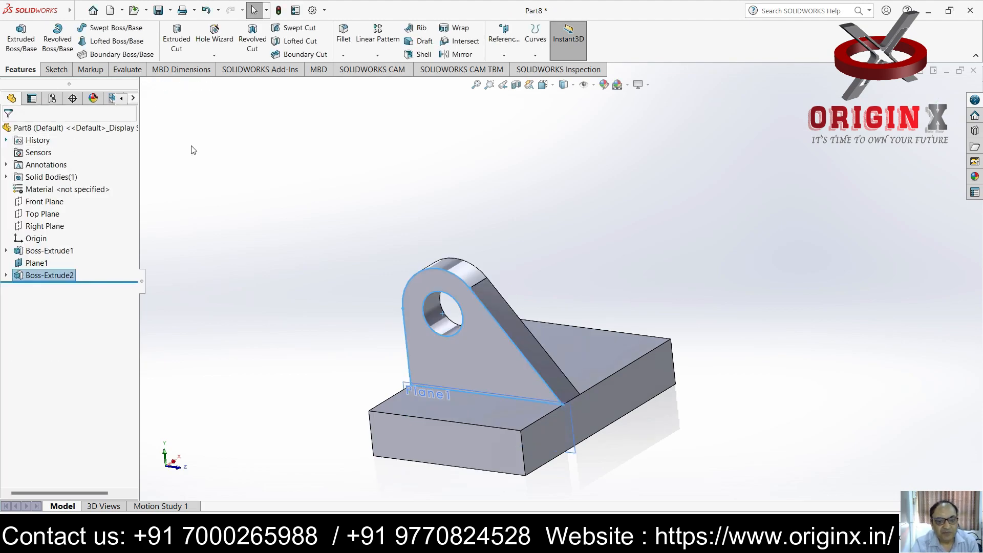
left_click(625, 254)
Step: Create a reference plane midway between the base block's two opposite end faces
middle_click_drag(624, 254, 695, 341)
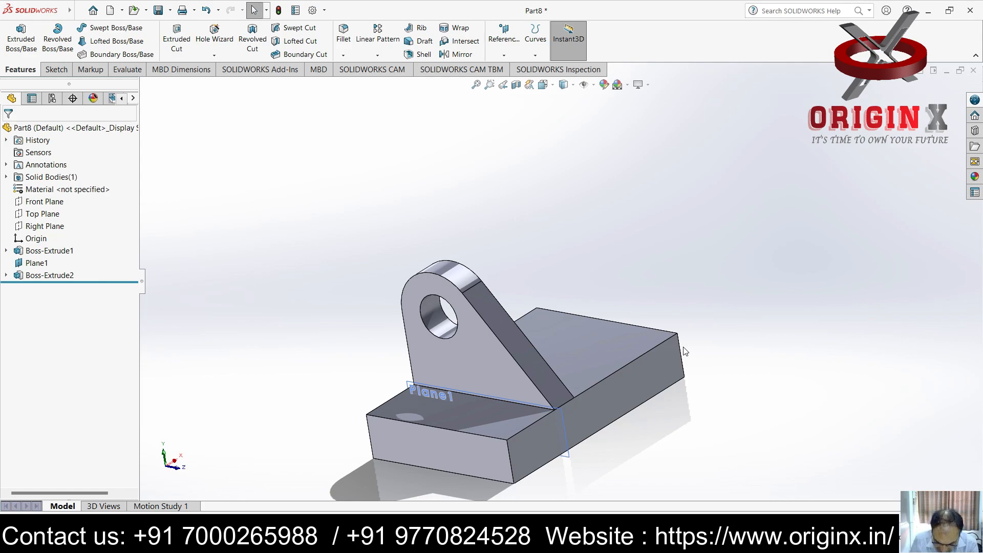
scroll(472, 344, "up", 3)
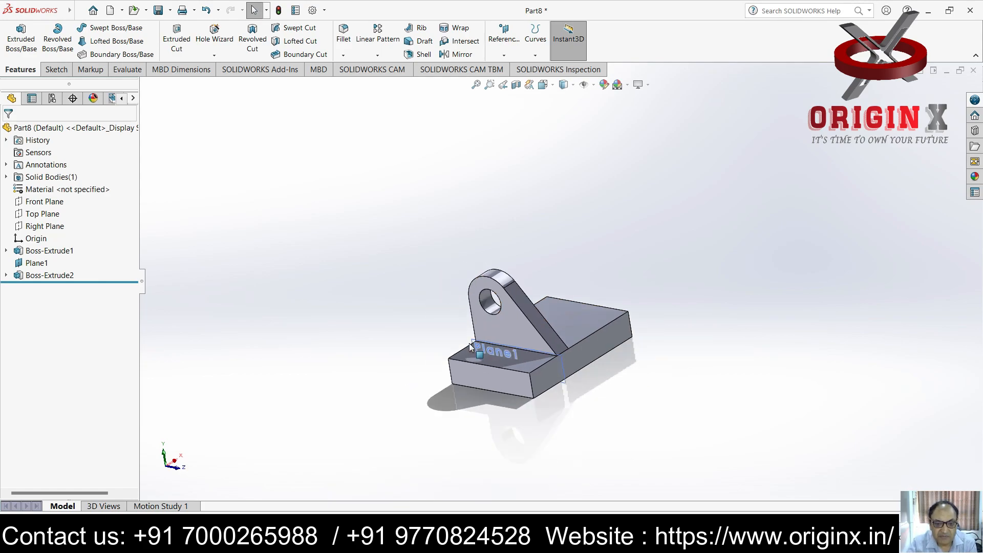
scroll(602, 402, "down", 3)
middle_click_drag(573, 395, 545, 417)
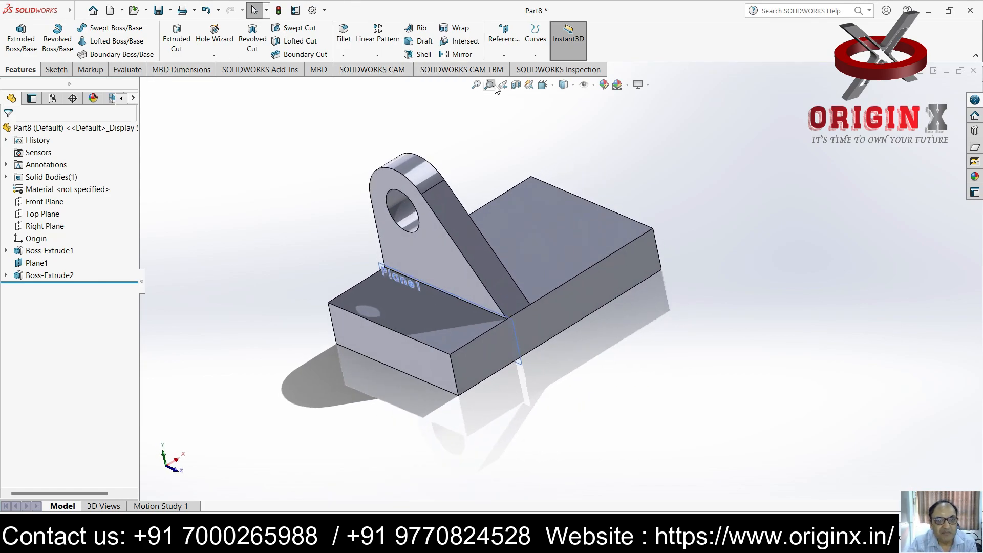
left_click(503, 54)
left_click(512, 67)
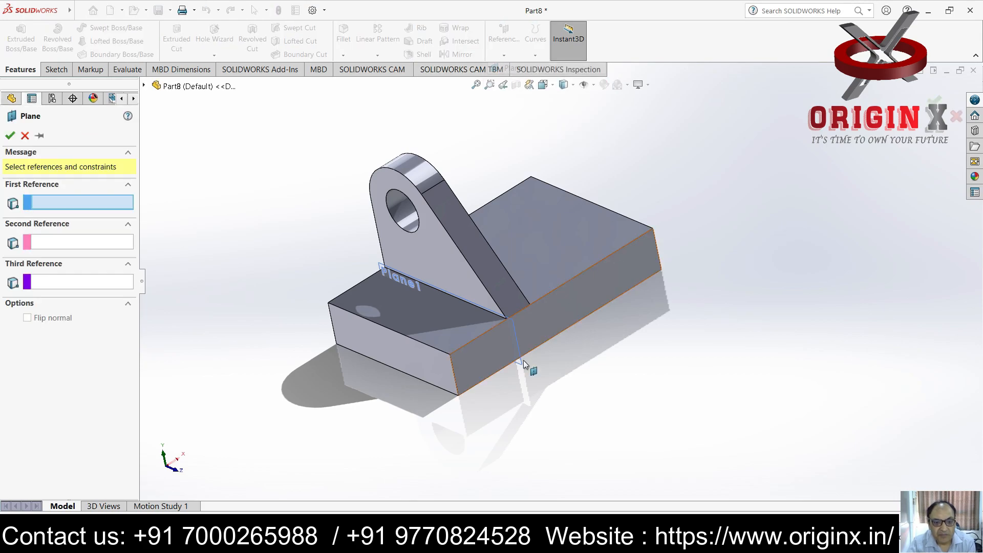
left_click(377, 345)
middle_click_drag(773, 186, 691, 229)
left_click(631, 237)
middle_click_drag(631, 237, 752, 325)
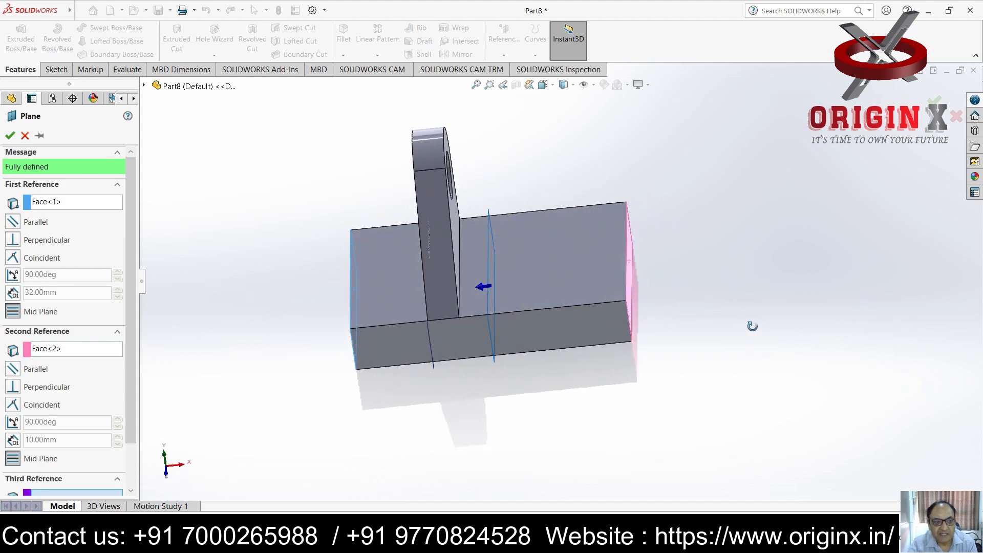
left_click(7, 136)
Step: Mirror the upright lug extrusion about the new mid-plane of the base block
left_click(458, 54)
mouse_move(737, 307)
middle_mouse_down()
mouse_move(727, 318)
mouse_move(746, 311)
middle_mouse_up()
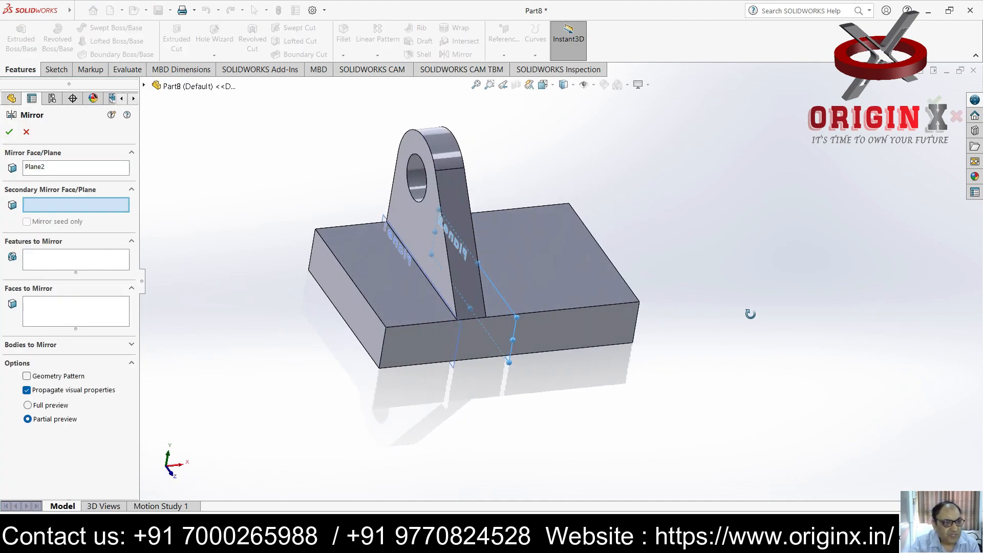
left_click(55, 270)
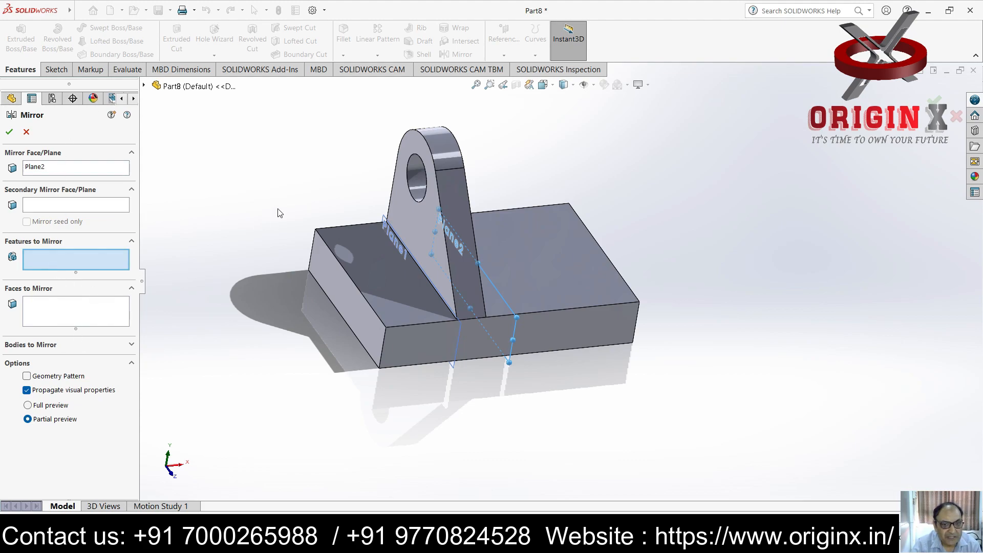
left_click(419, 220)
middle_click_drag(422, 276, 530, 361)
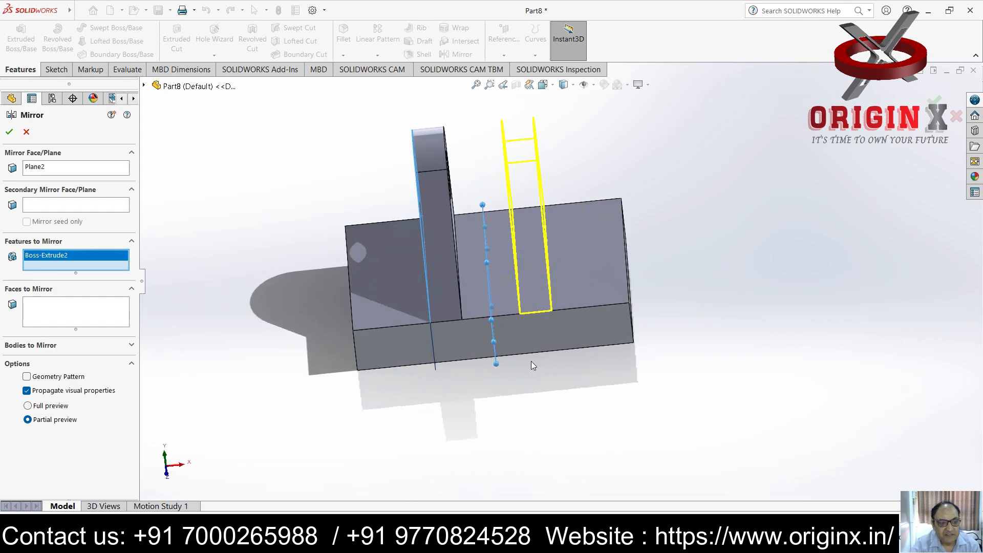
left_click(9, 132)
middle_click_drag(790, 367, 833, 340)
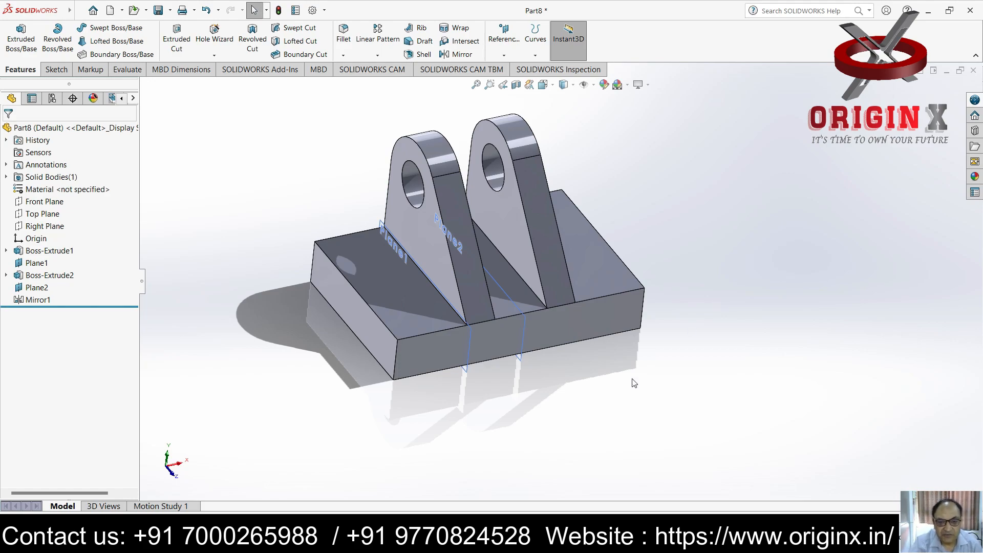
mouse_move(650, 349)
middle_mouse_down()
mouse_move(655, 318)
mouse_move(663, 350)
mouse_move(640, 352)
middle_mouse_up()
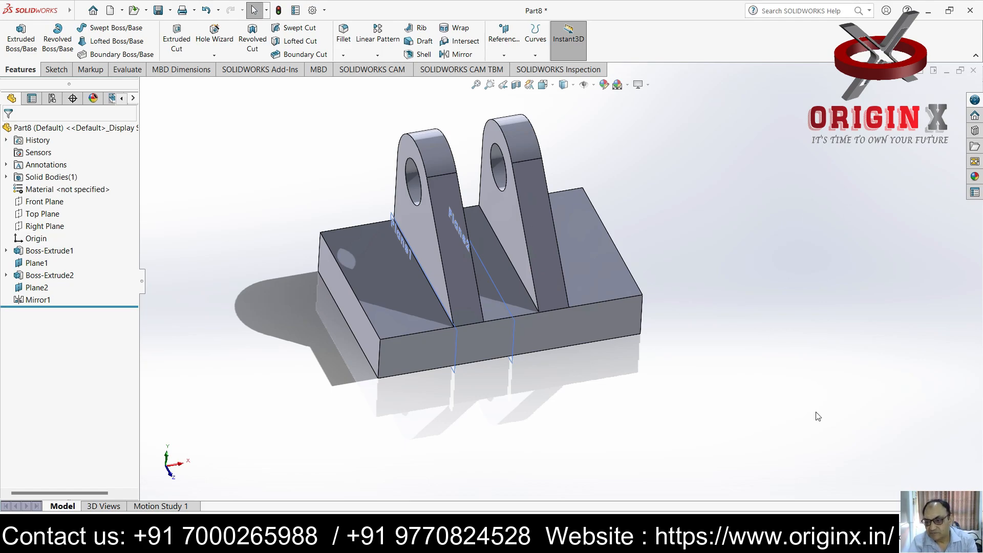
Step: Save the part under the file name 13
left_click(969, 12)
left_click(350, 10)
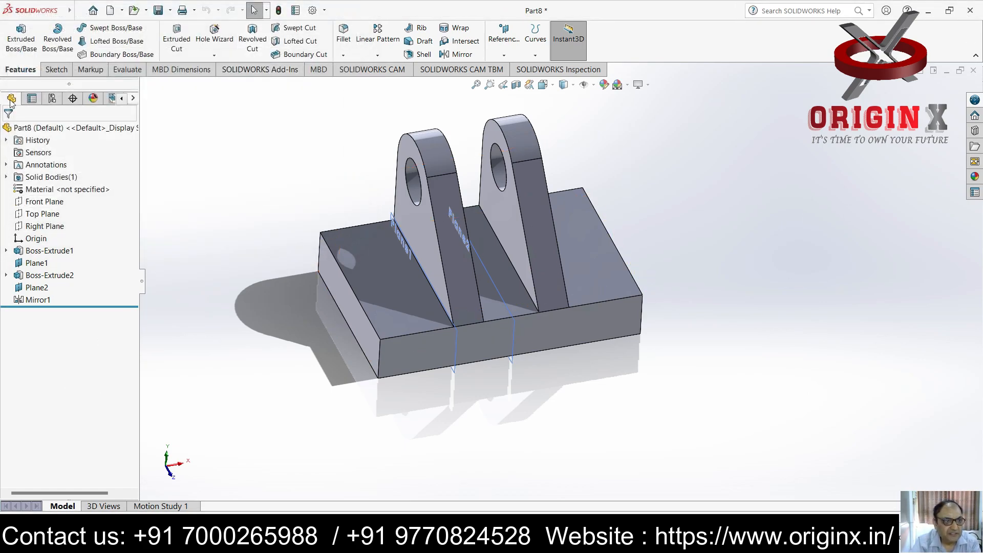
left_click(73, 13)
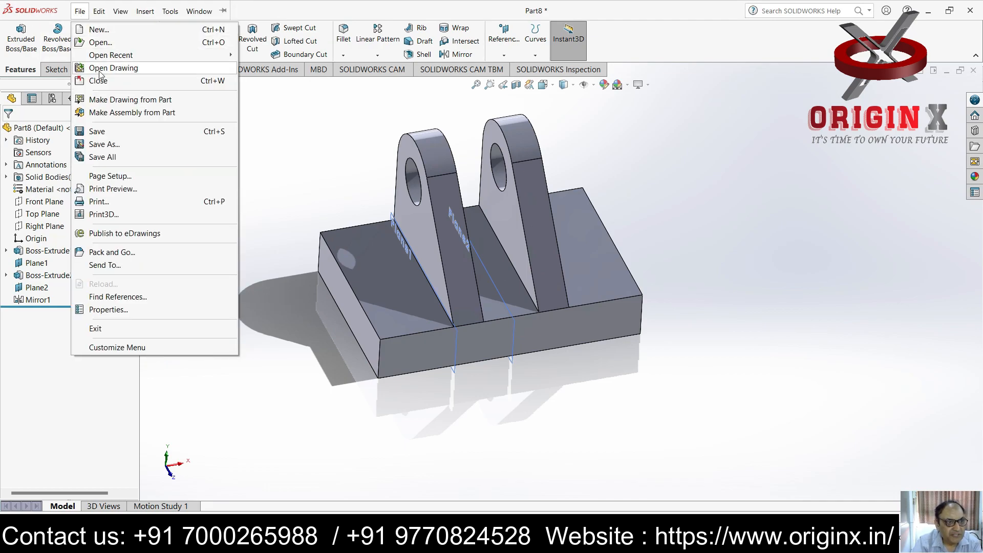
left_click(108, 143)
type("13")
left_click(404, 288)
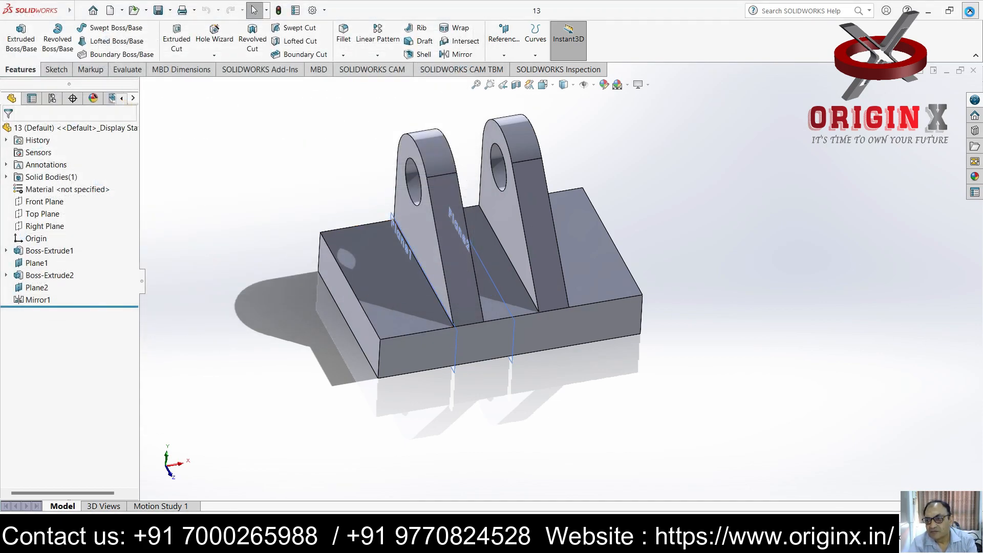
Step: Close the program, saving all modified documents and replacing the existing Part2.SLDPRT file in Documents
left_click(969, 10)
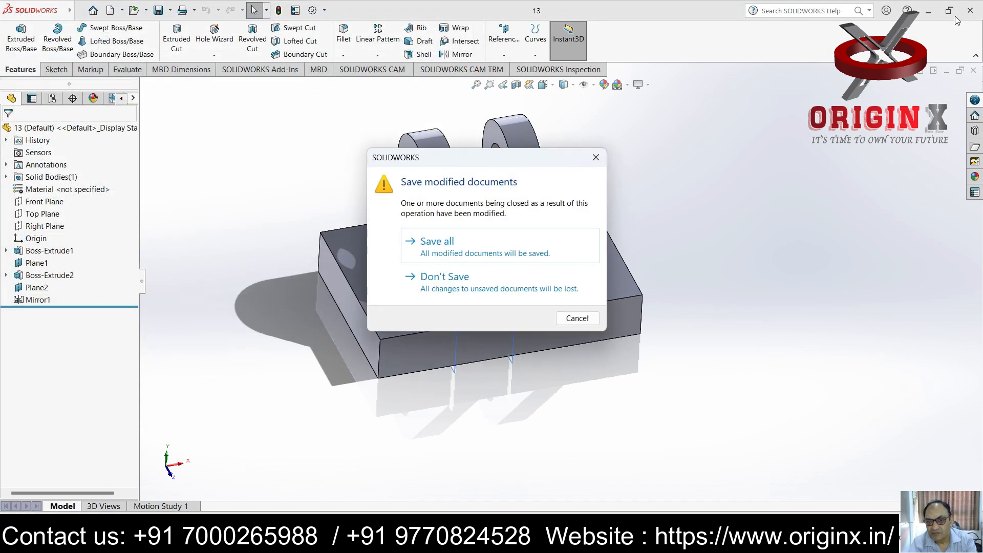
left_click(435, 245)
left_click(384, 287)
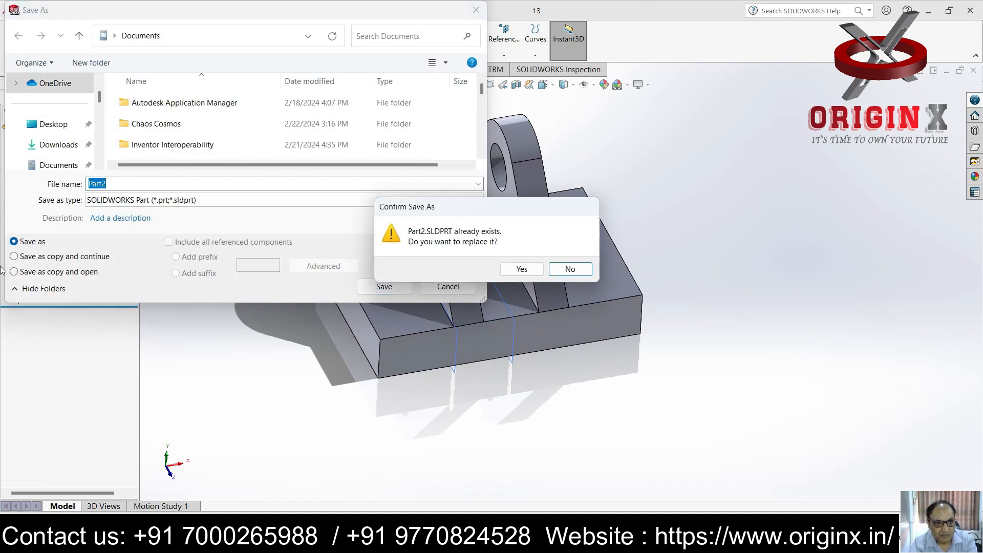
left_click(520, 269)
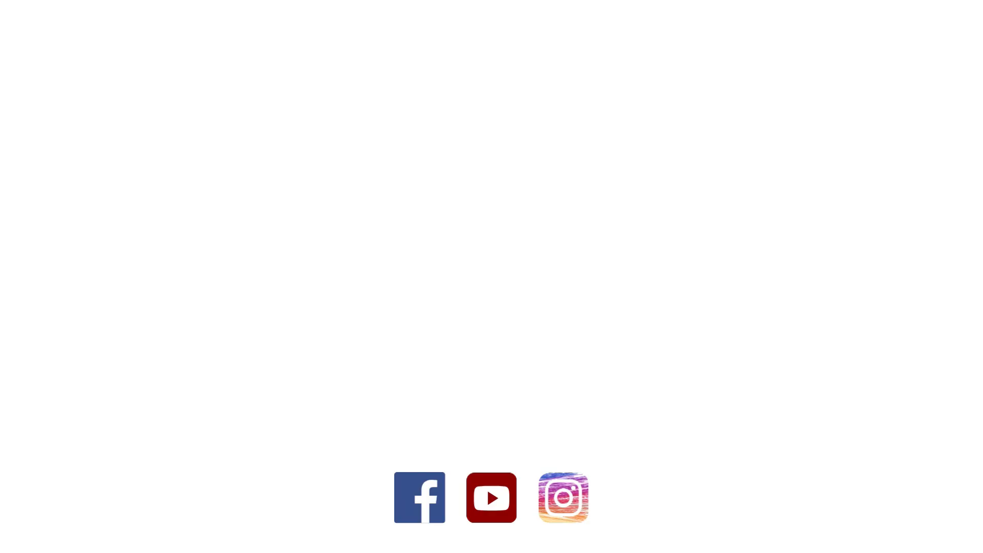